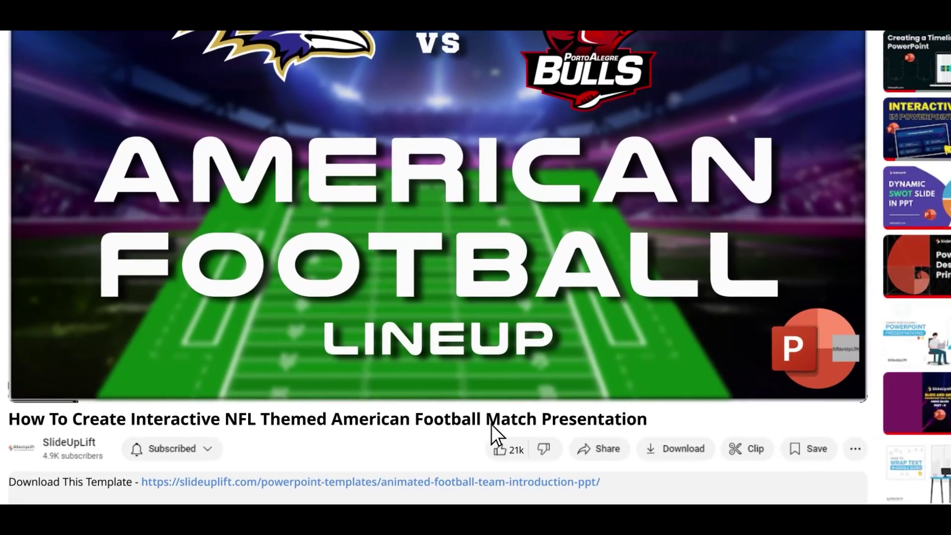
{"action": "left_click", "coordinate": [267, 475]}
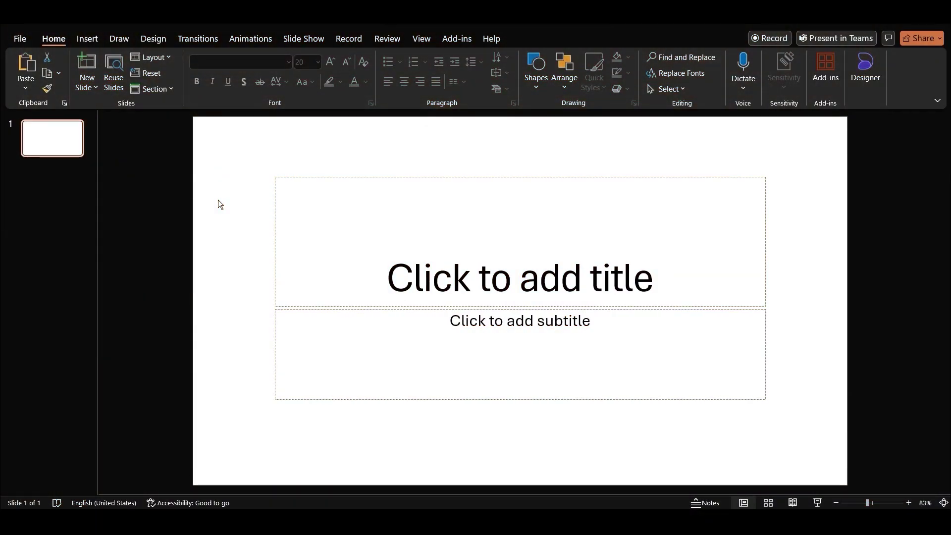
- Delete the title and subtitle placeholders and fill the slide background with the stadium picture 7xm.xyz155639_enhanced.jpg
{"action": "left_click_drag", "start_coordinate": [239, 159], "coordinate": [807, 430]}
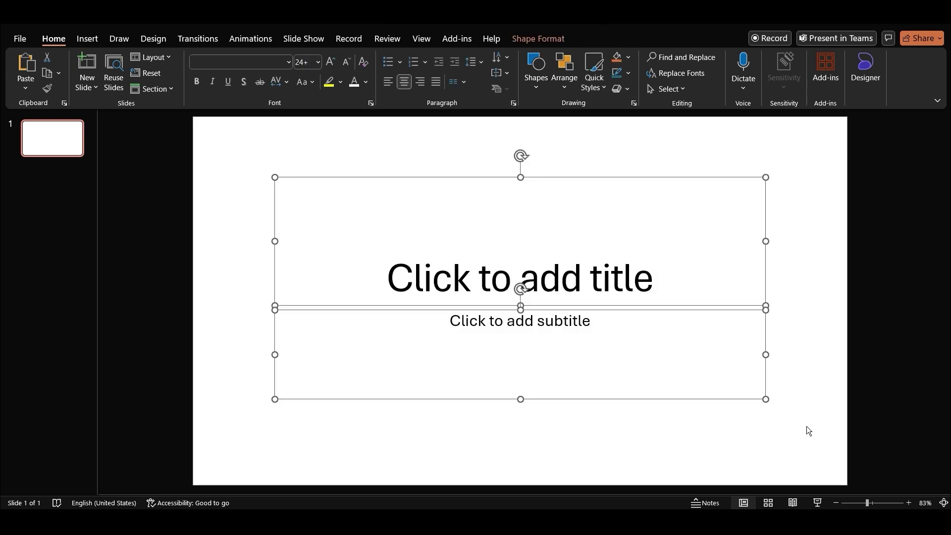
{"action": "key", "text": "Delete"}
{"action": "right_click", "coordinate": [528, 328]}
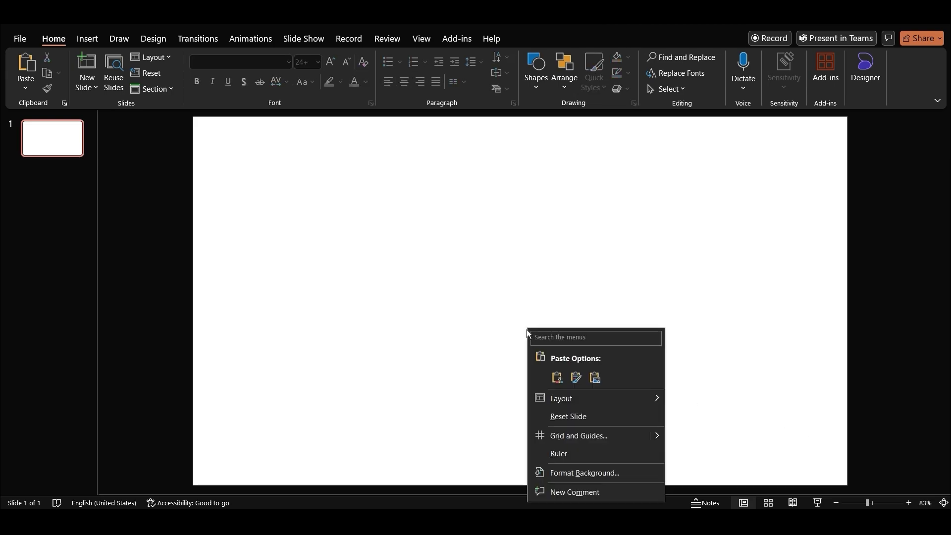
{"action": "left_click", "coordinate": [575, 473]}
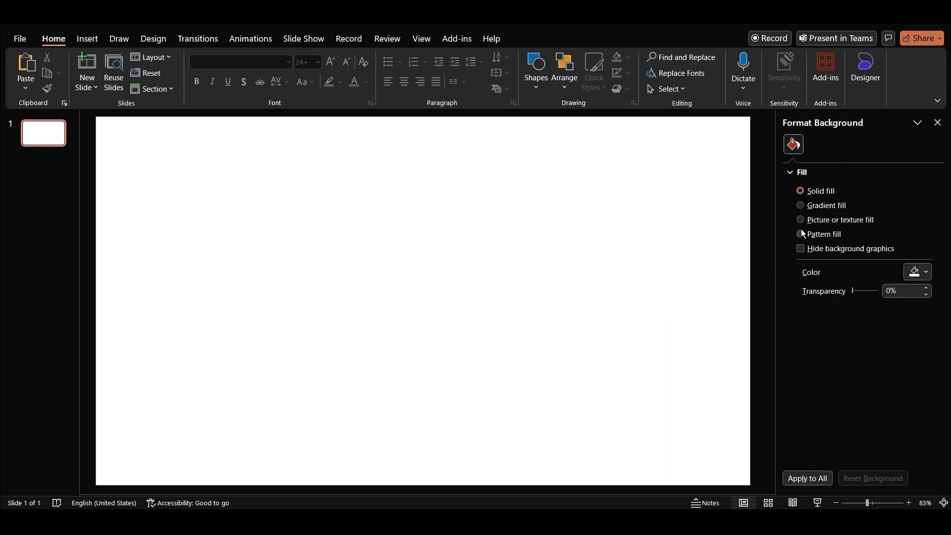
{"action": "left_click", "coordinate": [813, 220]}
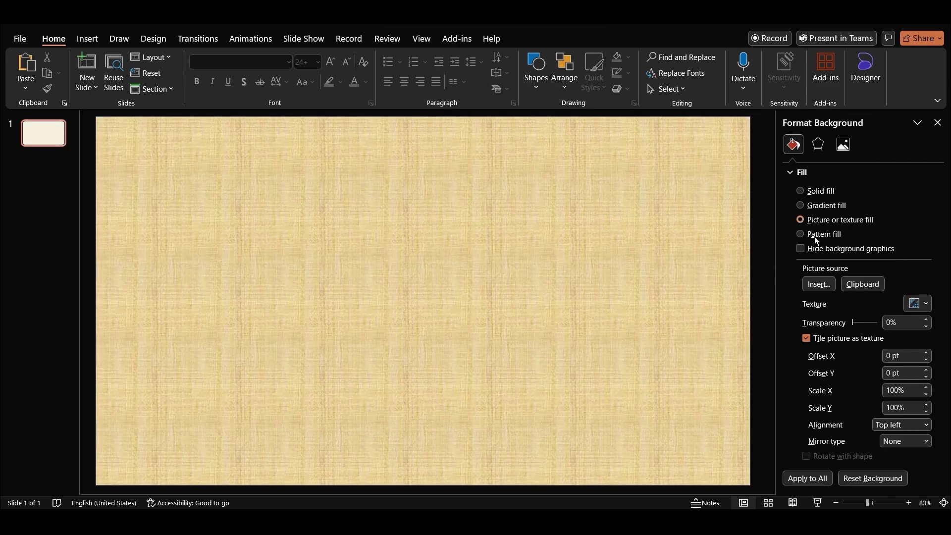
{"action": "left_click", "coordinate": [818, 286]}
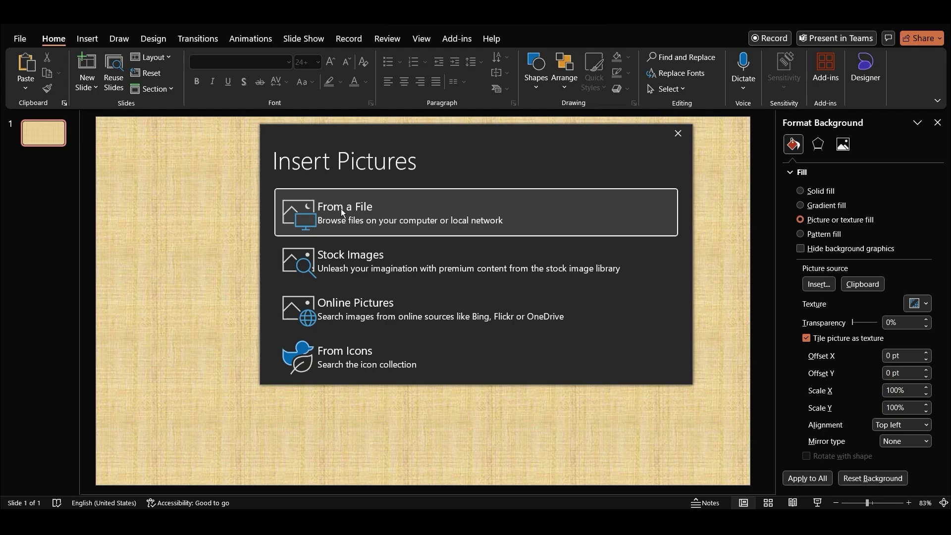
{"action": "left_click", "coordinate": [342, 212]}
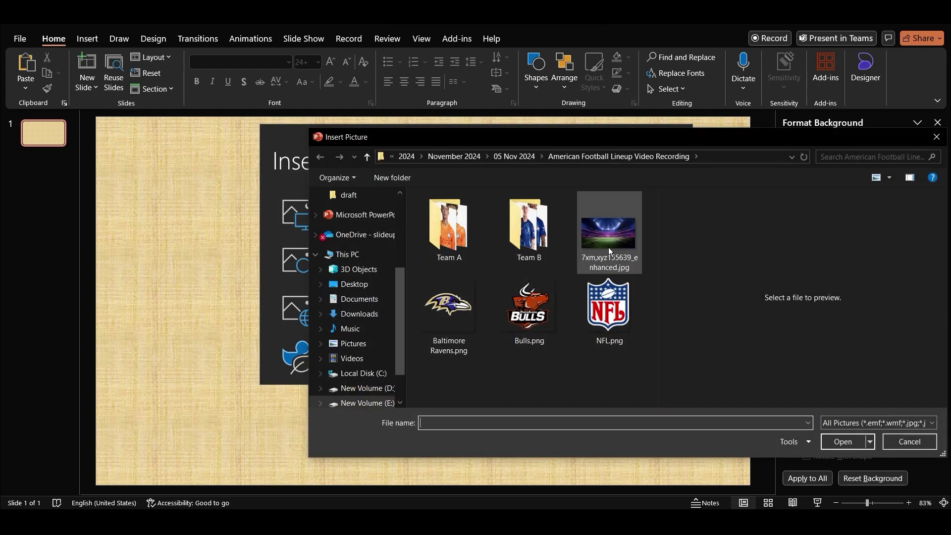
{"action": "left_click", "coordinate": [609, 248]}
{"action": "left_click", "coordinate": [843, 441]}
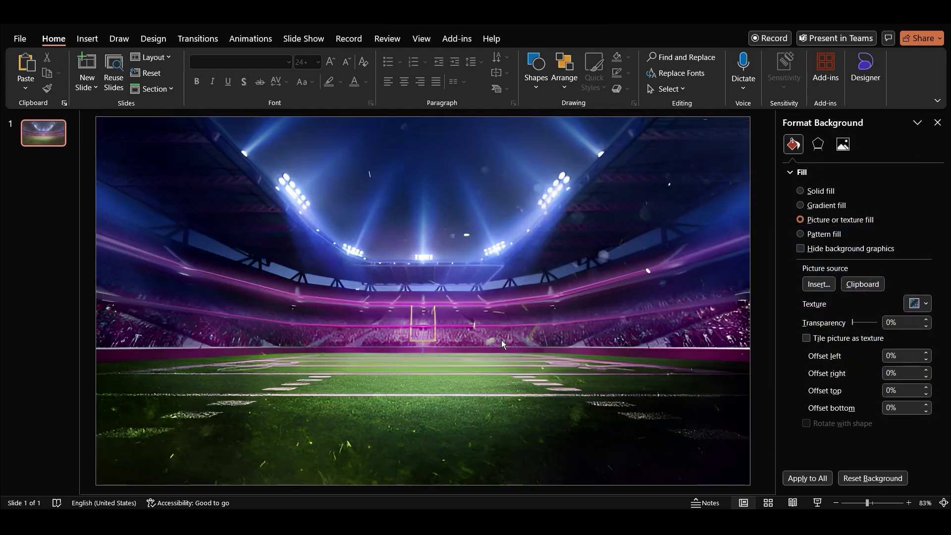
{"action": "left_click", "coordinate": [937, 124]}
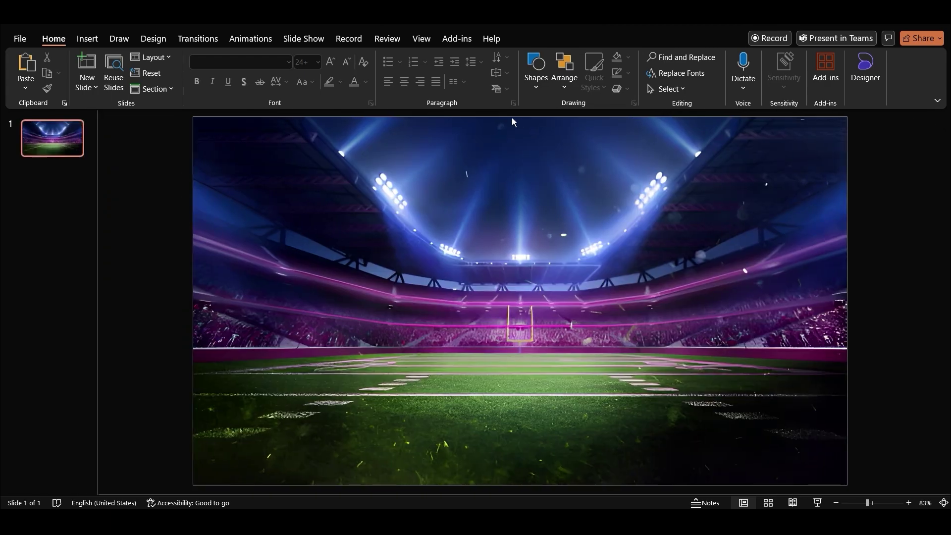
- Add a wide text box near the top of the slide containing "American Football Lineup"
{"action": "left_click", "coordinate": [88, 39]}
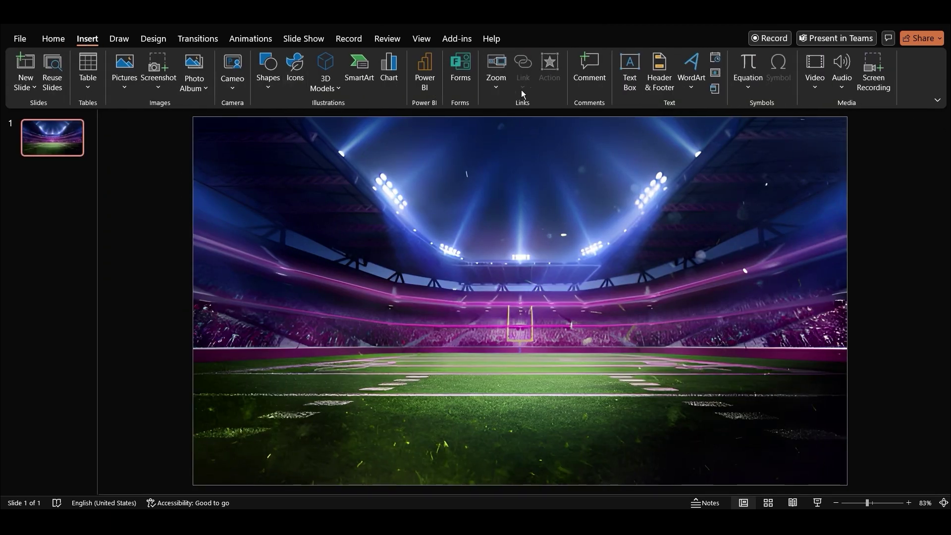
{"action": "left_click", "coordinate": [632, 88]}
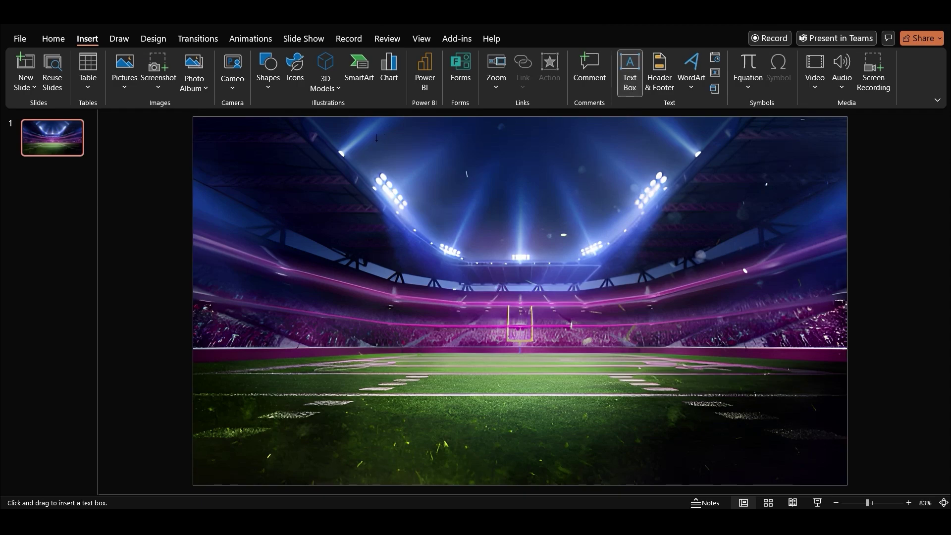
{"action": "left_click_drag", "start_coordinate": [376, 143], "coordinate": [686, 171]}
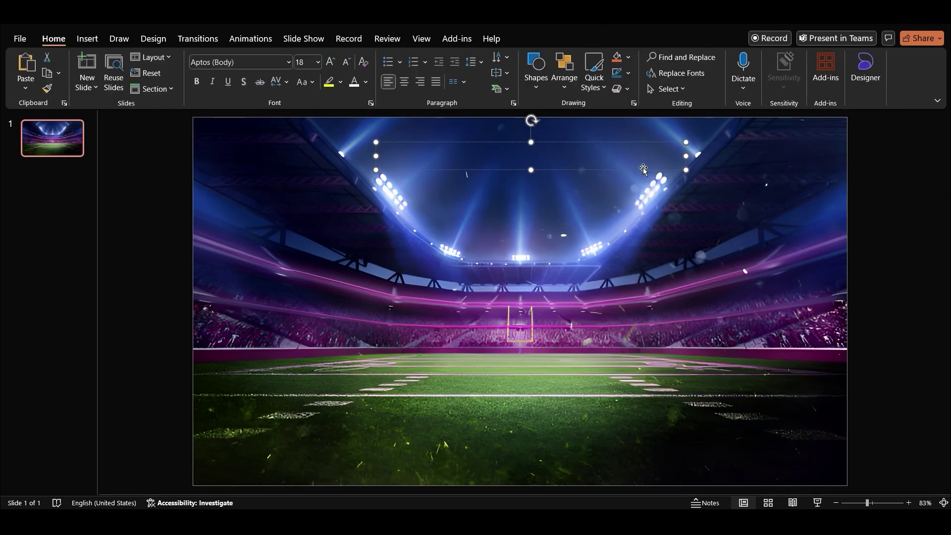
{"action": "type", "text": "American Football"}
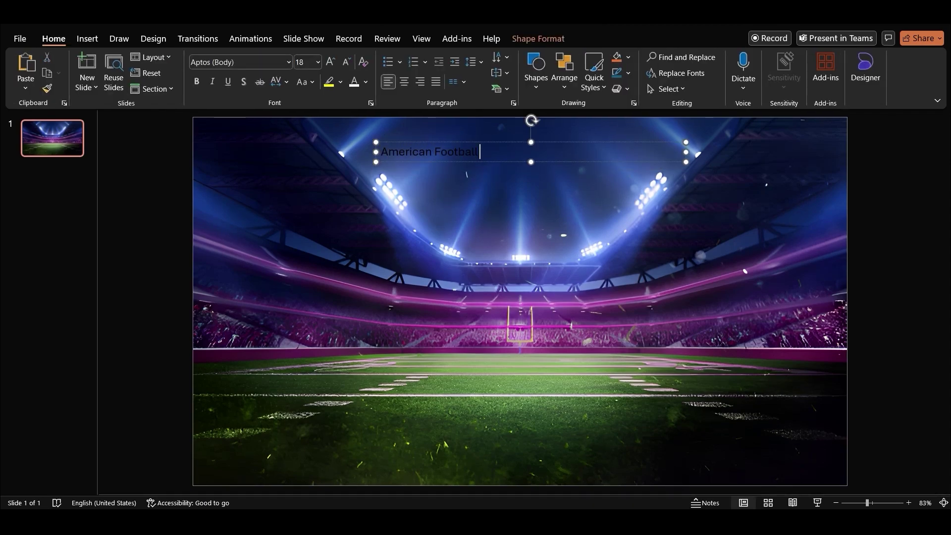
{"action": "type", "text": " Lineup"}
- Format the title text as bold Poppins, size 32, white and centred in its box
{"action": "key", "text": "ctrl+a"}
{"action": "left_click", "coordinate": [249, 60]}
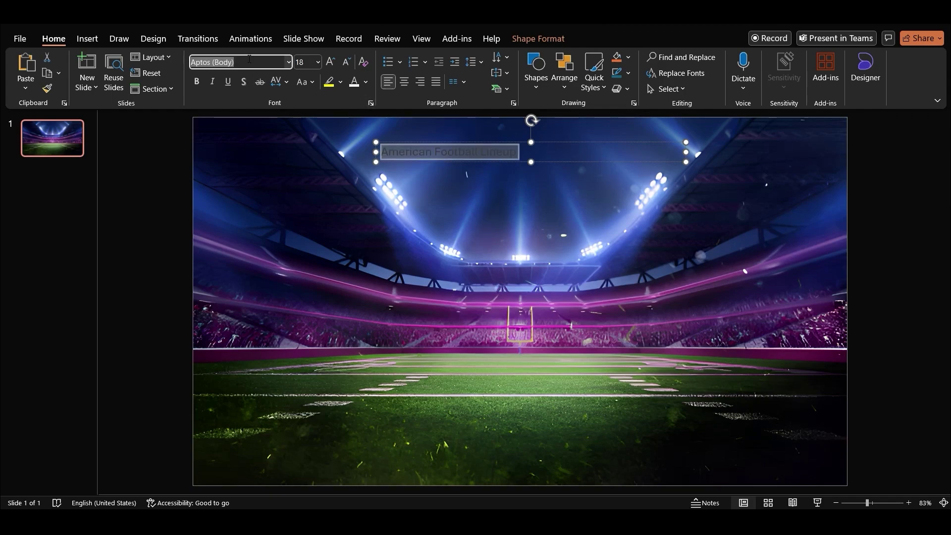
{"action": "type", "text": "Poppins"}
{"action": "key", "text": "Return"}
{"action": "left_click", "coordinate": [196, 82]}
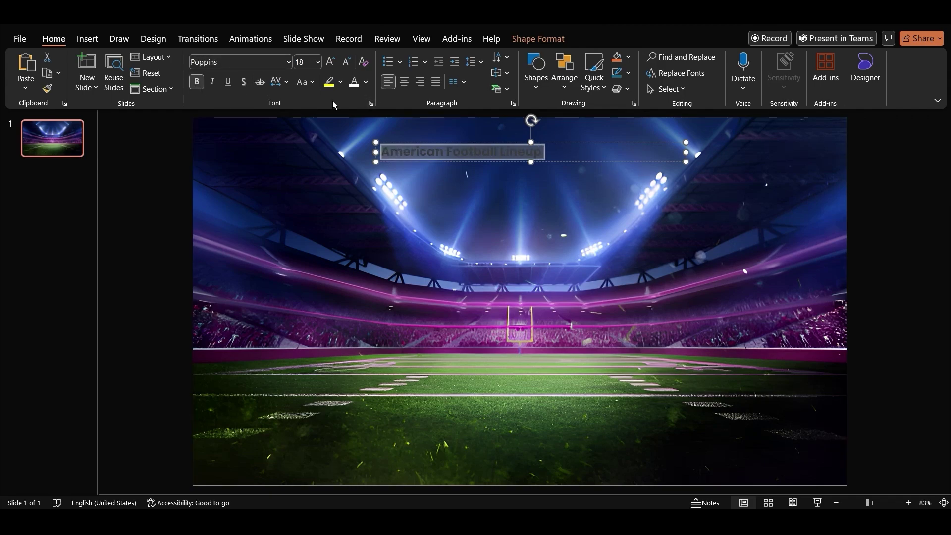
{"action": "left_click", "coordinate": [331, 62]}
{"action": "left_click", "coordinate": [331, 62]}
{"action": "left_click", "coordinate": [331, 62]}
{"action": "left_click", "coordinate": [331, 62]}
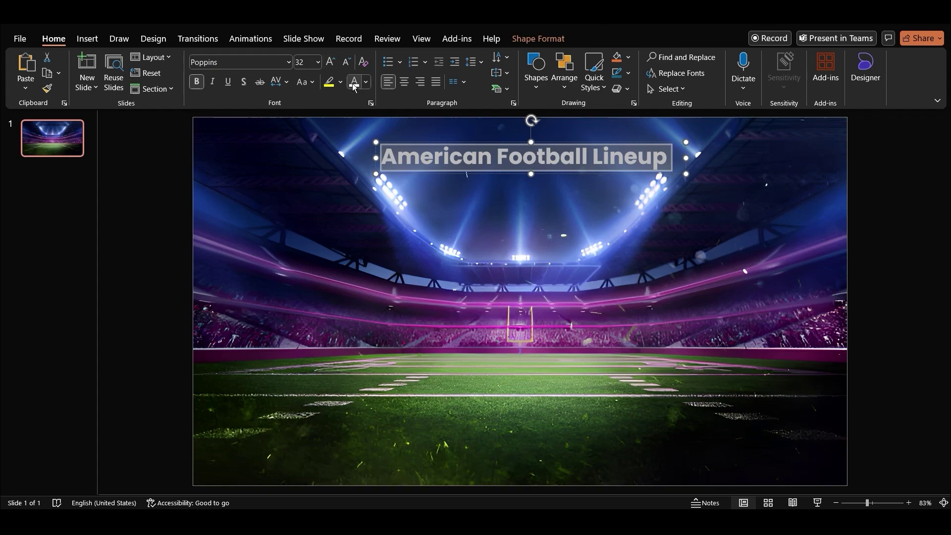
{"action": "left_click", "coordinate": [404, 82]}
{"action": "left_click", "coordinate": [572, 175]}
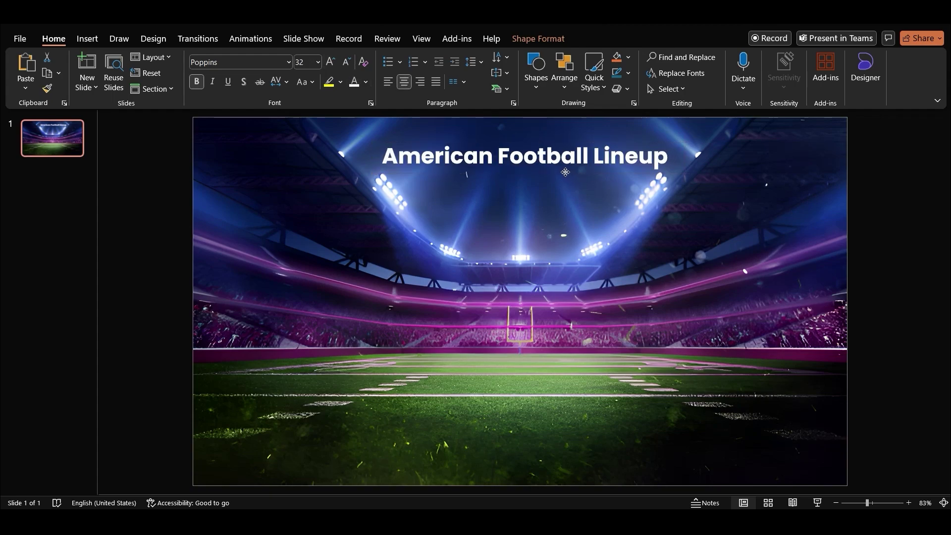
- Change the title to uppercase, then widen its box to fit one line and centre it horizontally on the slide
{"action": "left_click", "coordinate": [305, 81]}
{"action": "left_click", "coordinate": [324, 137]}
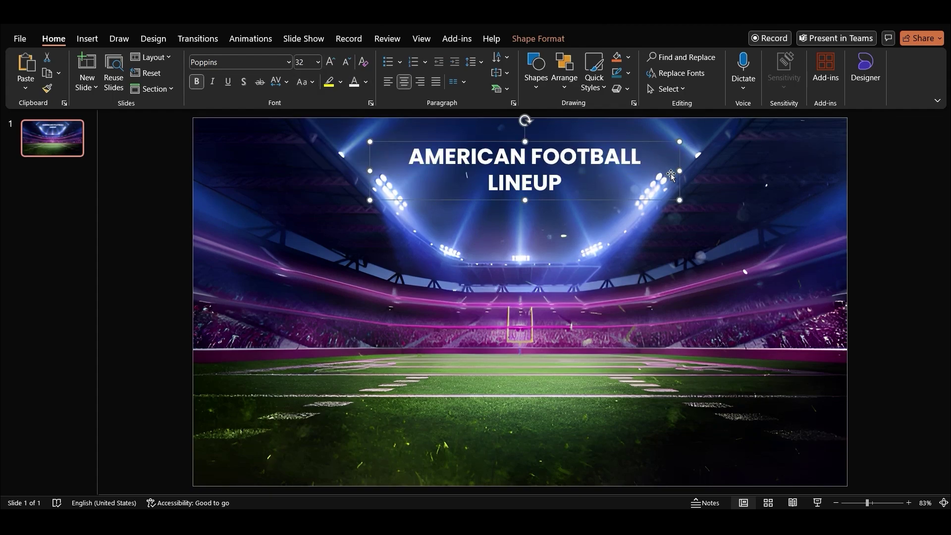
{"action": "left_click_drag", "start_coordinate": [668, 171], "coordinate": [698, 170]}
{"action": "left_click", "coordinate": [564, 74]}
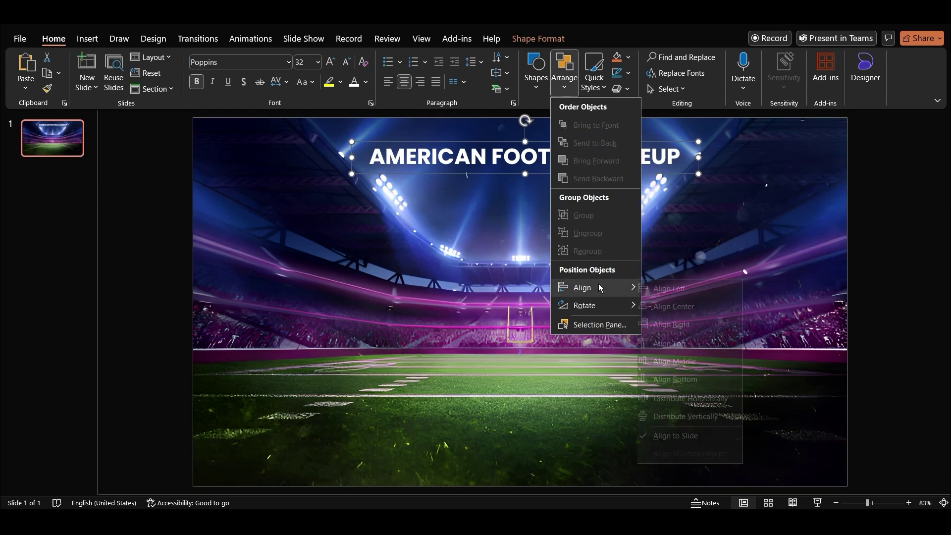
{"action": "mouse_move", "coordinate": [599, 286]}
{"action": "left_click", "coordinate": [666, 303]}
{"action": "left_click", "coordinate": [481, 230]}
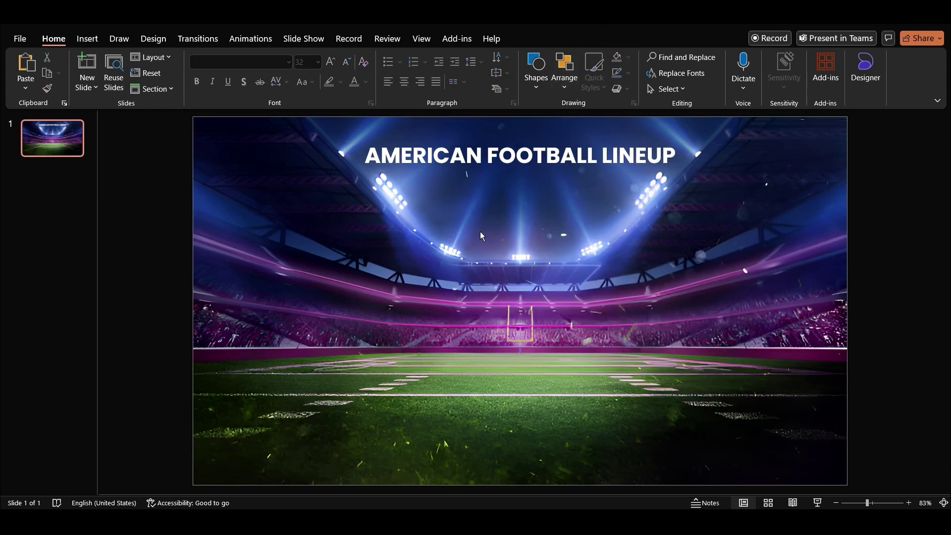
- Add a second text box just below the title containing "Metlife Stadium"
{"action": "left_click", "coordinate": [96, 38]}
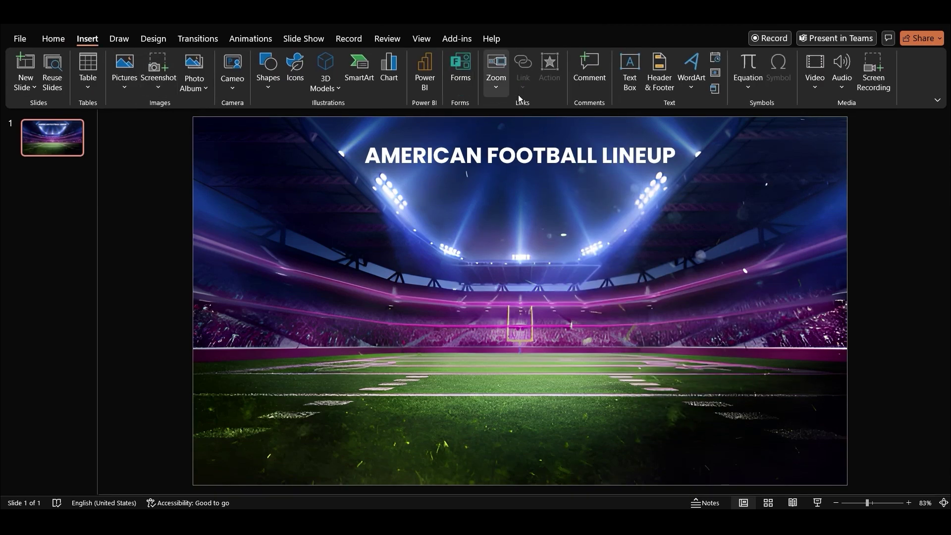
{"action": "left_click", "coordinate": [630, 89]}
{"action": "left_click_drag", "start_coordinate": [401, 182], "coordinate": [646, 199]}
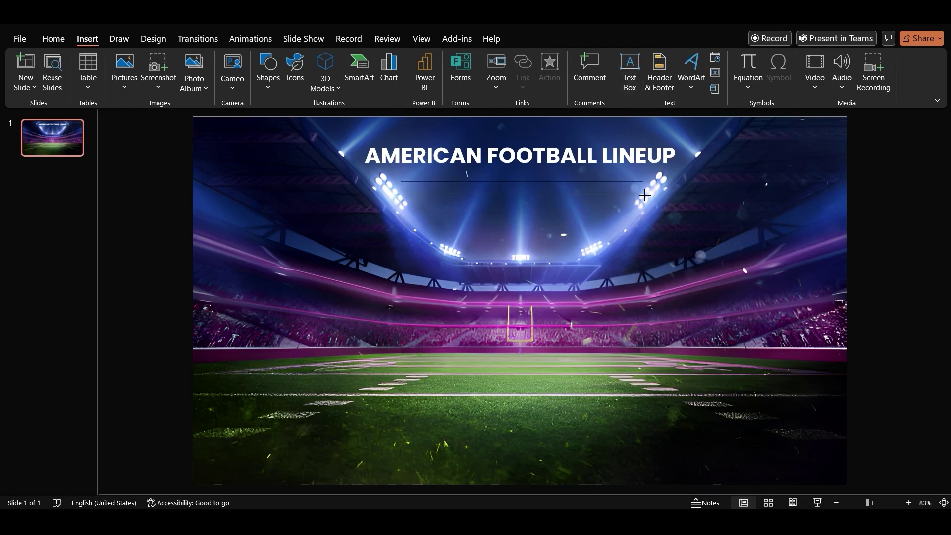
{"action": "type", "text": "Metli"}
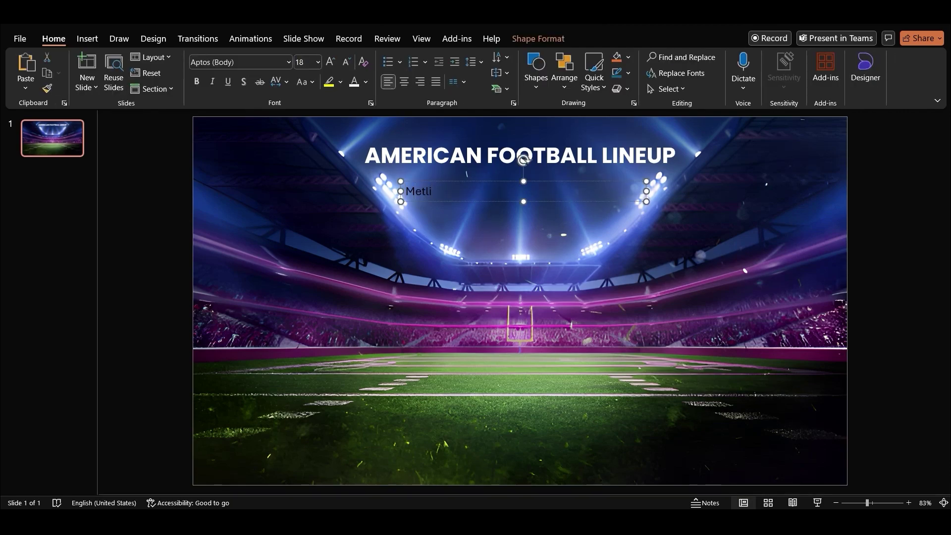
{"action": "type", "text": "fe Stadium"}
- Centre the stadium text closer beneath the title and format it as size 20, uppercase and gold
{"action": "key", "text": "ctrl+a"}
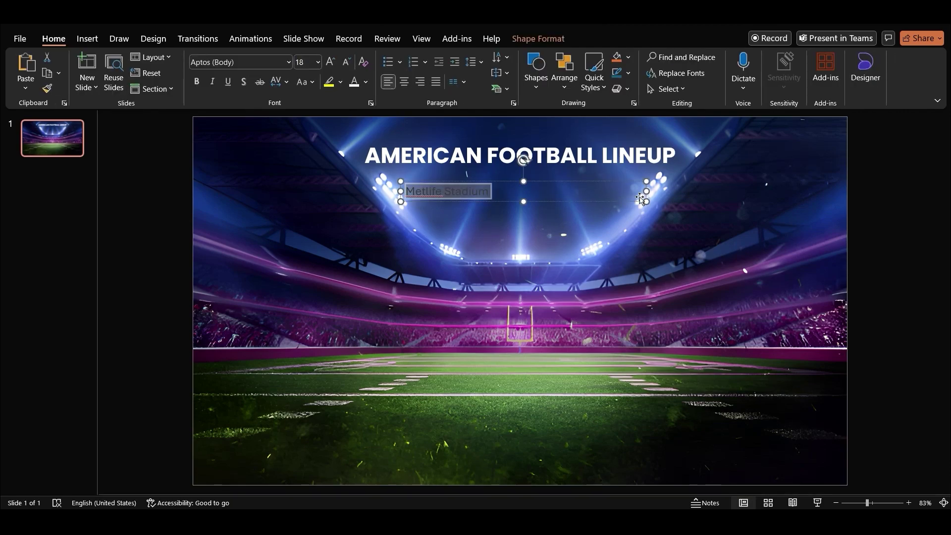
{"action": "left_click", "coordinate": [404, 81]}
{"action": "left_click_drag", "start_coordinate": [538, 202], "coordinate": [534, 191]}
{"action": "left_click", "coordinate": [330, 62]}
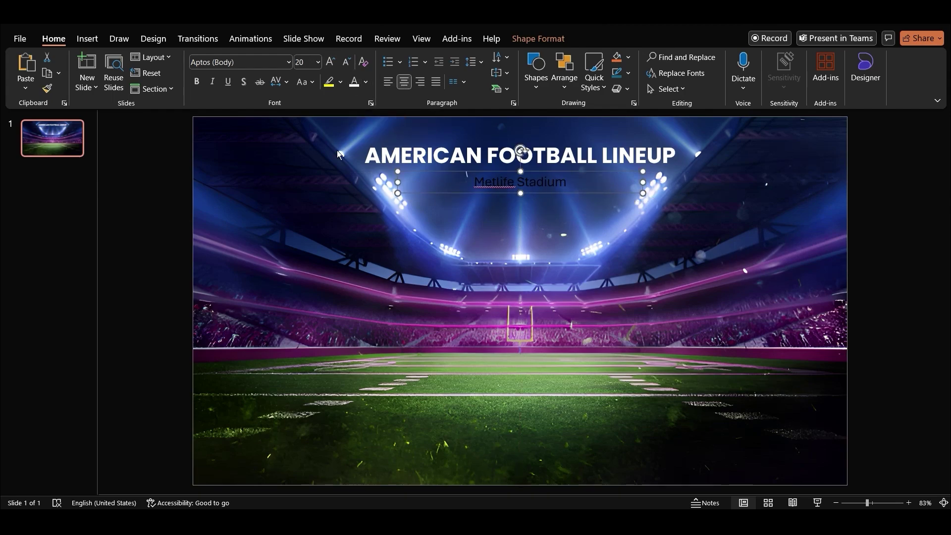
{"action": "left_click", "coordinate": [312, 81]}
{"action": "left_click", "coordinate": [347, 132]}
{"action": "left_click", "coordinate": [366, 81]}
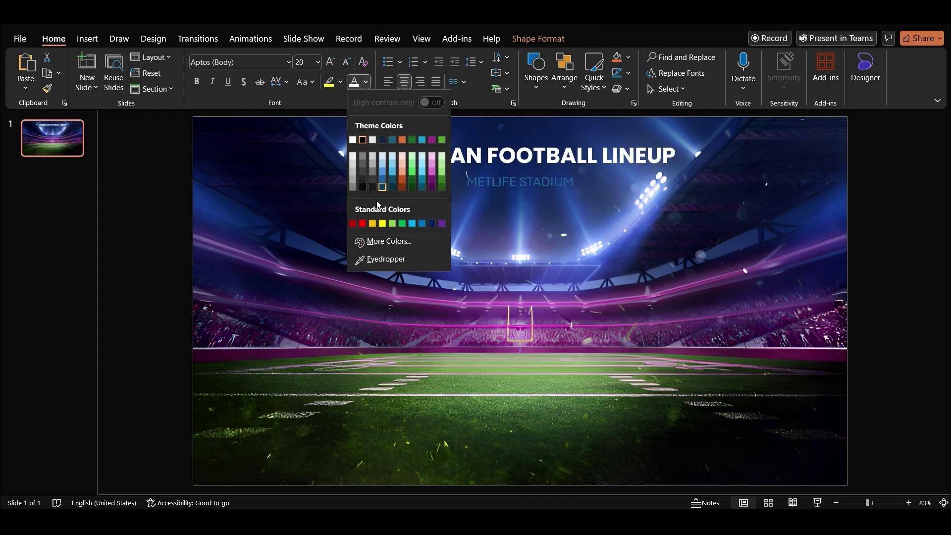
{"action": "left_click", "coordinate": [373, 223]}
- Loosen the character spacing of the stadium text and resize its box symmetrically to fit the text on one line
{"action": "left_click_drag", "start_coordinate": [640, 183], "coordinate": [582, 182], "text": "ctrl"}
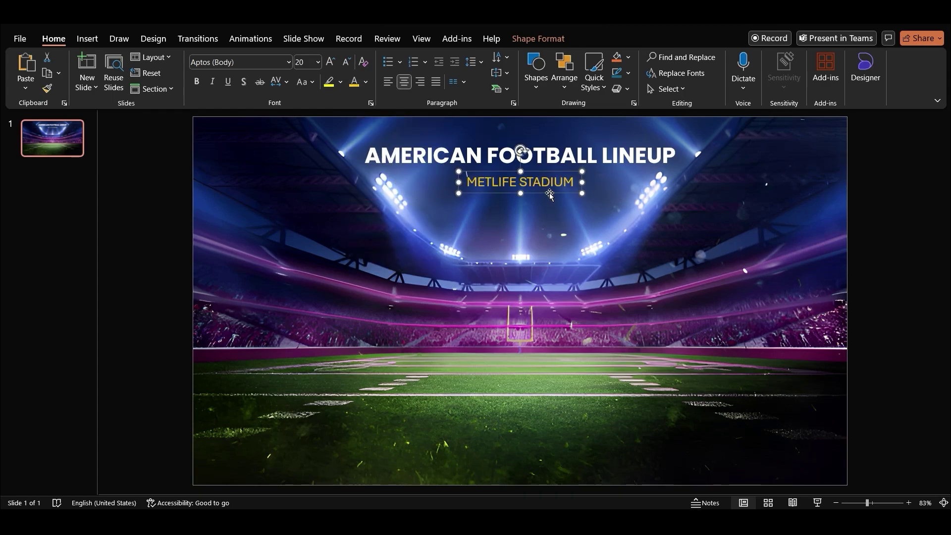
{"action": "left_click", "coordinate": [312, 82]}
{"action": "left_click", "coordinate": [287, 81]}
{"action": "left_click", "coordinate": [298, 148]}
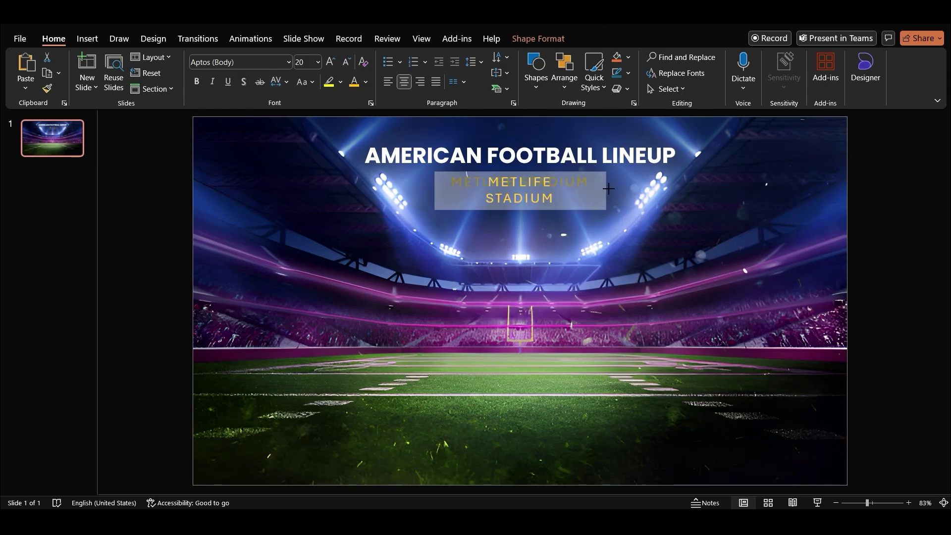
{"action": "left_click_drag", "start_coordinate": [608, 188], "coordinate": [608, 189]}
- Draw a horizontal line about 4.25" long to the right of the stadium text and give it a thinner white outline
{"action": "left_click", "coordinate": [536, 88]}
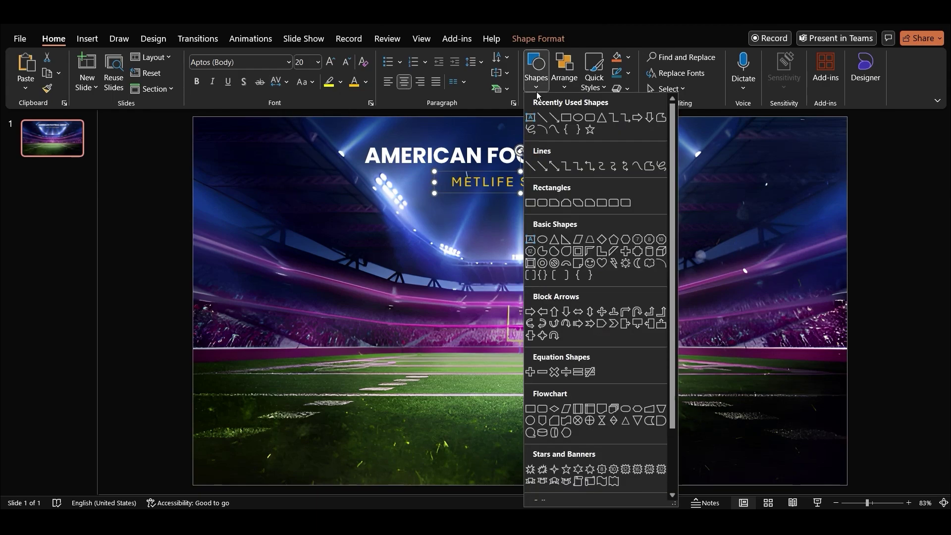
{"action": "left_click", "coordinate": [539, 120]}
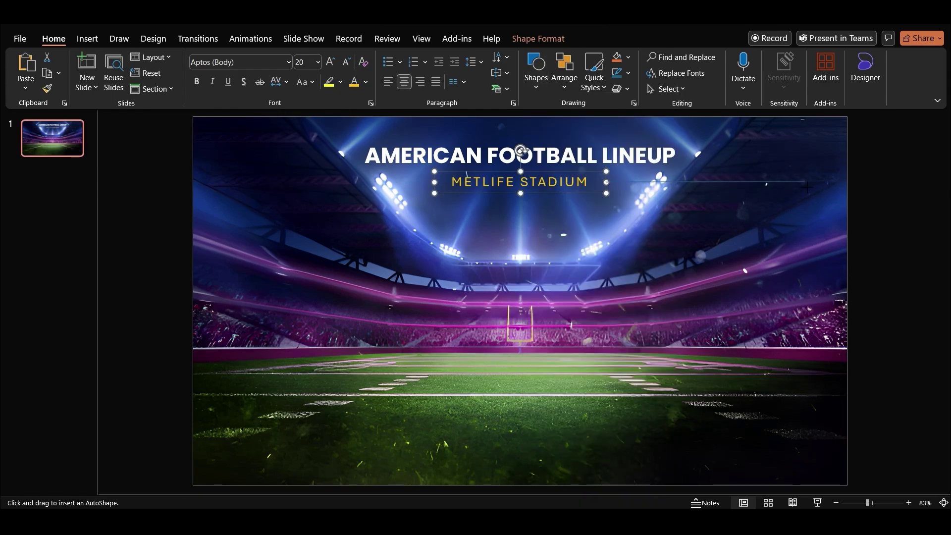
{"action": "left_click_drag", "start_coordinate": [813, 187], "coordinate": [815, 181]}
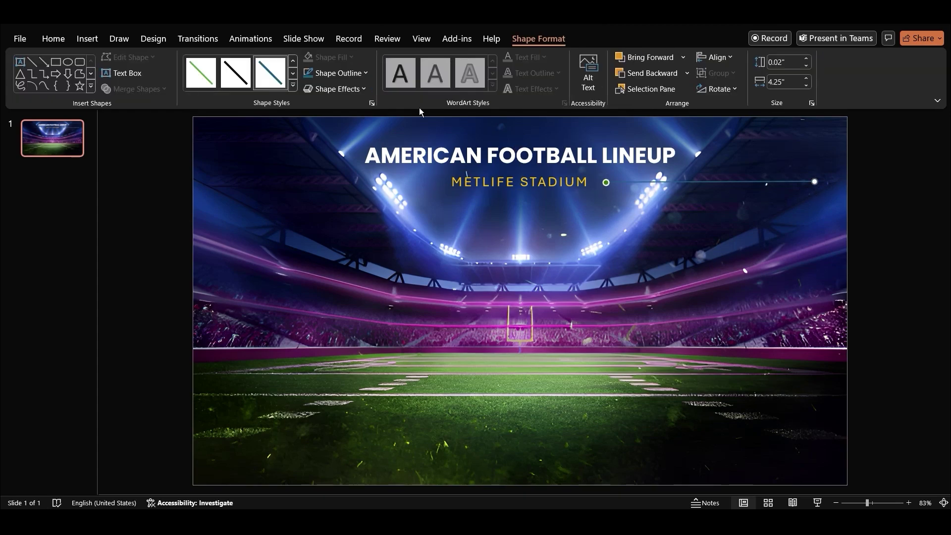
{"action": "left_click", "coordinate": [337, 73]}
{"action": "left_click", "coordinate": [308, 131]}
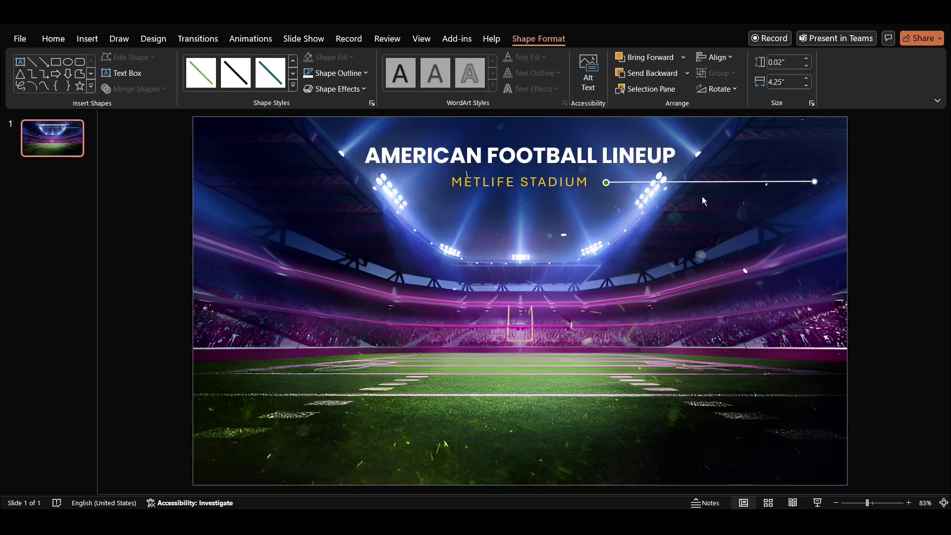
{"action": "left_click", "coordinate": [365, 76]}
{"action": "mouse_move", "coordinate": [348, 296]}
{"action": "left_click", "coordinate": [446, 322]}
- Duplicate the white line to the left of the stadium text and align both lines and the text by their middles
{"action": "left_click_drag", "start_coordinate": [761, 186], "coordinate": [415, 192], "text": "ctrl"}
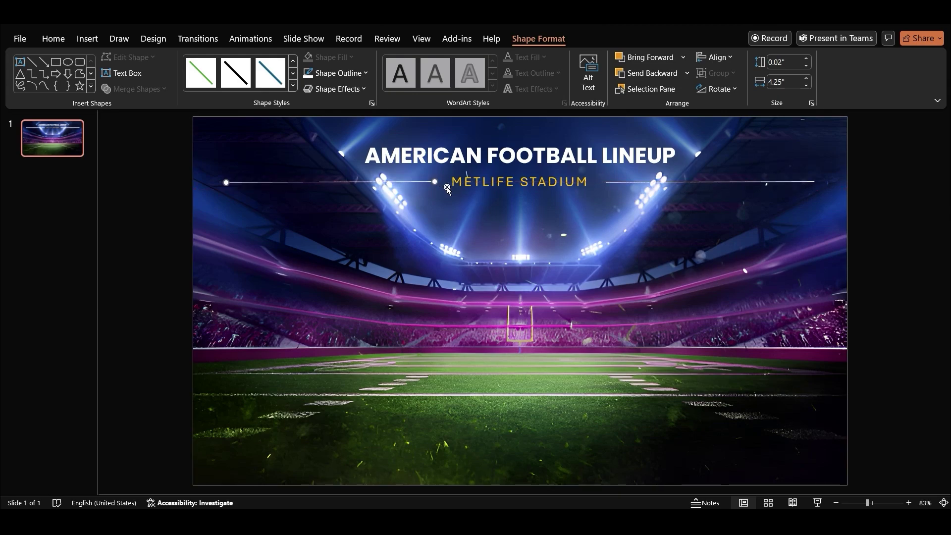
{"action": "left_click", "coordinate": [696, 182], "text": "shift"}
{"action": "left_click", "coordinate": [545, 182], "text": "shift"}
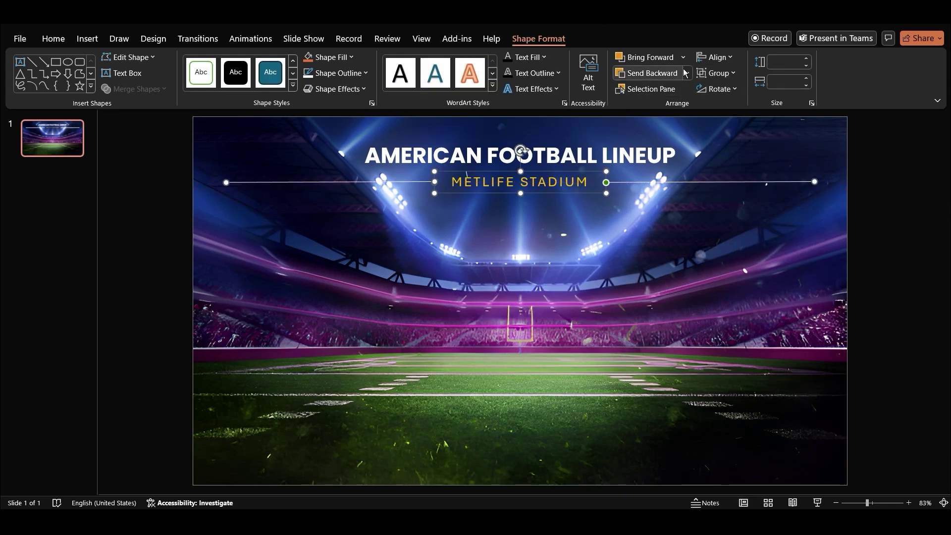
{"action": "left_click", "coordinate": [716, 57]}
{"action": "left_click", "coordinate": [727, 151]}
{"action": "left_click", "coordinate": [837, 212]}
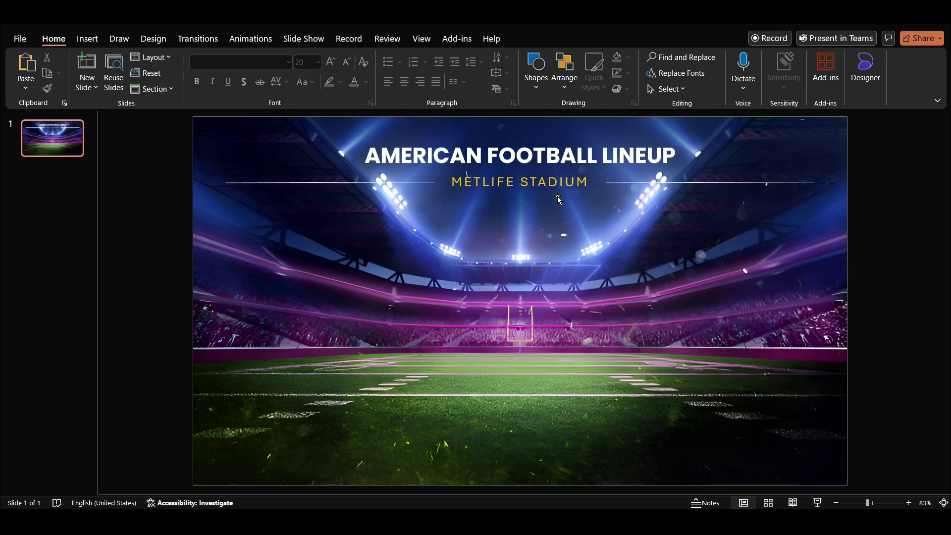
- Add a text box beneath the stadium text reading "November 14, 2024"
{"action": "left_click", "coordinate": [88, 39]}
{"action": "left_click", "coordinate": [629, 79]}
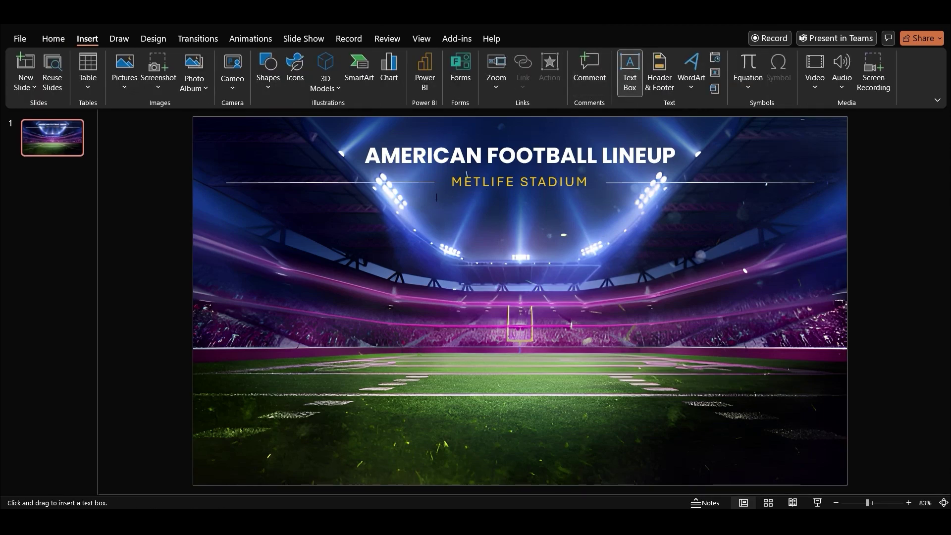
{"action": "left_click_drag", "start_coordinate": [436, 197], "coordinate": [624, 219]}
{"action": "type", "text": "November 14, 2024"}
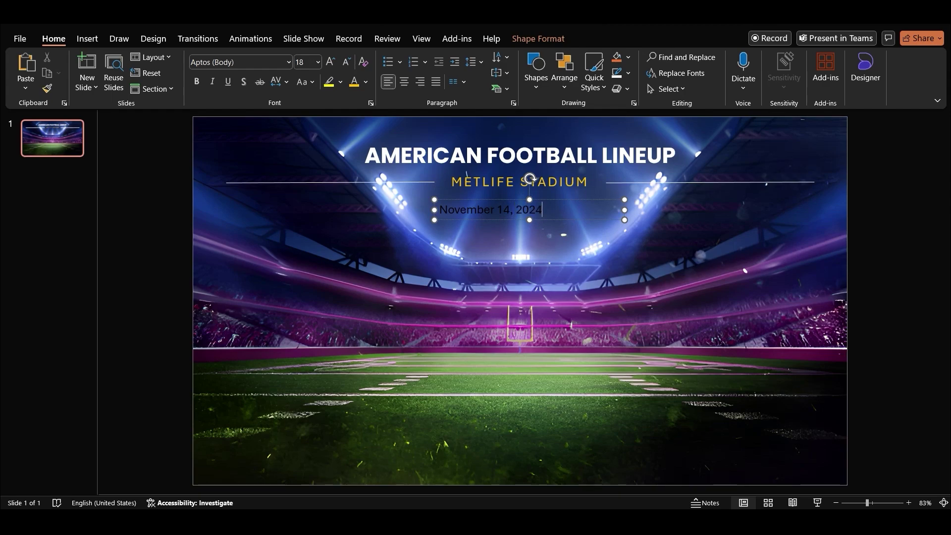
- Format the date text as centred, uppercase, white and size 14
{"action": "key", "text": "ctrl+a"}
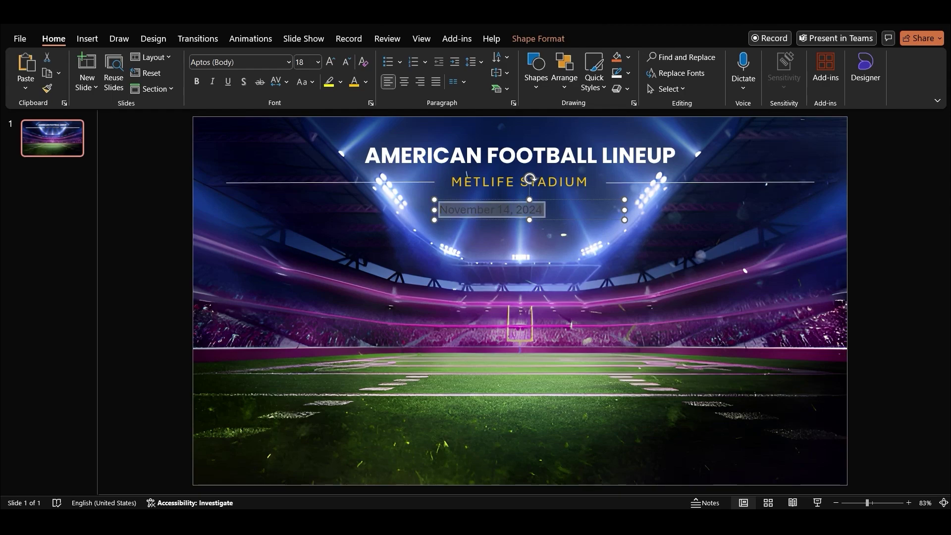
{"action": "left_click", "coordinate": [404, 82]}
{"action": "left_click", "coordinate": [302, 81]}
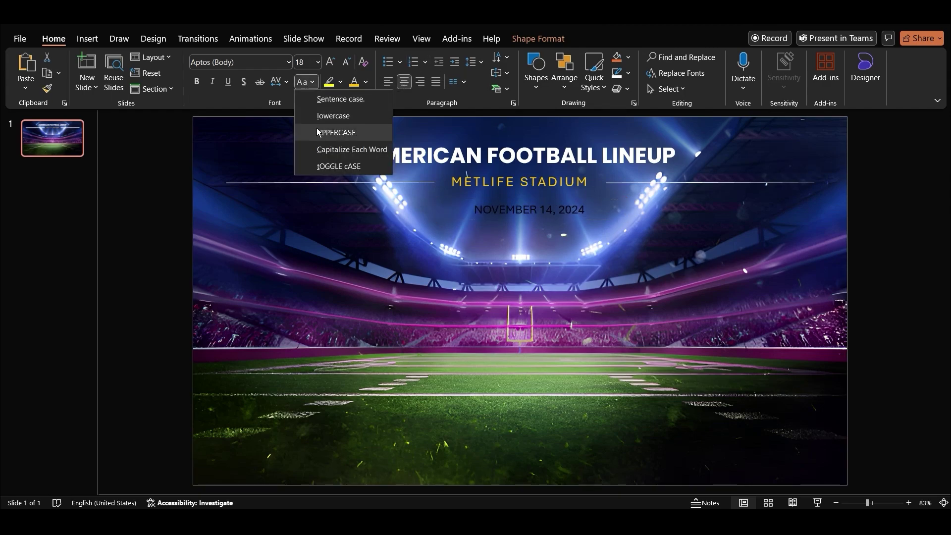
{"action": "left_click", "coordinate": [335, 132]}
{"action": "left_click", "coordinate": [366, 81]}
{"action": "left_click", "coordinate": [353, 140]}
{"action": "left_click", "coordinate": [346, 62]}
{"action": "left_click", "coordinate": [346, 62]}
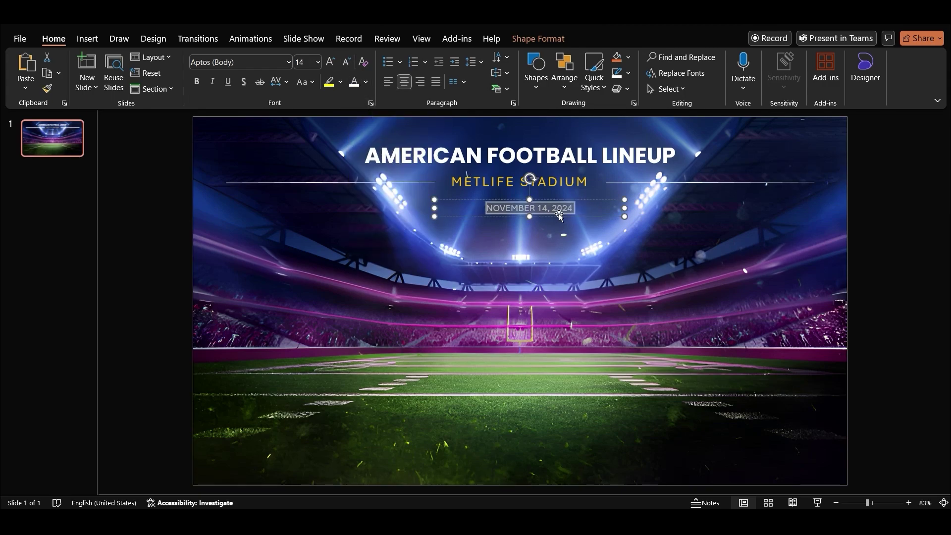
- Move the date closer under the stadium text and align the title, stadium text and date by their centres
{"action": "left_click_drag", "start_coordinate": [557, 216], "coordinate": [556, 206]}
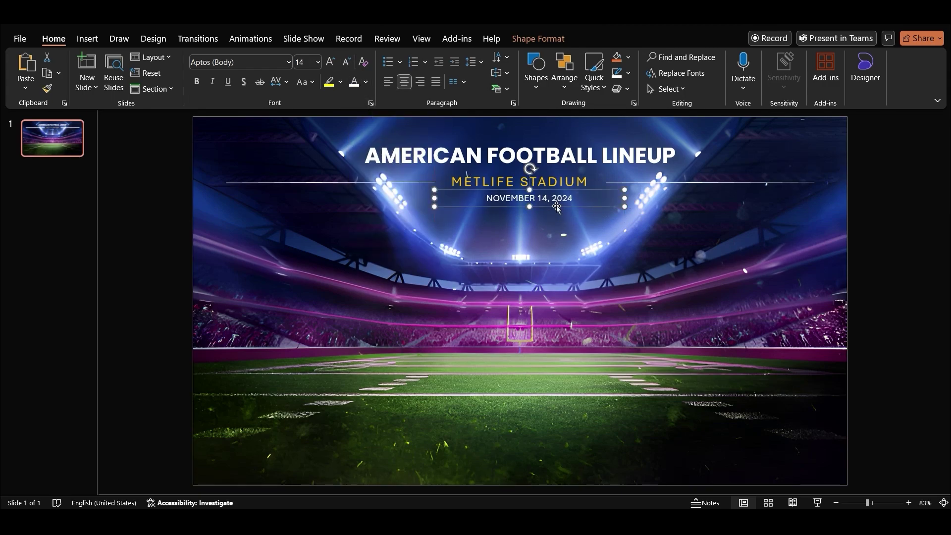
{"action": "left_click", "coordinate": [552, 181], "text": "shift"}
{"action": "left_click", "coordinate": [550, 157], "text": "shift"}
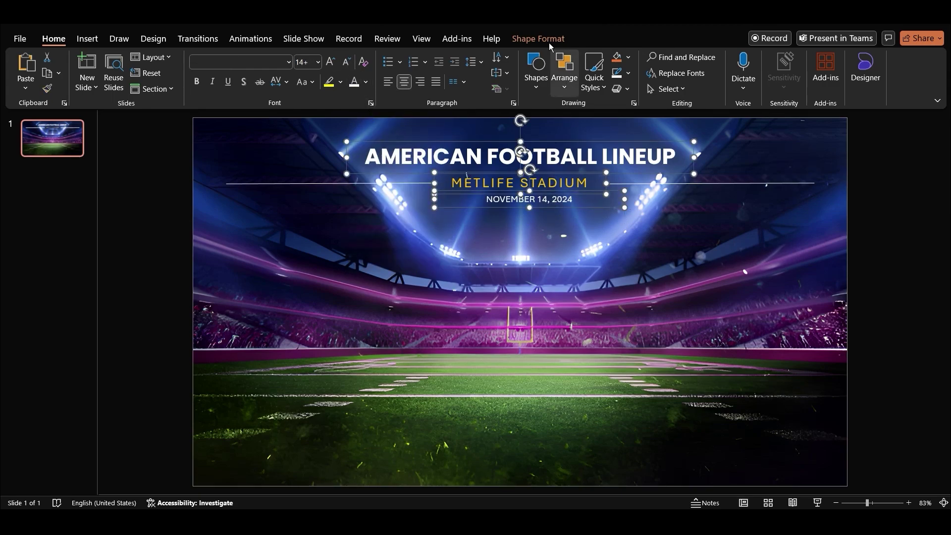
{"action": "left_click", "coordinate": [564, 74]}
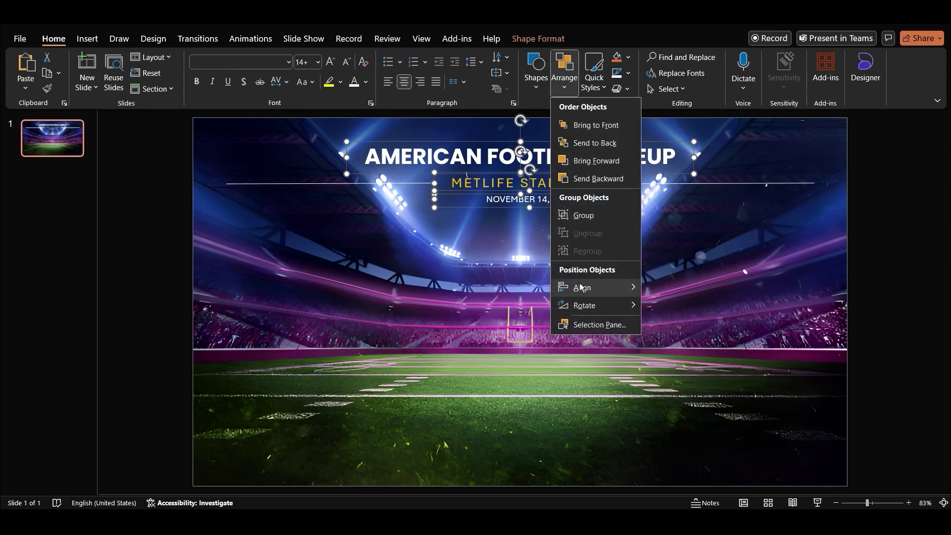
{"action": "mouse_move", "coordinate": [583, 288]}
{"action": "left_click", "coordinate": [665, 307]}
{"action": "left_click", "coordinate": [895, 264]}
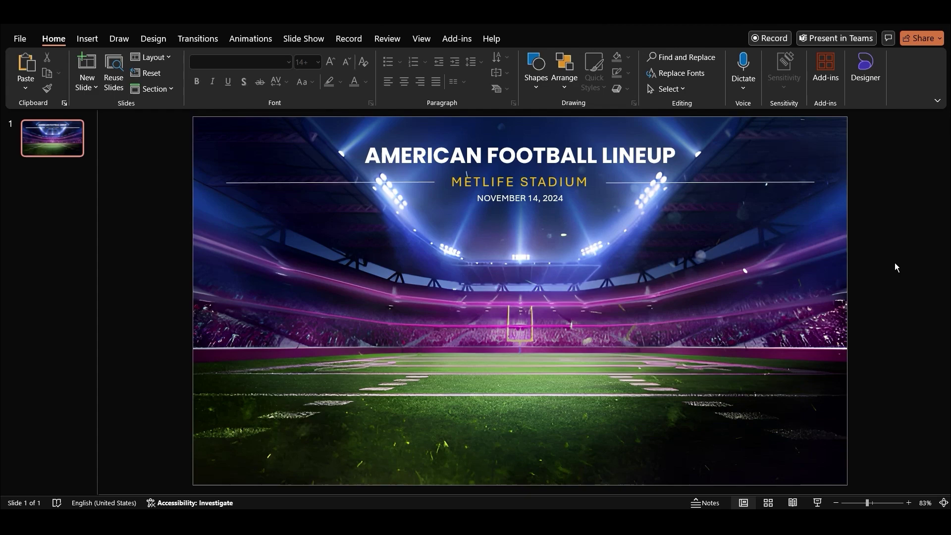
- Insert the picture NFL.png and place it in the slide's upper-left corner at about 1.11" high and 0.86" wide
{"action": "left_click", "coordinate": [88, 40]}
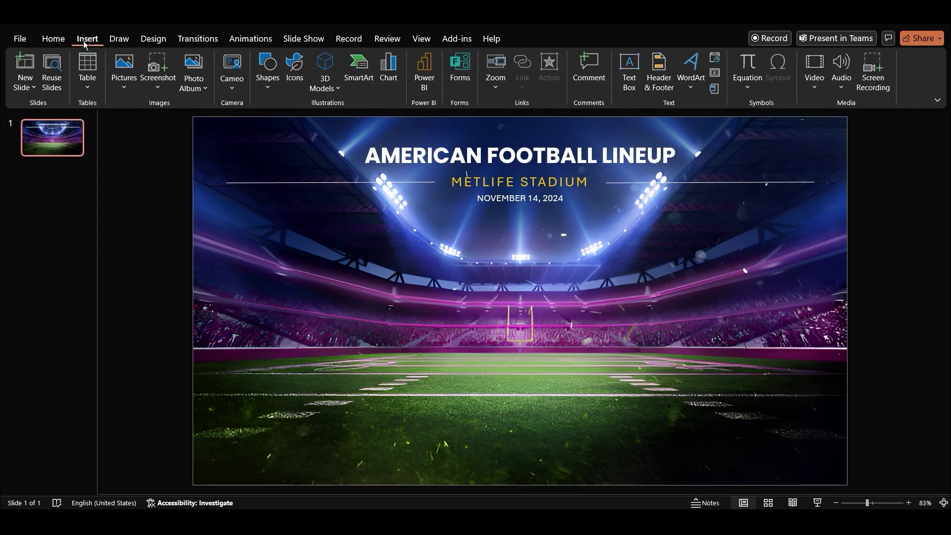
{"action": "left_click", "coordinate": [121, 88]}
{"action": "left_click", "coordinate": [152, 125]}
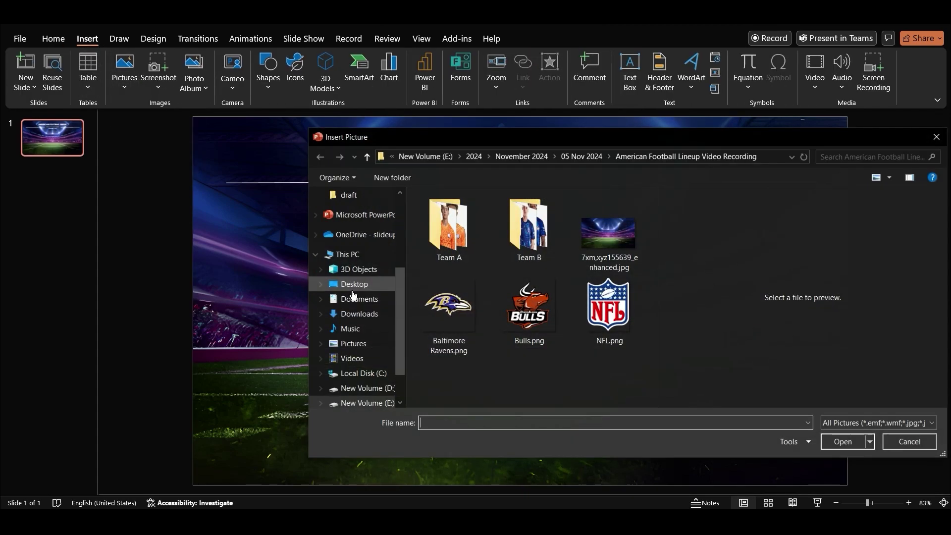
{"action": "left_click", "coordinate": [605, 311]}
{"action": "left_click", "coordinate": [842, 441]}
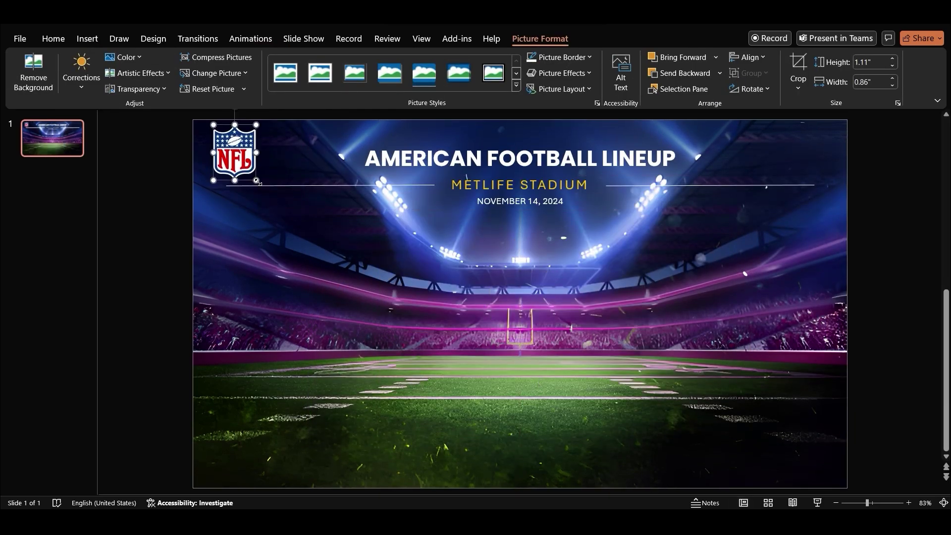
{"action": "left_click", "coordinate": [371, 284]}
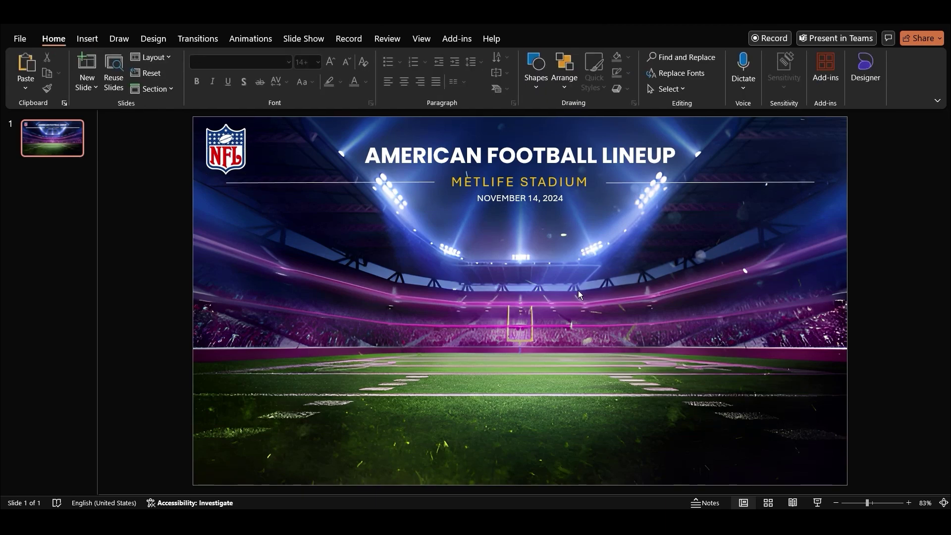
- Draw a rectangle with rounded top corners, about 1.31" wide and 0.56" high, centred beneath the date
{"action": "left_click", "coordinate": [536, 69]}
{"action": "left_click", "coordinate": [614, 202]}
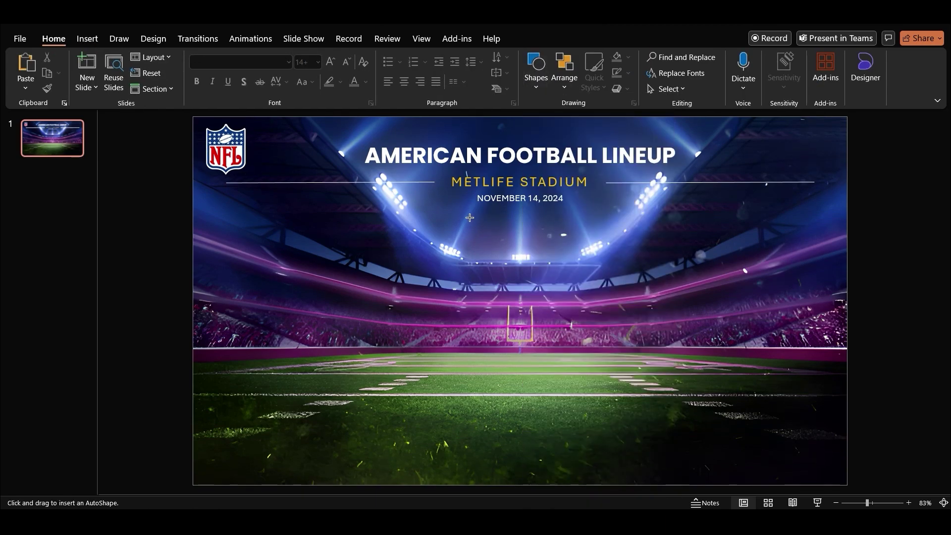
{"action": "mouse_move", "coordinate": [479, 212]}
{"action": "left_mouse_down"}
{"action": "mouse_move", "coordinate": [545, 239]}
{"action": "mouse_move", "coordinate": [531, 212]}
{"action": "mouse_move", "coordinate": [525, 224]}
{"action": "left_mouse_up"}
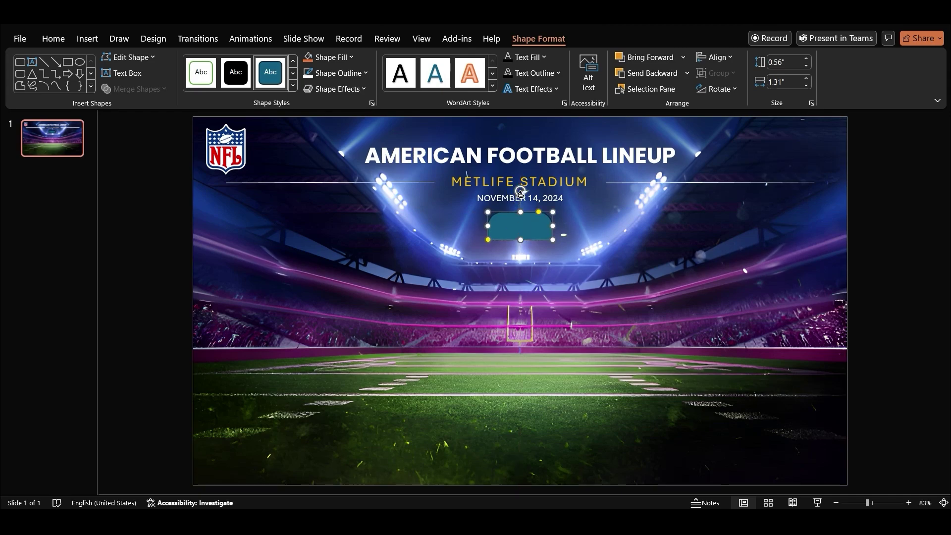
- Rotate the rectangle 180° so its rounded corners face down and remove its outline
{"action": "left_click_drag", "start_coordinate": [521, 190], "coordinate": [520, 261]}
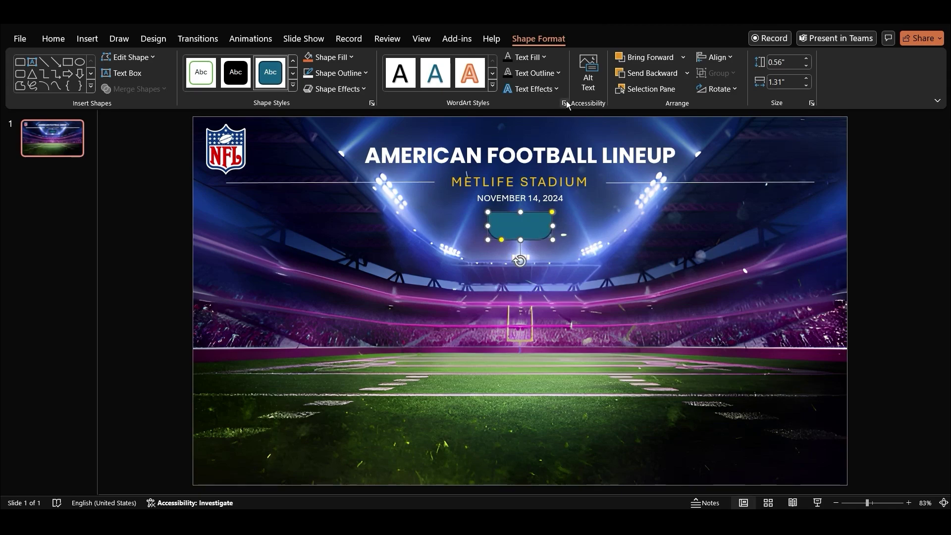
{"action": "left_click", "coordinate": [364, 74]}
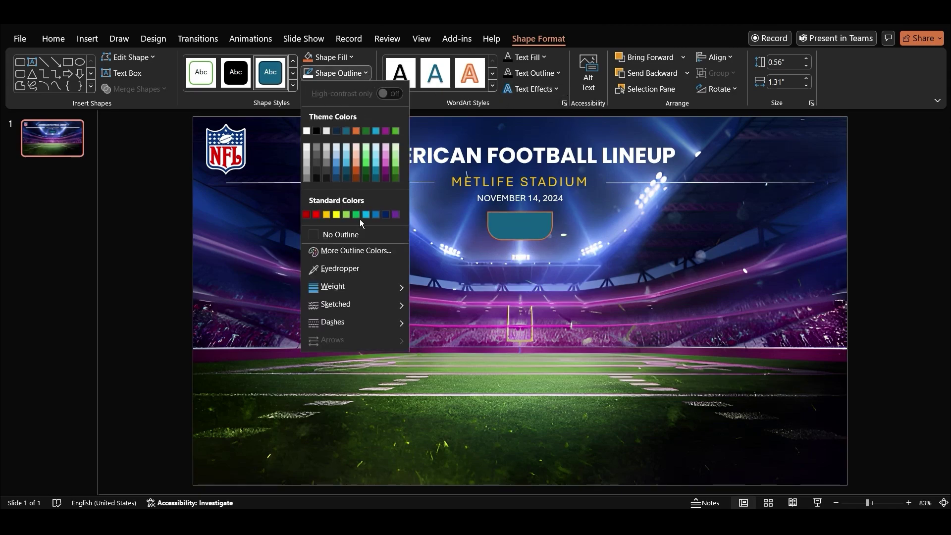
{"action": "left_click", "coordinate": [361, 235]}
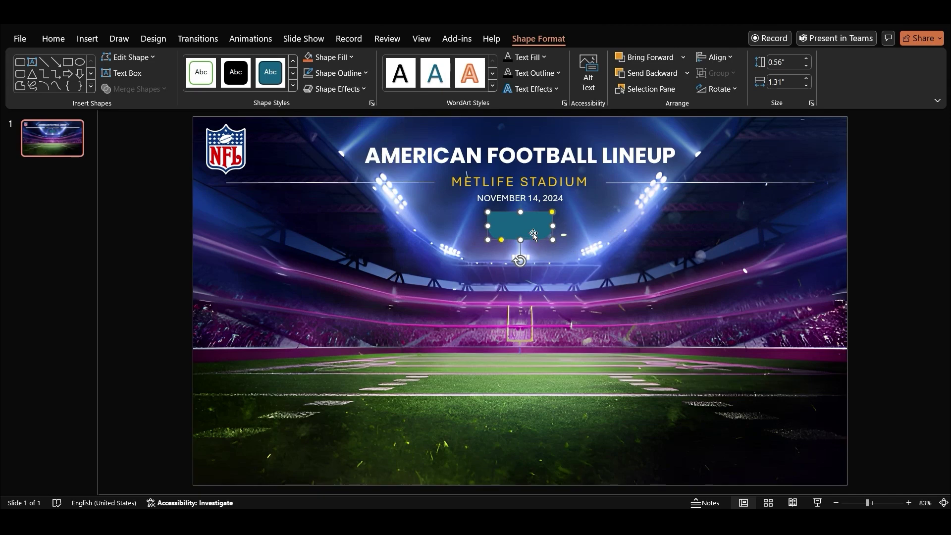
- Duplicate the date text onto the teal shape and replace its text with "Vs"
{"action": "left_click", "coordinate": [523, 199]}
{"action": "left_click_drag", "start_coordinate": [560, 212], "coordinate": [561, 239]}
{"action": "type", "text": "Vs"}
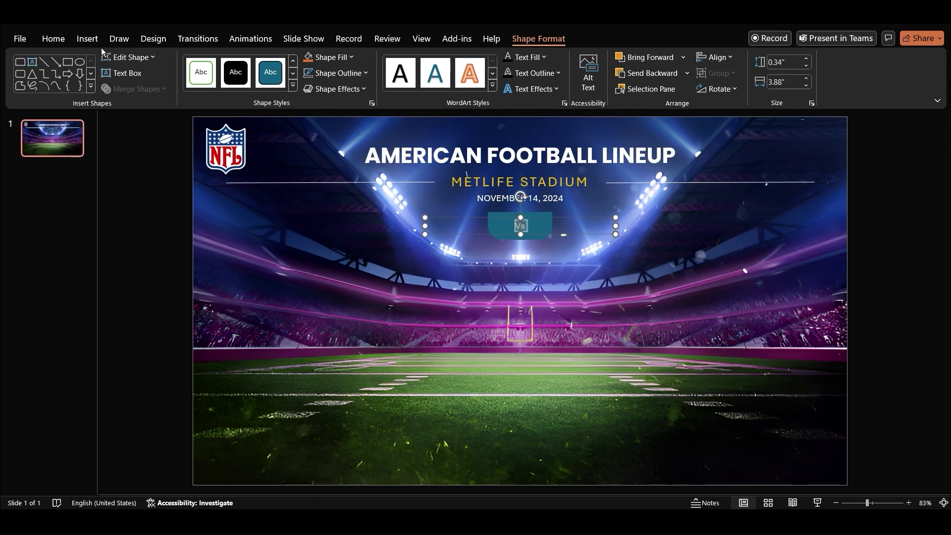
- Format the "Vs" text as uppercase, bold and size 24, and narrow its box symmetrically to fit inside the teal shape
{"action": "left_click", "coordinate": [54, 38]}
{"action": "left_click", "coordinate": [306, 82]}
{"action": "left_click", "coordinate": [325, 132]}
{"action": "left_click", "coordinate": [329, 63]}
{"action": "left_click", "coordinate": [329, 63]}
{"action": "left_click", "coordinate": [330, 63]}
{"action": "left_click_drag", "start_coordinate": [557, 220], "coordinate": [556, 217]}
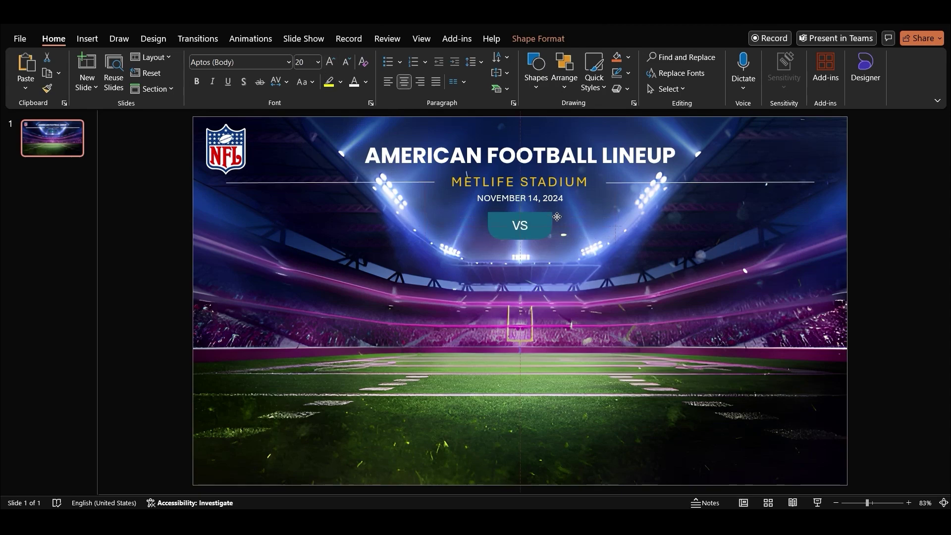
{"action": "left_click_drag", "start_coordinate": [615, 226], "coordinate": [539, 226]}
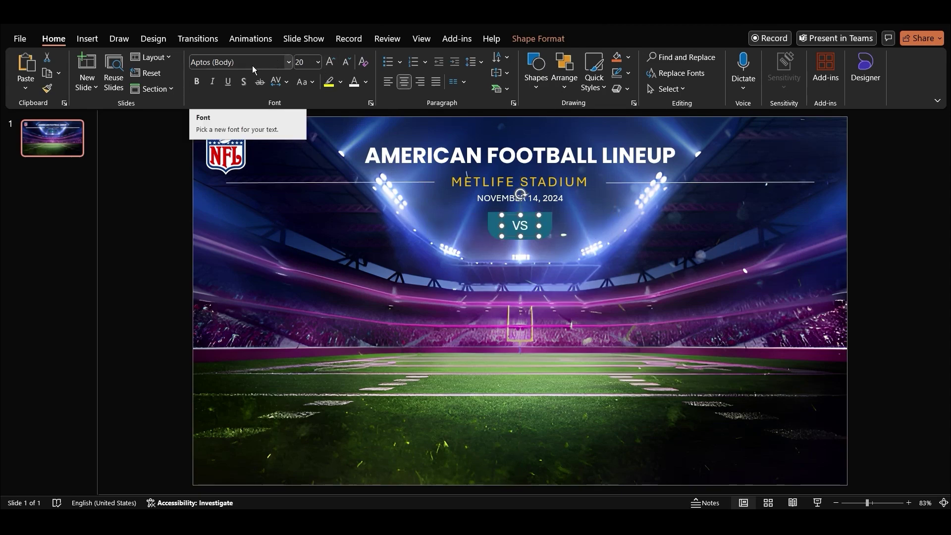
{"action": "left_click", "coordinate": [196, 82]}
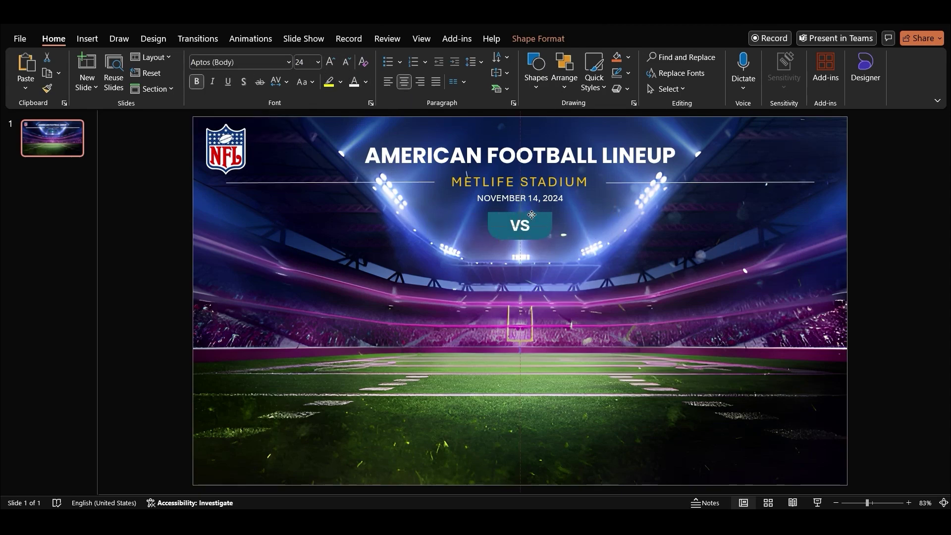
- Give the shape behind the VS text a radial gradient fill spreading from the center
{"action": "left_click", "coordinate": [548, 223]}
{"action": "right_click", "coordinate": [548, 223]}
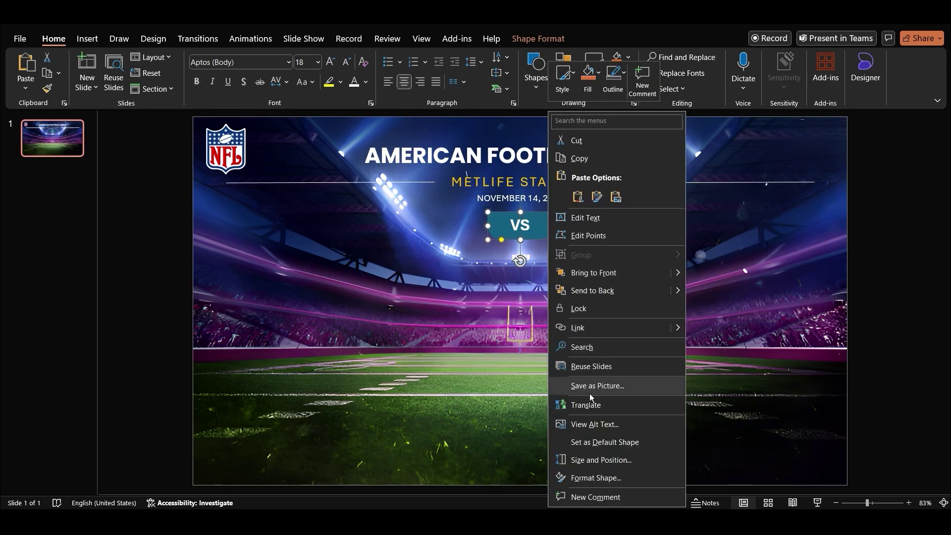
{"action": "left_click", "coordinate": [599, 480]}
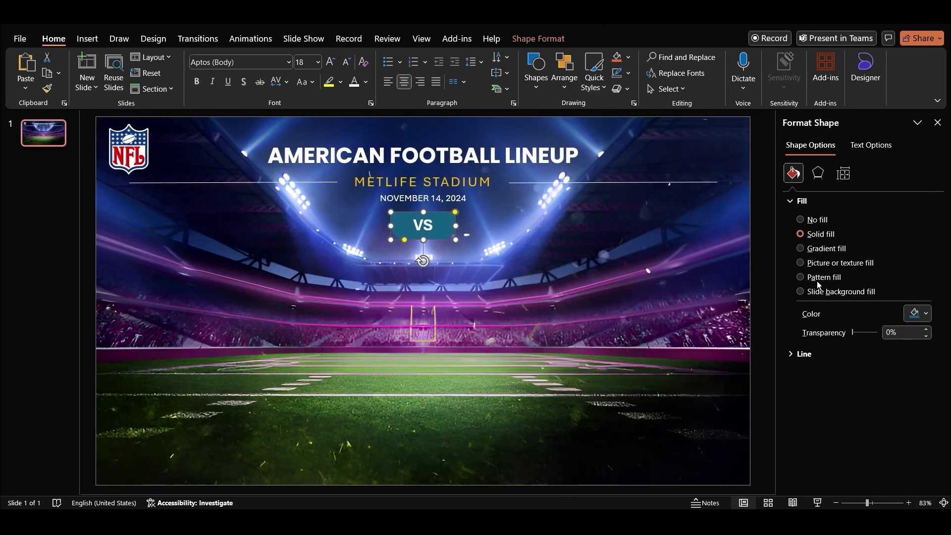
{"action": "left_click", "coordinate": [826, 252]}
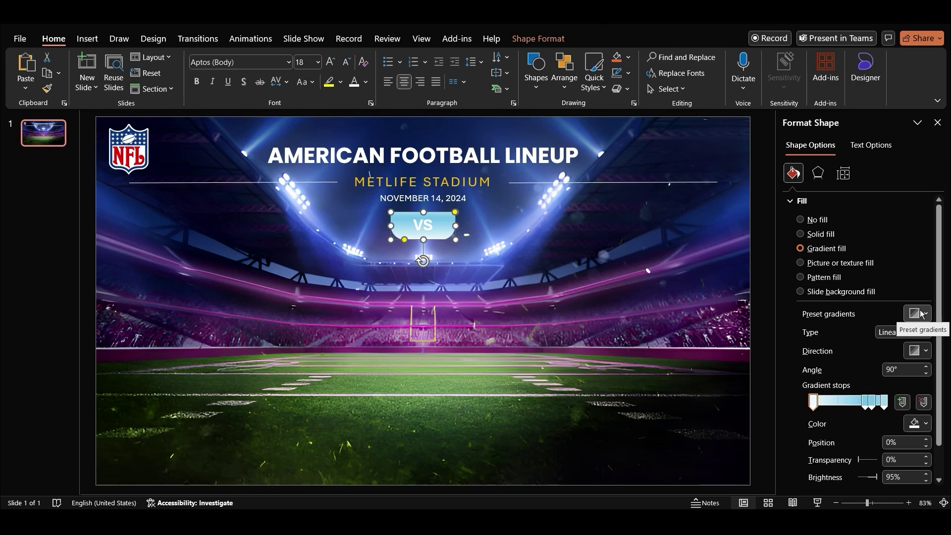
{"action": "left_click", "coordinate": [891, 337]}
{"action": "left_click", "coordinate": [889, 358]}
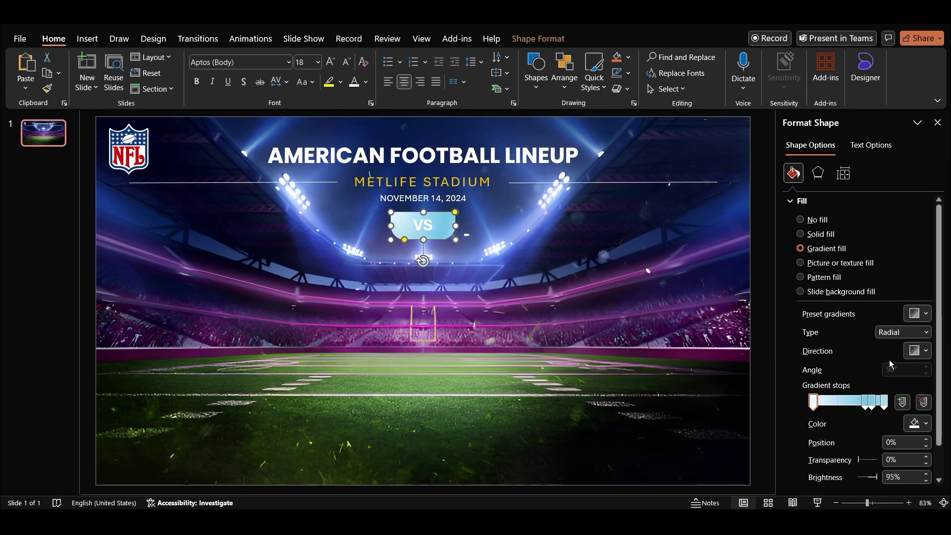
{"action": "left_click", "coordinate": [919, 351]}
{"action": "left_click", "coordinate": [875, 375]}
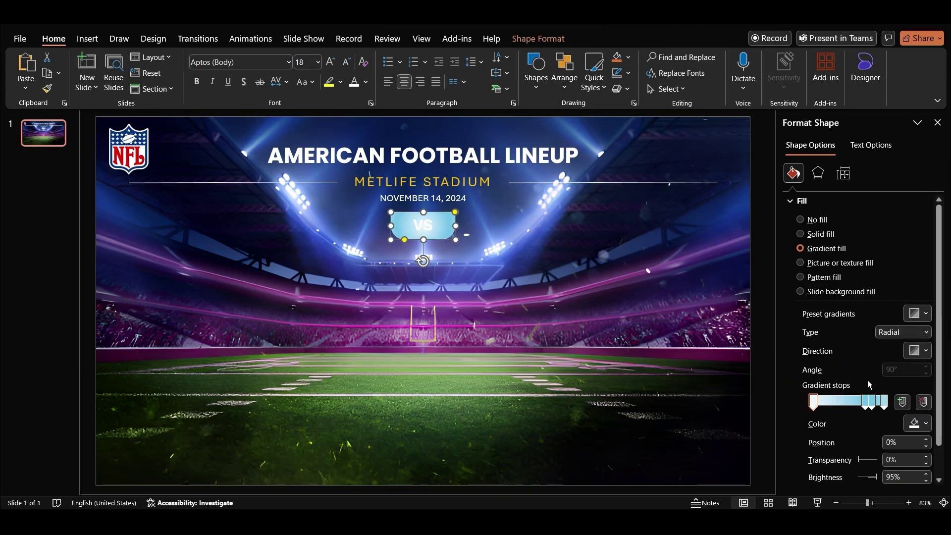
- Remove the gradient's middle stops and colour both remaining end stops dark red
{"action": "left_click_drag", "start_coordinate": [872, 403], "coordinate": [868, 427]}
{"action": "left_click", "coordinate": [884, 403]}
{"action": "left_click", "coordinate": [920, 426]}
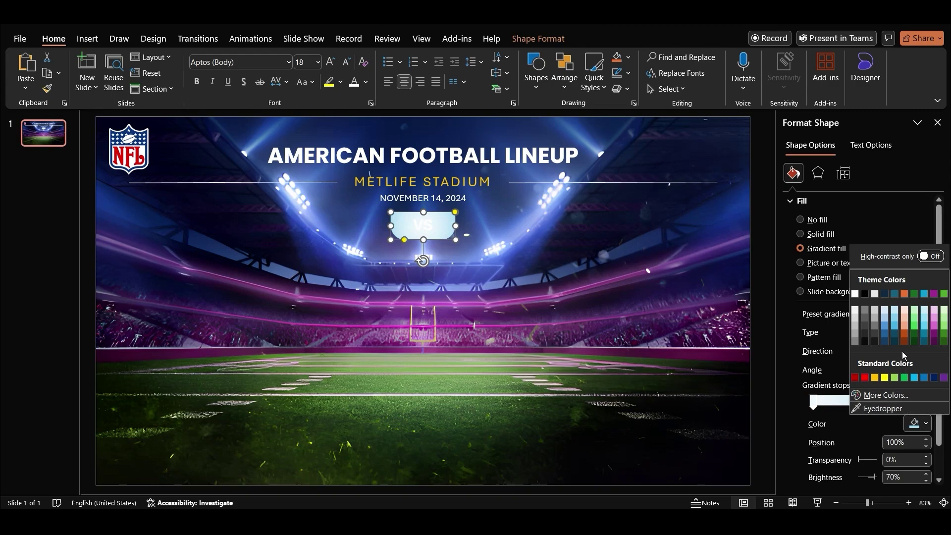
{"action": "left_click", "coordinate": [855, 377]}
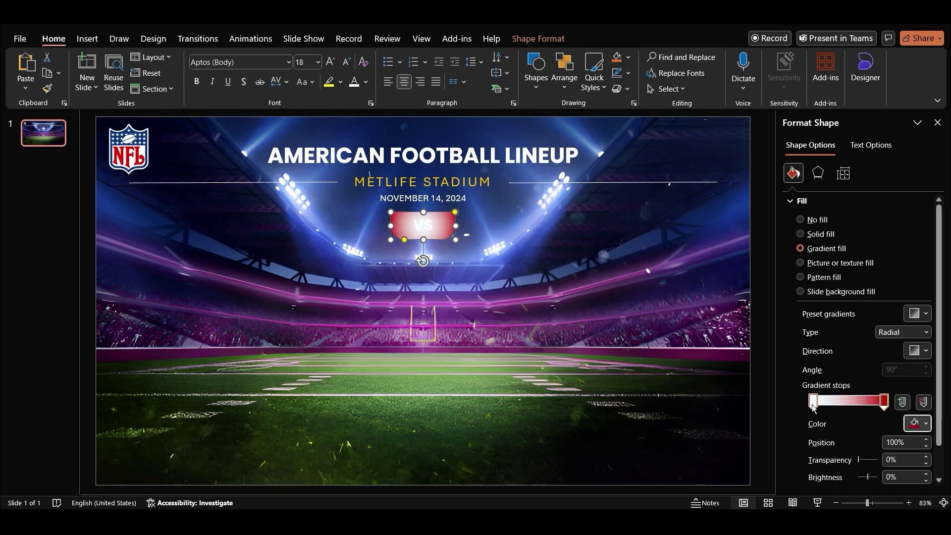
{"action": "left_click", "coordinate": [920, 424]}
{"action": "left_click", "coordinate": [856, 377]}
- Darken the gradient's 100% stop to a deeper custom red so the shape's edges are darker than its centre
{"action": "left_click", "coordinate": [920, 424]}
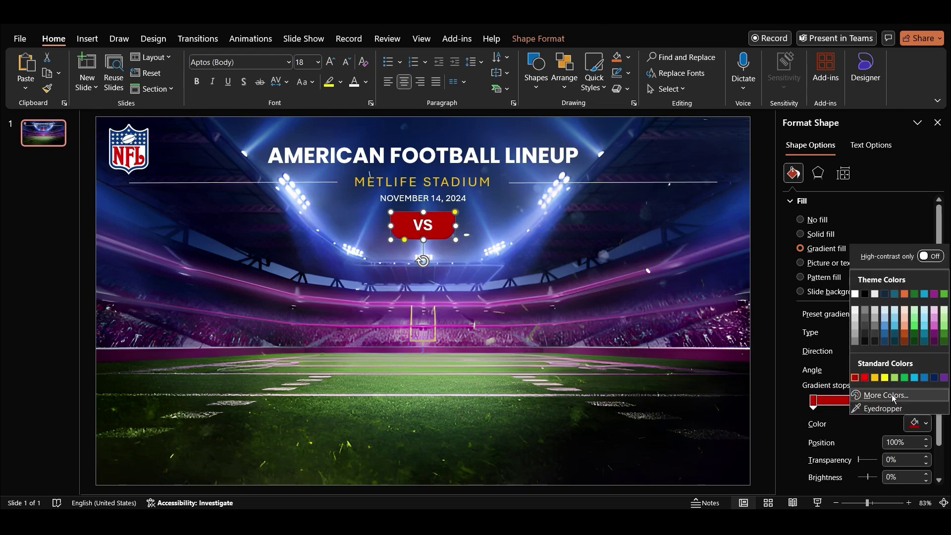
{"action": "left_click", "coordinate": [887, 395]}
{"action": "left_click", "coordinate": [490, 233]}
{"action": "left_click", "coordinate": [547, 157]}
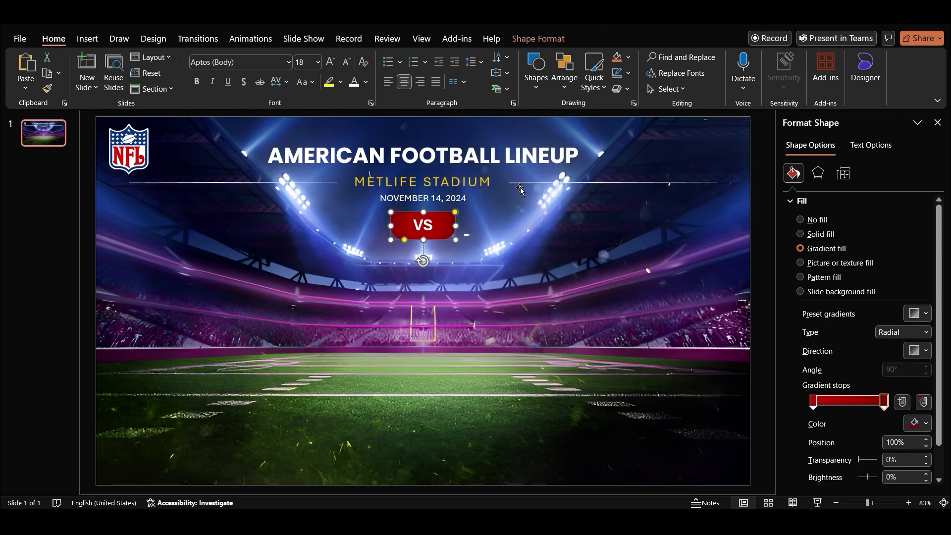
{"action": "left_click", "coordinate": [915, 424]}
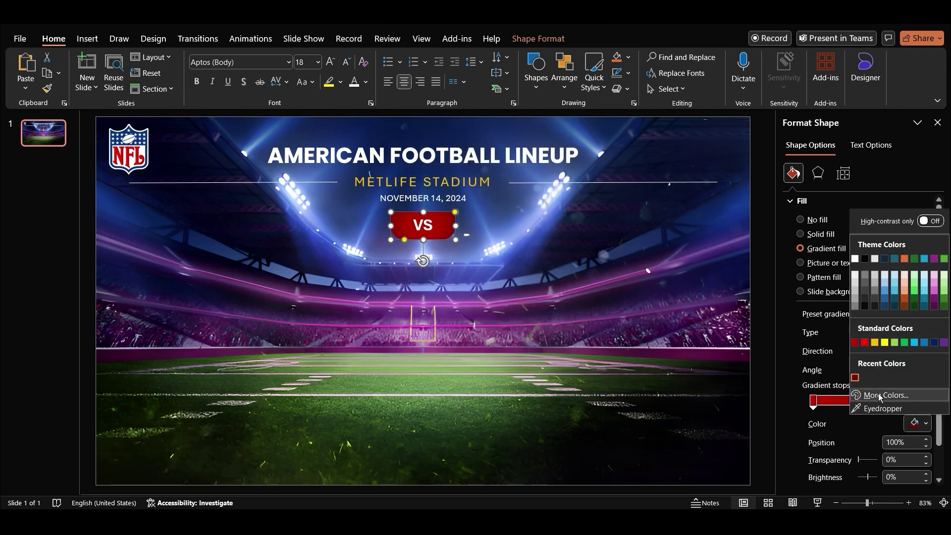
{"action": "left_click", "coordinate": [858, 396]}
{"action": "left_click", "coordinate": [537, 157]}
{"action": "left_click", "coordinate": [444, 240]}
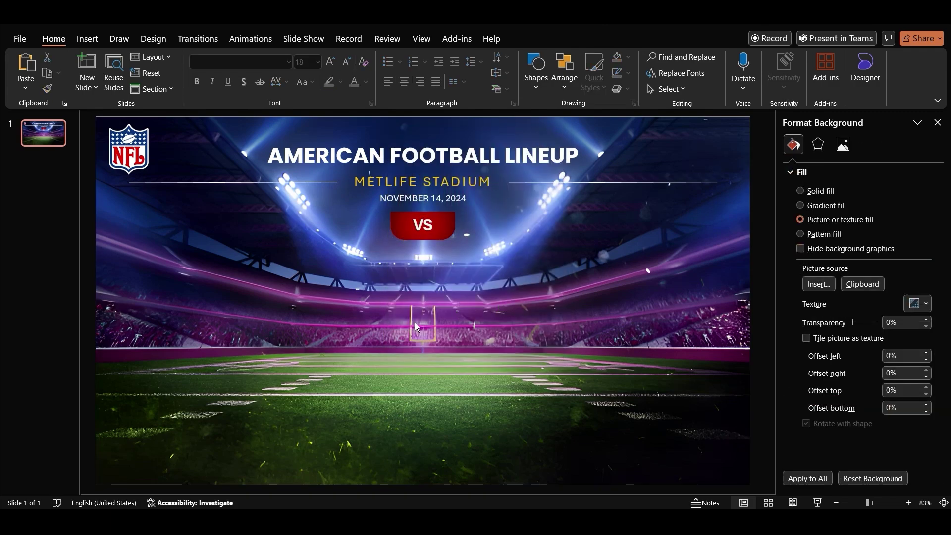
- Align the VS text and the red shape behind it to each other by their horizontal centers and vertical middles
{"action": "left_click", "coordinate": [424, 227]}
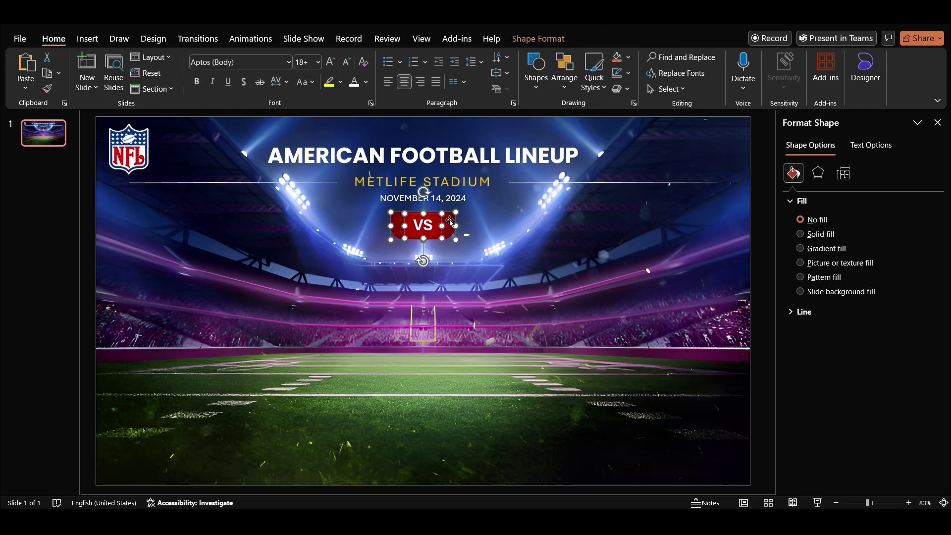
{"action": "left_click", "coordinate": [530, 38]}
{"action": "left_click", "coordinate": [713, 57]}
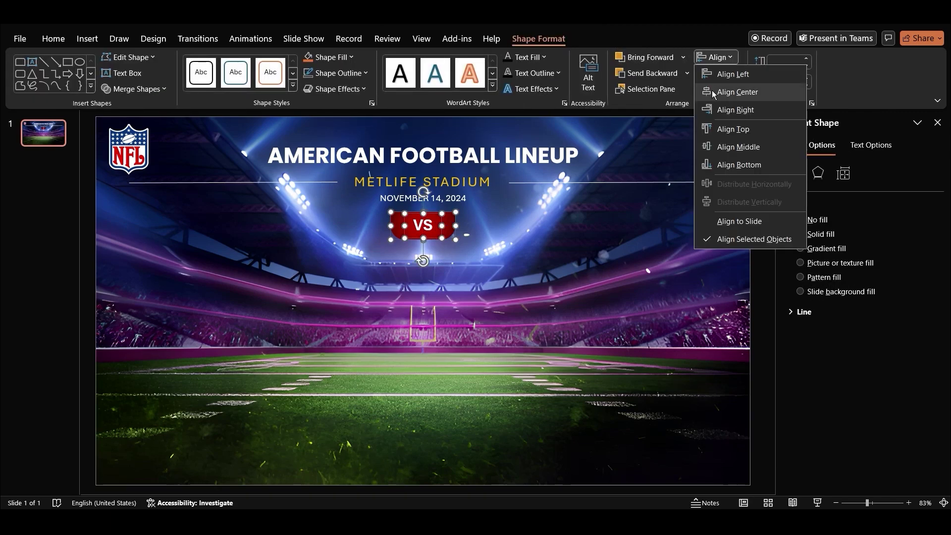
{"action": "left_click", "coordinate": [715, 92]}
{"action": "left_click", "coordinate": [713, 57]}
{"action": "left_click", "coordinate": [738, 147]}
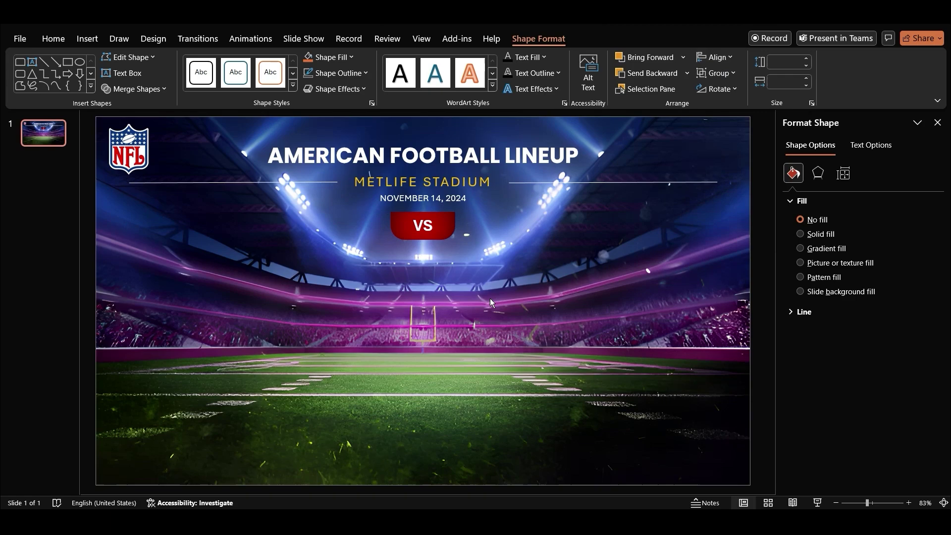
{"action": "left_click", "coordinate": [490, 299]}
- Duplicate the red badge shape beside the original and give the copy a linear black-and-silver metallic gradient at a 270° angle
{"action": "left_click", "coordinate": [448, 216]}
{"action": "left_click_drag", "start_coordinate": [447, 216], "coordinate": [371, 225]}
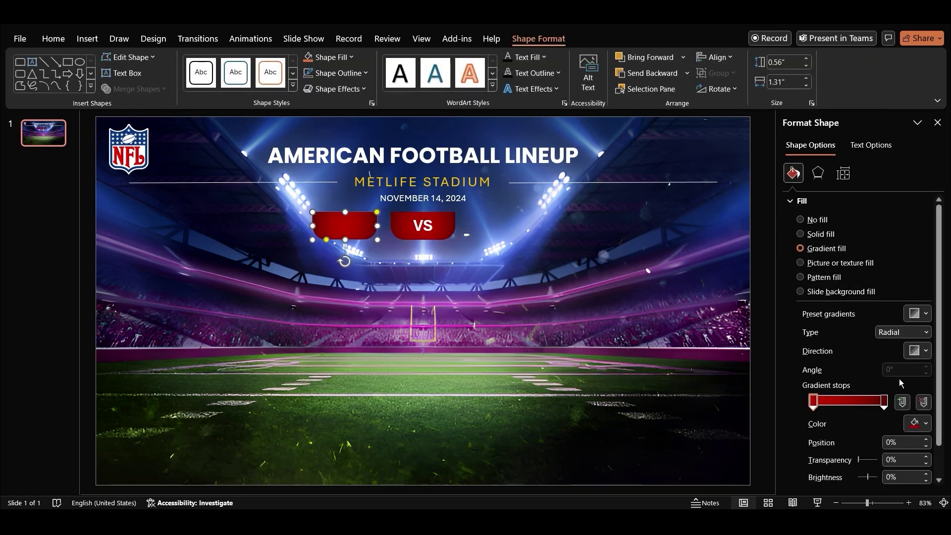
{"action": "left_click", "coordinate": [925, 315]}
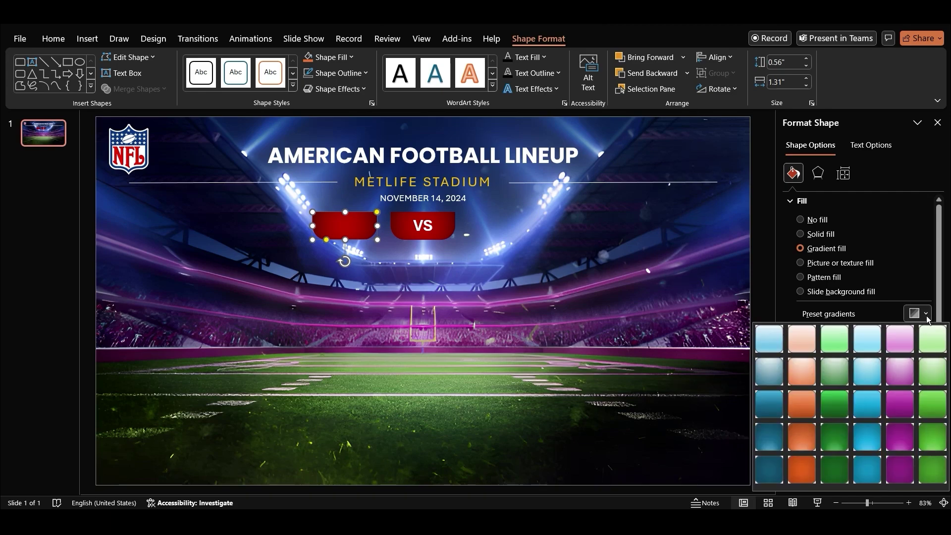
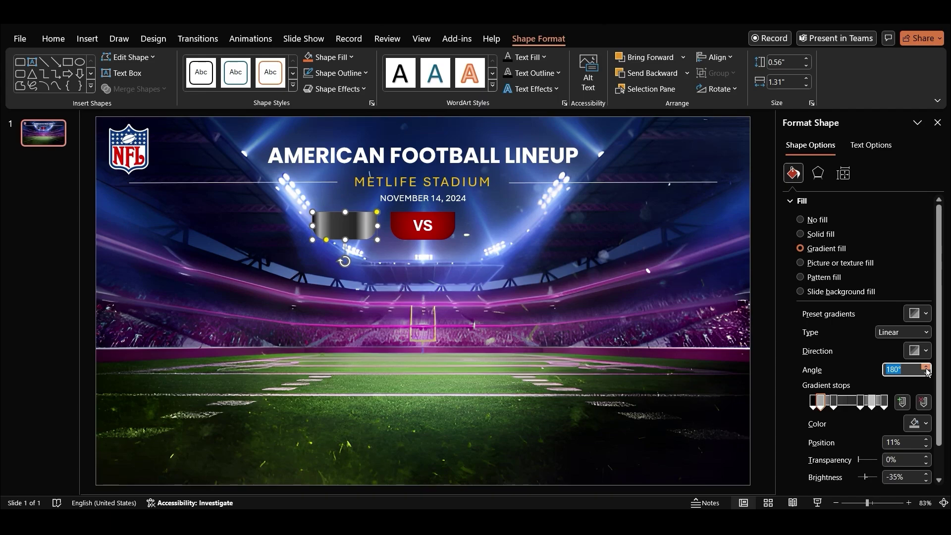
{"action": "left_click", "coordinate": [925, 368]}
{"action": "left_click", "coordinate": [926, 369]}
{"action": "left_click", "coordinate": [926, 369]}
{"action": "left_click", "coordinate": [926, 369]}
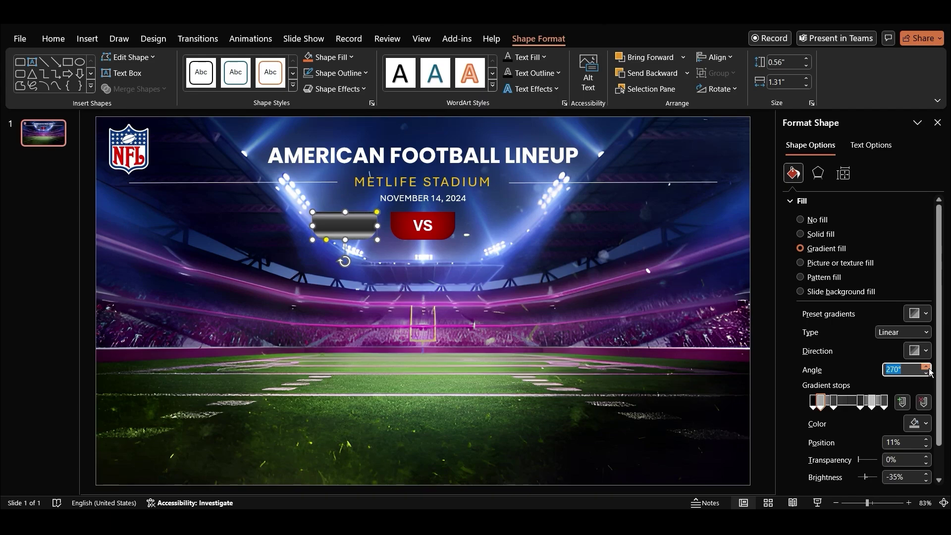
- Place the metallic copy over the VS badge, widen it symmetrically to 1.5", and send it to the back as a rim
{"action": "scroll", "coordinate": [435, 236], "scroll_direction": "up", "scroll_amount": 6}
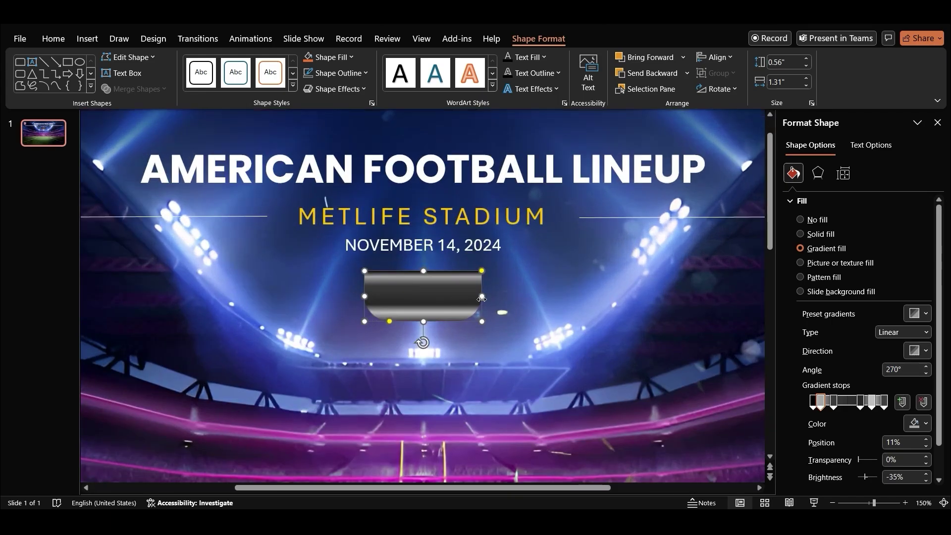
{"action": "left_click_drag", "start_coordinate": [482, 297], "coordinate": [489, 296]}
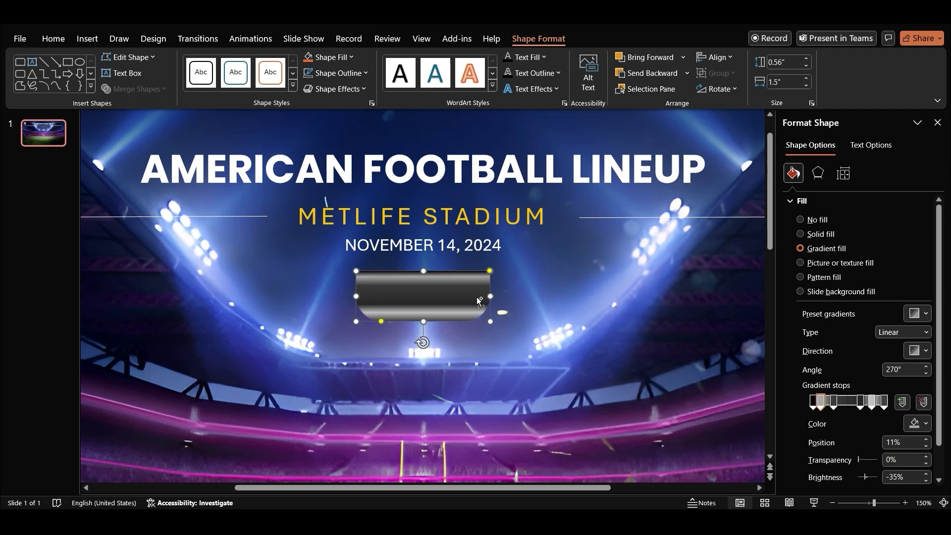
{"action": "right_click", "coordinate": [454, 299]}
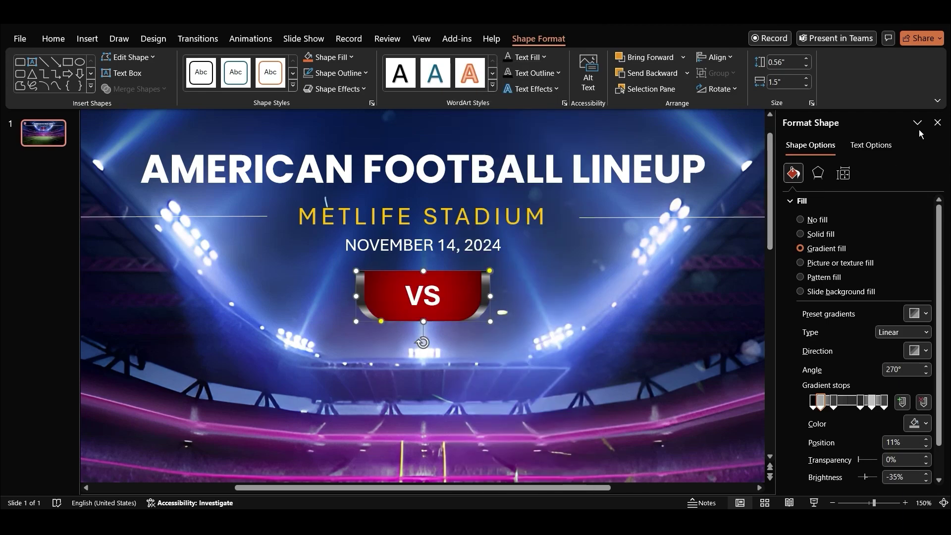
{"action": "left_click", "coordinate": [937, 123]}
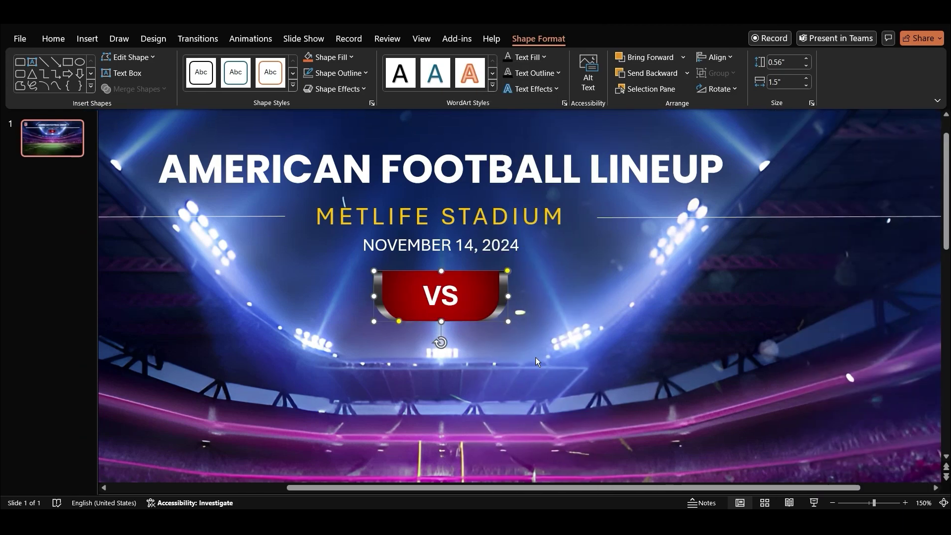
{"action": "scroll", "coordinate": [536, 358], "scroll_direction": "down", "scroll_amount": 2}
{"action": "left_click", "coordinate": [616, 305]}
{"action": "scroll", "coordinate": [616, 305], "scroll_direction": "down", "scroll_amount": 4}
{"action": "scroll", "coordinate": [589, 248], "scroll_direction": "up", "scroll_amount": 2}
{"action": "scroll", "coordinate": [555, 277], "scroll_direction": "down", "scroll_amount": 2}
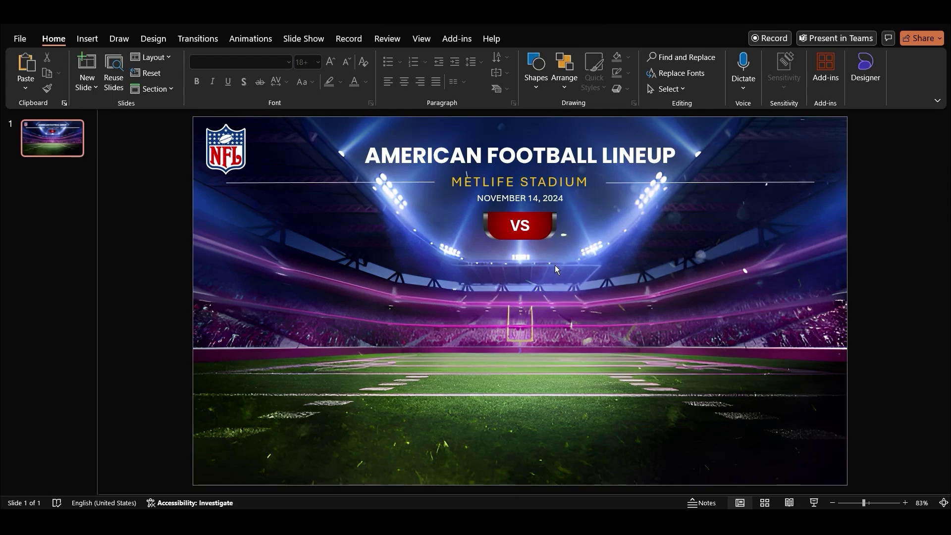
- Draw a rounded bar about 0.47" high and 3.94" wide extending left from the VS badge's center, and send it behind the badge
{"action": "left_click", "coordinate": [536, 70]}
{"action": "left_click", "coordinate": [599, 116]}
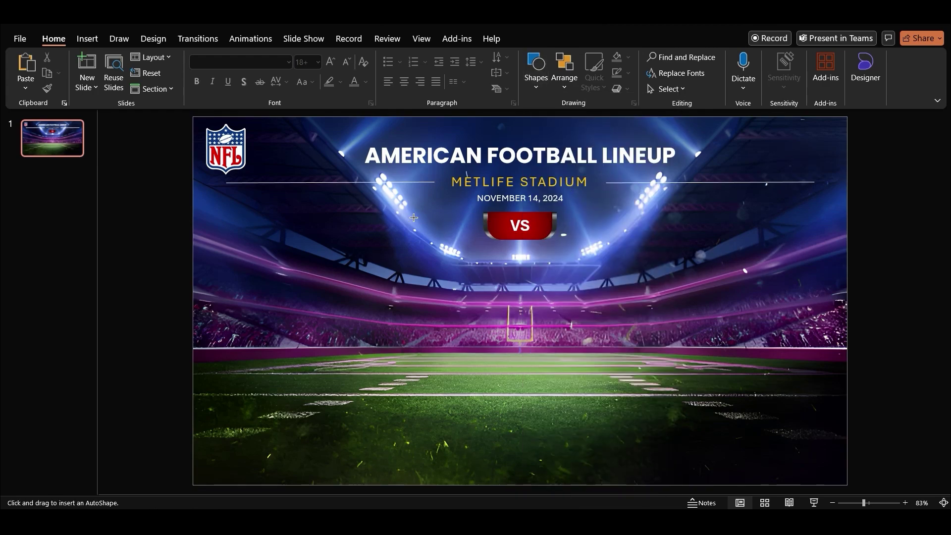
{"action": "left_click_drag", "start_coordinate": [373, 217], "coordinate": [520, 239]}
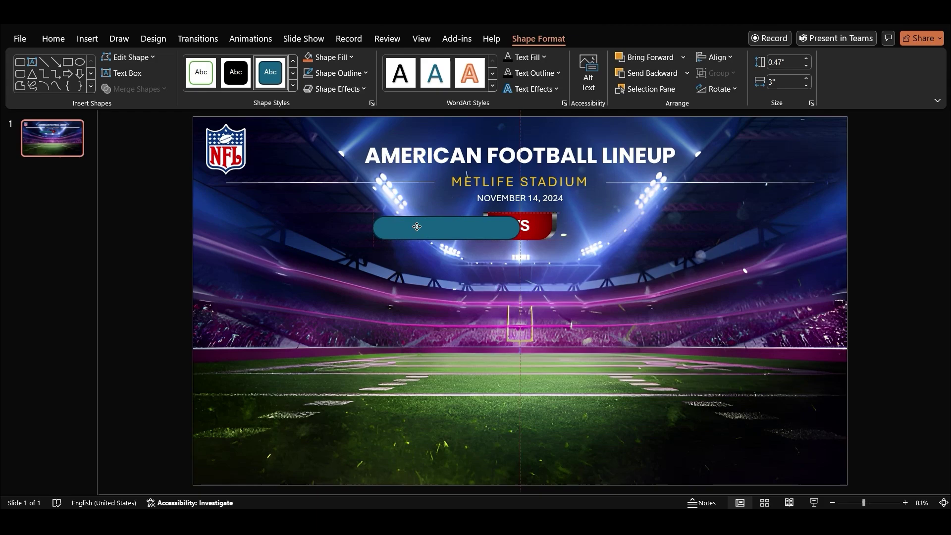
{"action": "left_click_drag", "start_coordinate": [373, 228], "coordinate": [336, 228]}
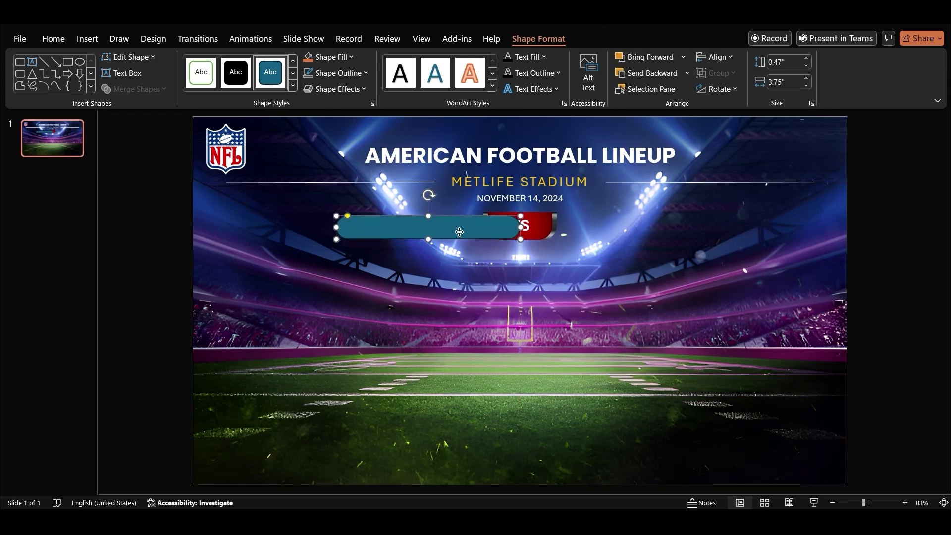
{"action": "left_click_drag", "start_coordinate": [459, 232], "coordinate": [460, 230]}
{"action": "left_click_drag", "start_coordinate": [336, 226], "coordinate": [326, 227]}
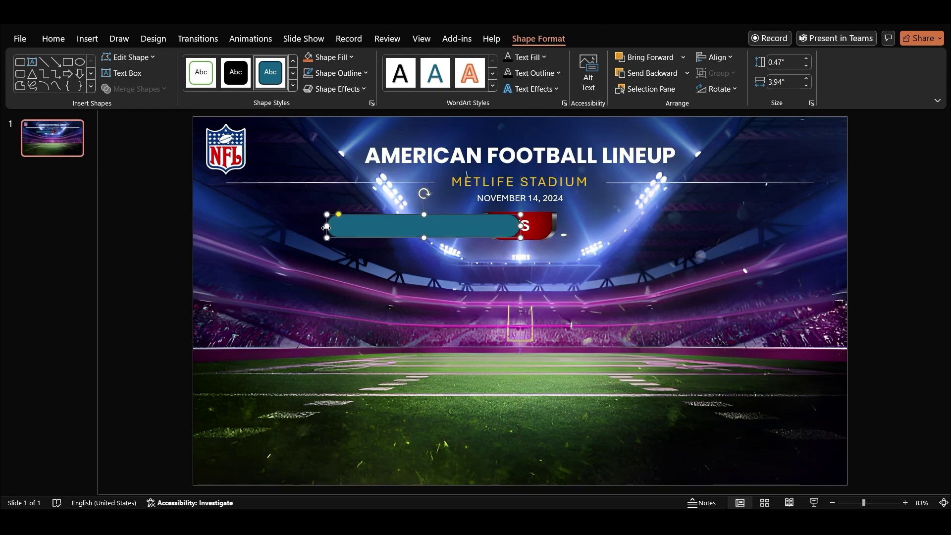
{"action": "right_click", "coordinate": [438, 223]}
{"action": "left_click", "coordinate": [513, 393]}
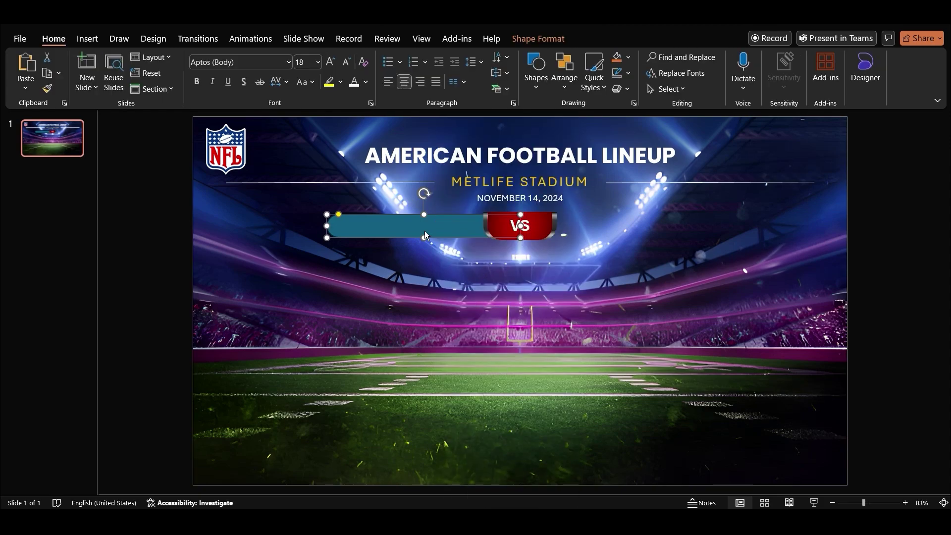
- Enter "BALTIMORE RAVENS" in the teal bar and make the text bold and left-aligned
{"action": "type", "text": "BALTIMORE"}
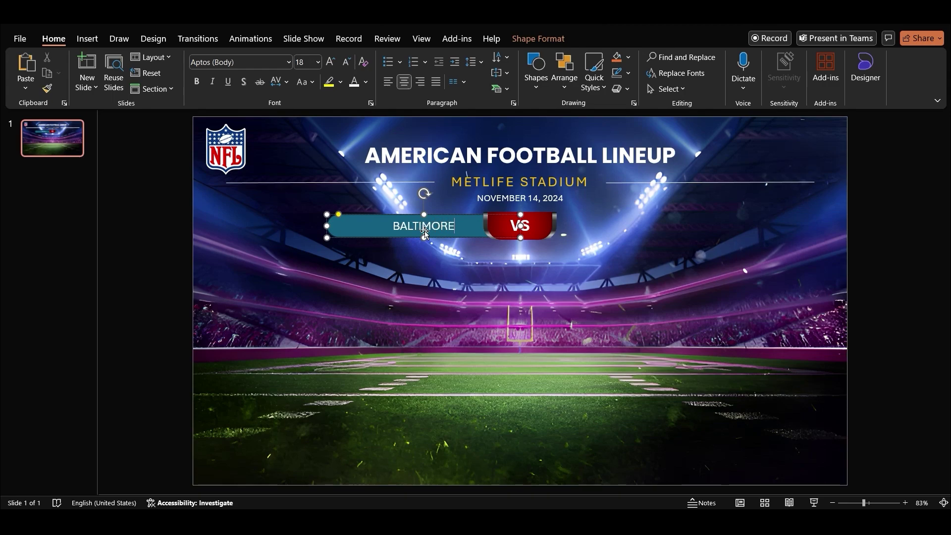
{"action": "type", "text": " RAVENS"}
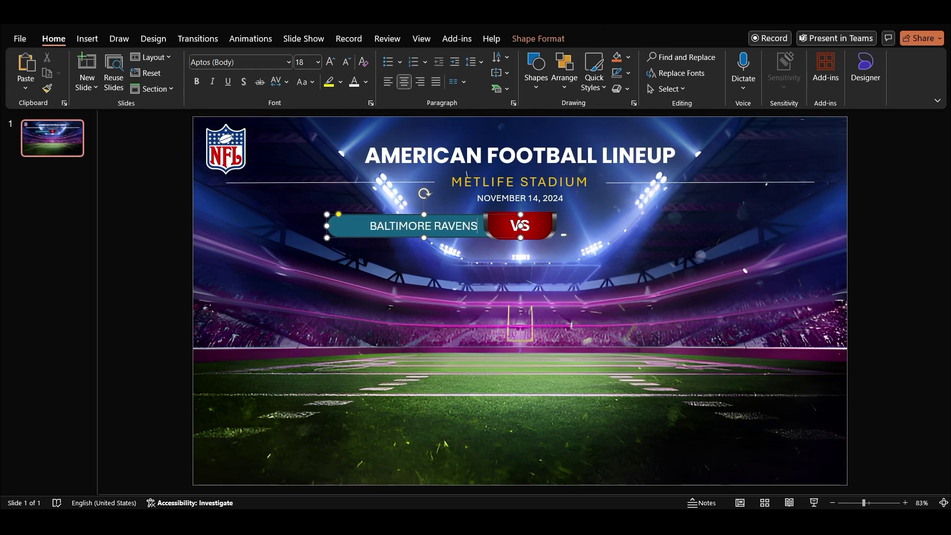
{"action": "key", "text": "ctrl+a"}
{"action": "left_click", "coordinate": [198, 83]}
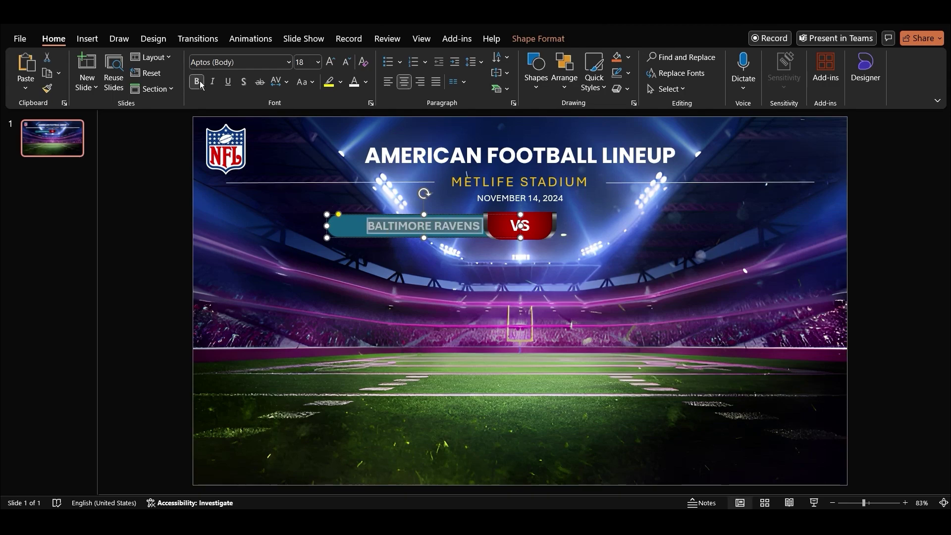
{"action": "left_click", "coordinate": [390, 82]}
- Set the left text margin of the Baltimore Ravens bar to 0.2" and its font size to 20
{"action": "left_click", "coordinate": [501, 88]}
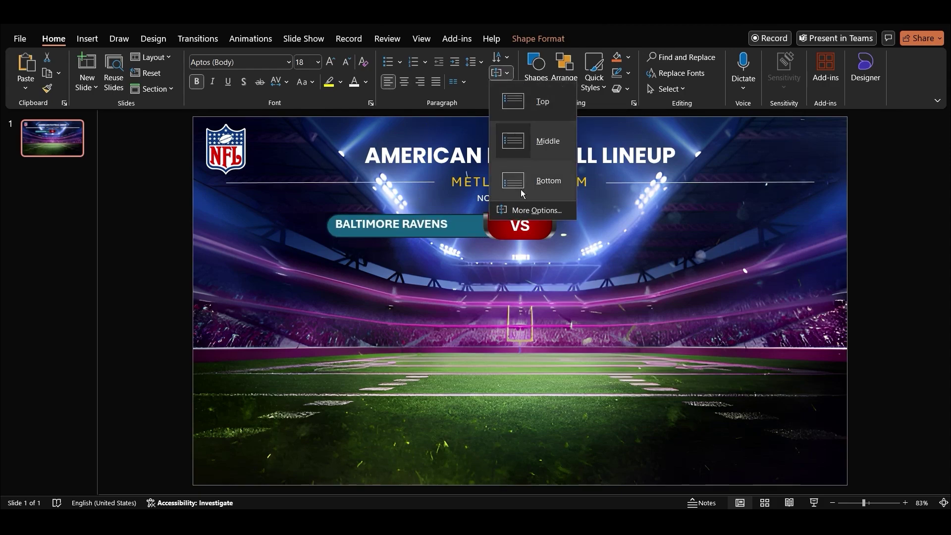
{"action": "left_click", "coordinate": [525, 211]}
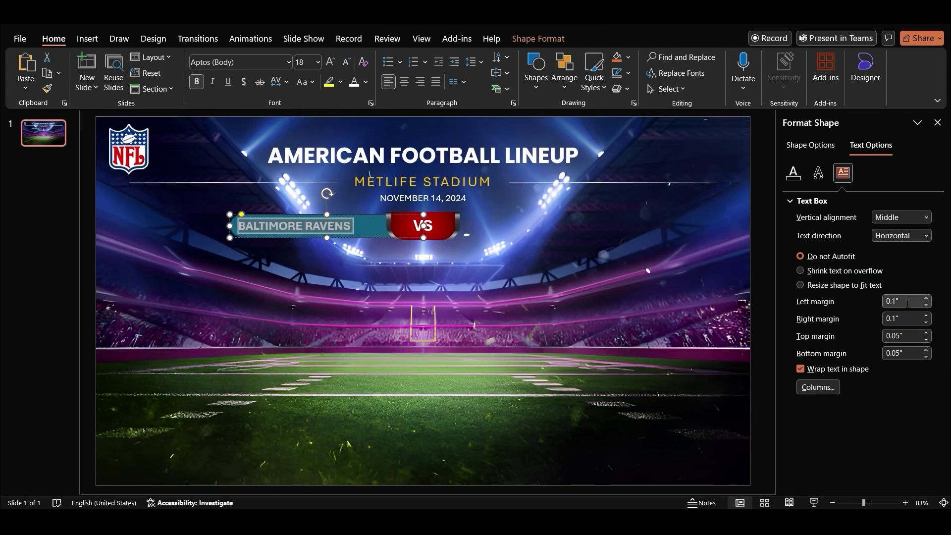
{"action": "left_click", "coordinate": [926, 298]}
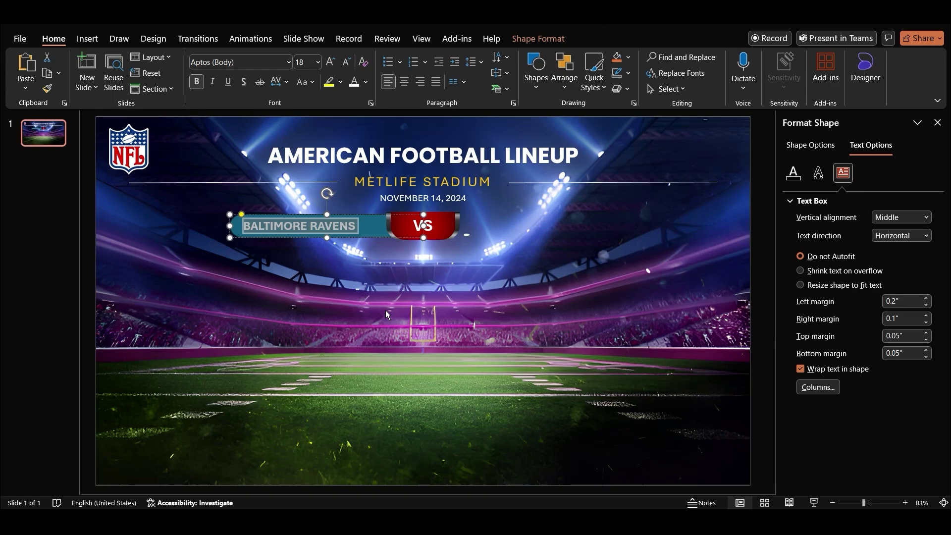
{"action": "left_click", "coordinate": [331, 67]}
{"action": "left_click", "coordinate": [224, 232]}
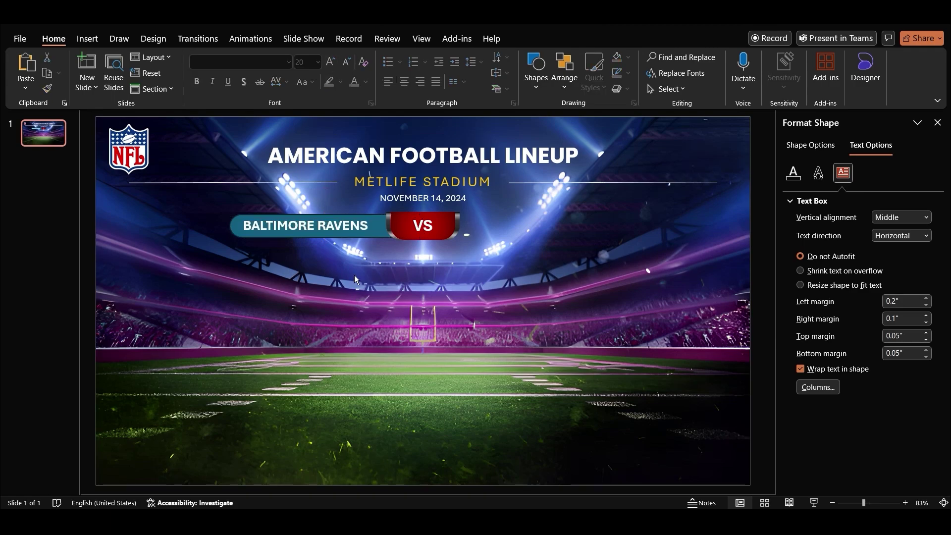
- Duplicate the Baltimore Ravens bar to the right side of the VS badge and right-align the copy's text
{"action": "left_click", "coordinate": [231, 227]}
{"action": "left_click_drag", "start_coordinate": [268, 216], "coordinate": [462, 231]}
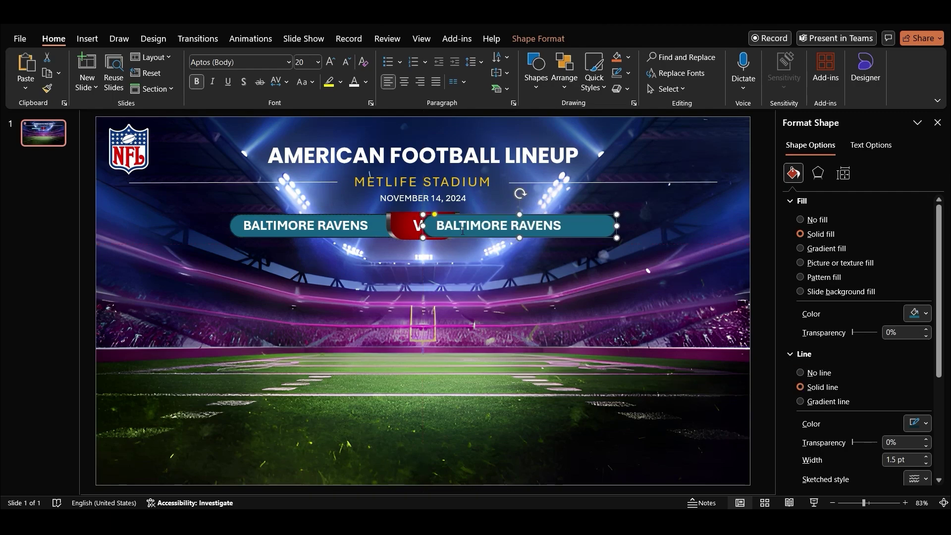
{"action": "left_click", "coordinate": [420, 82]}
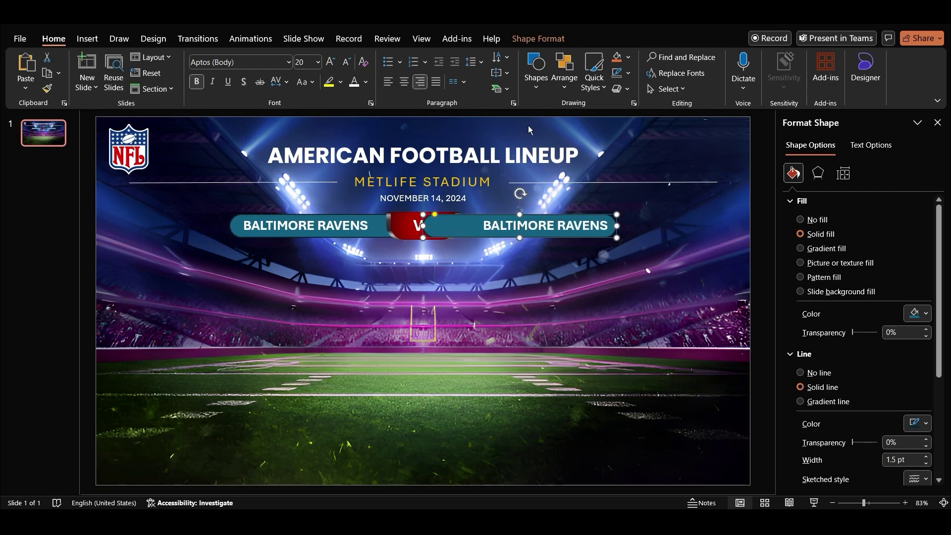
- Set the duplicated bar's left text margin to 0.3" and increase its right text margin by one increment
{"action": "left_click", "coordinate": [507, 73]}
{"action": "left_click", "coordinate": [524, 208]}
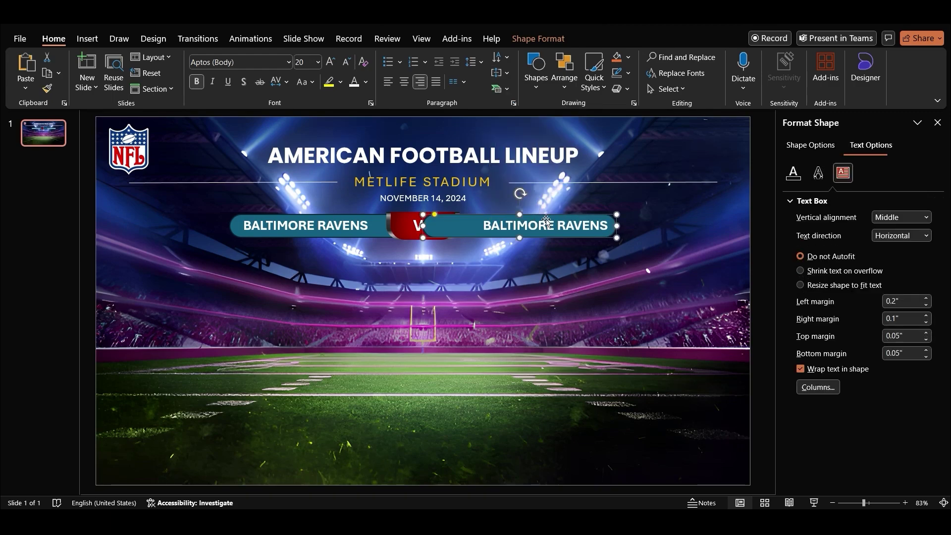
{"action": "left_click", "coordinate": [926, 299]}
{"action": "left_click", "coordinate": [925, 304]}
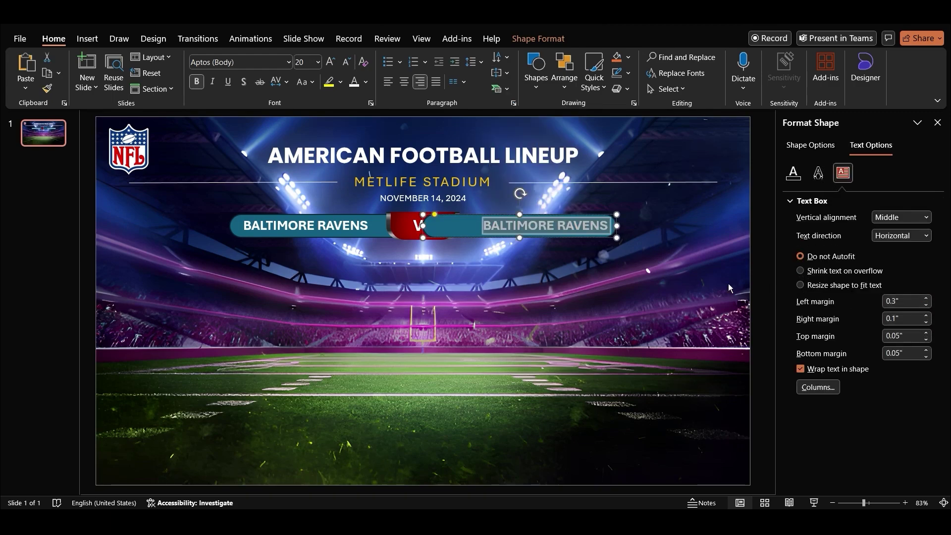
{"action": "left_click", "coordinate": [926, 316]}
{"action": "left_click", "coordinate": [556, 335]}
- Replace the duplicated bar's text with "BUFFALO BILLS" and send the bar behind the VS badge
{"action": "left_click", "coordinate": [506, 230]}
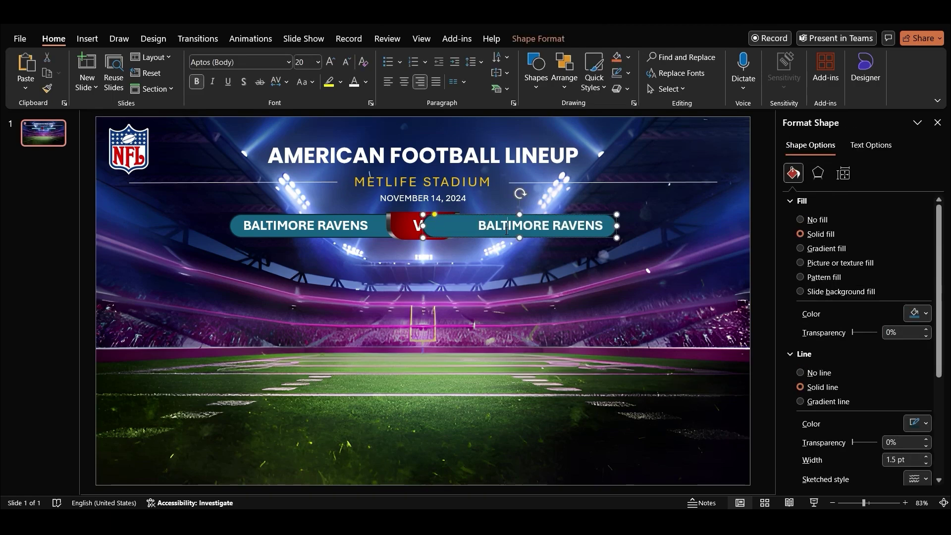
{"action": "key", "text": "ctrl+a"}
{"action": "type", "text": "Bu"}
{"action": "key", "text": "BackSpace"}
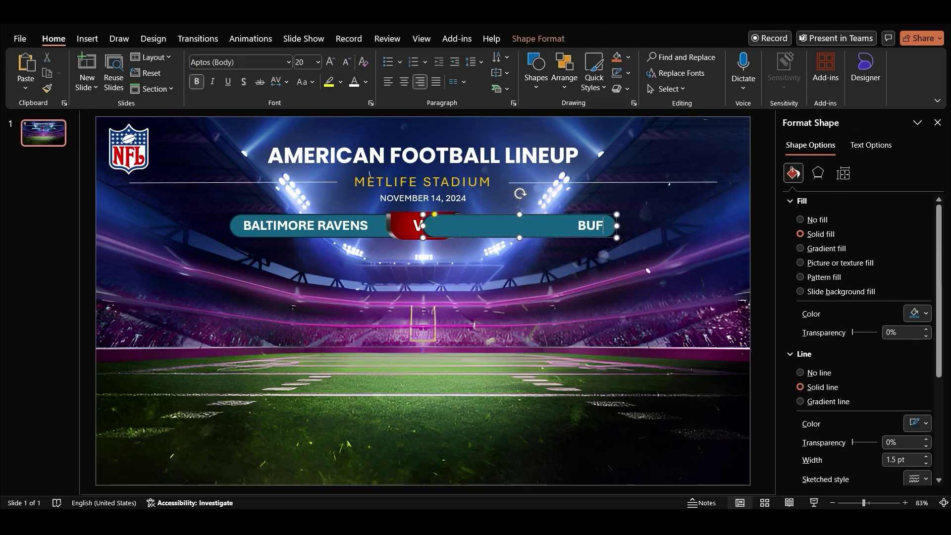
{"action": "type", "text": "UFFALO BILLS"}
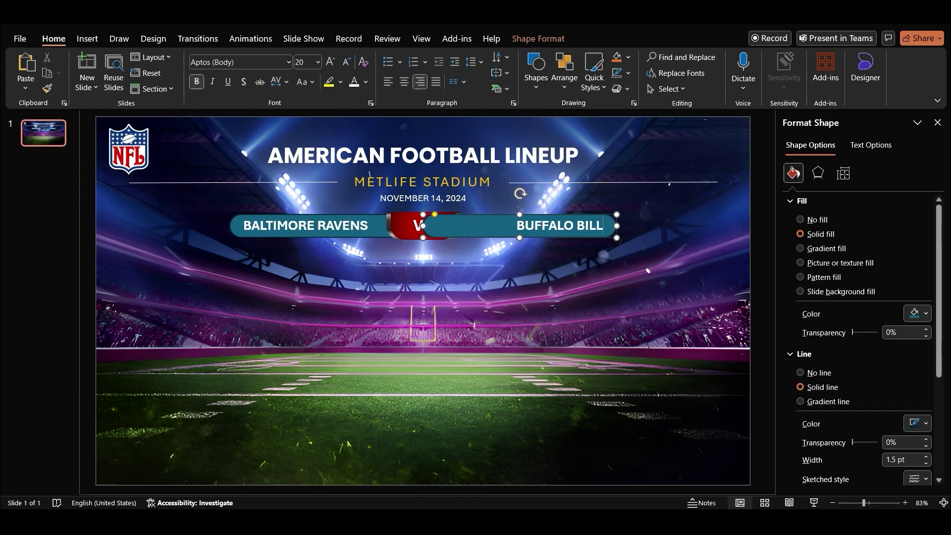
{"action": "right_click", "coordinate": [484, 234]}
{"action": "left_click", "coordinate": [475, 293]}
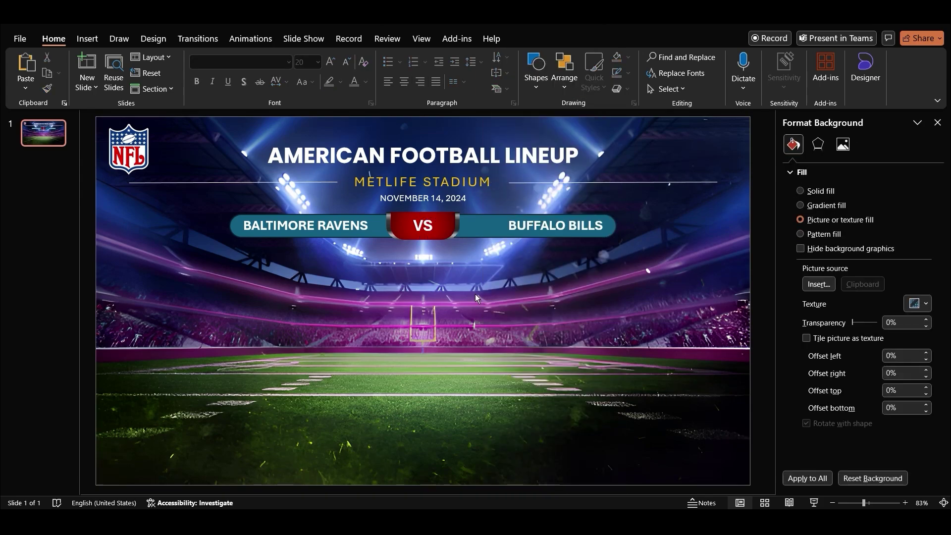
- Insert the picture Baltimore Ravens.png from the American Football Lineup Video Recording folder onto the slide
{"action": "left_click", "coordinate": [87, 38]}
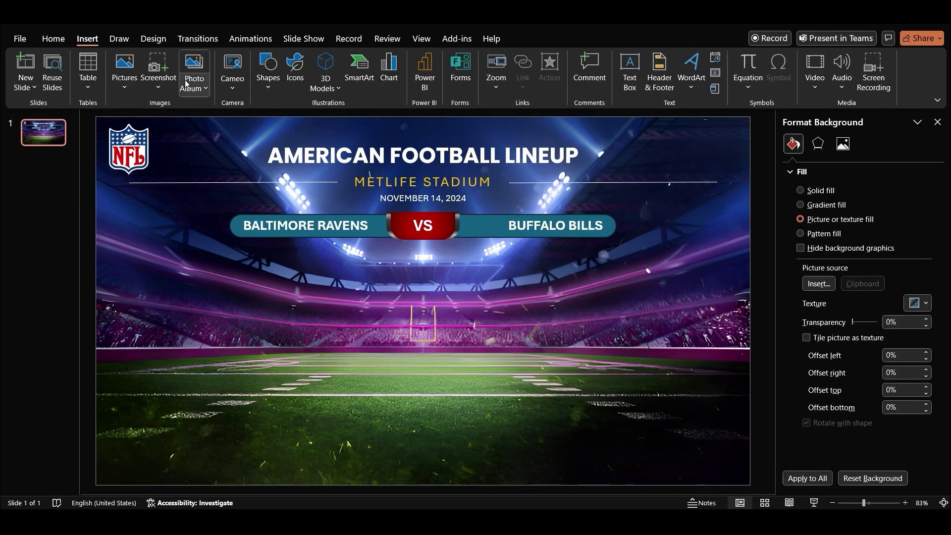
{"action": "left_click", "coordinate": [133, 88]}
{"action": "left_click", "coordinate": [150, 125]}
{"action": "left_click", "coordinate": [438, 322]}
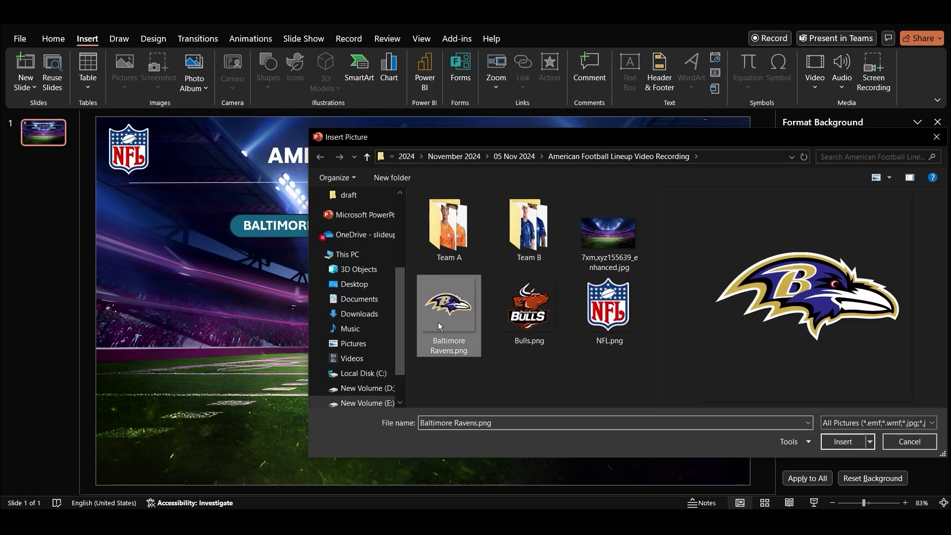
{"action": "left_click", "coordinate": [835, 444]}
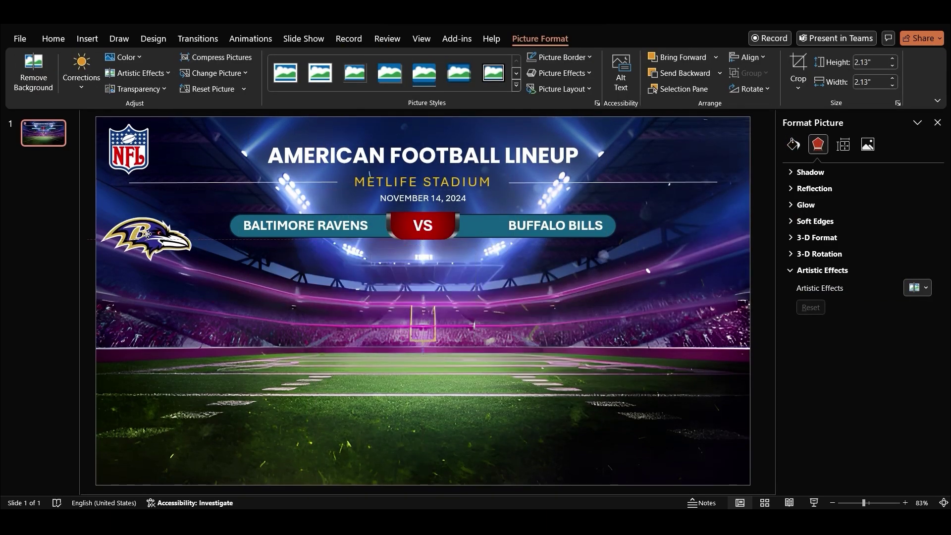
- Place the Ravens logo beside the Baltimore Ravens bar, and insert Bulls.png beside the outer end of the Buffalo Bills bar
{"action": "left_click_drag", "start_coordinate": [140, 233], "coordinate": [157, 221]}
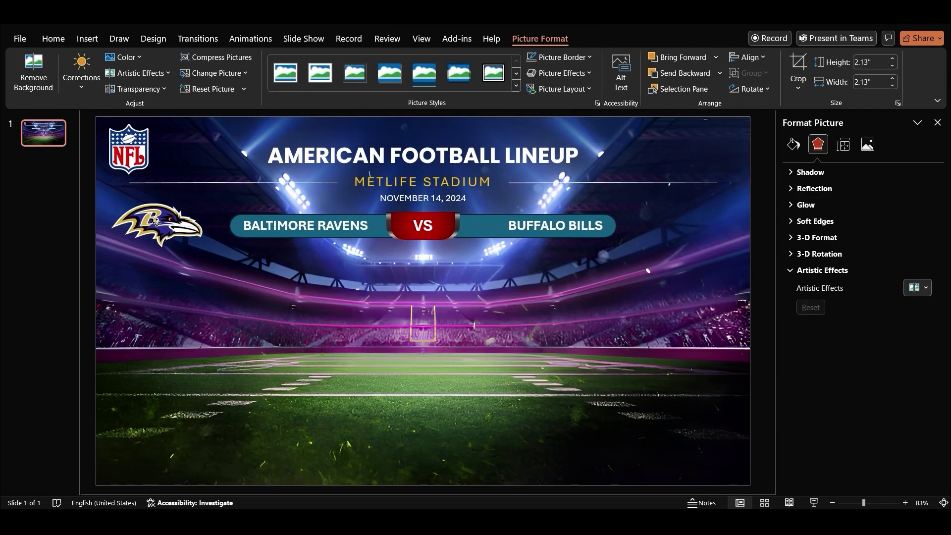
{"action": "left_click", "coordinate": [87, 38]}
{"action": "left_click", "coordinate": [124, 75]}
{"action": "left_click", "coordinate": [149, 125]}
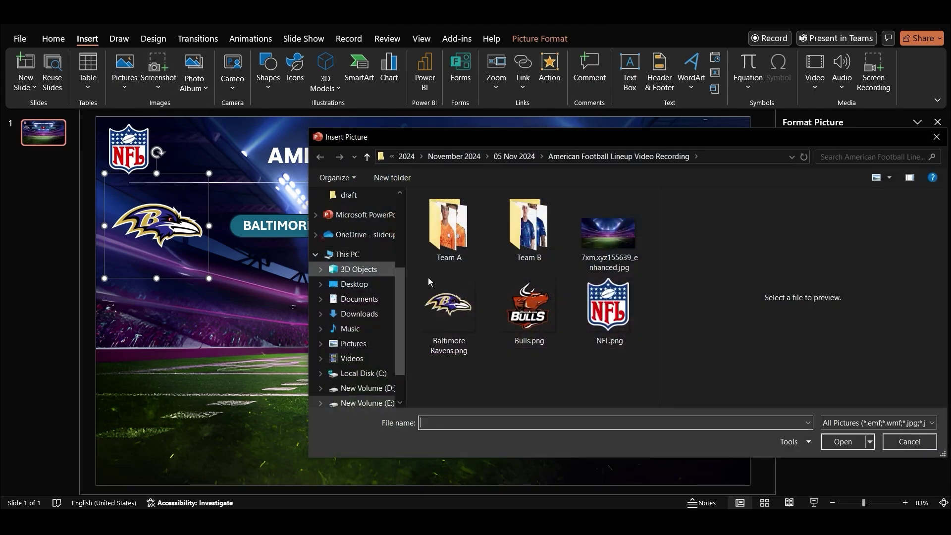
{"action": "double_click", "coordinate": [529, 307]}
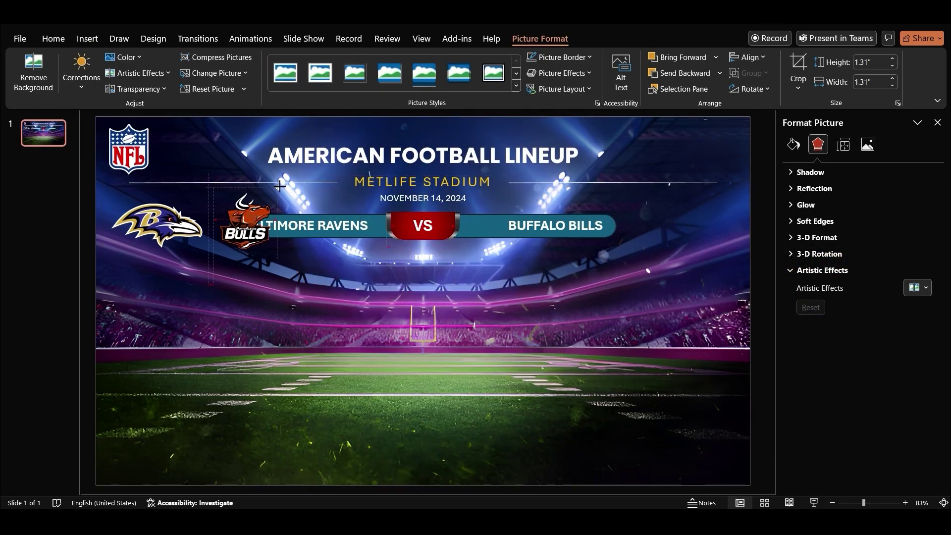
{"action": "left_click_drag", "start_coordinate": [263, 237], "coordinate": [689, 247]}
{"action": "left_click", "coordinate": [286, 330]}
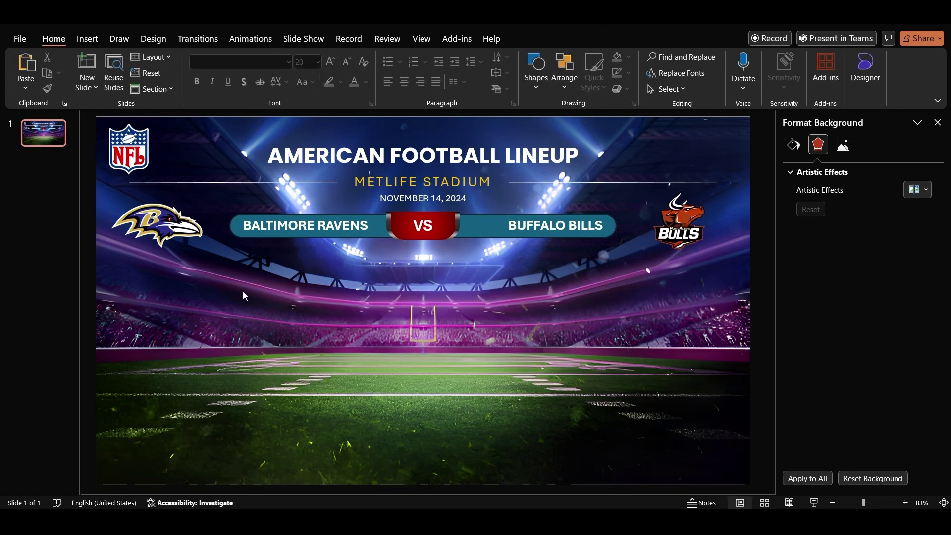
- Give the Baltimore Ravens bar a turquoise preset gradient fill and recolor its 100% stop with the blue sampled from the Ravens logo
{"action": "left_click", "coordinate": [371, 217]}
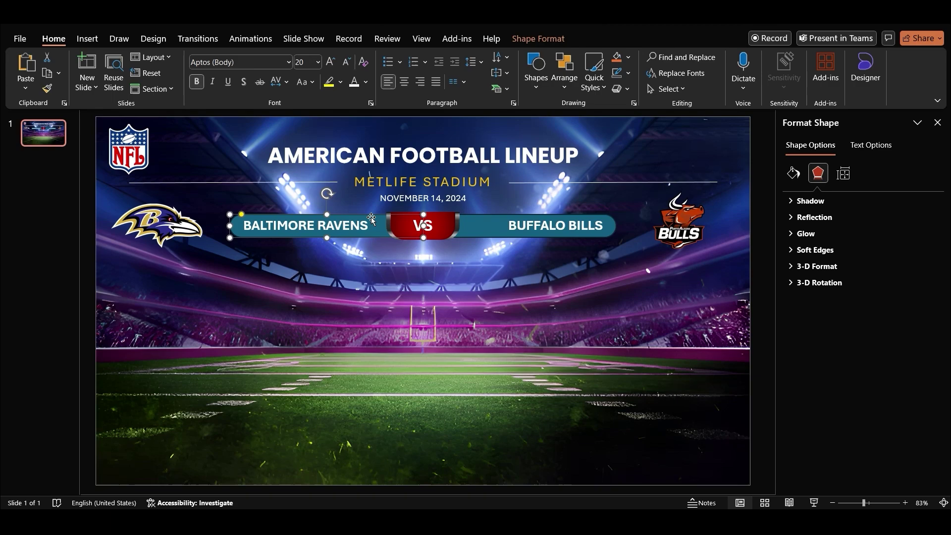
{"action": "left_click", "coordinate": [793, 173]}
{"action": "left_click", "coordinate": [820, 254]}
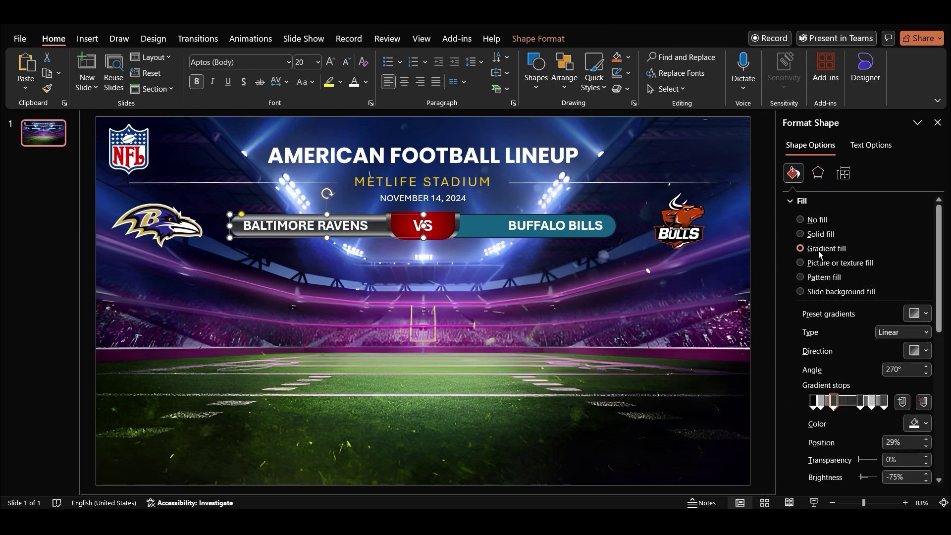
{"action": "left_click", "coordinate": [921, 317]}
{"action": "left_click", "coordinate": [869, 419]}
{"action": "left_click", "coordinate": [884, 402]}
{"action": "left_click", "coordinate": [922, 424]}
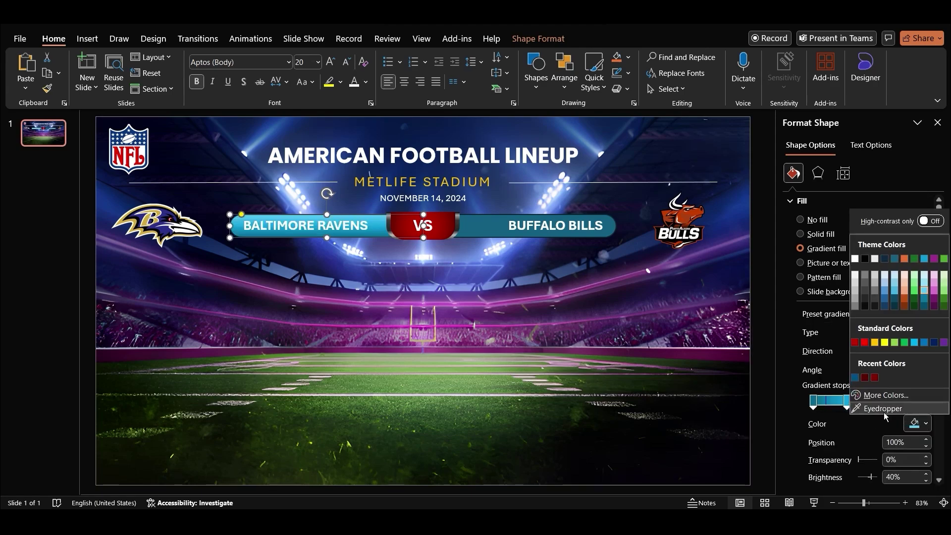
{"action": "left_click", "coordinate": [884, 413]}
{"action": "left_click", "coordinate": [166, 210]}
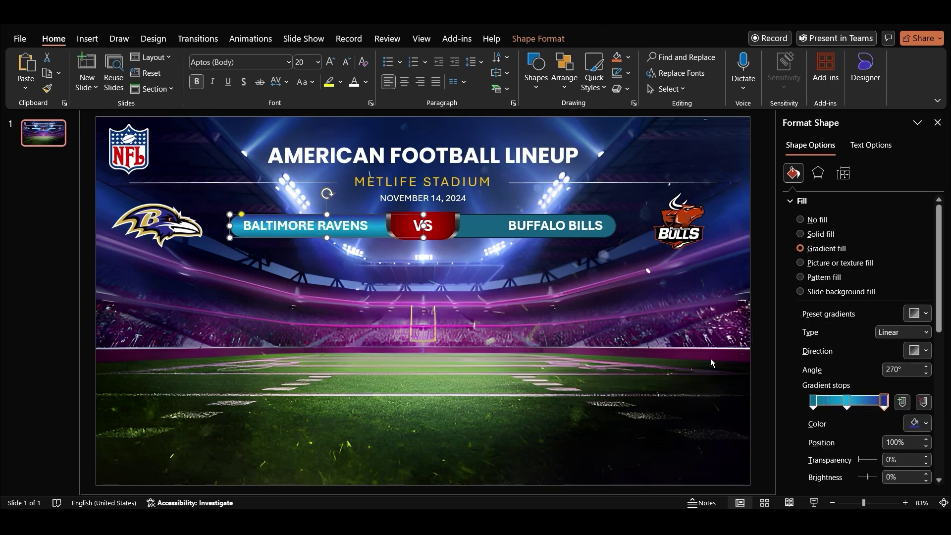
- Move the Ravens bar's middle gradient stop to 81% and recolor it with a custom shade based on the sampled blue
{"action": "left_click_drag", "start_coordinate": [848, 406], "coordinate": [871, 406]}
{"action": "left_click", "coordinate": [915, 424]}
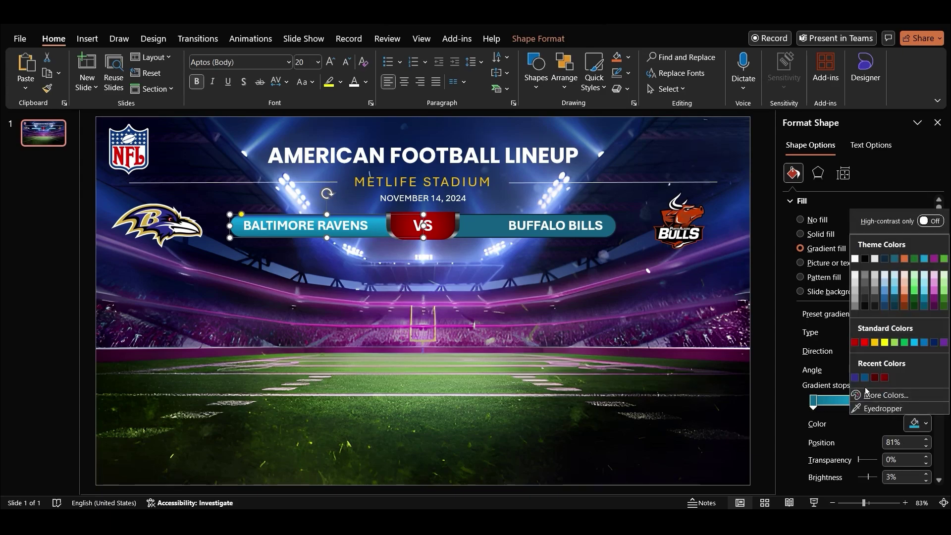
{"action": "left_click", "coordinate": [855, 382]}
{"action": "left_click", "coordinate": [912, 425]}
{"action": "left_click", "coordinate": [860, 399]}
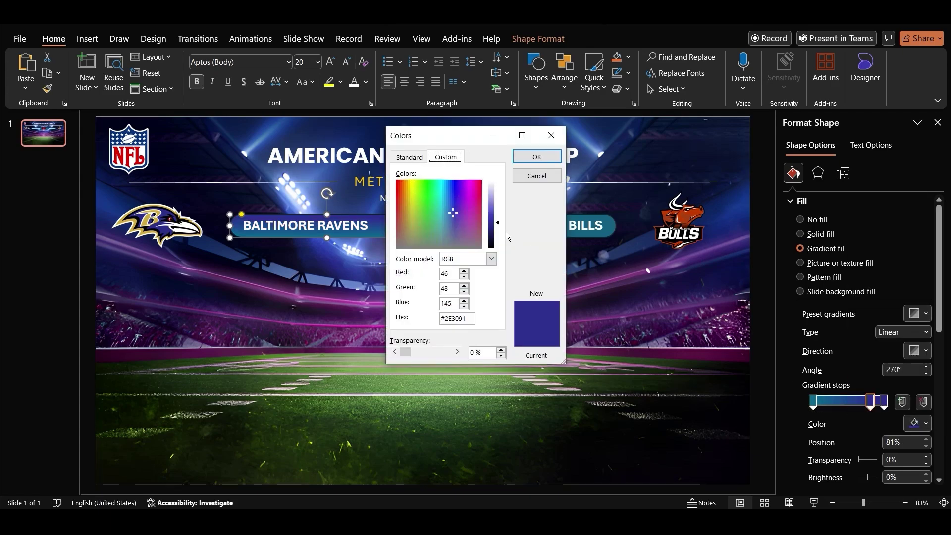
{"action": "left_click", "coordinate": [536, 157]}
- Add a gradient stop at 59% on the Ravens bar and apply the most recent custom blue to the 59% and 0% stops
{"action": "left_click", "coordinate": [856, 403]}
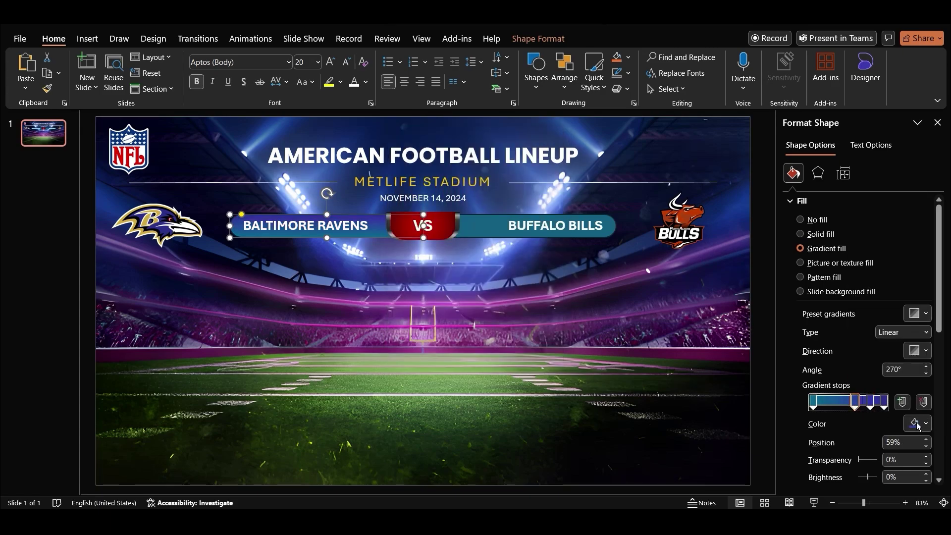
{"action": "left_click", "coordinate": [926, 424]}
{"action": "left_click", "coordinate": [855, 378]}
{"action": "left_click", "coordinate": [814, 402]}
{"action": "left_click", "coordinate": [924, 423]}
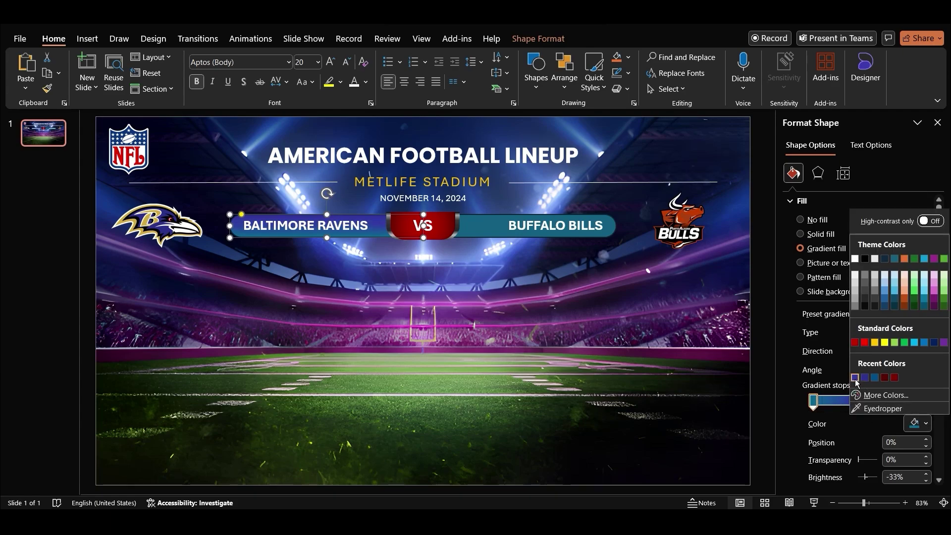
{"action": "left_click", "coordinate": [855, 378]}
- Recolor the Ravens bar's 81% gradient stop with a lighter custom blue-violet
{"action": "left_click", "coordinate": [871, 402]}
{"action": "left_click", "coordinate": [925, 424]}
{"action": "left_click", "coordinate": [862, 396]}
{"action": "left_click", "coordinate": [535, 158]}
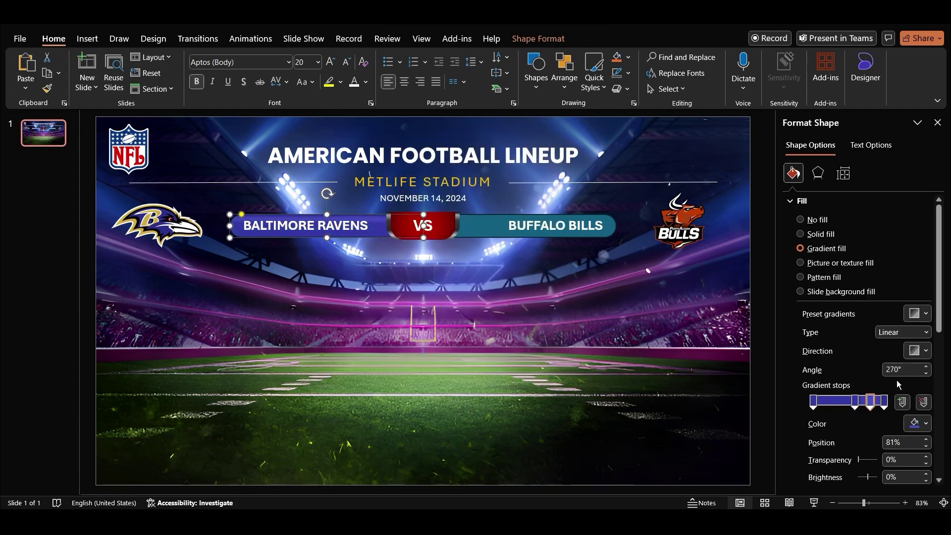
- Set the Ravens bar's linear gradient direction to 90° and remove the bar's outline
{"action": "left_click", "coordinate": [915, 351]}
{"action": "left_click", "coordinate": [838, 384]}
{"action": "scroll", "coordinate": [837, 384], "scroll_direction": "down", "scroll_amount": 5}
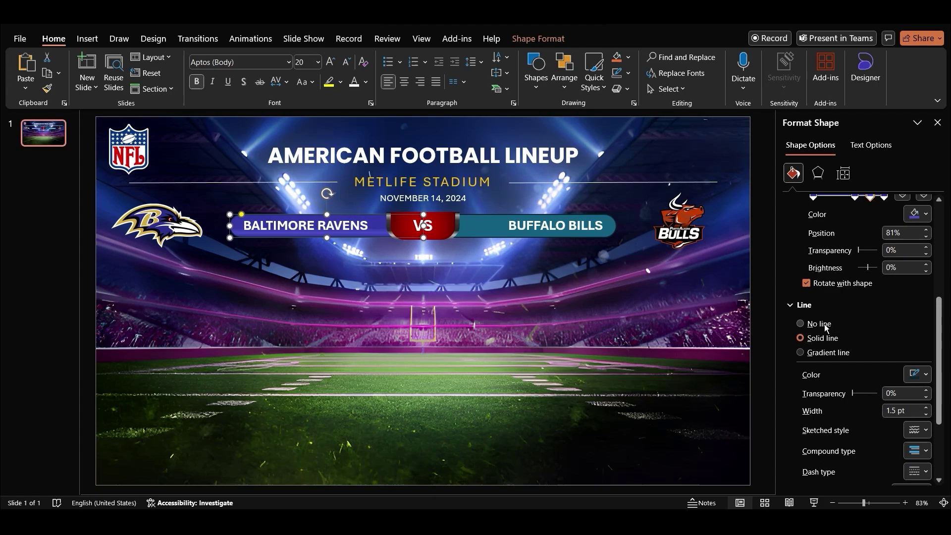
{"action": "scroll", "coordinate": [838, 384], "scroll_direction": "up", "scroll_amount": 3}
{"action": "left_click", "coordinate": [480, 298]}
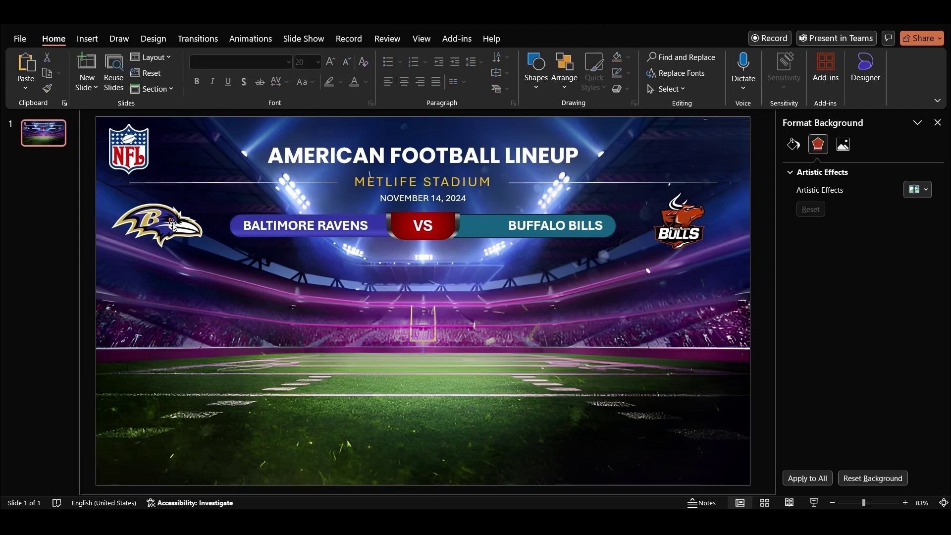
- Apply a gradient fill to the Buffalo Bills bar and recolor its 100% stop with the orange-red sampled from the Bulls logo
{"action": "left_click", "coordinate": [488, 222]}
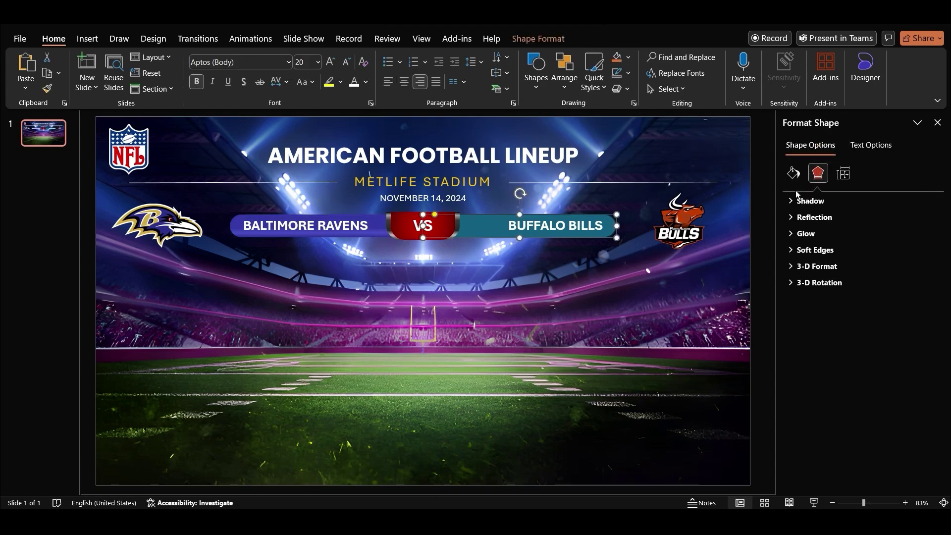
{"action": "left_click", "coordinate": [793, 173]}
{"action": "left_click", "coordinate": [825, 249]}
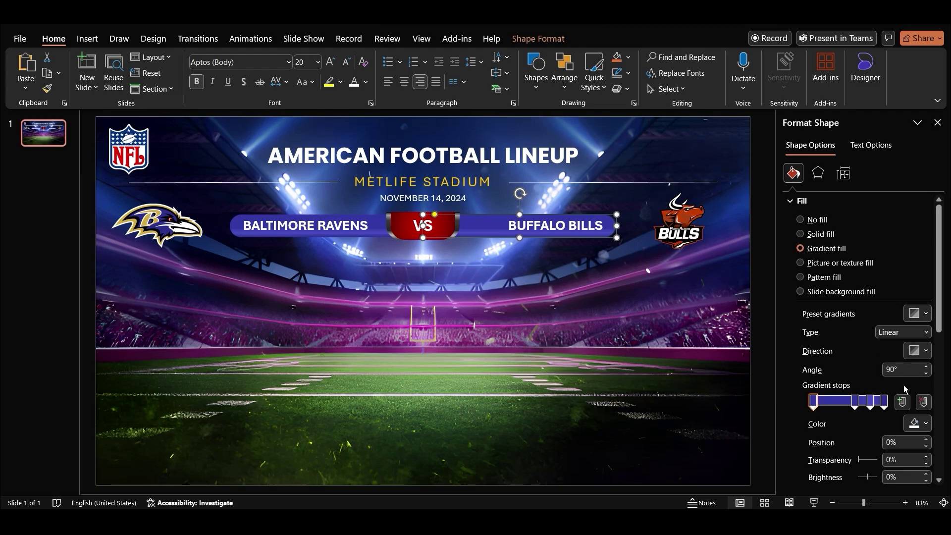
{"action": "left_click", "coordinate": [884, 401]}
{"action": "left_click", "coordinate": [917, 424]}
{"action": "left_click", "coordinate": [872, 403]}
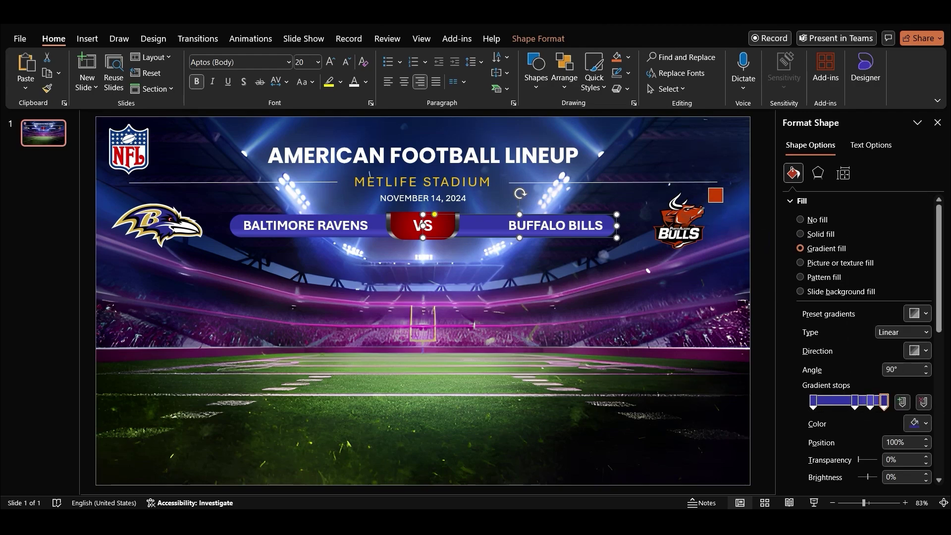
{"action": "left_click", "coordinate": [699, 209]}
- Recolor the Bills bar's 59%, 0% and 81% gradient stops with the sampled orange-red
{"action": "left_click", "coordinate": [854, 402]}
{"action": "left_click", "coordinate": [917, 424]}
{"action": "left_click", "coordinate": [801, 375]}
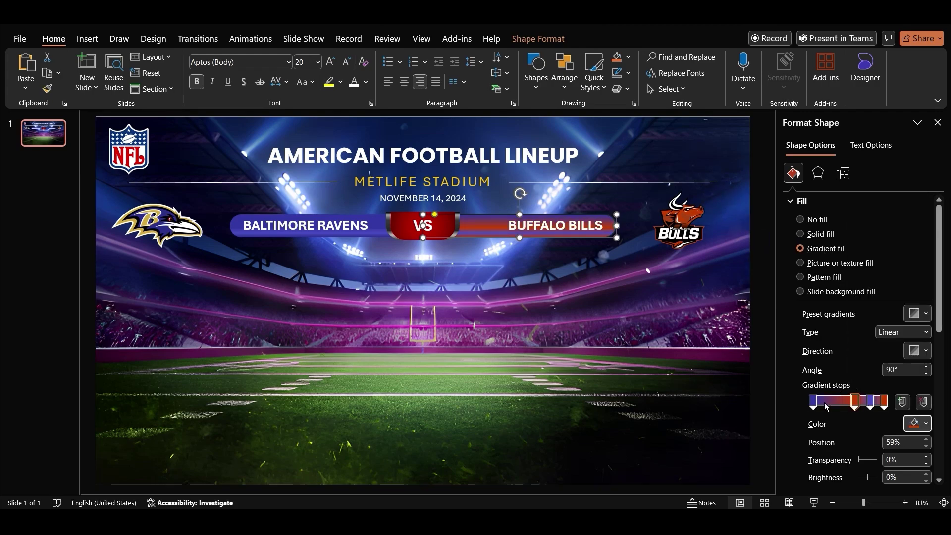
{"action": "left_click", "coordinate": [813, 402]}
{"action": "left_click", "coordinate": [917, 424]}
{"action": "left_click", "coordinate": [801, 375]}
{"action": "left_click", "coordinate": [870, 402]}
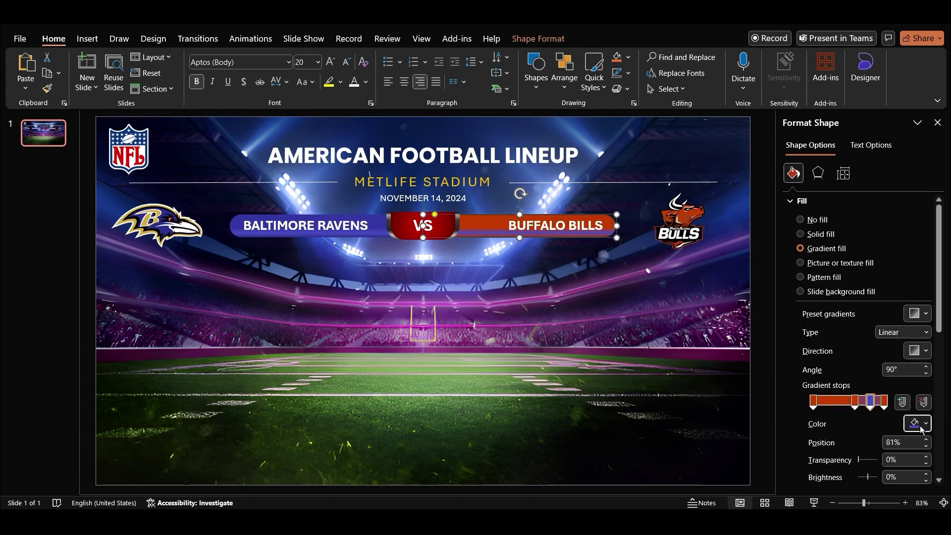
{"action": "left_click", "coordinate": [917, 424]}
{"action": "left_click", "coordinate": [855, 378]}
- Darken the Bills bar's 100% gradient stop to #9E3100 and apply that color to the 59% and 0% stops
{"action": "left_click", "coordinate": [884, 402]}
{"action": "left_click", "coordinate": [917, 424]}
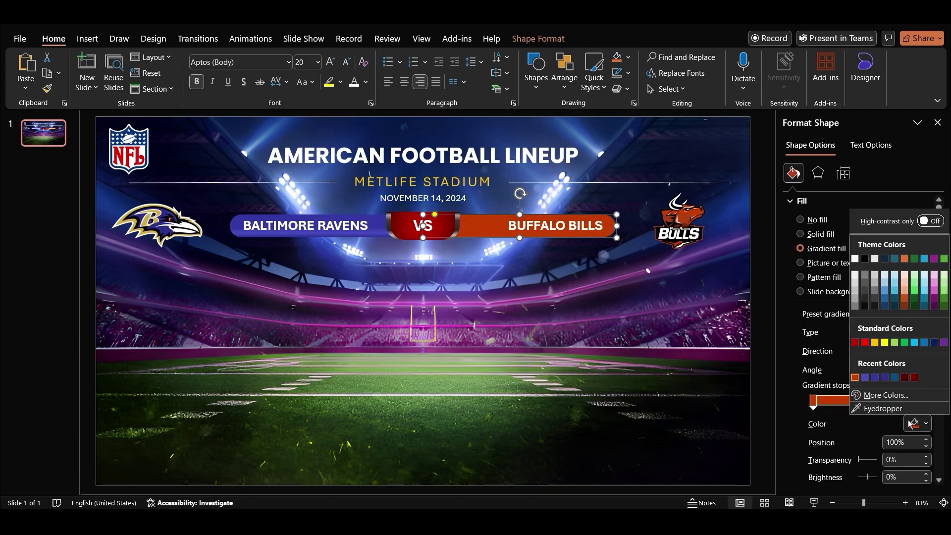
{"action": "left_click", "coordinate": [886, 396]}
{"action": "left_click", "coordinate": [494, 230]}
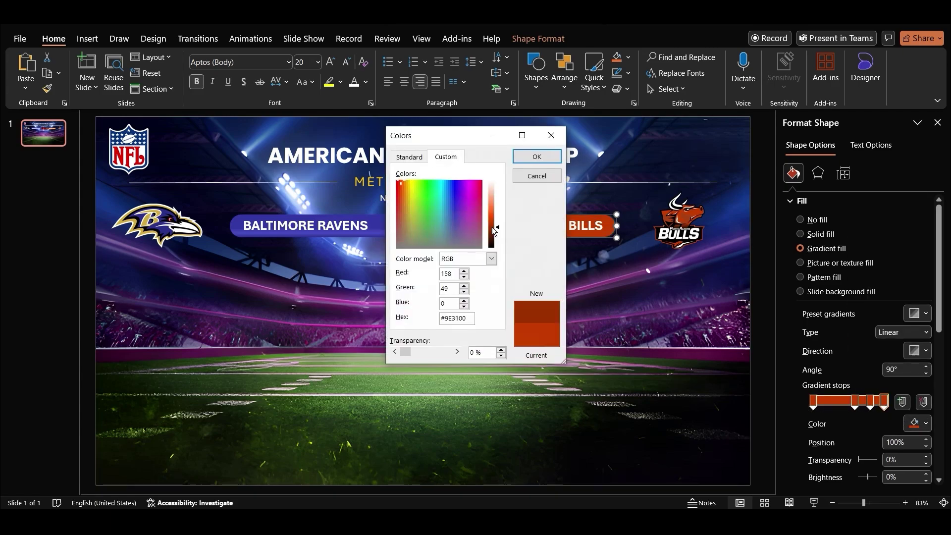
{"action": "left_click", "coordinate": [537, 156]}
{"action": "left_click", "coordinate": [908, 422]}
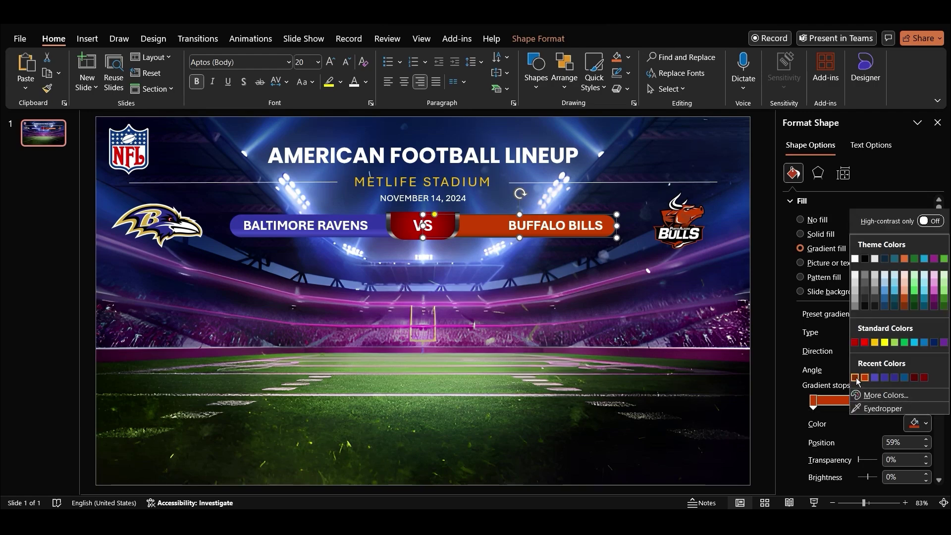
{"action": "left_click", "coordinate": [856, 378]}
{"action": "left_click", "coordinate": [914, 423]}
{"action": "left_click", "coordinate": [855, 378]}
{"action": "left_click", "coordinate": [594, 251]}
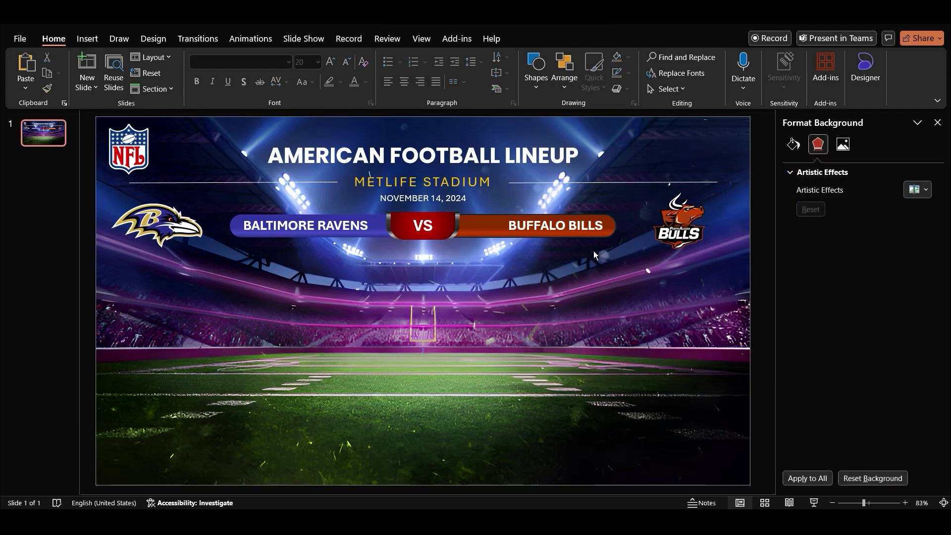
- Remove the outline from the Buffalo Bills bar and close the formatting options
{"action": "left_click", "coordinate": [609, 225]}
{"action": "left_click", "coordinate": [793, 173]}
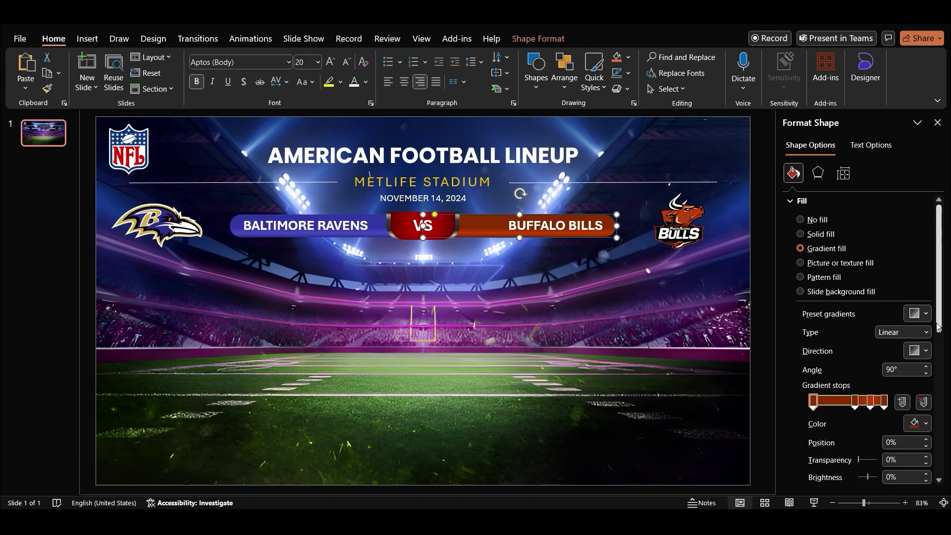
{"action": "scroll", "coordinate": [938, 327], "scroll_direction": "down", "scroll_amount": 5}
{"action": "scroll", "coordinate": [937, 327], "scroll_direction": "up", "scroll_amount": 4}
{"action": "left_click", "coordinate": [601, 299]}
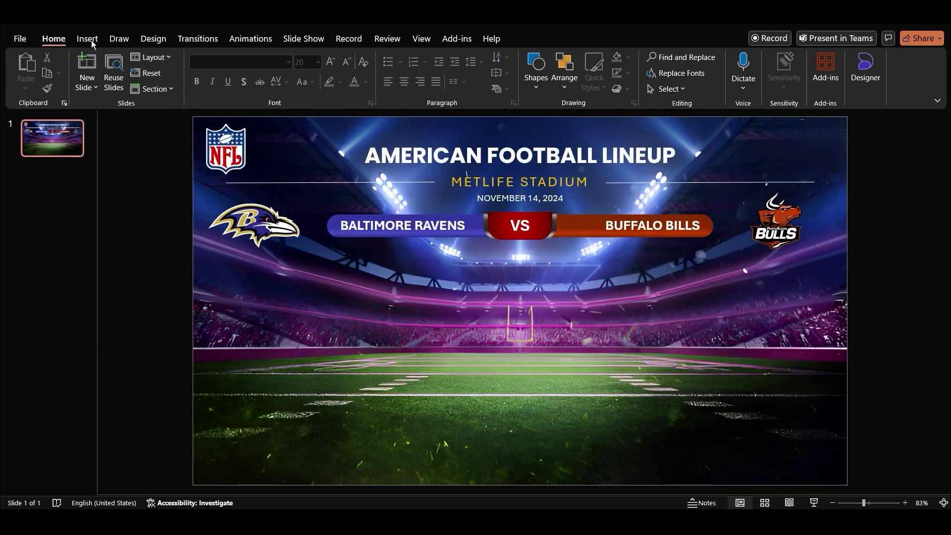
- Insert the picture American Football Ground.png from the American Football Lineup Video Recording folder onto the slide
{"action": "left_click", "coordinate": [91, 40]}
{"action": "left_click", "coordinate": [124, 74]}
{"action": "left_click", "coordinate": [144, 121]}
{"action": "left_click", "coordinate": [454, 332]}
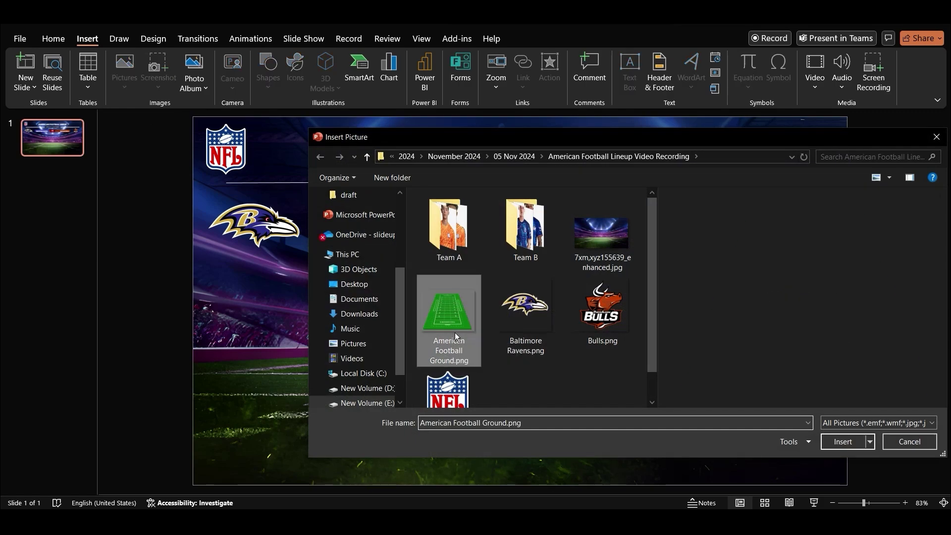
{"action": "left_click", "coordinate": [842, 441]}
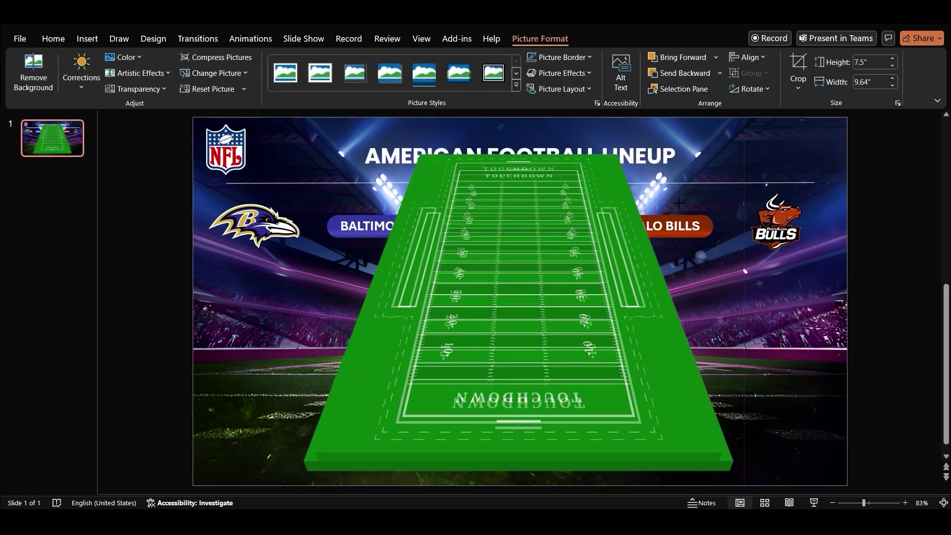
- Resize the football field picture to about 4.46" high by 7.88" wide and center it horizontally below the VS badge
{"action": "left_click_drag", "start_coordinate": [756, 119], "coordinate": [670, 184]}
{"action": "left_click_drag", "start_coordinate": [477, 185], "coordinate": [515, 253]}
{"action": "scroll", "coordinate": [807, 347], "scroll_direction": "down", "scroll_amount": 1}
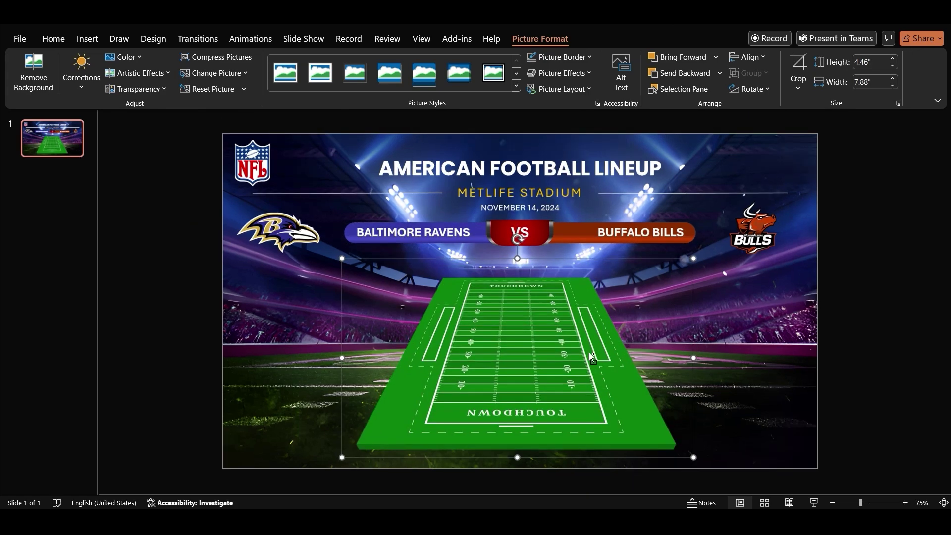
{"action": "left_click", "coordinate": [743, 58]}
{"action": "left_click", "coordinate": [771, 89]}
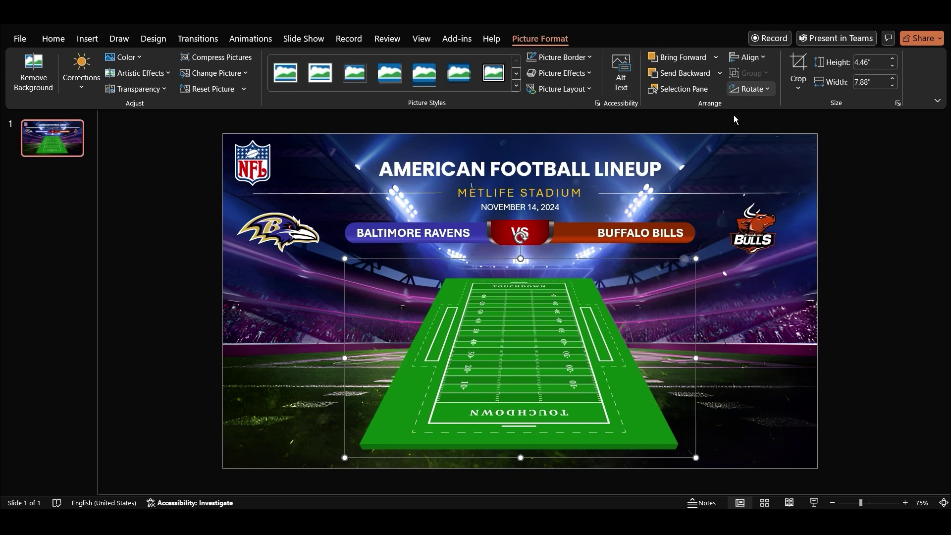
- Add an outer bottom-offset shadow with a distance of 27 pt to the field picture and nudge the picture slightly upward
{"action": "right_click", "coordinate": [588, 357]}
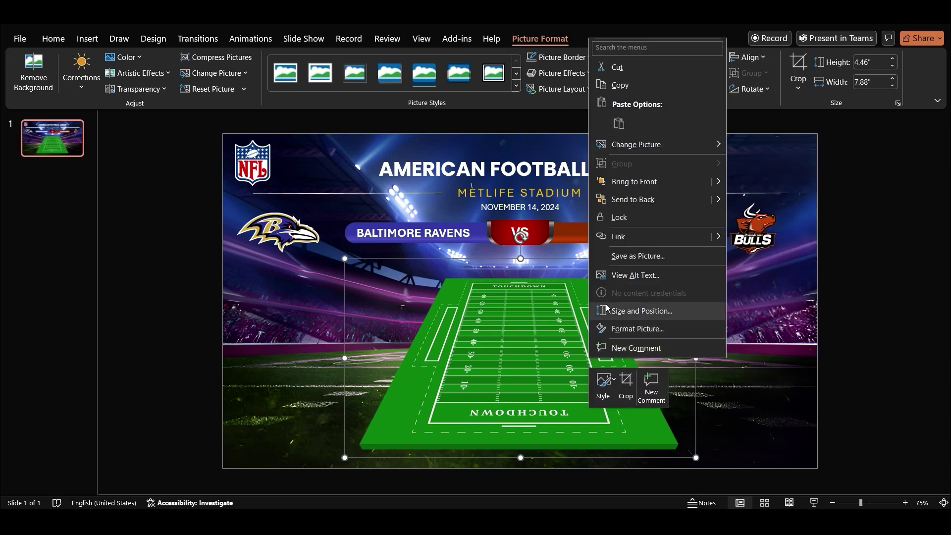
{"action": "left_click", "coordinate": [638, 329]}
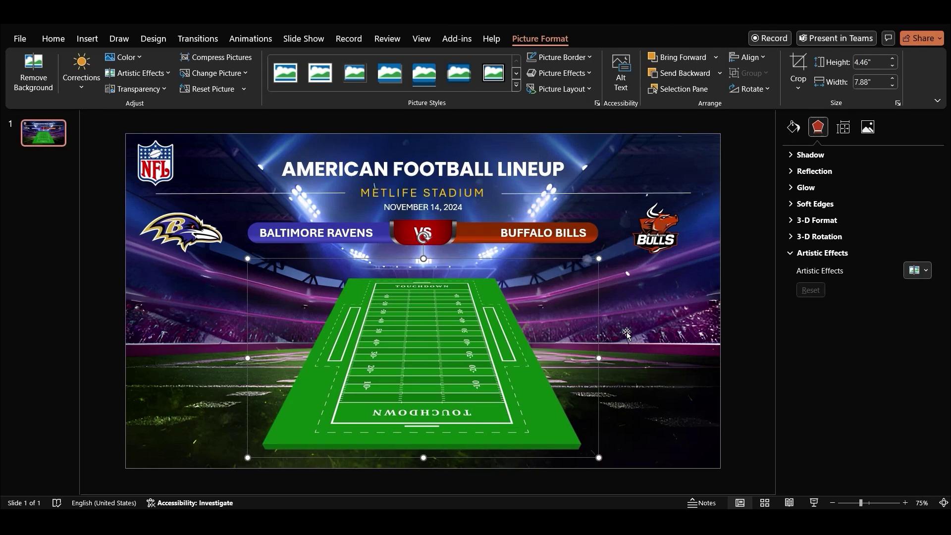
{"action": "left_click", "coordinate": [917, 189]}
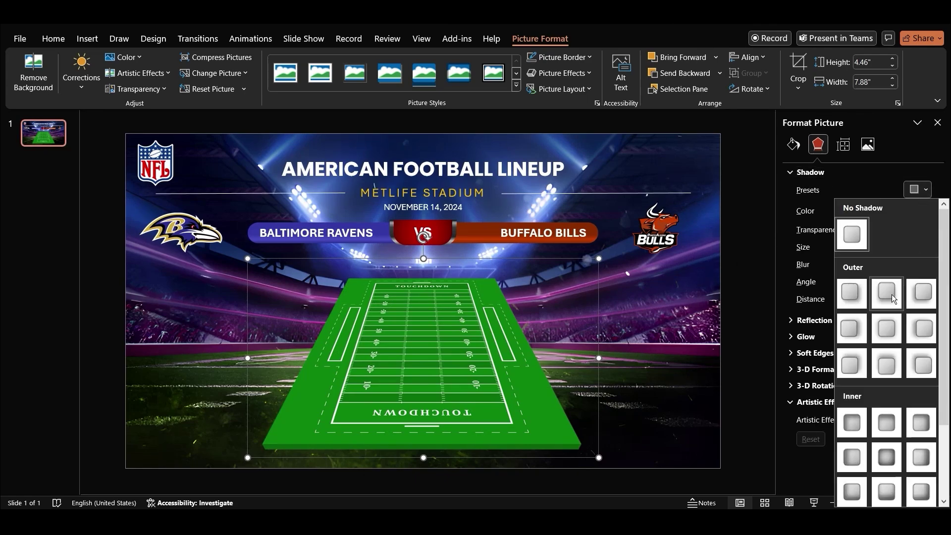
{"action": "left_click", "coordinate": [887, 296]}
{"action": "left_click", "coordinate": [851, 299]}
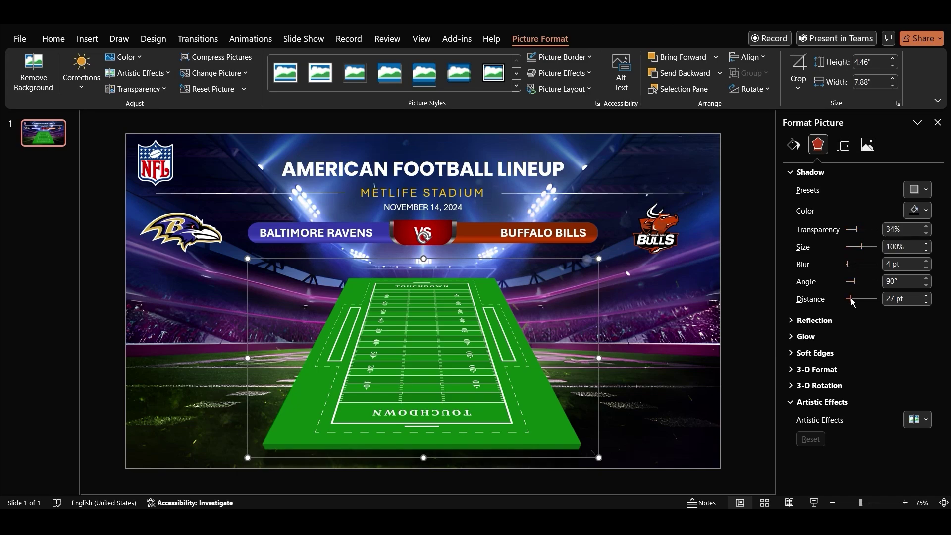
{"action": "left_click_drag", "start_coordinate": [852, 300], "coordinate": [852, 300]}
{"action": "left_click_drag", "start_coordinate": [475, 363], "coordinate": [484, 361]}
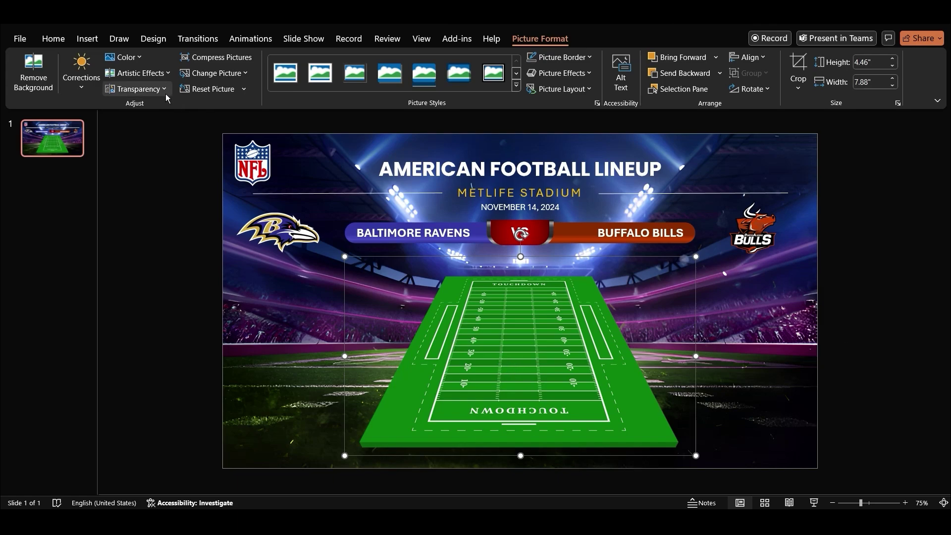
- Draw a circle about 0.63" in diameter at the far-left corner of the football field
{"action": "left_click", "coordinate": [82, 39]}
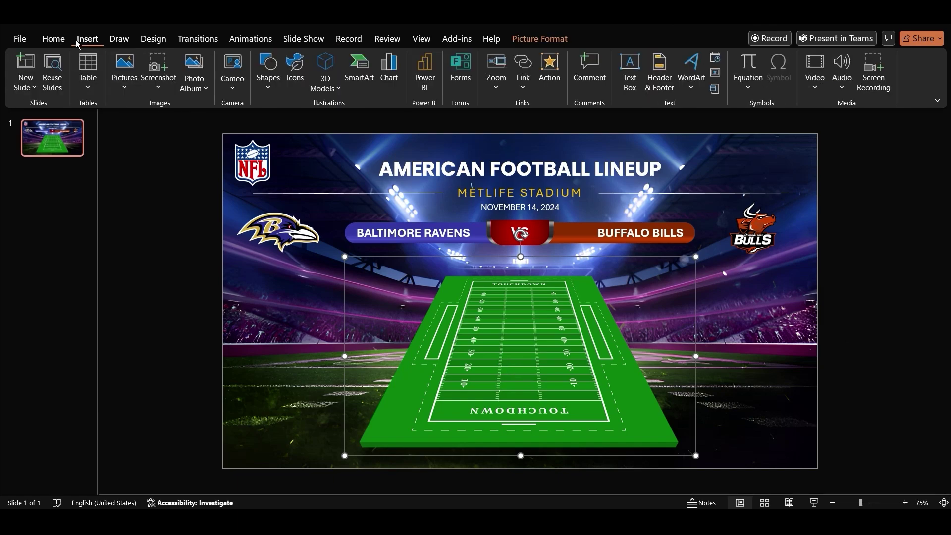
{"action": "left_click", "coordinate": [270, 88]}
{"action": "left_click", "coordinate": [322, 124]}
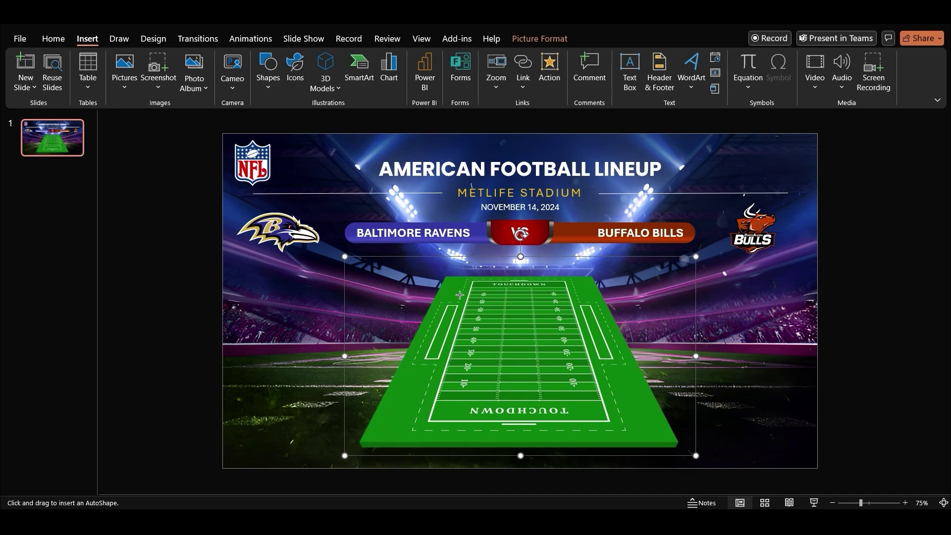
{"action": "left_click_drag", "start_coordinate": [475, 309], "coordinate": [470, 297]}
- Remove the circle's outline and fill it with white
{"action": "left_click", "coordinate": [365, 73]}
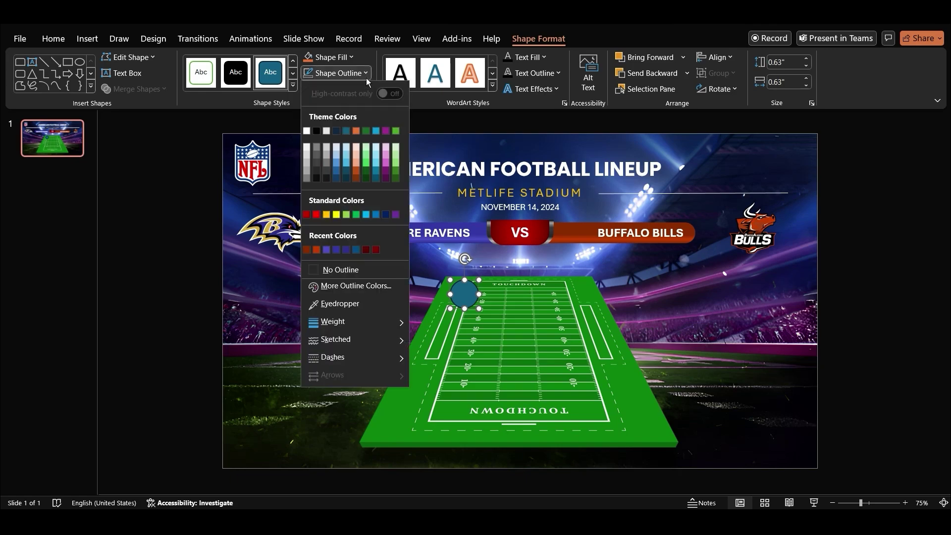
{"action": "left_click", "coordinate": [357, 271]}
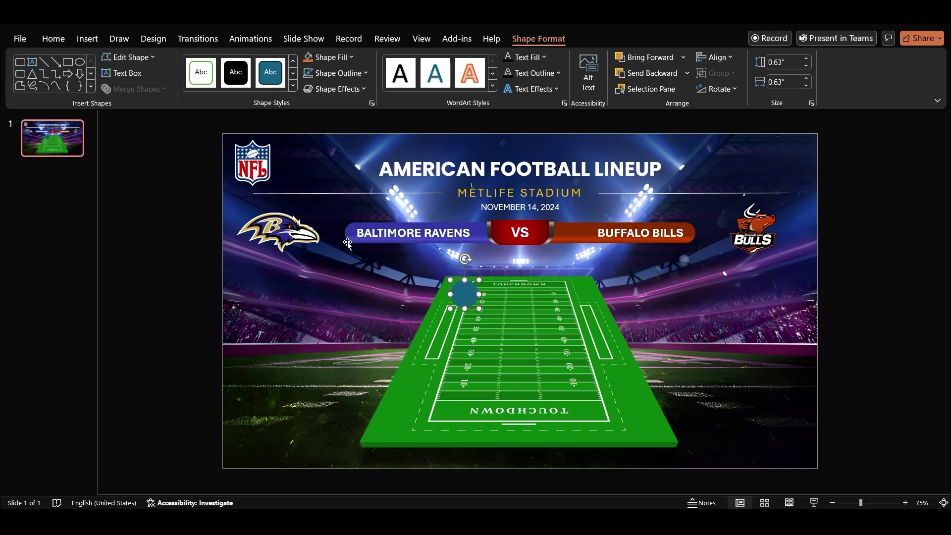
{"action": "left_click", "coordinate": [335, 59]}
{"action": "left_click", "coordinate": [306, 115]}
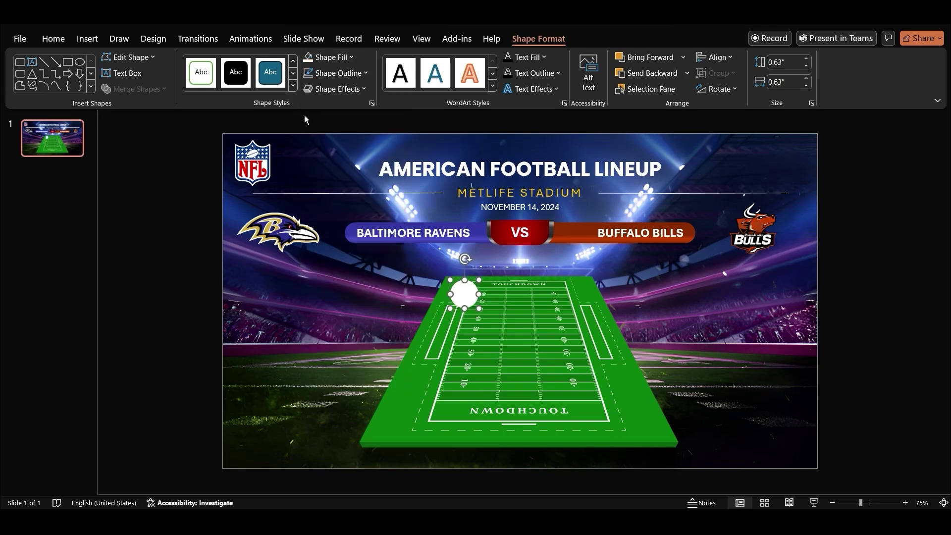
- Insert the blue-shirted, long-haired player's picture from the Team B folder onto the slide
{"action": "left_click", "coordinate": [93, 43]}
{"action": "left_click", "coordinate": [125, 72]}
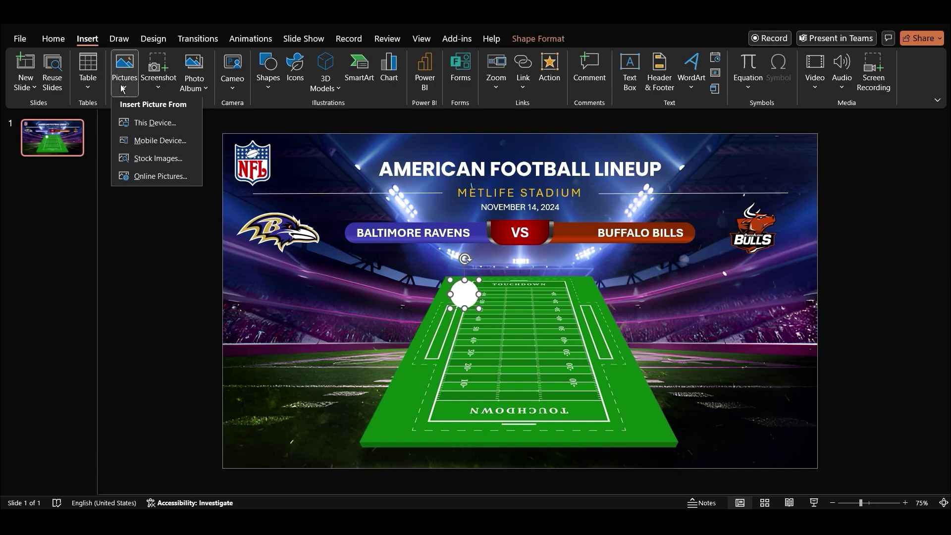
{"action": "left_click", "coordinate": [150, 132]}
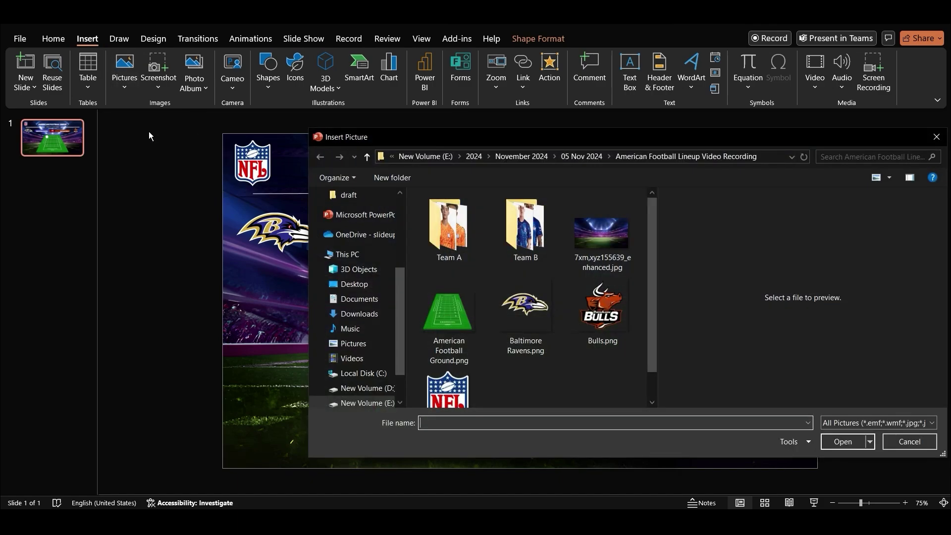
{"action": "double_click", "coordinate": [533, 245]}
{"action": "double_click", "coordinate": [533, 245]}
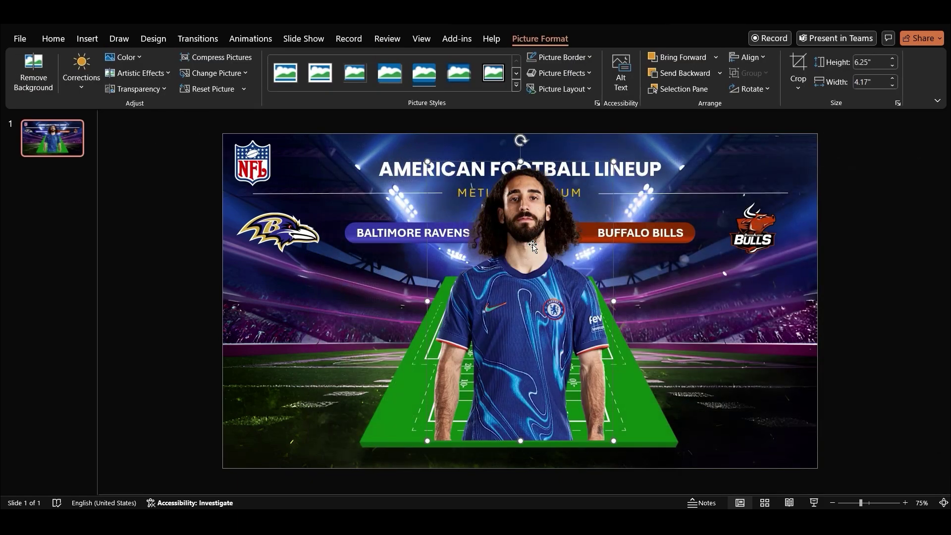
- Shrink the player picture to about 1.13" high by 0.75" wide and place it over the white circle
{"action": "left_click_drag", "start_coordinate": [613, 163], "coordinate": [467, 297]}
{"action": "scroll", "coordinate": [467, 298], "scroll_direction": "up", "scroll_amount": 10}
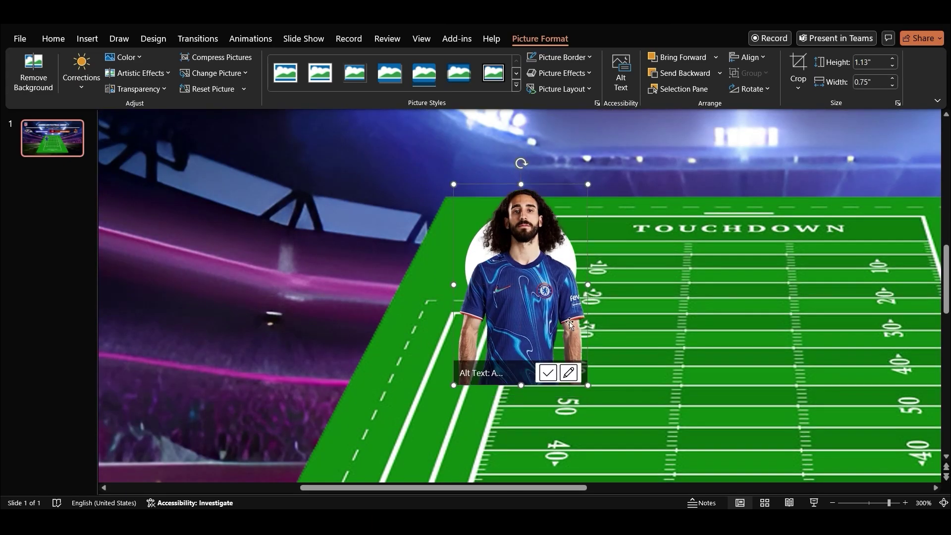
{"action": "left_click_drag", "start_coordinate": [534, 304], "coordinate": [532, 300]}
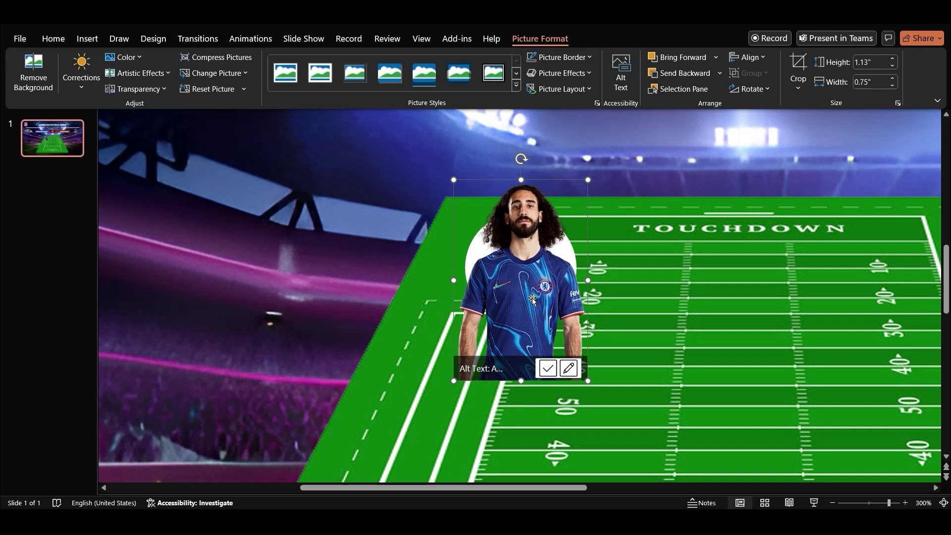
- Crop the player picture to an oval shape with a 1:1 aspect ratio
{"action": "left_click", "coordinate": [798, 87]}
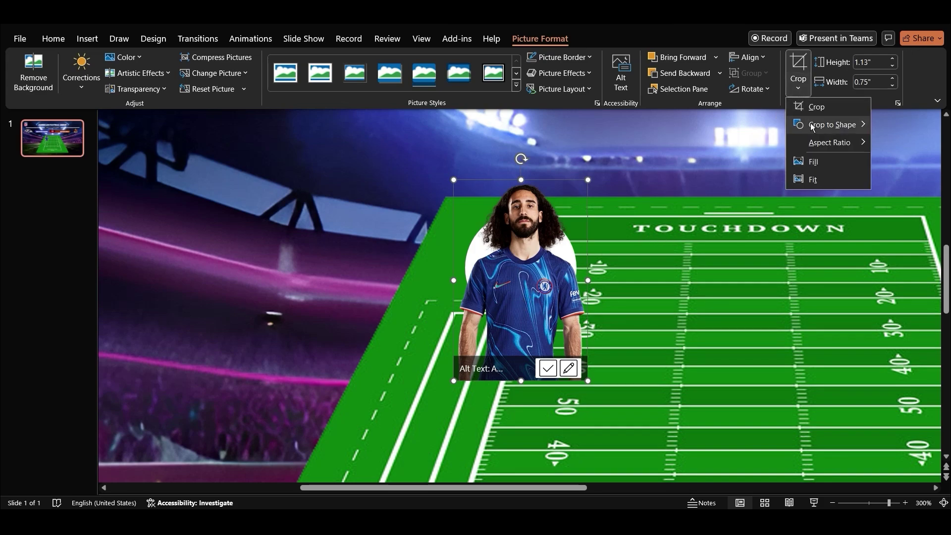
{"action": "mouse_move", "coordinate": [817, 124]}
{"action": "left_click", "coordinate": [641, 162]}
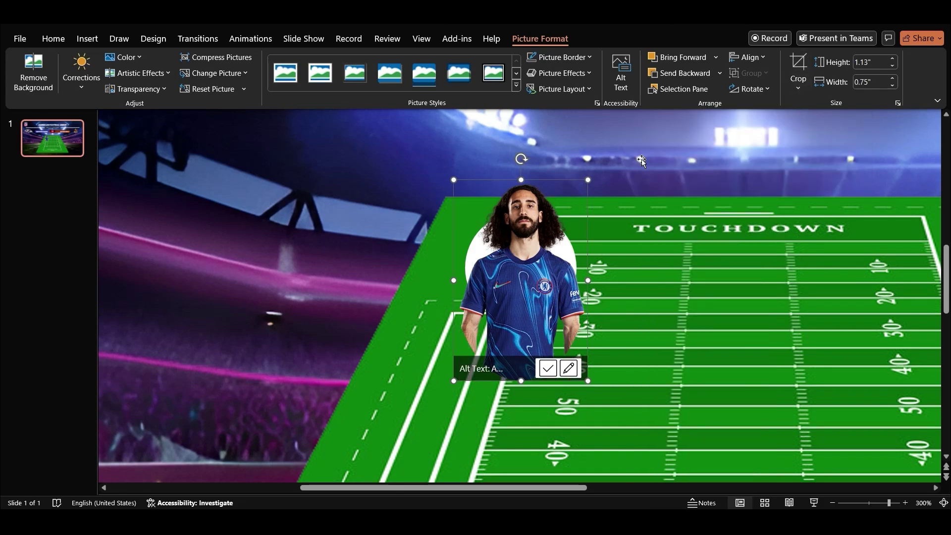
{"action": "left_click", "coordinate": [798, 87]}
{"action": "mouse_move", "coordinate": [829, 142]}
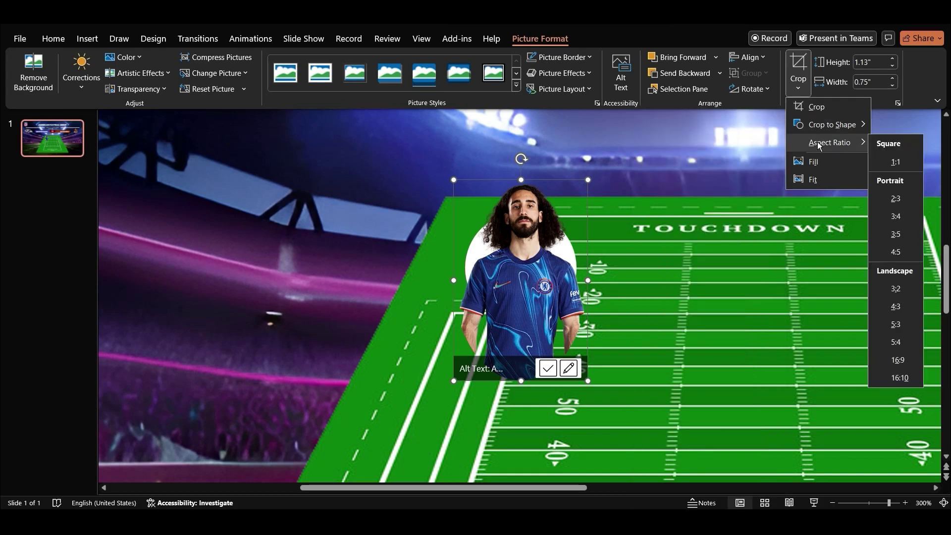
{"action": "left_click", "coordinate": [898, 162]}
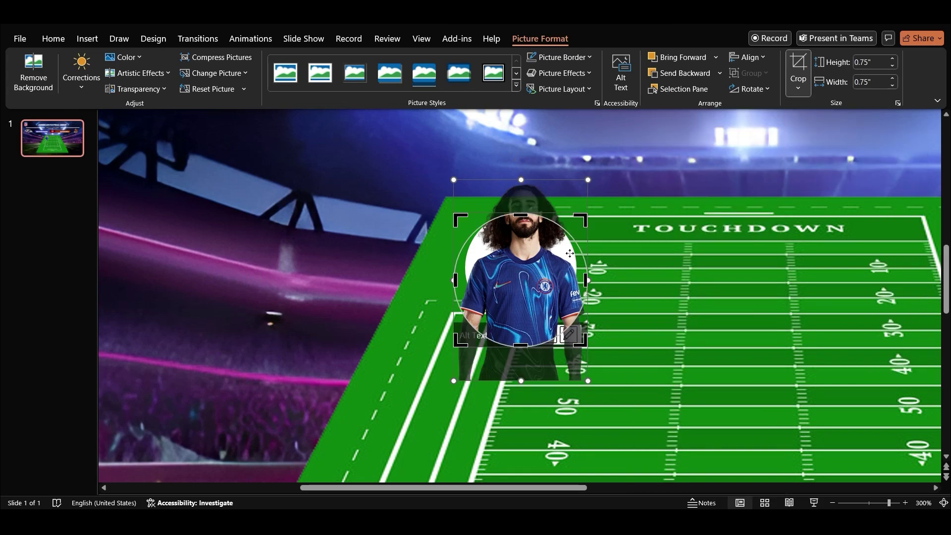
- Enlarge and shift the image within the crop to frame head and shoulders, then scale the picture to 0.63" and align it with the white circle
{"action": "left_click_drag", "start_coordinate": [570, 253], "coordinate": [567, 291]}
{"action": "left_click_drag", "start_coordinate": [585, 422], "coordinate": [603, 443]}
{"action": "left_click_drag", "start_coordinate": [547, 282], "coordinate": [546, 301]}
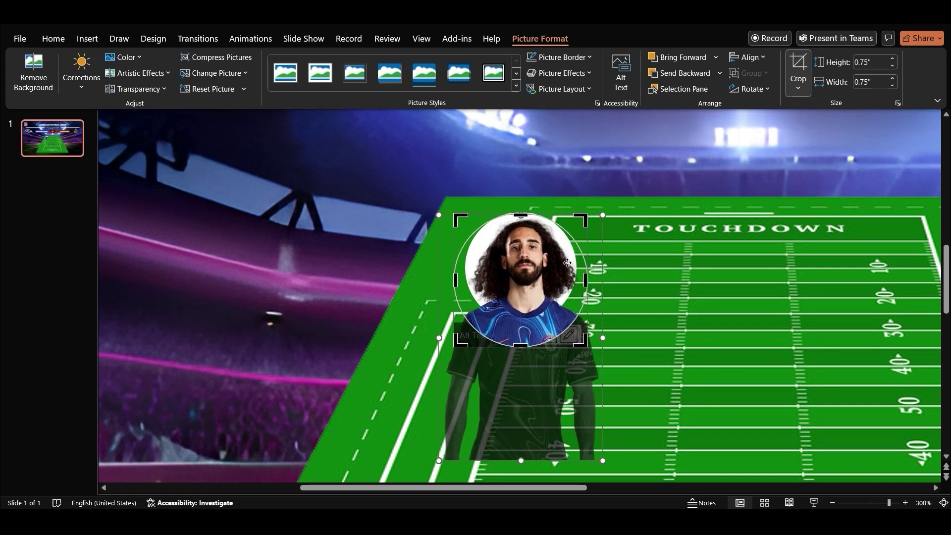
{"action": "left_click", "coordinate": [643, 238]}
{"action": "left_click_drag", "start_coordinate": [588, 213], "coordinate": [574, 234]}
{"action": "left_click_drag", "start_coordinate": [527, 266], "coordinate": [527, 255]}
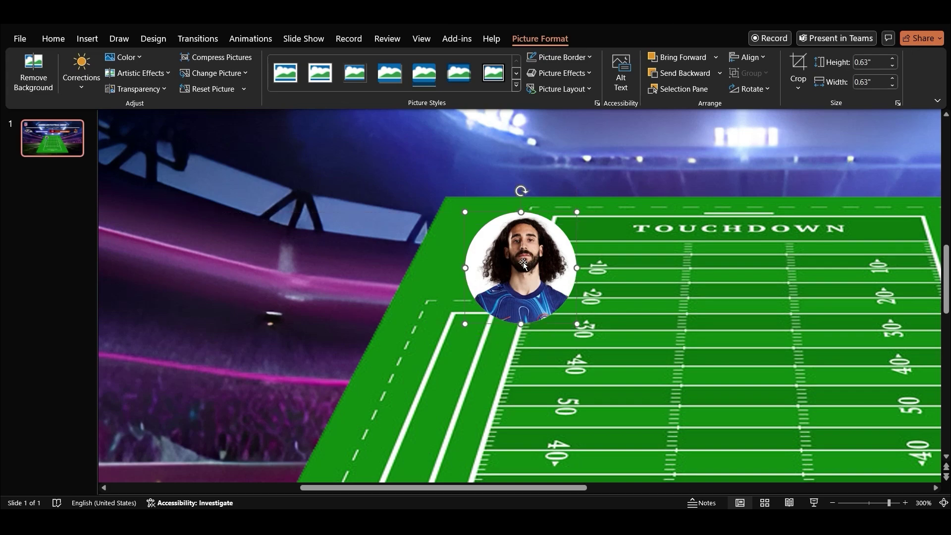
- Recrop the player picture with a slightly larger image inside and extend the crop area upward to about 0.72" high
{"action": "right_click", "coordinate": [528, 268]}
{"action": "left_click", "coordinate": [565, 161]}
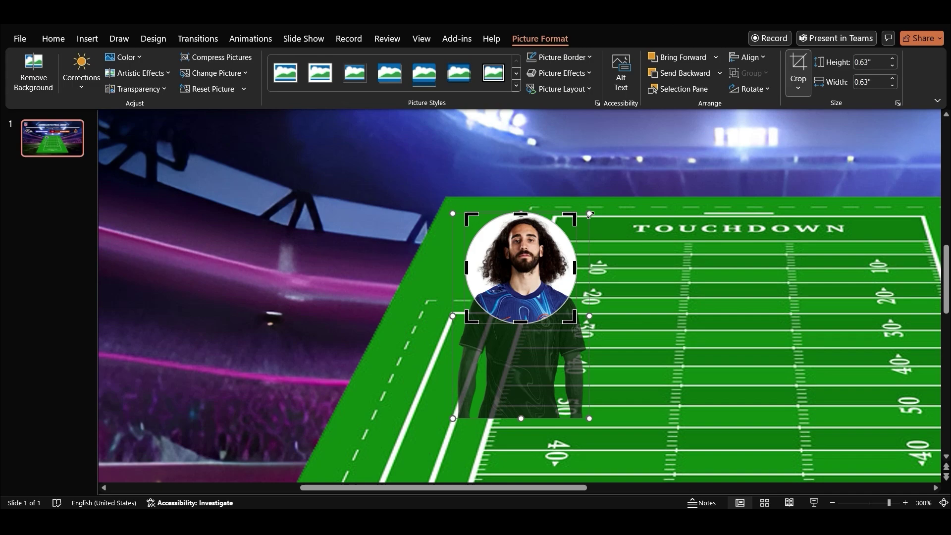
{"action": "left_click_drag", "start_coordinate": [590, 214], "coordinate": [599, 210]}
{"action": "left_click_drag", "start_coordinate": [526, 243], "coordinate": [525, 248]}
{"action": "left_click_drag", "start_coordinate": [523, 215], "coordinate": [524, 529]}
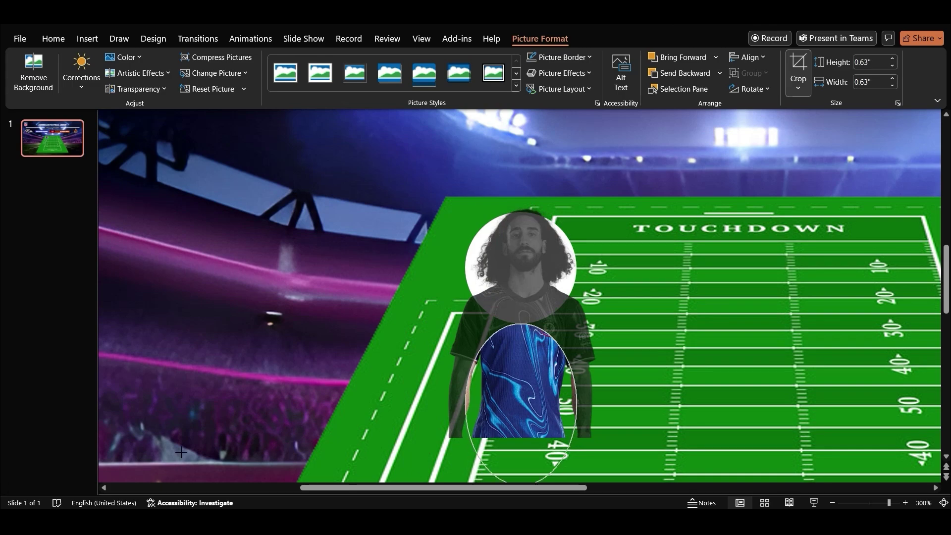
{"action": "left_click_drag", "start_coordinate": [181, 452], "coordinate": [408, 199]}
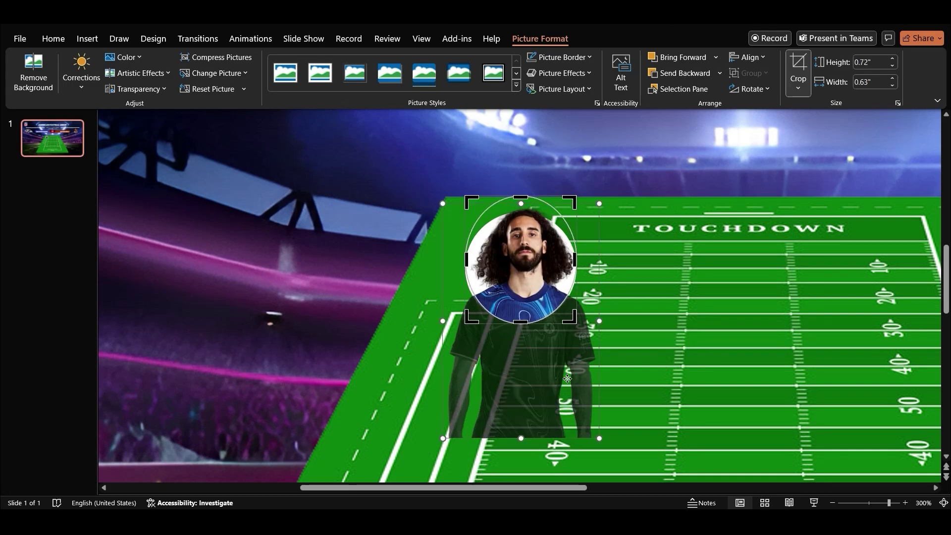
{"action": "left_click_drag", "start_coordinate": [561, 395], "coordinate": [560, 390]}
{"action": "left_click", "coordinate": [644, 192]}
- Reposition the player picture with its lower edge on the white circle's and its head rising above the circle, then check its crop
{"action": "key", "text": "Down"}
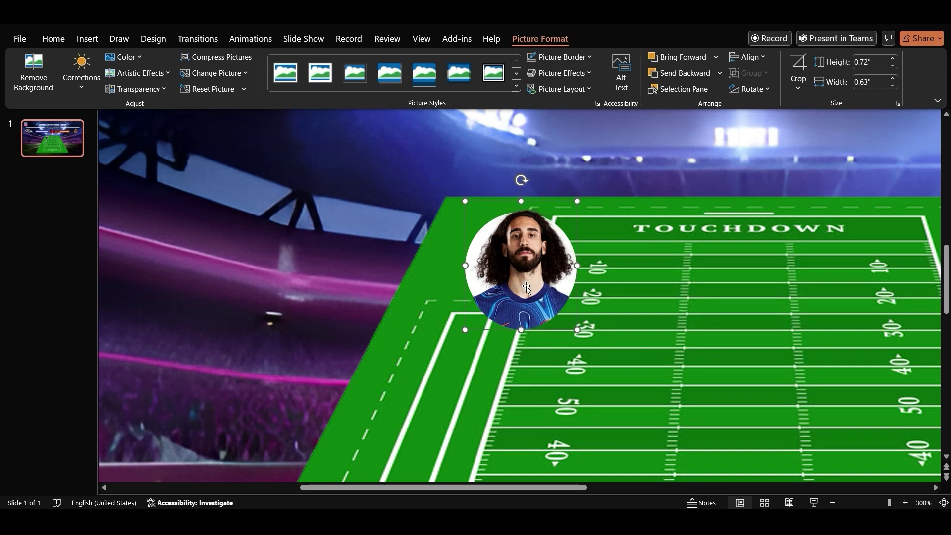
{"action": "left_click_drag", "start_coordinate": [521, 275], "coordinate": [523, 255]}
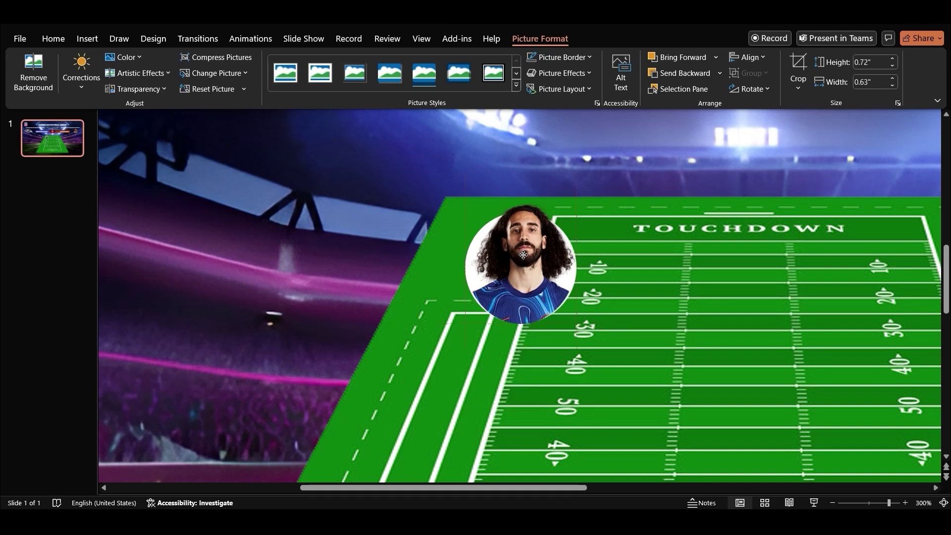
{"action": "right_click", "coordinate": [516, 264]}
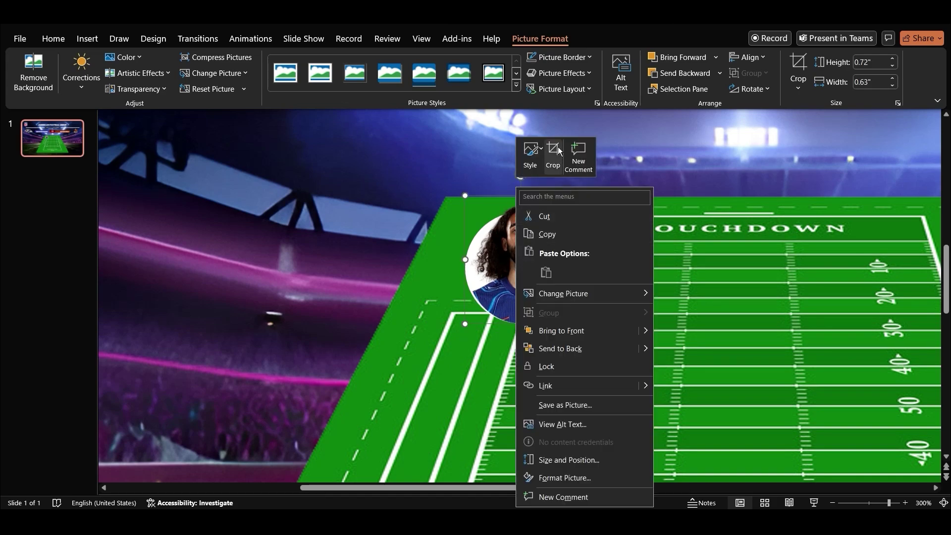
{"action": "left_click", "coordinate": [555, 155]}
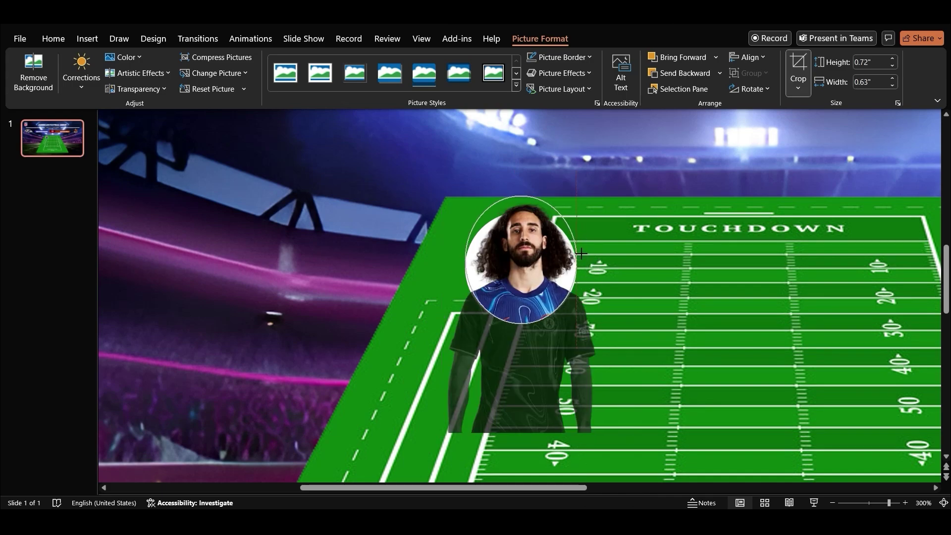
{"action": "left_click_drag", "start_coordinate": [581, 253], "coordinate": [579, 254]}
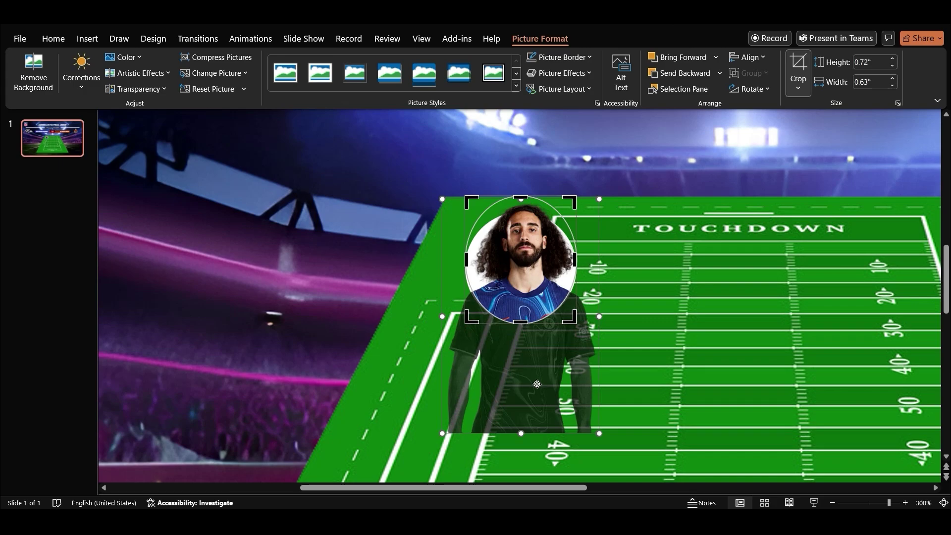
{"action": "key", "text": "Escape"}
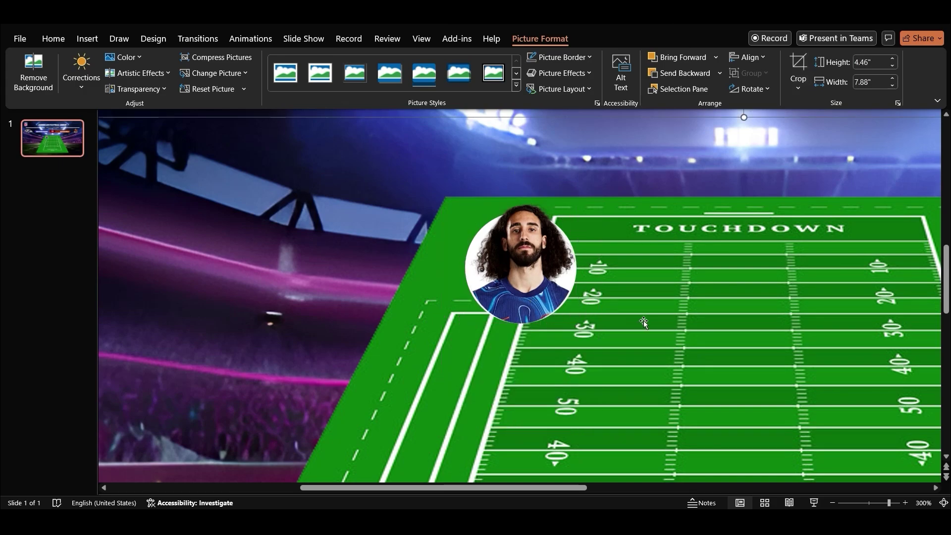
- Add a text box reading "9 Player" just below the player picture and format the text bold at 12 pt
{"action": "scroll", "coordinate": [644, 322], "scroll_direction": "down", "scroll_amount": 5, "text": "ctrl"}
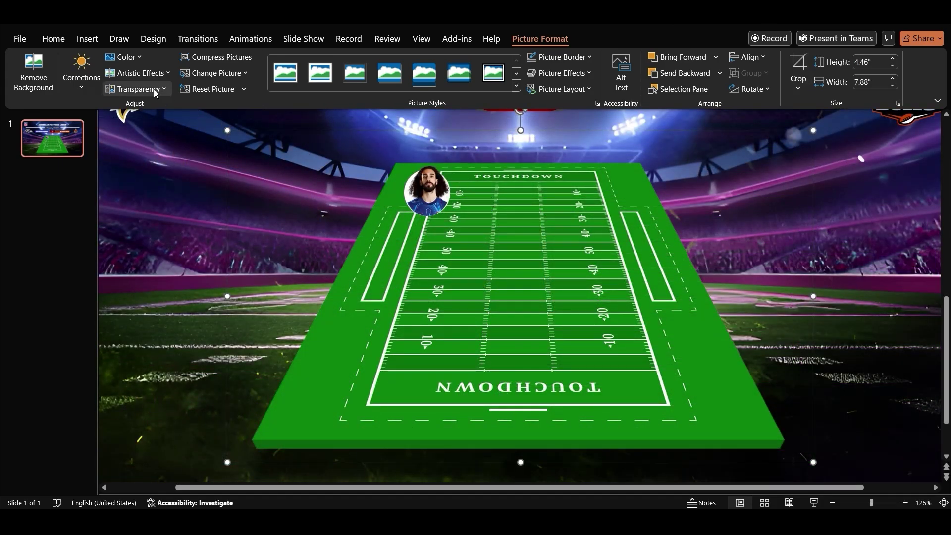
{"action": "left_click", "coordinate": [88, 40]}
{"action": "left_click", "coordinate": [630, 72]}
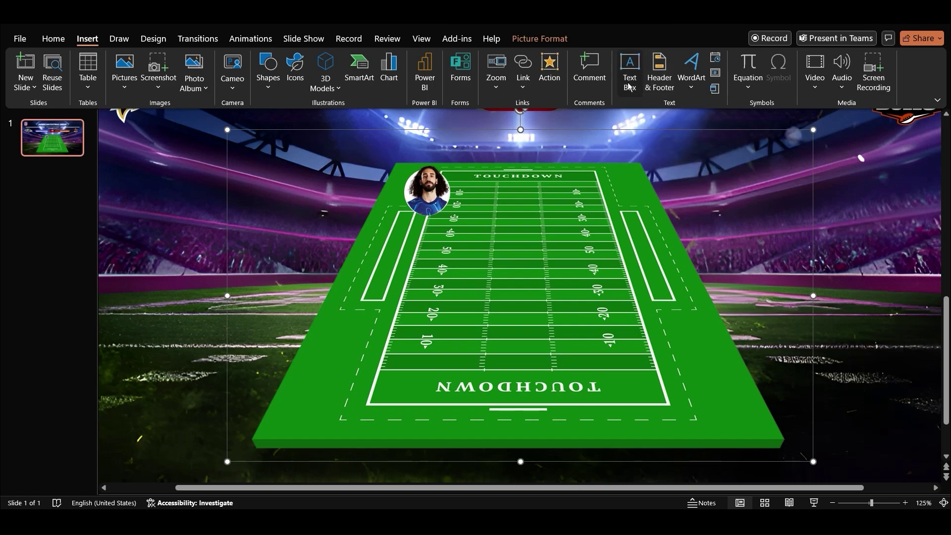
{"action": "left_click_drag", "start_coordinate": [473, 223], "coordinate": [473, 223]}
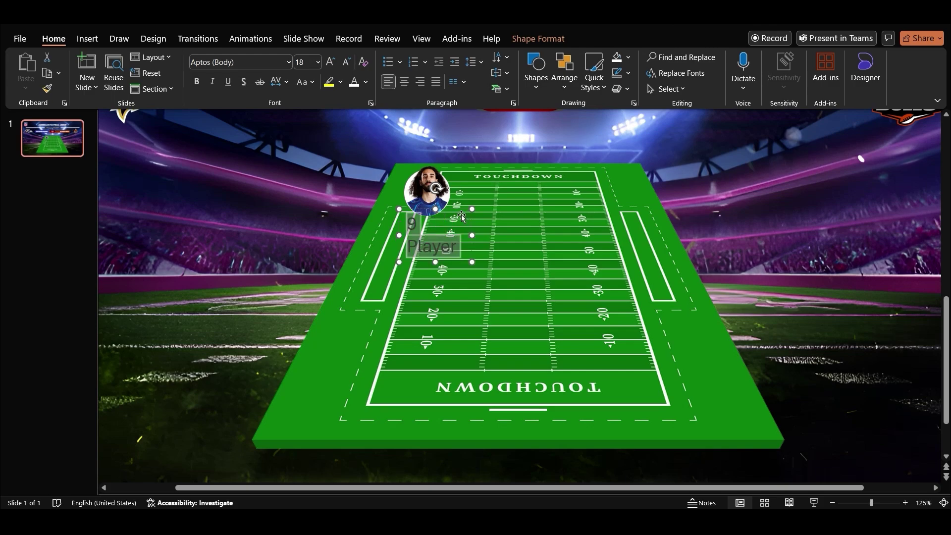
{"action": "left_click", "coordinate": [348, 62]}
{"action": "left_click", "coordinate": [347, 63]}
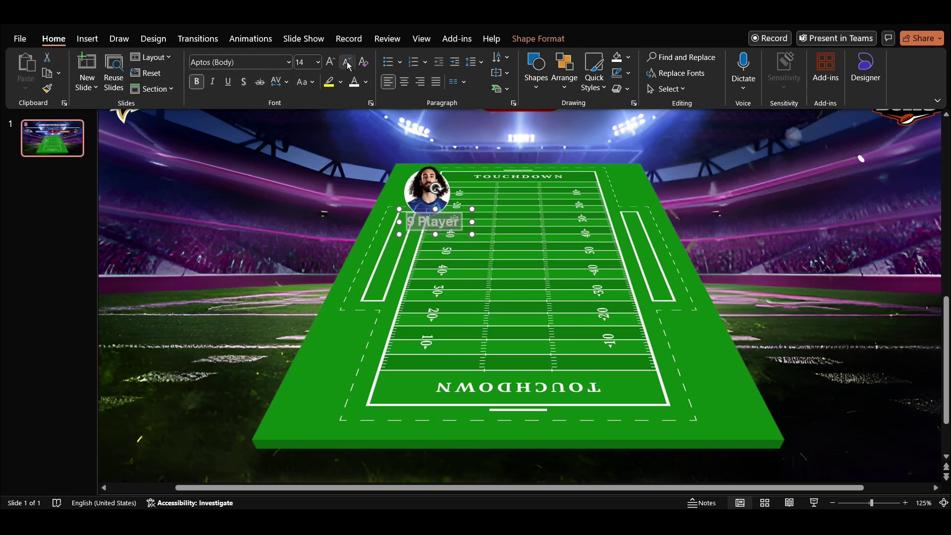
- Fill the "9 Player" label with black at 28% transparency
{"action": "left_click", "coordinate": [628, 58]}
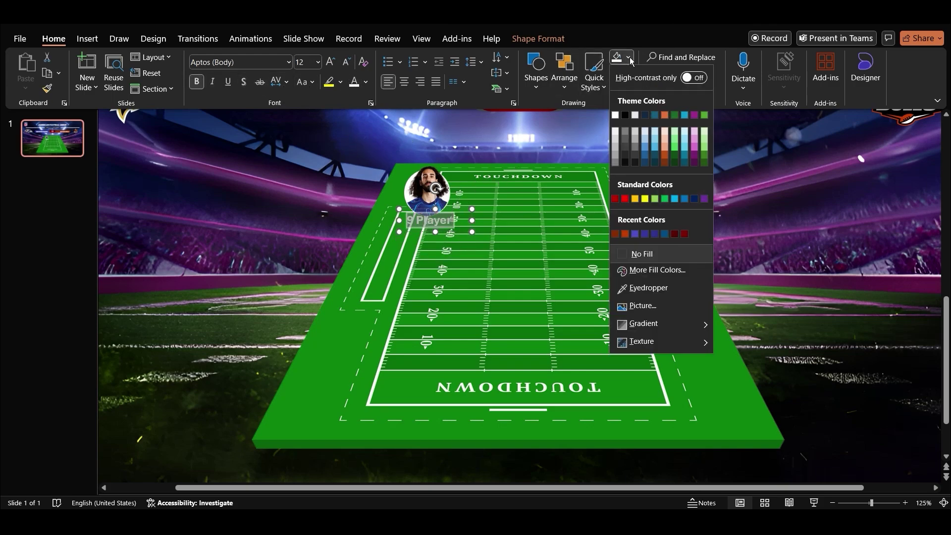
{"action": "left_click", "coordinate": [626, 115]}
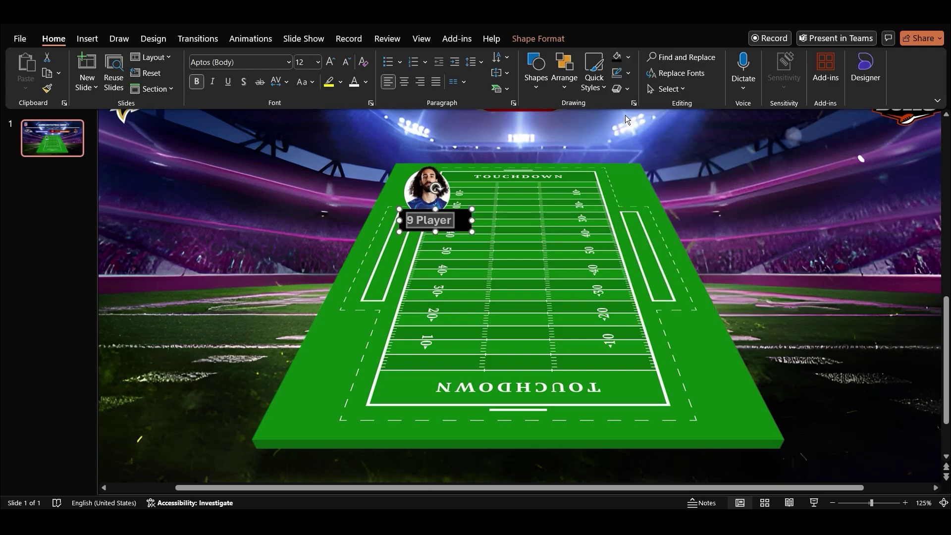
{"action": "right_click", "coordinate": [461, 211]}
{"action": "left_click", "coordinate": [495, 479]}
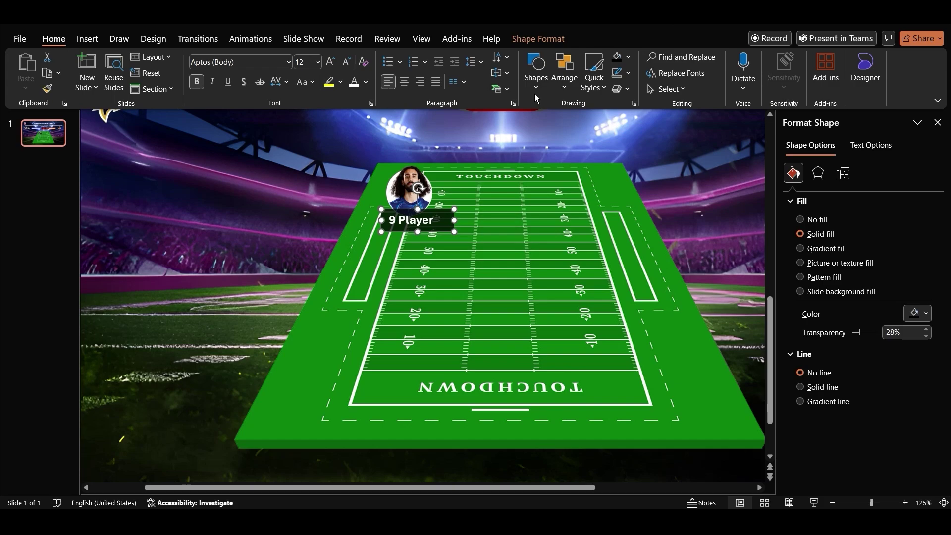
- Change the label's shape to a rounded rectangle about 0.34" high by 0.97" wide and center it over the player picture's lower part
{"action": "left_click", "coordinate": [533, 38]}
{"action": "left_click", "coordinate": [153, 58]}
{"action": "mouse_move", "coordinate": [154, 74]}
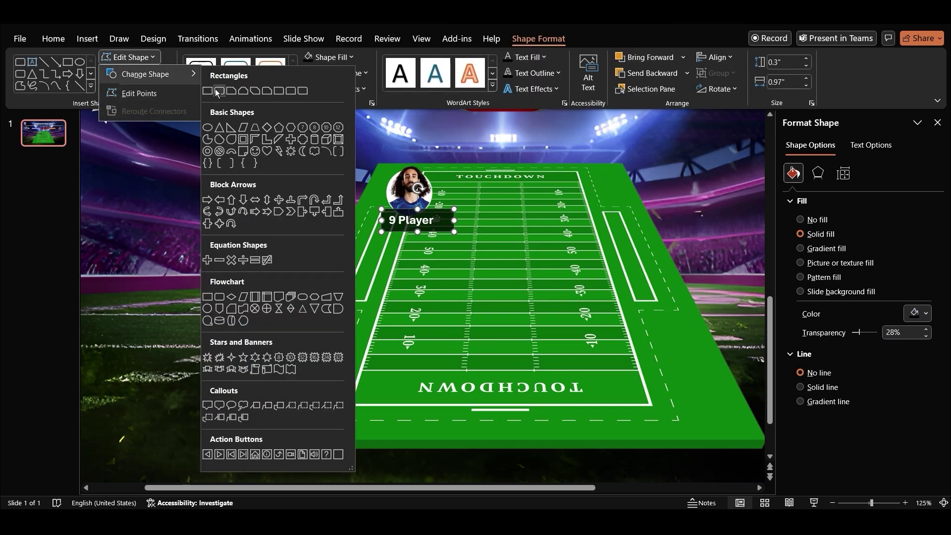
{"action": "left_click", "coordinate": [219, 92]}
{"action": "left_click_drag", "start_coordinate": [435, 217], "coordinate": [435, 208]}
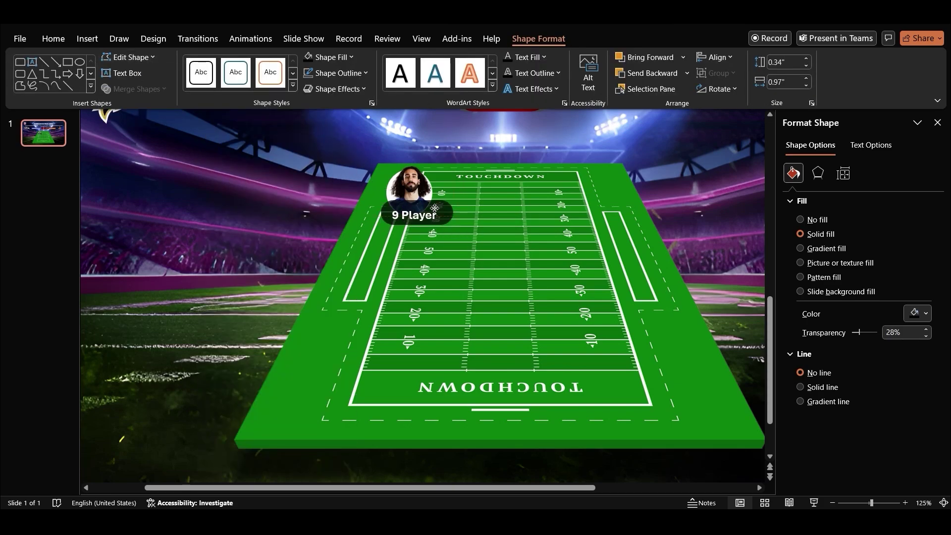
{"action": "left_click", "coordinate": [937, 122]}
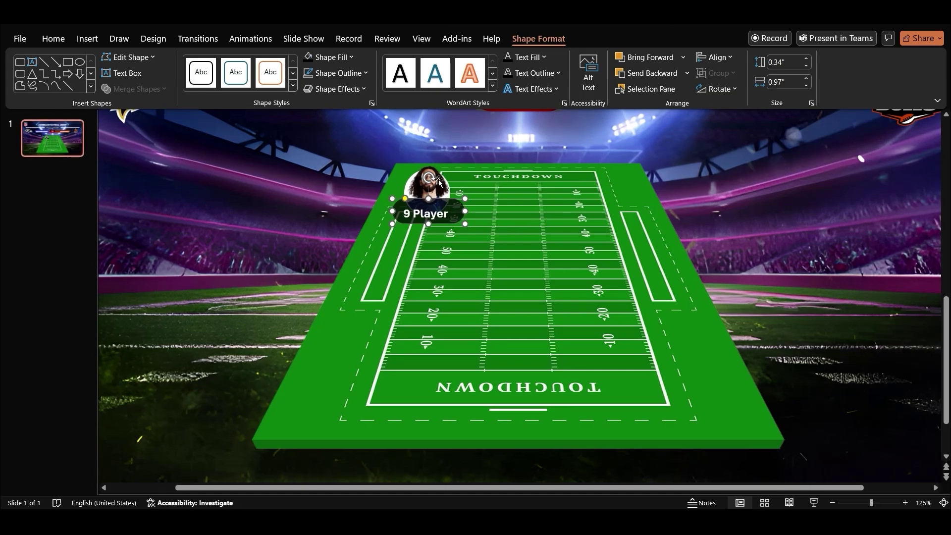
- Align the "9 Player" label's text vertically to the middle, reduce it to 9 pt and set all its text margins to 0"
{"action": "left_click", "coordinate": [58, 41]}
{"action": "left_click", "coordinate": [499, 74]}
{"action": "left_click", "coordinate": [515, 136]}
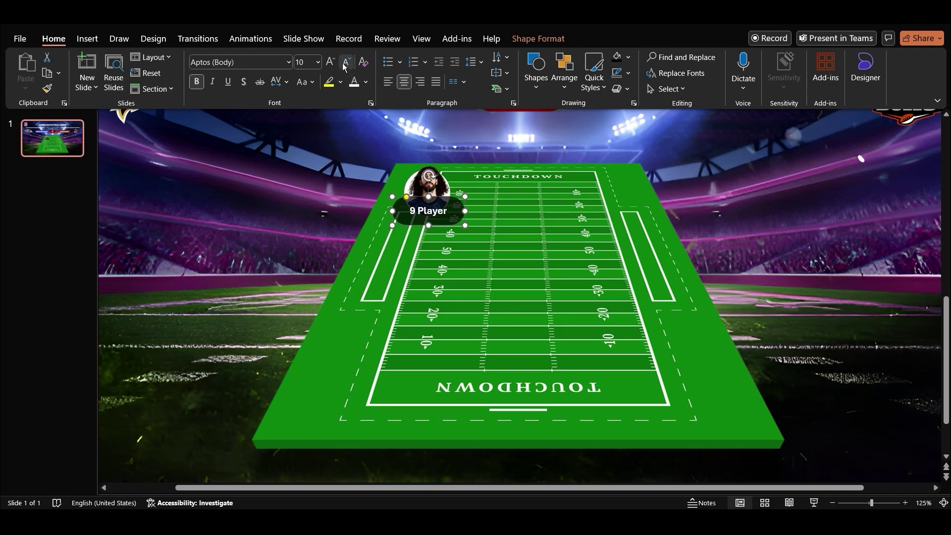
{"action": "left_click", "coordinate": [493, 79]}
{"action": "left_click", "coordinate": [535, 208]}
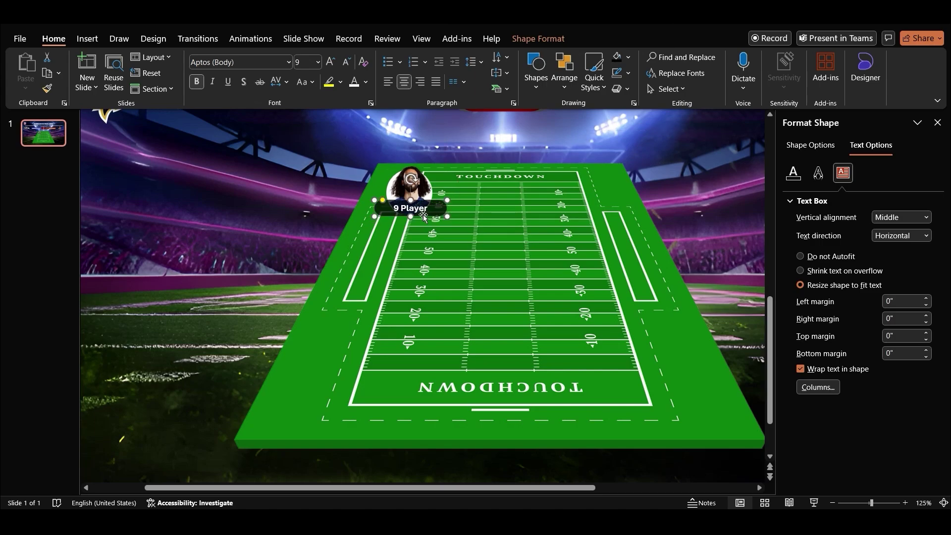
- Narrow the "9 Player" label evenly on both sides to just wider than the white circle and reduce its text to 7 pt
{"action": "left_click_drag", "start_coordinate": [871, 502], "coordinate": [883, 503]}
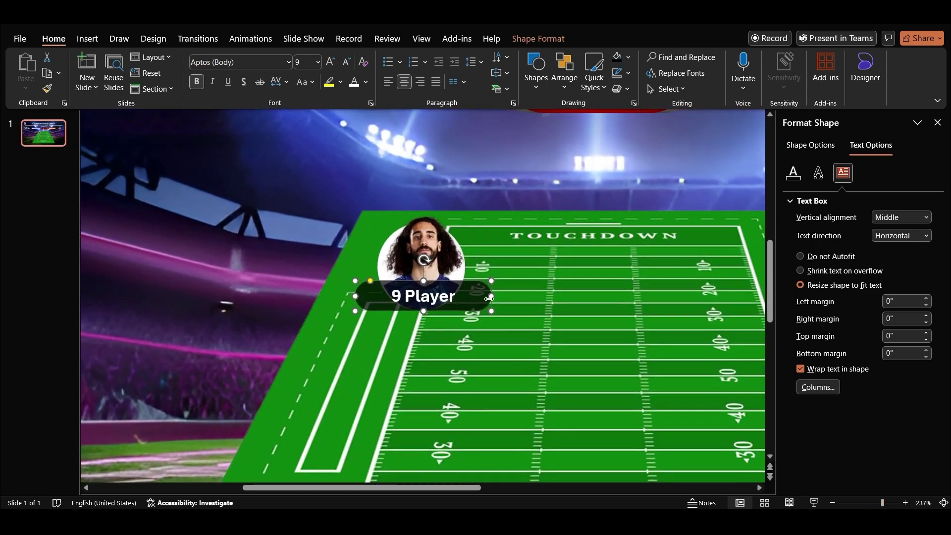
{"action": "left_click_drag", "start_coordinate": [491, 295], "coordinate": [476, 296]}
{"action": "left_click", "coordinate": [477, 296]}
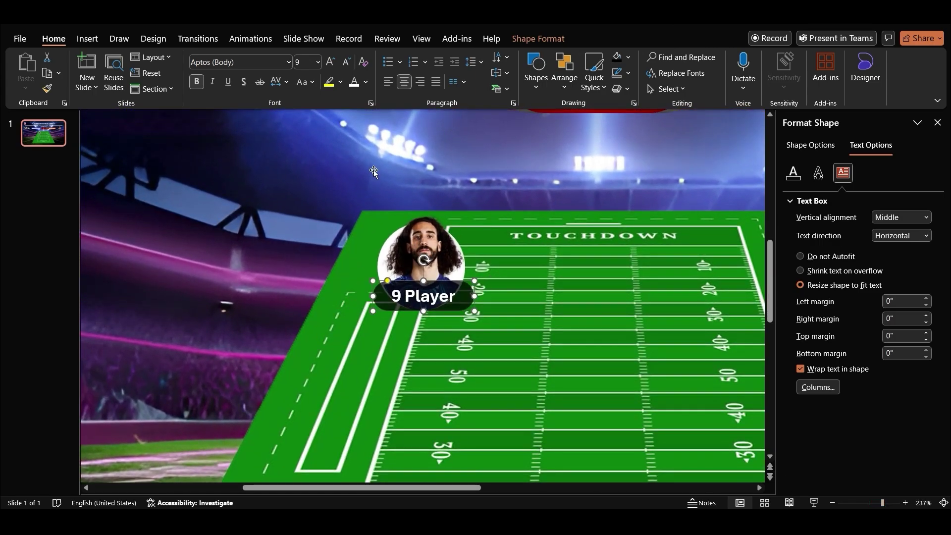
{"action": "left_click", "coordinate": [345, 61]}
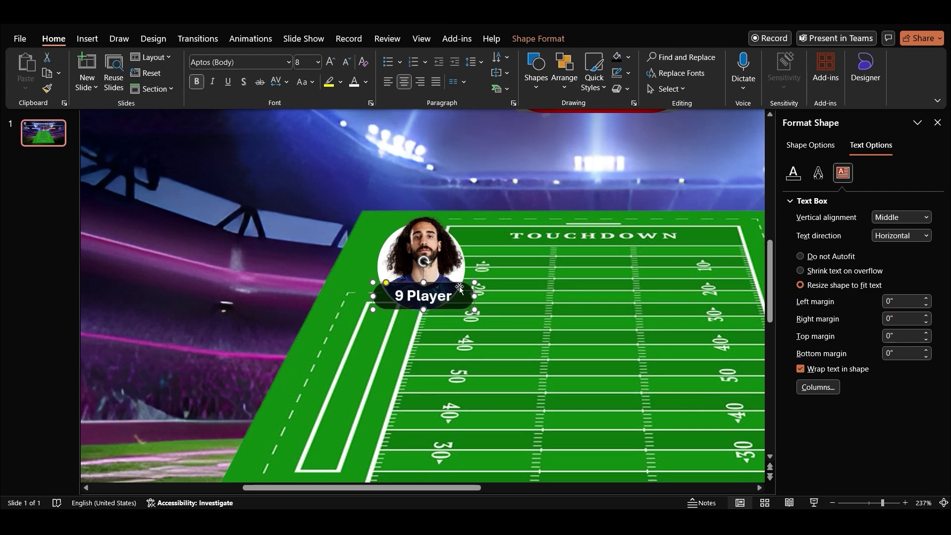
{"action": "key", "text": "ctrl+["}
{"action": "scroll", "coordinate": [460, 288], "scroll_direction": "down", "scroll_amount": 3}
{"action": "left_click_drag", "start_coordinate": [879, 503], "coordinate": [869, 503]}
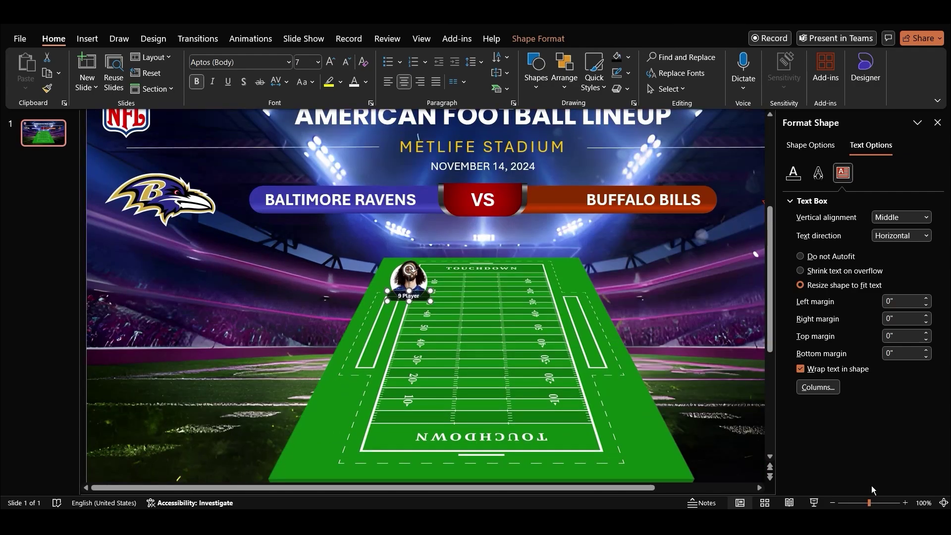
{"action": "left_click", "coordinate": [938, 122]}
- Center the white circle, player picture and label on one another horizontally and group them into one object
{"action": "left_click_drag", "start_coordinate": [114, 241], "coordinate": [482, 325]}
{"action": "left_click", "coordinate": [564, 74]}
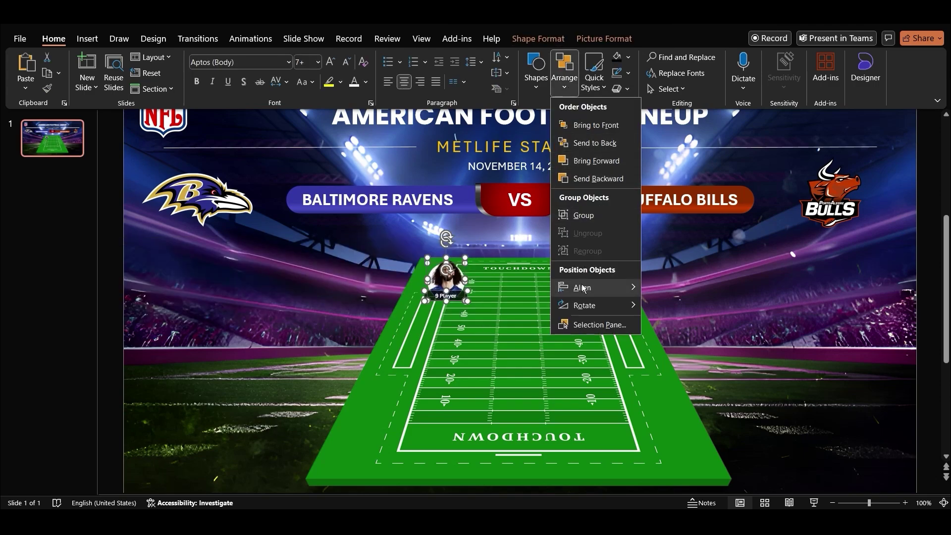
{"action": "mouse_move", "coordinate": [583, 287]}
{"action": "left_click", "coordinate": [659, 306]}
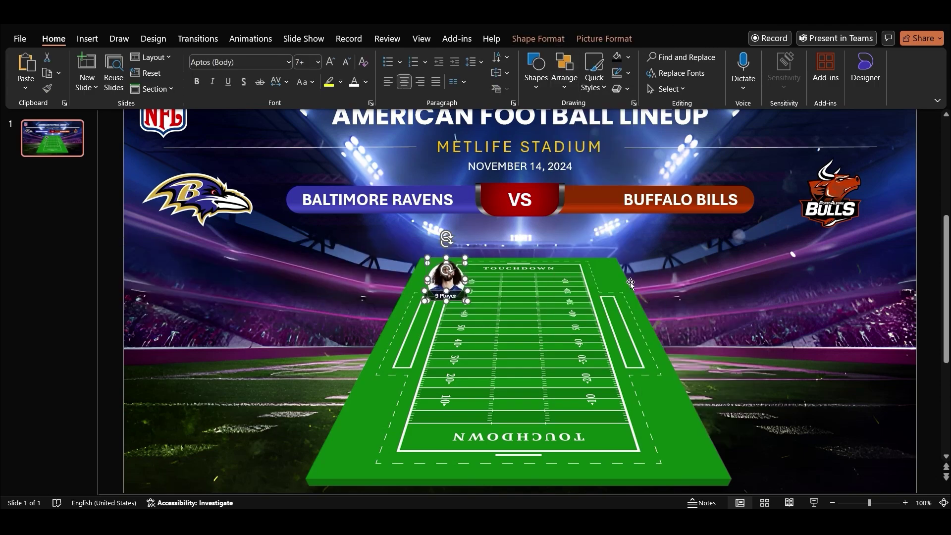
{"action": "right_click", "coordinate": [456, 285]}
{"action": "mouse_move", "coordinate": [589, 120]}
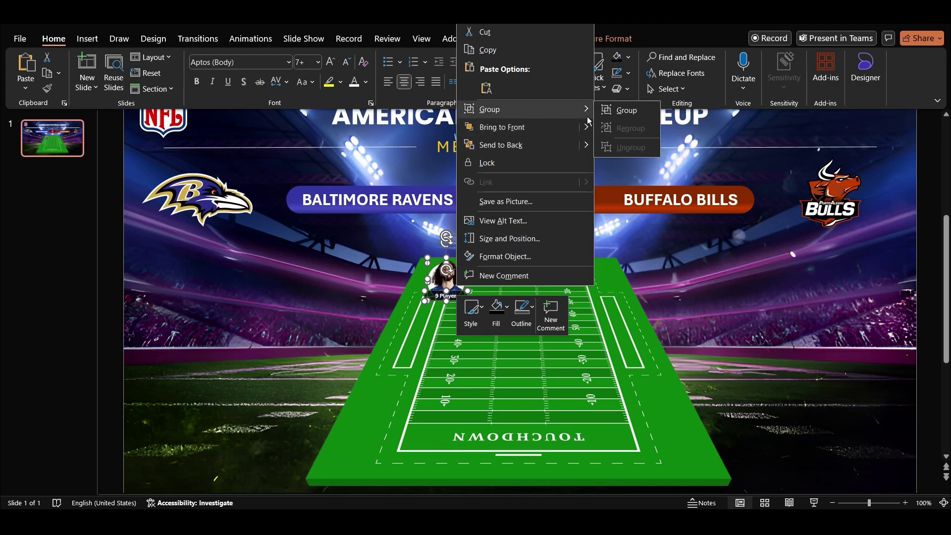
{"action": "left_click", "coordinate": [626, 111]}
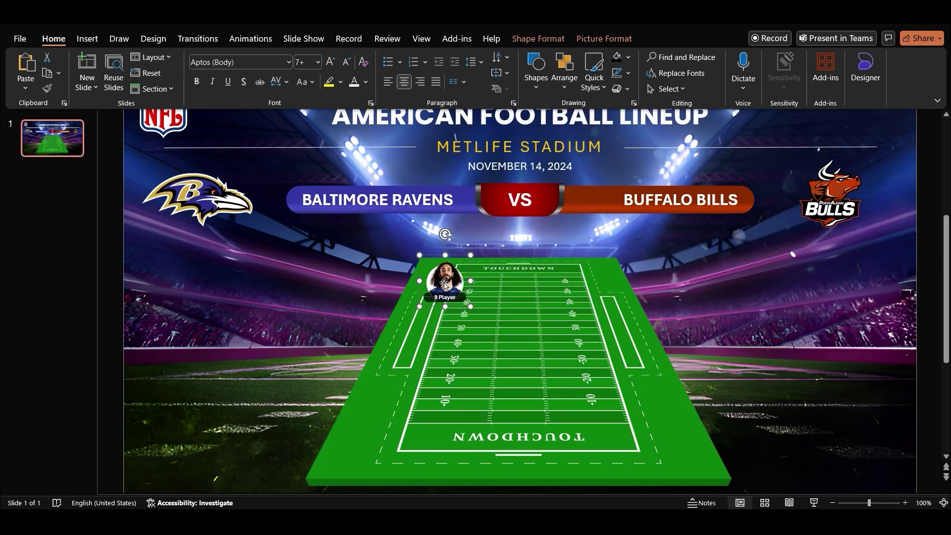
- Duplicate the player group twice to form a row of three across the field's far end and distribute the row horizontally
{"action": "left_click_drag", "start_coordinate": [512, 290], "coordinate": [521, 290]}
{"action": "left_click_drag", "start_coordinate": [521, 290], "coordinate": [592, 290]}
{"action": "left_click", "coordinate": [519, 287], "text": "shift"}
{"action": "left_click", "coordinate": [446, 288], "text": "shift"}
{"action": "left_click", "coordinate": [564, 74]}
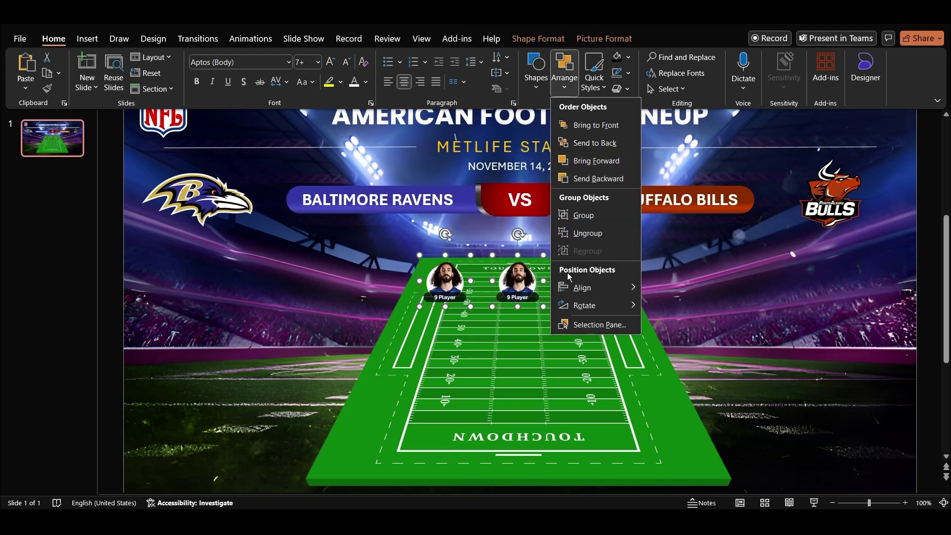
{"action": "mouse_move", "coordinate": [579, 287]}
{"action": "left_click", "coordinate": [679, 399]}
- Duplicate the three-player row below the first, add a fourth player copy to it and distribute the four horizontally
{"action": "left_click_drag", "start_coordinate": [523, 288], "coordinate": [498, 333]}
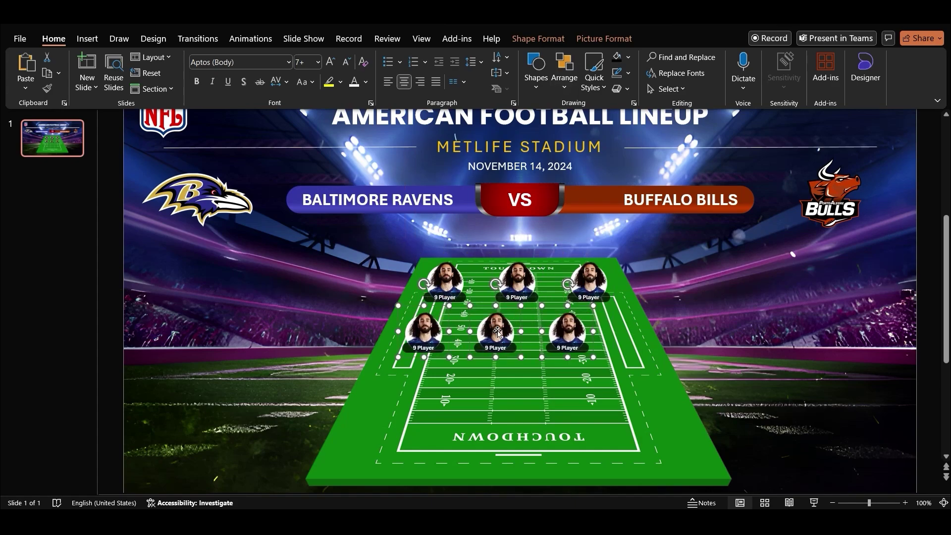
{"action": "mouse_move", "coordinate": [567, 331]}
{"action": "left_mouse_down"}
{"action": "mouse_move", "coordinate": [616, 331]}
{"action": "mouse_move", "coordinate": [555, 331]}
{"action": "left_mouse_up"}
{"action": "left_click", "coordinate": [495, 331], "text": "shift"}
{"action": "left_click", "coordinate": [423, 331], "text": "shift"}
{"action": "left_click", "coordinate": [616, 330], "text": "shift"}
{"action": "left_click", "coordinate": [565, 75]}
{"action": "mouse_move", "coordinate": [581, 288]}
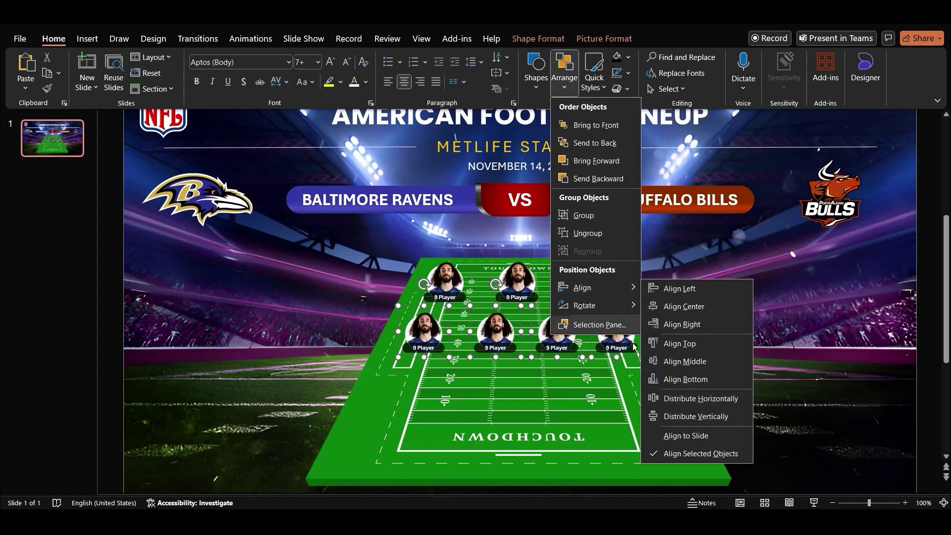
{"action": "left_click", "coordinate": [680, 399]}
- Enlarge the second row slightly, duplicate it below as a third row and enlarge that row slightly more
{"action": "left_click_drag", "start_coordinate": [642, 306], "coordinate": [647, 301]}
{"action": "left_click_drag", "start_coordinate": [563, 353], "coordinate": [563, 414]}
{"action": "left_click", "coordinate": [608, 396]}
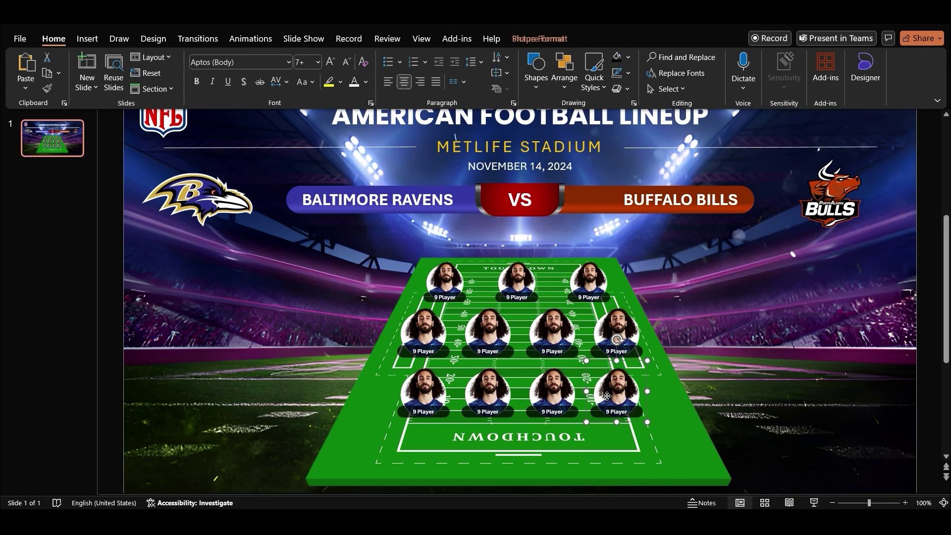
{"action": "scroll", "coordinate": [607, 396], "scroll_direction": "down", "scroll_amount": 1}
{"action": "left_click_drag", "start_coordinate": [648, 346], "coordinate": [653, 341]}
{"action": "left_click", "coordinate": [671, 359]}
- Move the third row's fourth player below the others near the goal line and spread the remaining three players across the row
{"action": "left_click_drag", "start_coordinate": [619, 376], "coordinate": [530, 406]}
{"action": "left_click", "coordinate": [545, 371]}
{"action": "left_click", "coordinate": [493, 371], "text": "shift"}
{"action": "left_click", "coordinate": [429, 367], "text": "shift"}
{"action": "left_click_drag", "start_coordinate": [430, 366], "coordinate": [458, 364]}
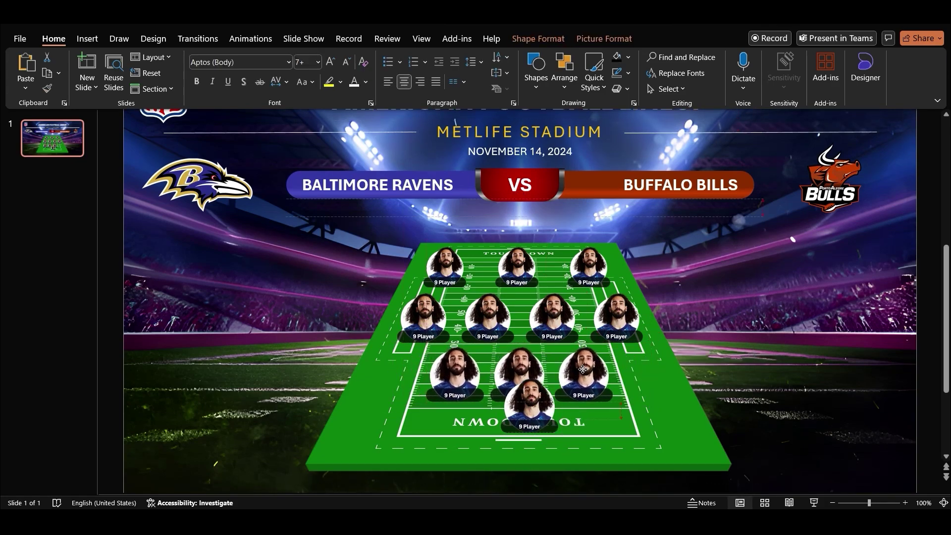
{"action": "left_click_drag", "start_coordinate": [587, 366], "coordinate": [598, 367]}
{"action": "left_click_drag", "start_coordinate": [459, 365], "coordinate": [455, 365]}
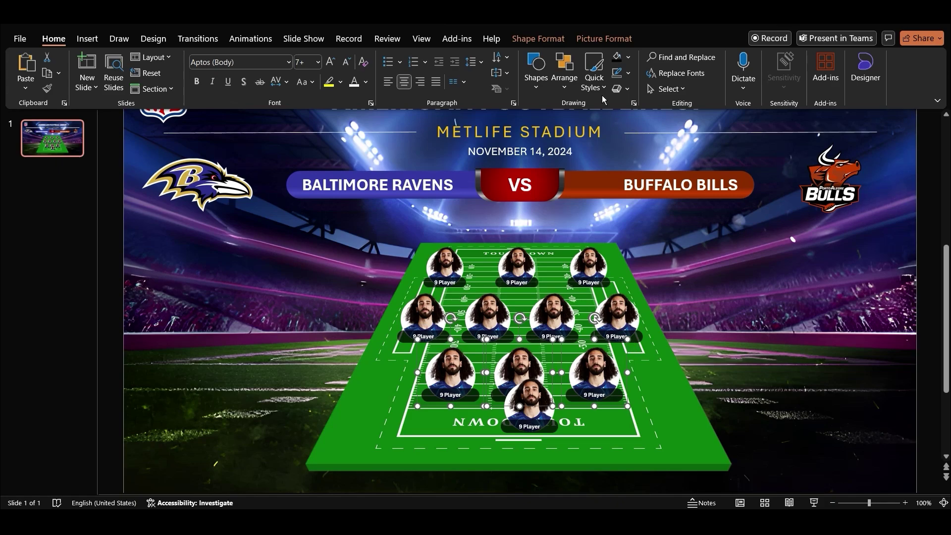
- Distribute the three third-row players horizontally
{"action": "left_click", "coordinate": [605, 39]}
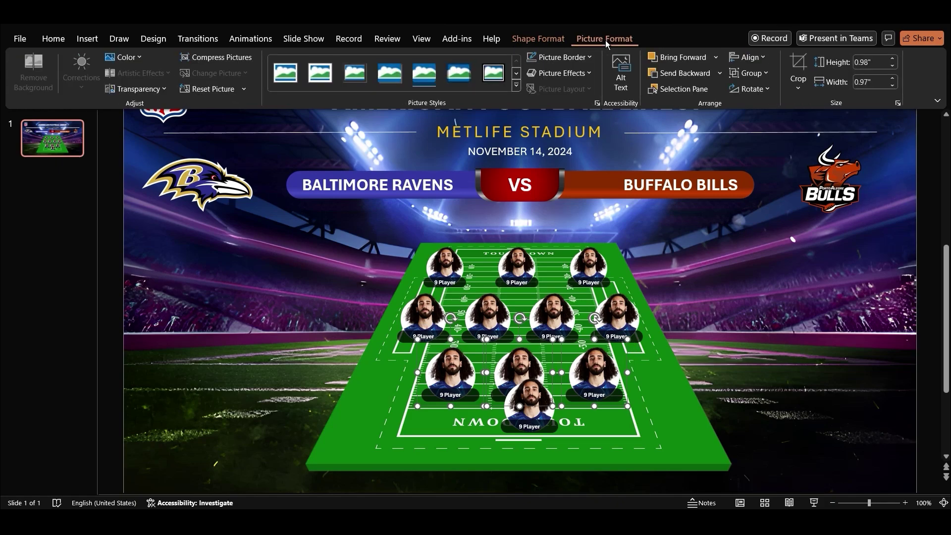
{"action": "left_click", "coordinate": [748, 56]}
{"action": "left_click", "coordinate": [797, 201]}
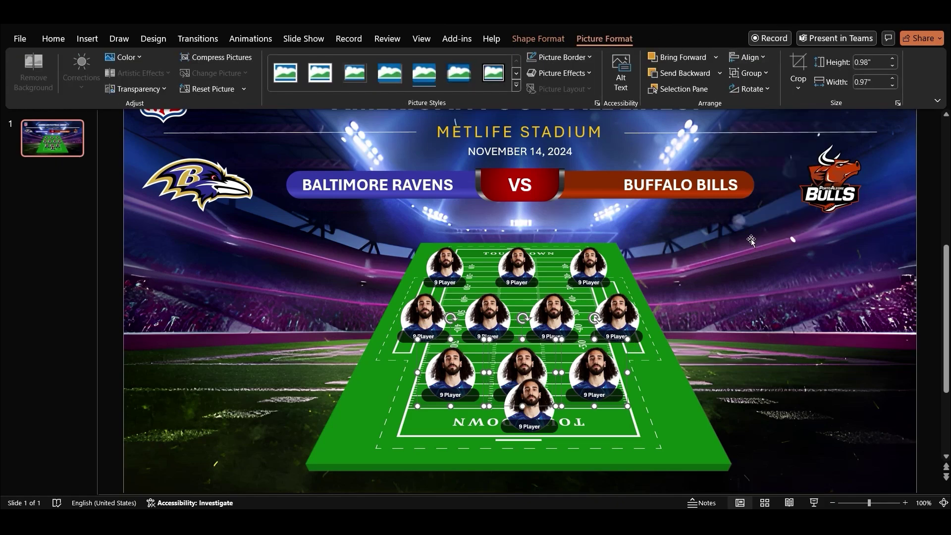
{"action": "left_click", "coordinate": [746, 478]}
- Move the second and third player rows up and scale the third row and bottom player down to about 0.93" by 0.91"
{"action": "left_click", "coordinate": [522, 367]}
{"action": "left_click", "coordinate": [450, 367], "text": "shift"}
{"action": "left_click_drag", "start_coordinate": [618, 315], "coordinate": [617, 308]}
{"action": "left_click", "coordinate": [451, 371]}
{"action": "left_click", "coordinate": [522, 366], "text": "shift"}
{"action": "left_click", "coordinate": [594, 371], "text": "shift"}
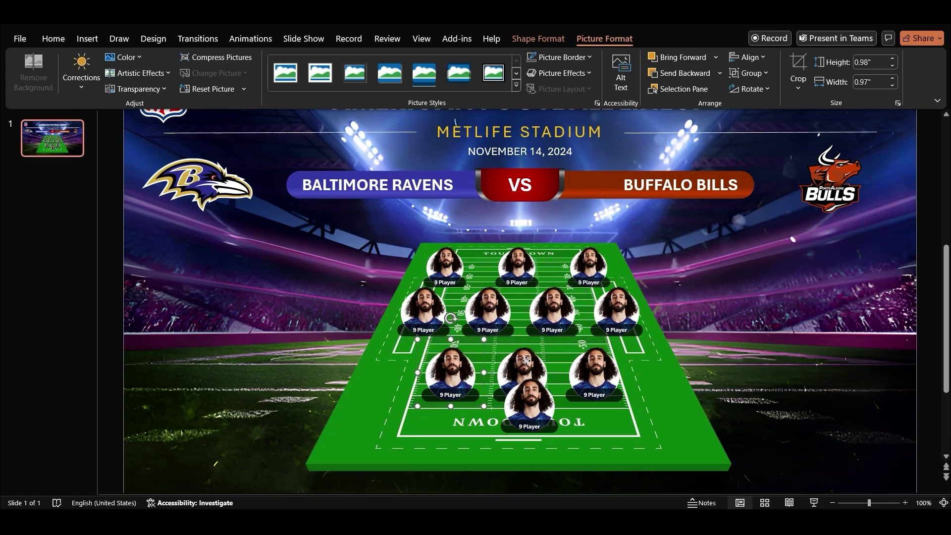
{"action": "left_click_drag", "start_coordinate": [594, 372], "coordinate": [592, 360]}
{"action": "left_click", "coordinate": [537, 420], "text": "shift"}
{"action": "mouse_move", "coordinate": [625, 329]}
{"action": "left_mouse_down"}
{"action": "mouse_move", "coordinate": [620, 334]}
{"action": "mouse_move", "coordinate": [625, 329]}
{"action": "left_mouse_up"}
- Shrink the four second-row player groups together slightly
{"action": "left_click", "coordinate": [423, 309]}
{"action": "left_click", "coordinate": [487, 310], "text": "shift"}
{"action": "left_click", "coordinate": [553, 309], "text": "shift"}
{"action": "left_click", "coordinate": [617, 309], "text": "shift"}
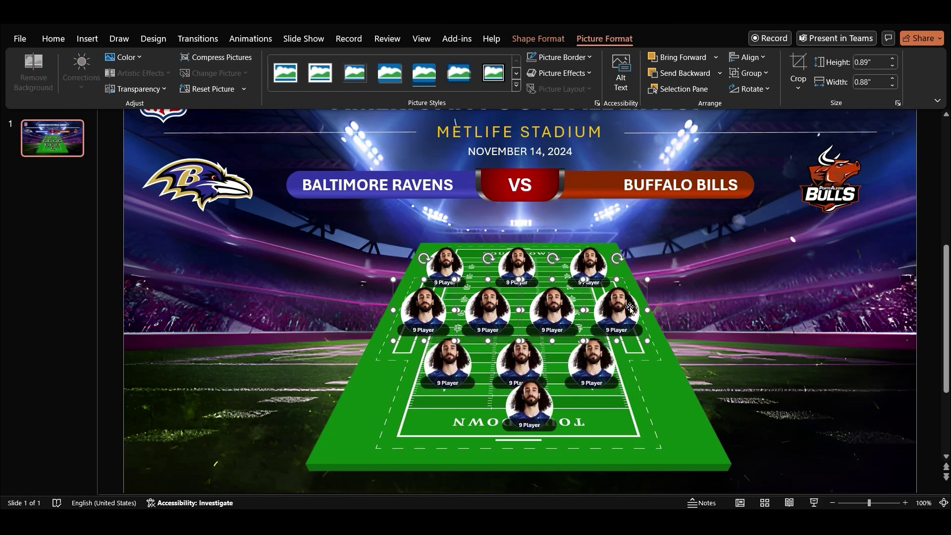
{"action": "left_click_drag", "start_coordinate": [648, 279], "coordinate": [644, 283]}
- Move the third row up and scale it to about 0.85" high by 0.84" wide, shrinking the bottom player with it
{"action": "left_click", "coordinate": [448, 366]}
{"action": "left_click", "coordinate": [519, 367], "text": "shift"}
{"action": "left_click", "coordinate": [592, 367], "text": "shift"}
{"action": "left_click_drag", "start_coordinate": [591, 366], "coordinate": [590, 361]}
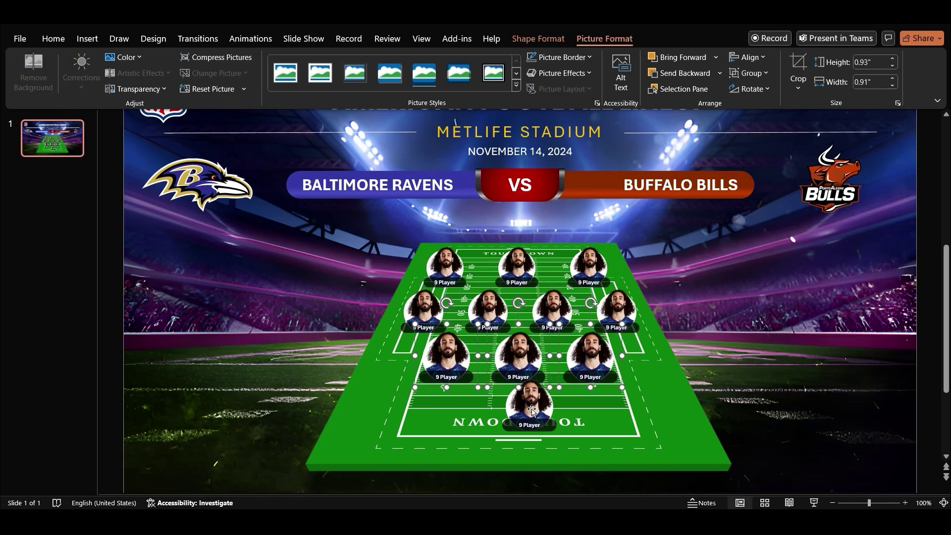
{"action": "left_click", "coordinate": [529, 411], "text": "shift"}
{"action": "left_click_drag", "start_coordinate": [618, 328], "coordinate": [614, 336]}
{"action": "scroll", "coordinate": [614, 335], "scroll_direction": "up", "scroll_amount": 3}
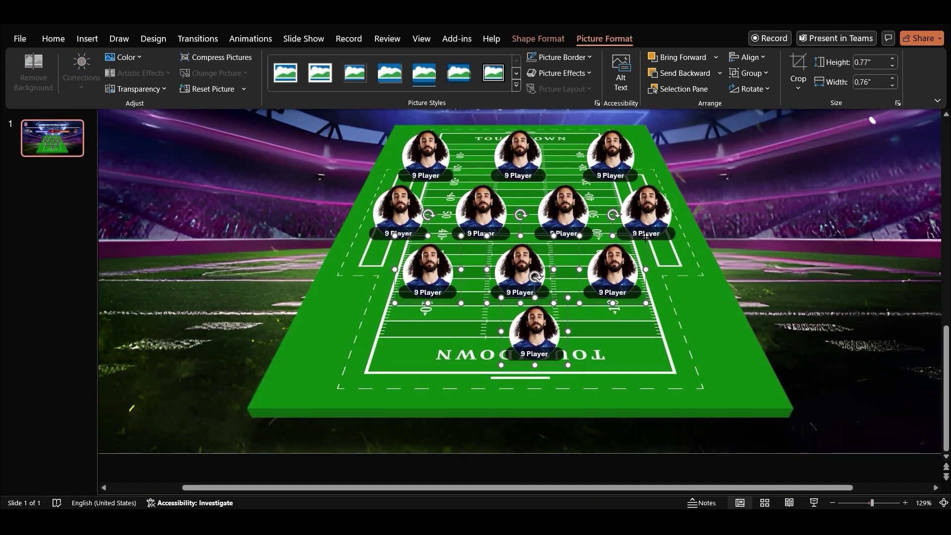
{"action": "left_click", "coordinate": [572, 265]}
{"action": "key", "text": "ctrl+z"}
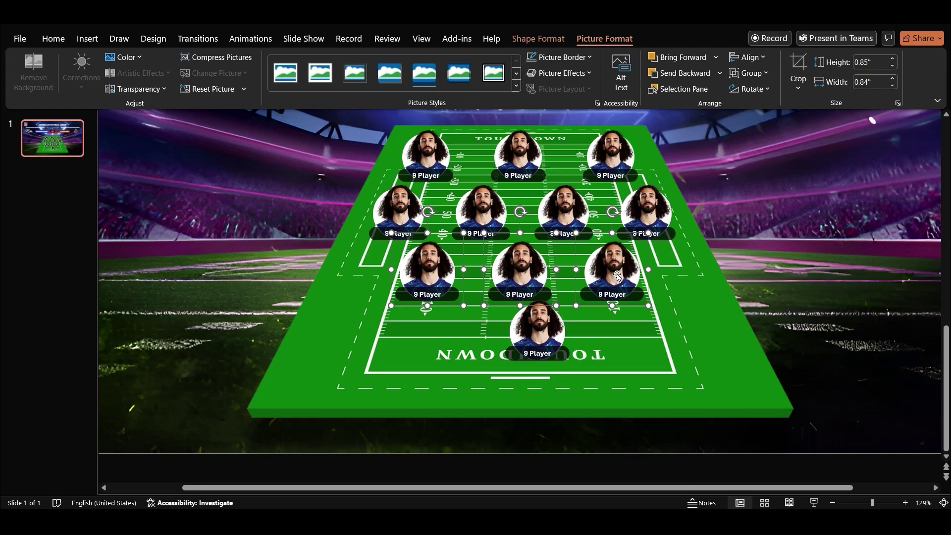
- Line up the bottom player and the top row's middle player with the third row's middle player on the field's centerline
{"action": "key", "text": "ctrl+z"}
{"action": "key", "text": "ctrl+z"}
{"action": "key", "text": "ctrl+z"}
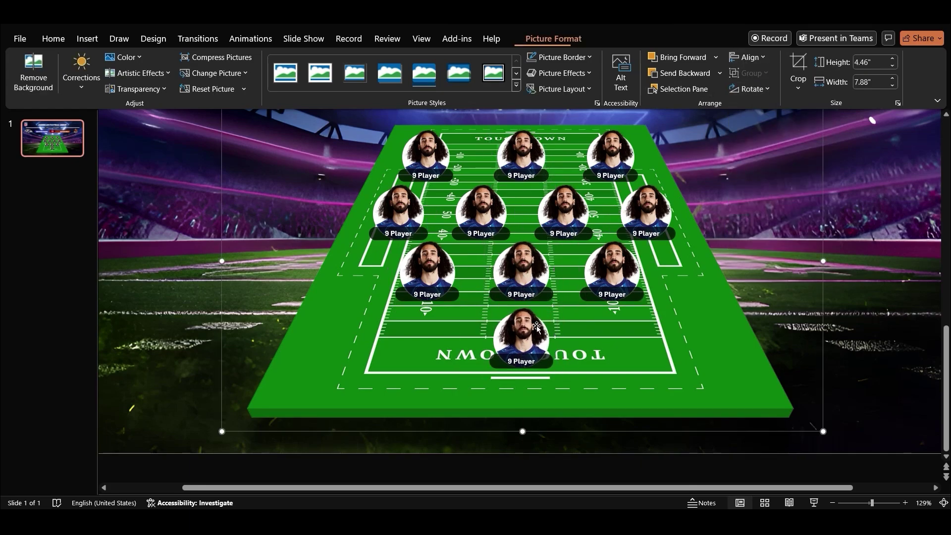
{"action": "key", "text": "ctrl+z"}
{"action": "scroll", "coordinate": [584, 274], "scroll_direction": "down", "scroll_amount": 3}
{"action": "left_click_drag", "start_coordinate": [527, 329], "coordinate": [527, 332]}
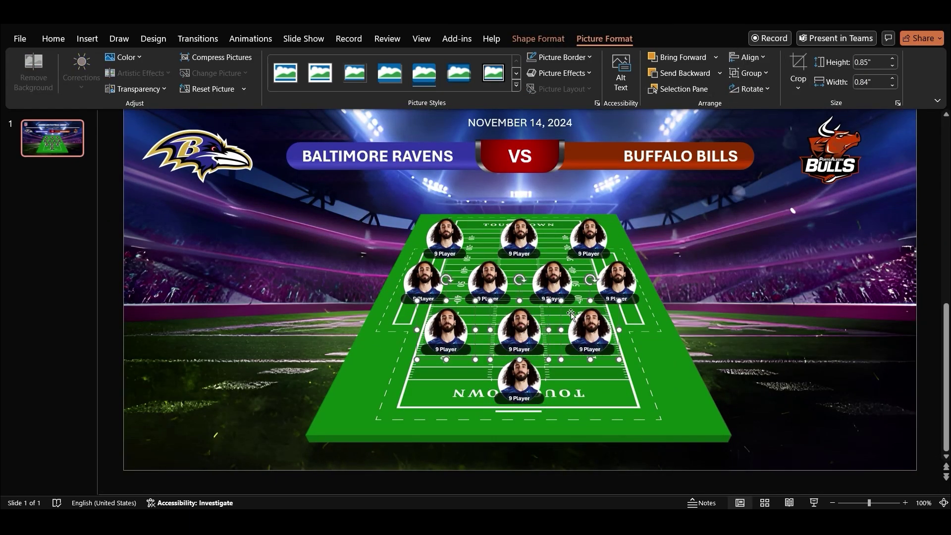
- Move the top row's two outer players slightly inward and shift the second row down a little
{"action": "key", "text": "ctrl+z"}
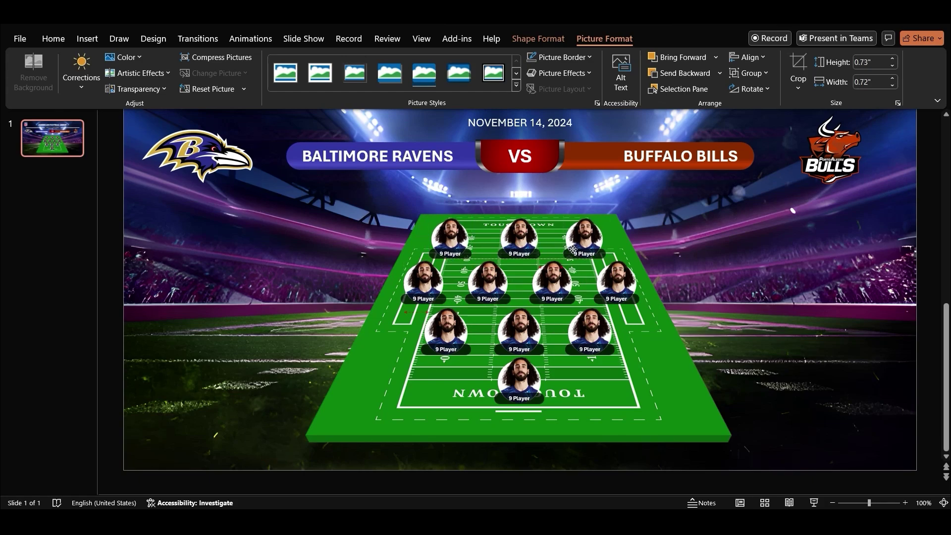
{"action": "key", "text": "ctrl+z"}
{"action": "key", "text": "ctrl+z"}
{"action": "key", "text": "ctrl+z"}
{"action": "key", "text": "ctrl+z"}
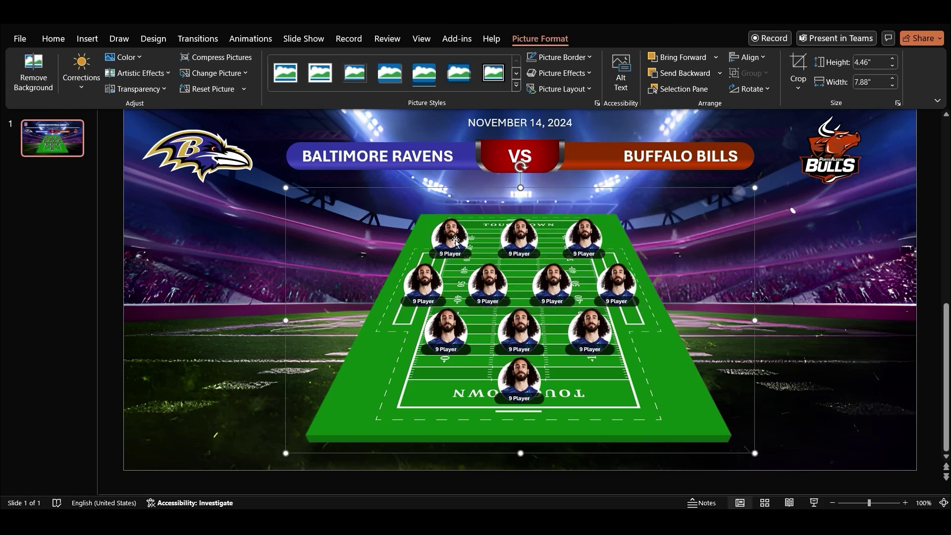
- Replace the top row's middle player picture with 10015.png from the Team B folder
{"action": "right_click", "coordinate": [520, 233]}
{"action": "mouse_move", "coordinate": [565, 293]}
{"action": "left_click", "coordinate": [710, 297]}
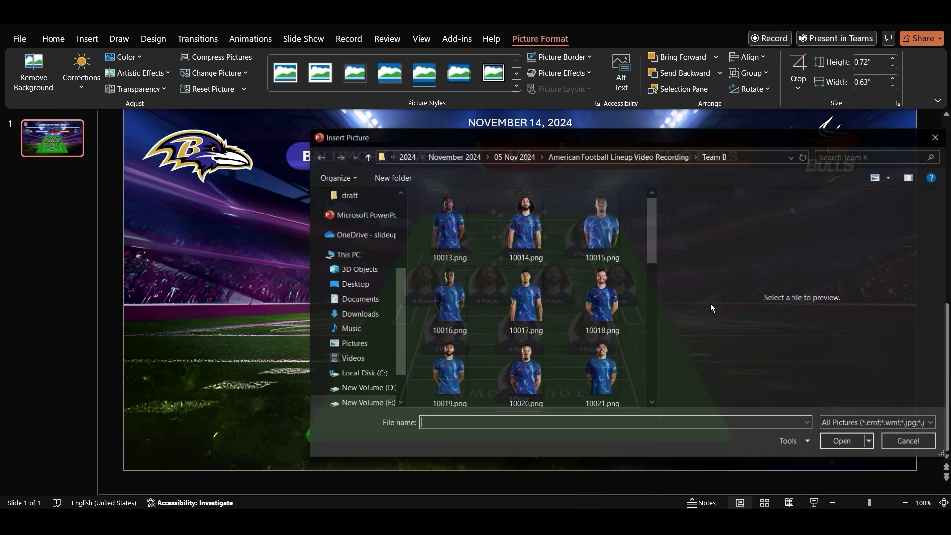
{"action": "left_click", "coordinate": [585, 228]}
{"action": "double_click", "coordinate": [585, 228]}
- Enlarge and reposition the top-middle player's photo within its crop so the head and shoulders fill the white circle
{"action": "scroll", "coordinate": [525, 236], "scroll_direction": "up", "scroll_amount": 10}
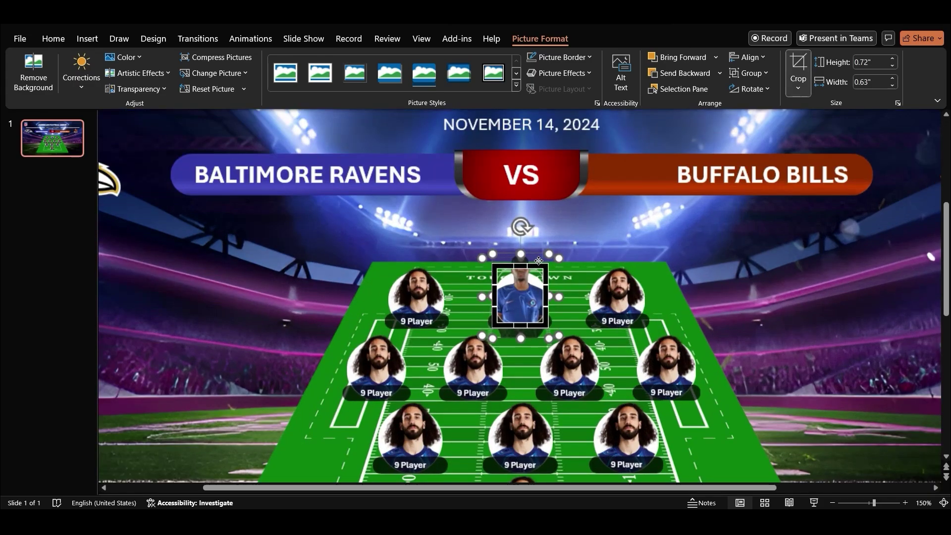
{"action": "left_click_drag", "start_coordinate": [558, 369], "coordinate": [567, 389]}
{"action": "left_click_drag", "start_coordinate": [565, 317], "coordinate": [564, 313]}
{"action": "left_click", "coordinate": [594, 308]}
- Replace the top row's rightmost player picture with 10018.png from the Team B folder
{"action": "right_click", "coordinate": [648, 299]}
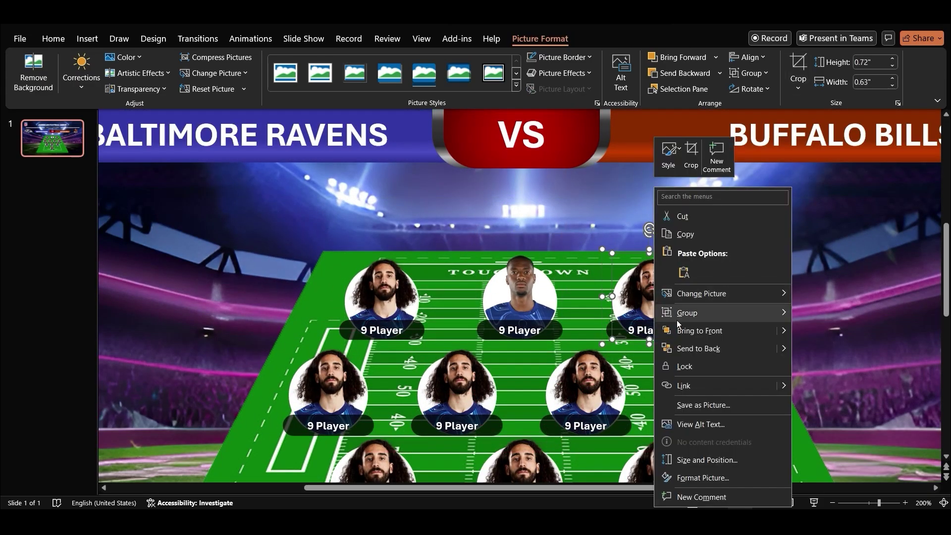
{"action": "mouse_move", "coordinate": [704, 292]}
{"action": "left_click", "coordinate": [812, 297]}
{"action": "double_click", "coordinate": [601, 300]}
- Crop the top-right player's photo, scaling it up and shifting it so the head and shoulders fill the circle
{"action": "right_click", "coordinate": [654, 297]}
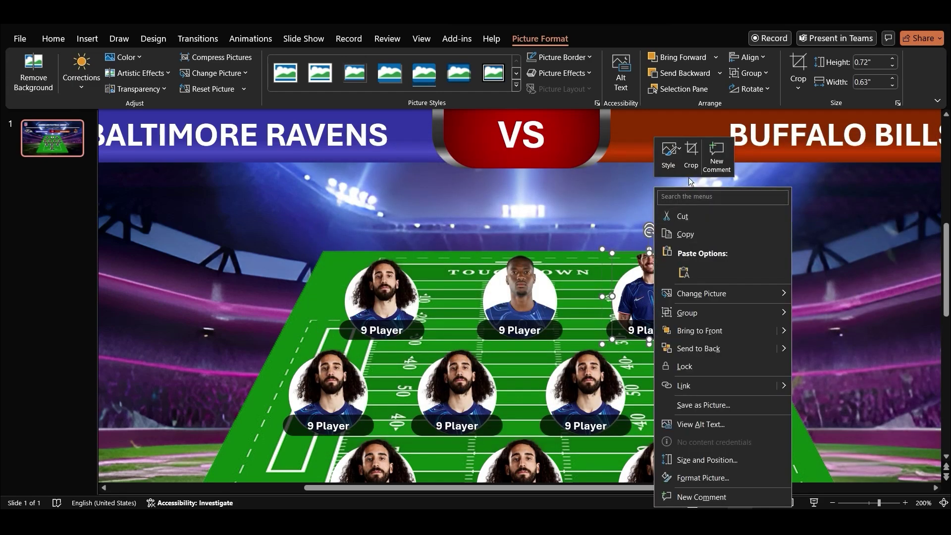
{"action": "left_click", "coordinate": [709, 150]}
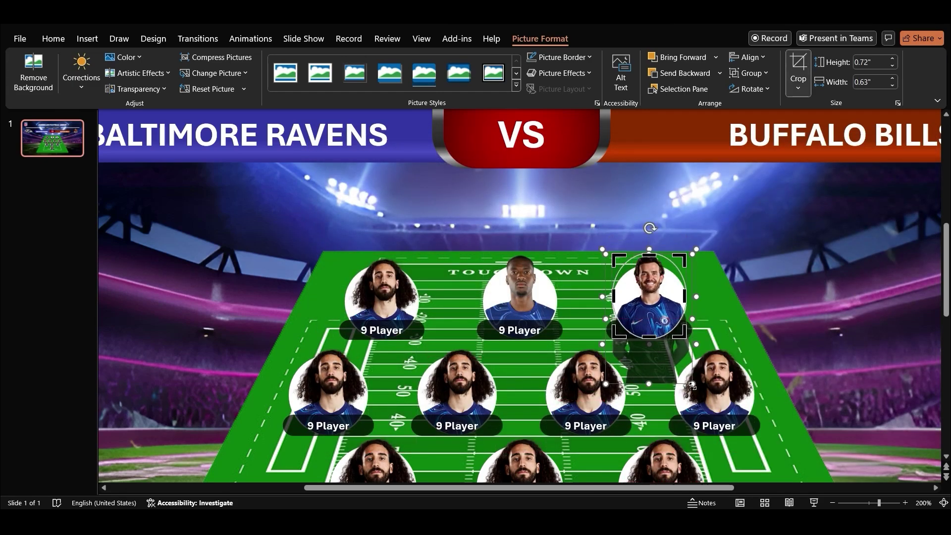
{"action": "left_click_drag", "start_coordinate": [692, 385], "coordinate": [709, 410]}
{"action": "left_click_drag", "start_coordinate": [655, 377], "coordinate": [649, 374]}
{"action": "left_click", "coordinate": [625, 342]}
- Replace the second row's leftmost player picture with 10019.png from the Team B folder
{"action": "scroll", "coordinate": [408, 333], "scroll_direction": "down", "scroll_amount": 2}
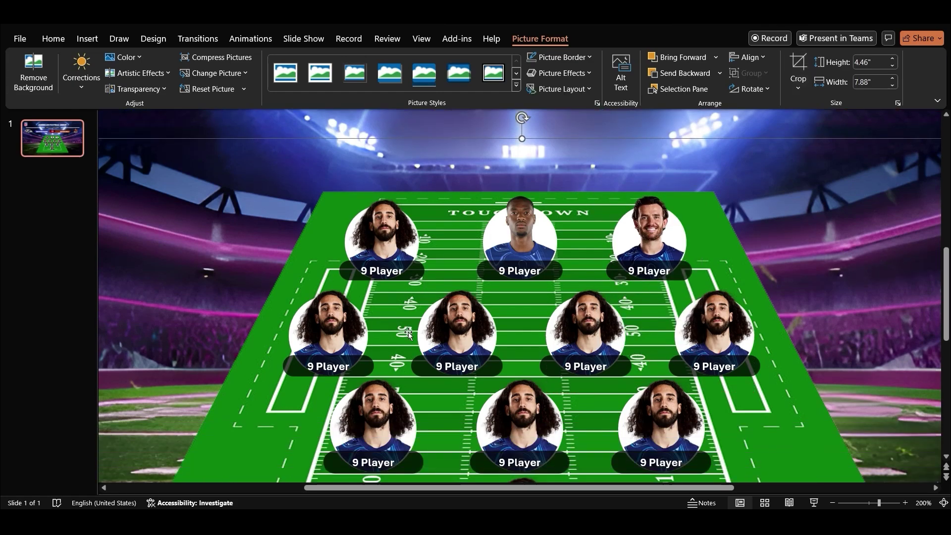
{"action": "left_click", "coordinate": [337, 322]}
{"action": "right_click", "coordinate": [337, 322]}
{"action": "left_click", "coordinate": [510, 296]}
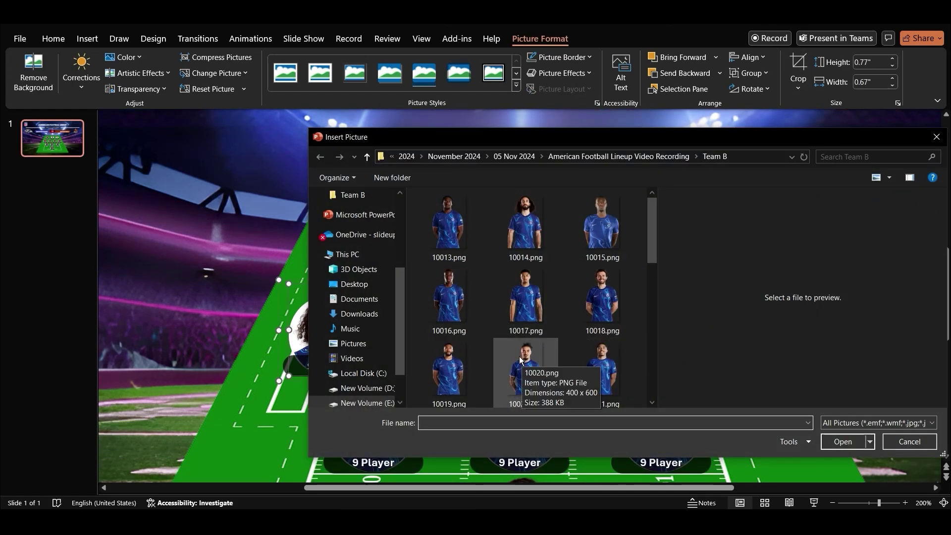
{"action": "double_click", "coordinate": [448, 369]}
- Enlarge and shift the second row's leftmost photo within its crop so the head and shoulders fill the circle
{"action": "right_click", "coordinate": [344, 331]}
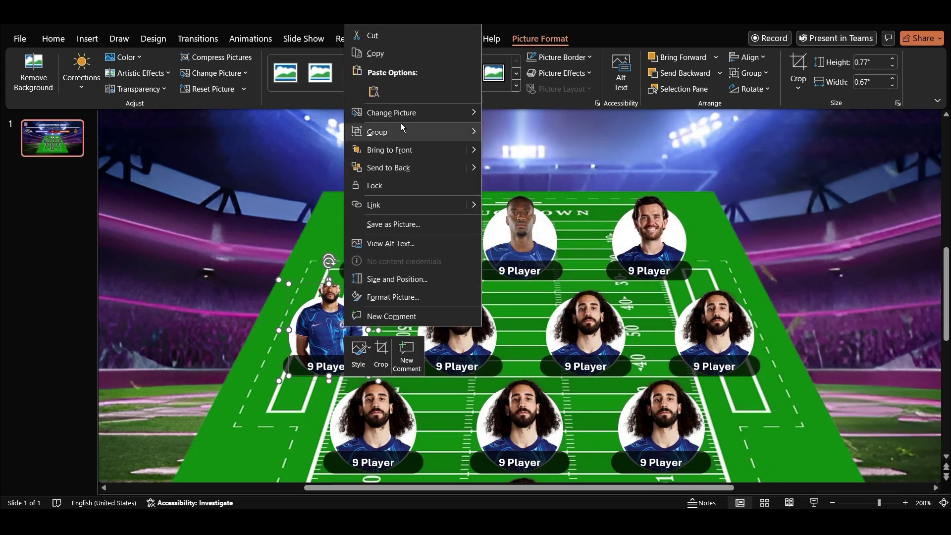
{"action": "left_click", "coordinate": [381, 352]}
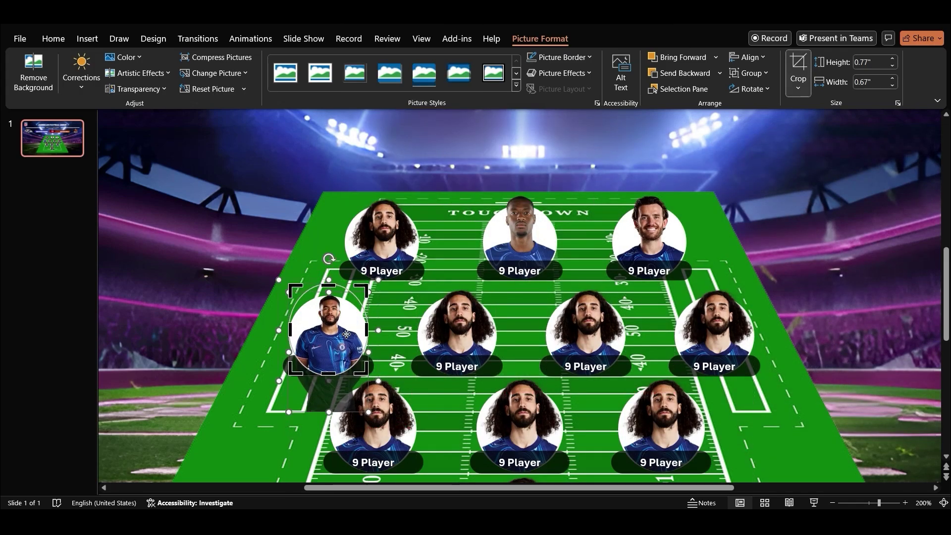
{"action": "left_click_drag", "start_coordinate": [368, 292], "coordinate": [383, 271]}
{"action": "left_click_drag", "start_coordinate": [377, 297], "coordinate": [377, 309]}
{"action": "left_click_drag", "start_coordinate": [382, 443], "coordinate": [389, 453]}
{"action": "left_click_drag", "start_coordinate": [342, 337], "coordinate": [341, 346]}
{"action": "left_click_drag", "start_coordinate": [388, 462], "coordinate": [392, 471]}
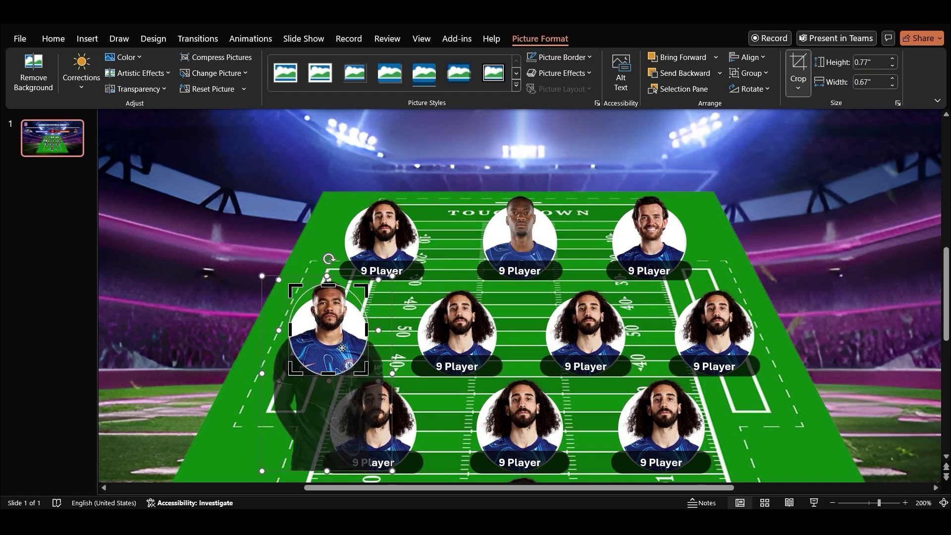
{"action": "left_click_drag", "start_coordinate": [342, 348], "coordinate": [342, 355]}
{"action": "left_click", "coordinate": [396, 322]}
- Replace the second row's second player picture with 10020.png and crop it to the head and shoulders
{"action": "right_click", "coordinate": [464, 327]}
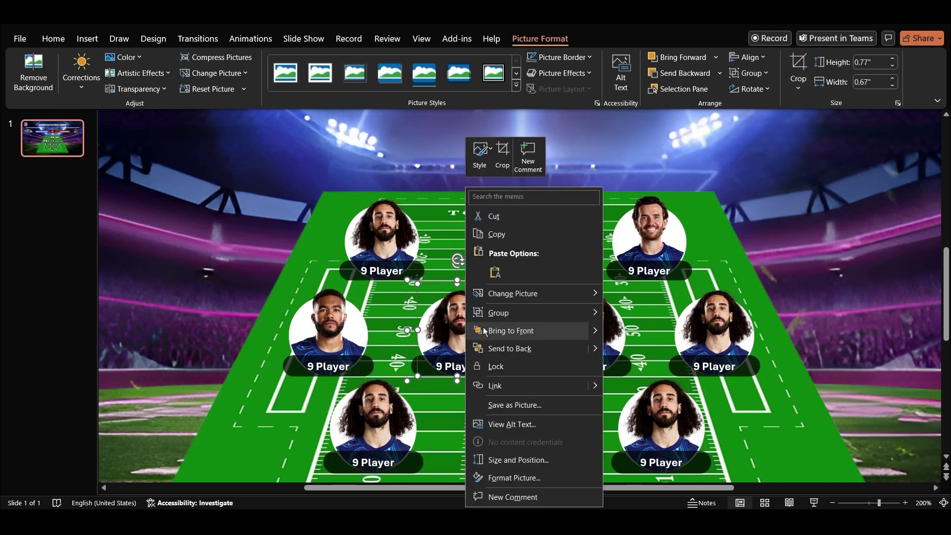
{"action": "mouse_move", "coordinate": [525, 293]}
{"action": "left_click", "coordinate": [639, 295]}
{"action": "double_click", "coordinate": [533, 364]}
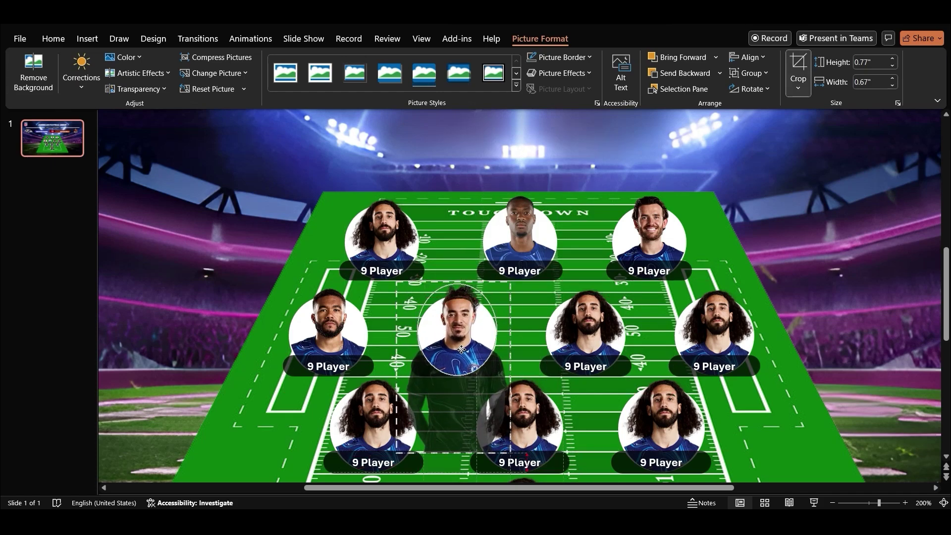
- Replace the second row's third player picture with 10021.png from the Team B folder
{"action": "right_click", "coordinate": [597, 326]}
{"action": "left_click", "coordinate": [583, 325]}
{"action": "right_click", "coordinate": [582, 325]}
{"action": "mouse_move", "coordinate": [710, 297]}
{"action": "left_click", "coordinate": [758, 296]}
{"action": "double_click", "coordinate": [593, 355]}
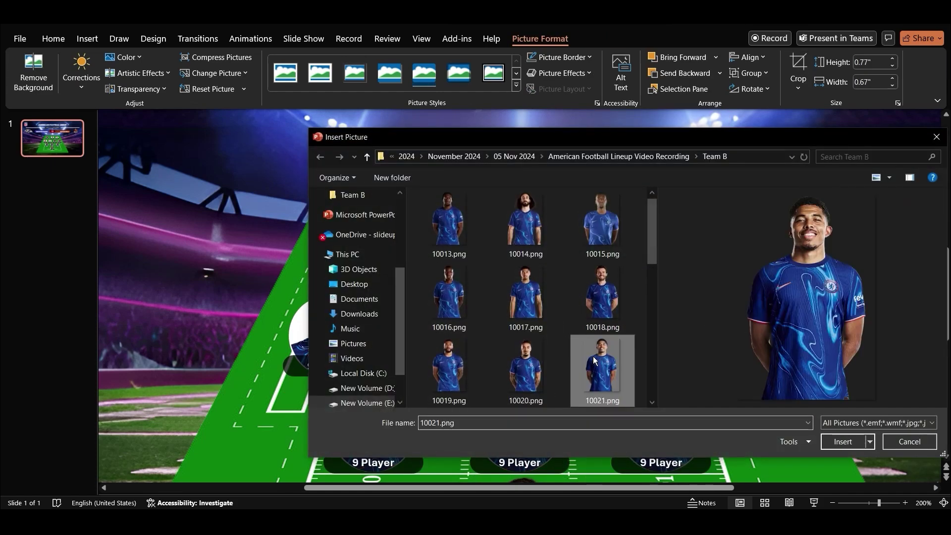
- Scale up and reposition the second row's third photo within its crop so the head and shoulders fill the circle
{"action": "right_click", "coordinate": [599, 341]}
{"action": "left_click", "coordinate": [636, 363]}
{"action": "mouse_move", "coordinate": [630, 293]}
{"action": "left_mouse_down"}
{"action": "mouse_move", "coordinate": [651, 276]}
{"action": "mouse_move", "coordinate": [640, 307]}
{"action": "left_mouse_up"}
{"action": "left_click", "coordinate": [660, 310]}
- Replace the second row's rightmost player picture with 10023.png and enlarge it within its crop to fill the circle
{"action": "right_click", "coordinate": [725, 317]}
{"action": "mouse_move", "coordinate": [763, 297]}
{"action": "left_click", "coordinate": [693, 296]}
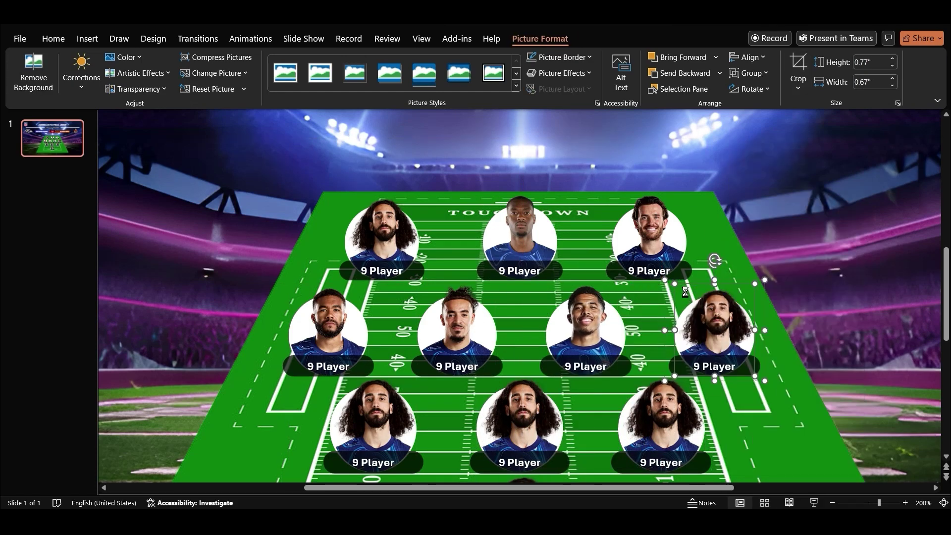
{"action": "scroll", "coordinate": [640, 284], "scroll_direction": "down", "scroll_amount": 1}
{"action": "double_click", "coordinate": [533, 359]}
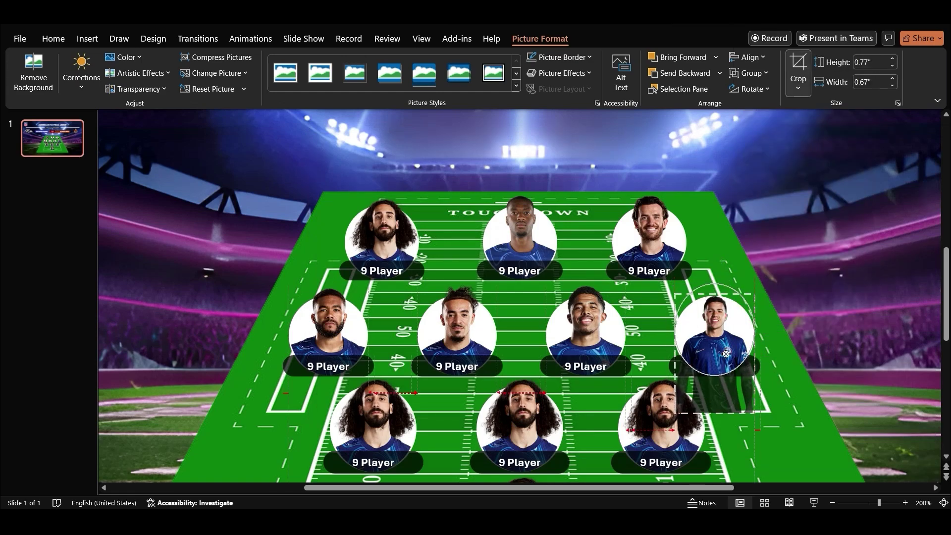
- Replace the third row's leftmost player picture with 10022.png from the Team B folder
{"action": "scroll", "coordinate": [654, 361], "scroll_direction": "down", "scroll_amount": 1}
{"action": "left_click", "coordinate": [389, 368]}
{"action": "right_click", "coordinate": [389, 368]}
{"action": "left_click", "coordinate": [560, 153]}
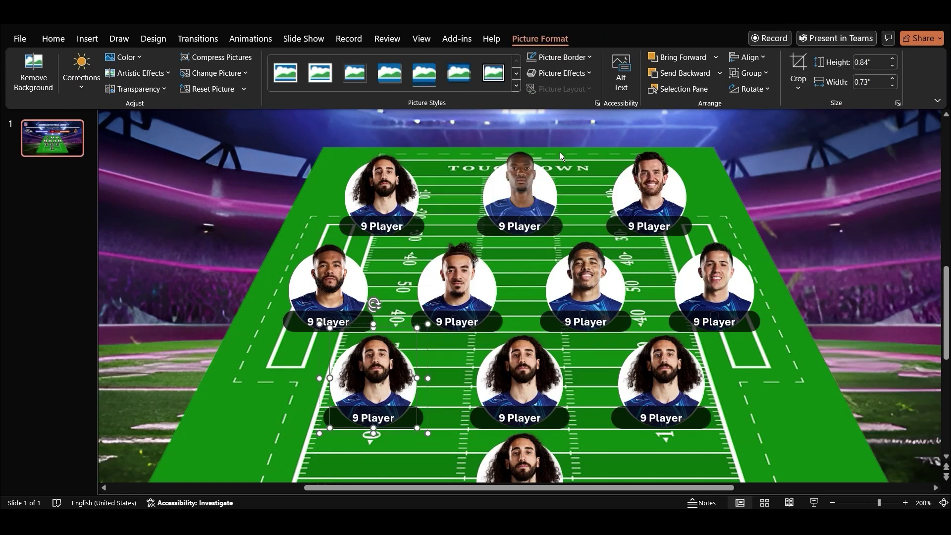
{"action": "double_click", "coordinate": [465, 374]}
- Crop the third row's leftmost photo, scaling it up so the head and shoulders fill the circle
{"action": "right_click", "coordinate": [385, 384]}
{"action": "left_click", "coordinate": [426, 409]}
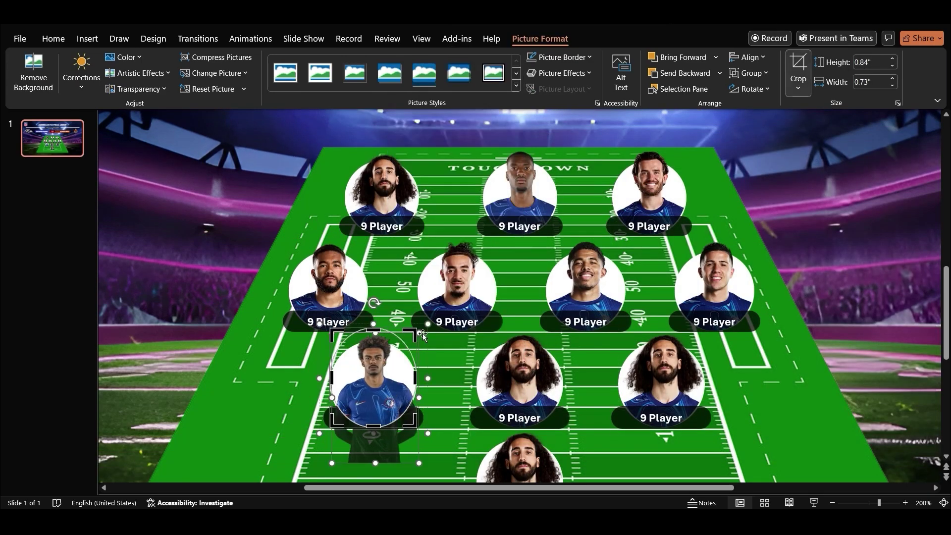
{"action": "left_click_drag", "start_coordinate": [423, 334], "coordinate": [444, 312]}
{"action": "left_click", "coordinate": [446, 312], "text": "shift"}
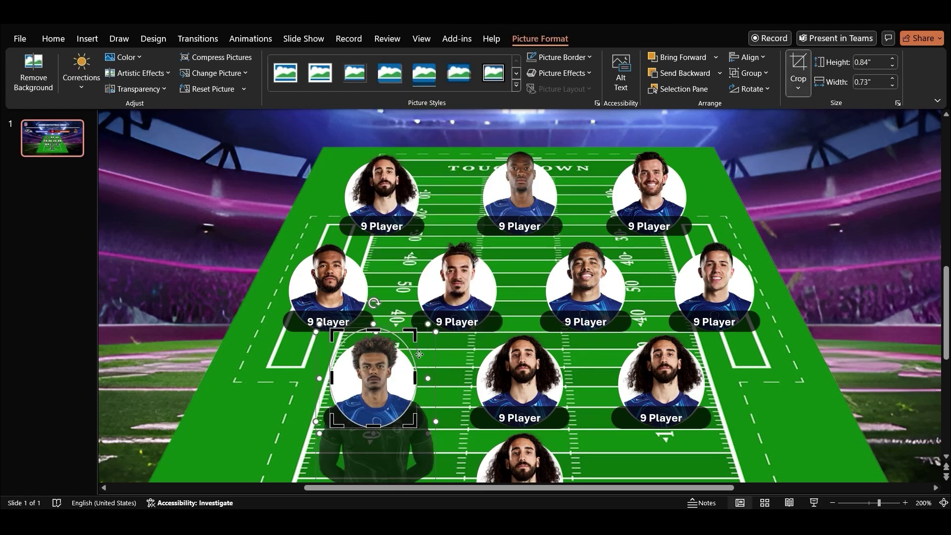
- Replace the third row's middle player picture with the braided-hair player from Team B and shift it within its crop
{"action": "right_click", "coordinate": [526, 364]}
{"action": "left_click", "coordinate": [574, 146]}
{"action": "left_click", "coordinate": [694, 147]}
{"action": "double_click", "coordinate": [586, 331]}
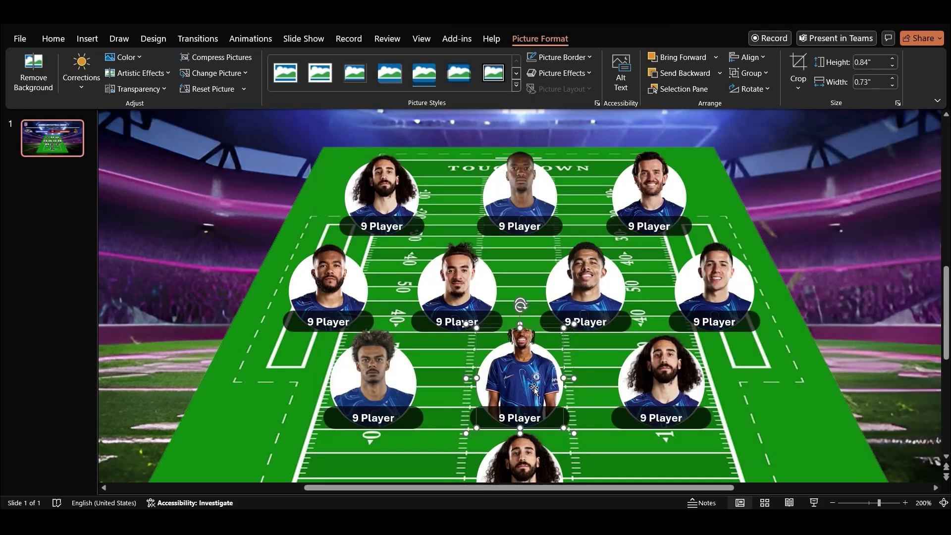
{"action": "scroll", "coordinate": [520, 298], "scroll_direction": "down", "scroll_amount": 1}
{"action": "left_click_drag", "start_coordinate": [543, 339], "coordinate": [533, 312]}
- Replace the third row's rightmost player picture with another Team B photo and crop it to the head and shoulders
{"action": "right_click", "coordinate": [667, 319]}
{"action": "left_click", "coordinate": [713, 293]}
{"action": "left_click", "coordinate": [836, 294]}
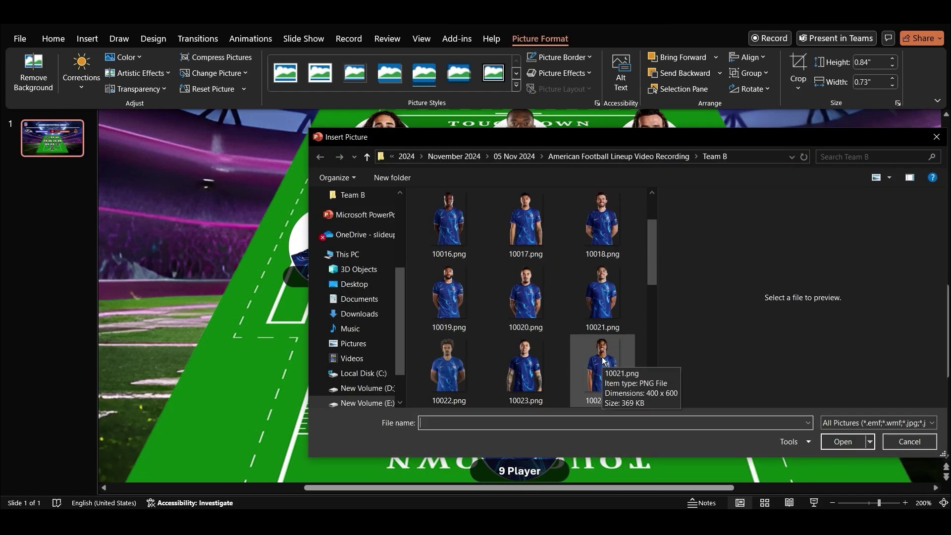
{"action": "scroll", "coordinate": [603, 360], "scroll_direction": "down", "scroll_amount": 2}
{"action": "left_click", "coordinate": [603, 299]}
{"action": "left_click", "coordinate": [842, 439]}
{"action": "left_click", "coordinate": [798, 66]}
{"action": "mouse_move", "coordinate": [669, 331]}
{"action": "left_mouse_down"}
{"action": "mouse_move", "coordinate": [668, 353]}
{"action": "mouse_move", "coordinate": [668, 346]}
{"action": "left_mouse_up"}
- Replace the bottom player's picture with an unused Team B photo and crop it so the head and shoulders fill the circle
{"action": "right_click", "coordinate": [525, 417]}
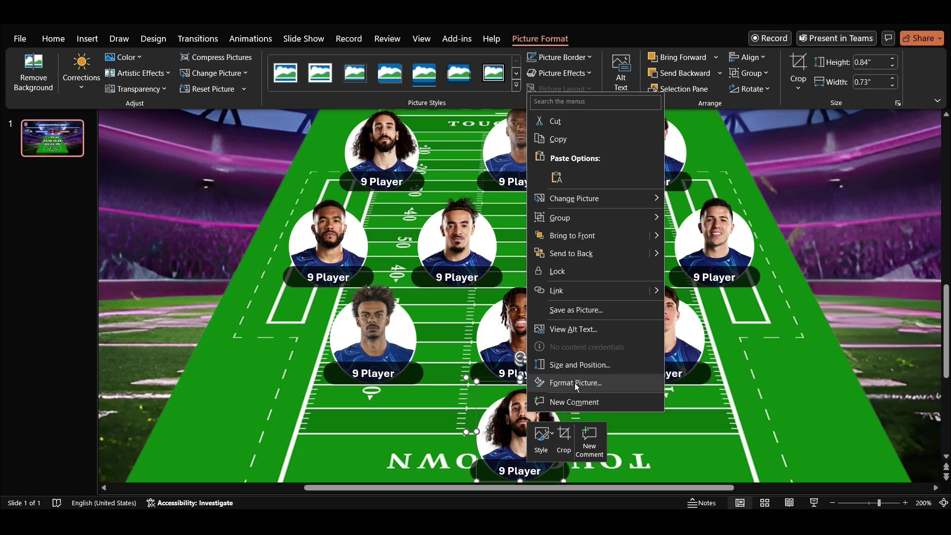
{"action": "left_click", "coordinate": [571, 198]}
{"action": "left_click", "coordinate": [698, 197]}
{"action": "scroll", "coordinate": [602, 347], "scroll_direction": "down", "scroll_amount": 2}
{"action": "double_click", "coordinate": [602, 357]}
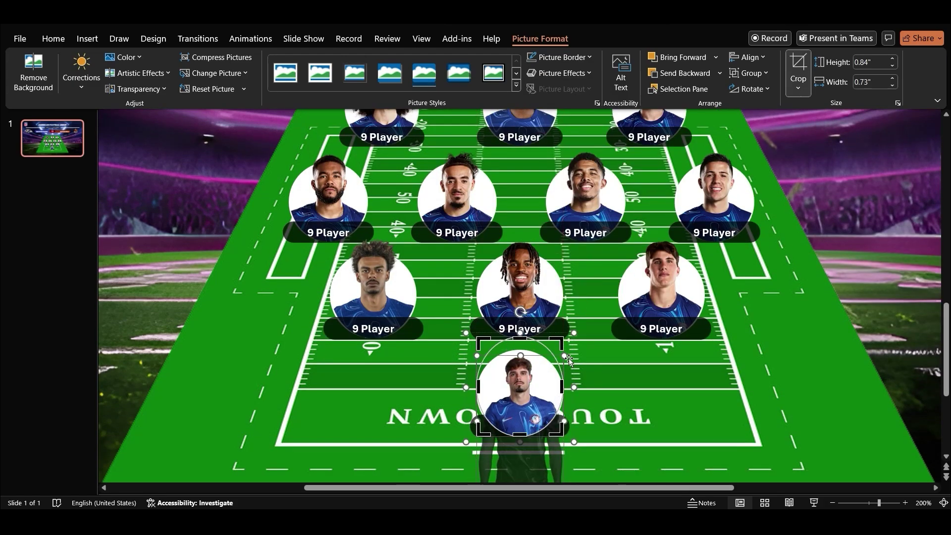
- Change the top row's middle label number to 22 and the right label number to 7
{"action": "scroll", "coordinate": [504, 247], "scroll_direction": "up", "scroll_amount": 2}
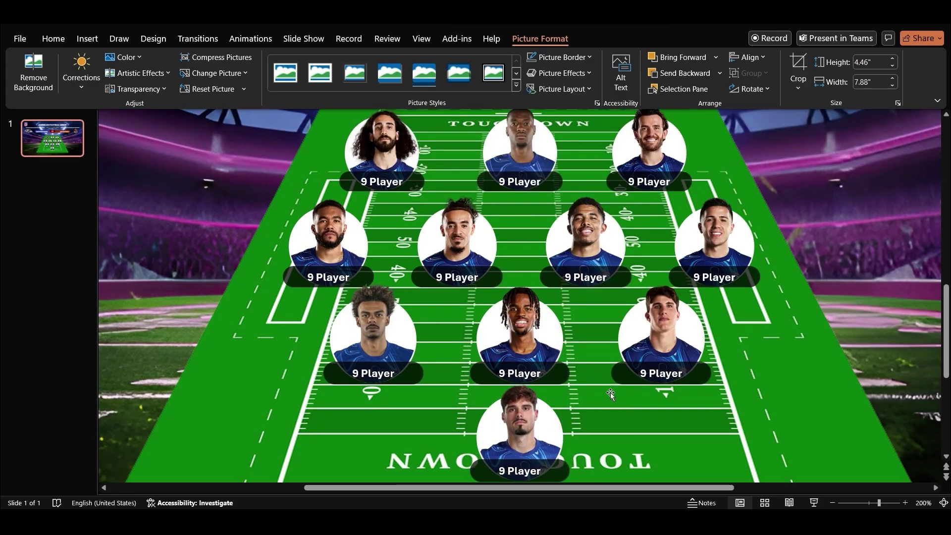
{"action": "double_click", "coordinate": [502, 196]}
{"action": "type", "text": "22"}
{"action": "double_click", "coordinate": [631, 196]}
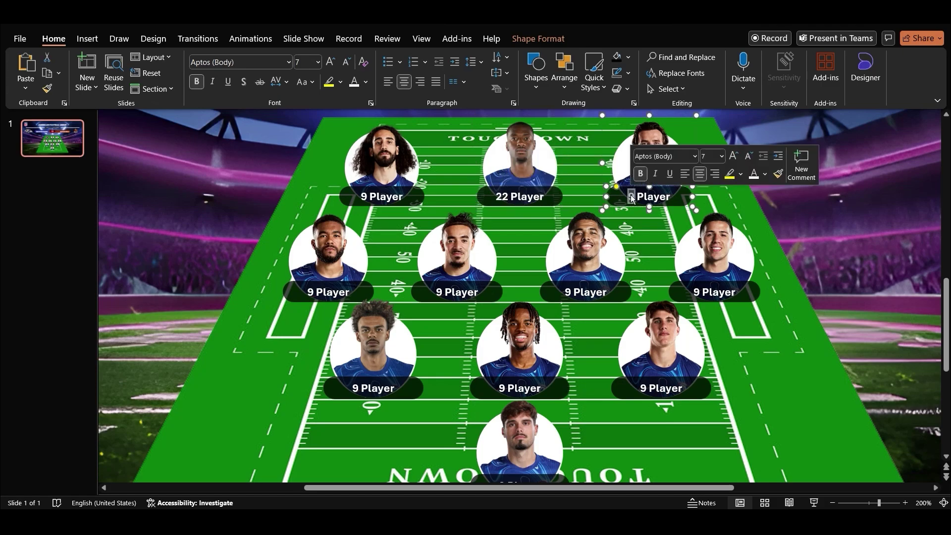
{"action": "type", "text": "7"}
- Renumber the second row's labels 6, 12, 25 and 15, and the third row's leftmost label 4
{"action": "double_click", "coordinate": [310, 291]}
{"action": "type", "text": "6"}
{"action": "double_click", "coordinate": [437, 292]}
{"action": "type", "text": "12"}
{"action": "double_click", "coordinate": [568, 292]}
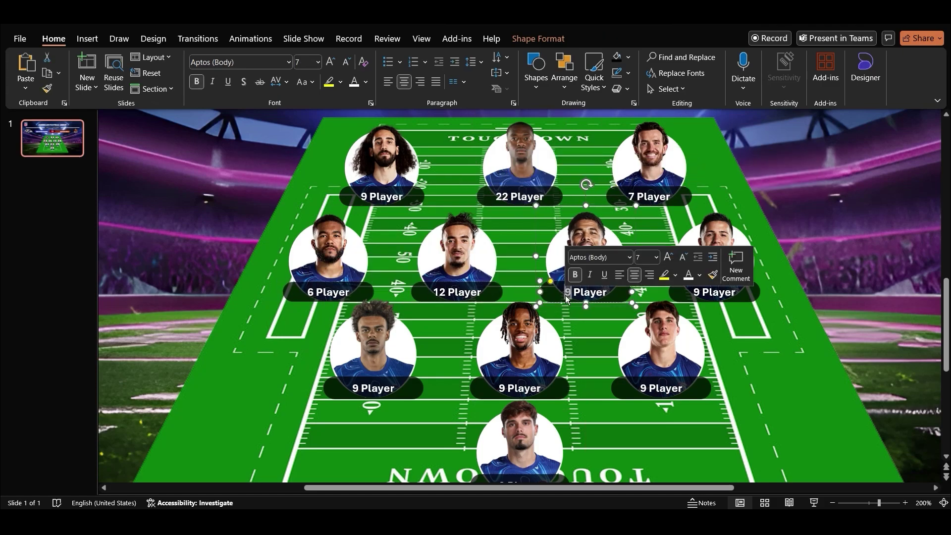
{"action": "type", "text": "25"}
{"action": "double_click", "coordinate": [696, 292]}
{"action": "type", "text": "4"}
- Renumber the third row's middle and right labels 1 and 5, and the bottom player's label 6
{"action": "double_click", "coordinate": [502, 388]}
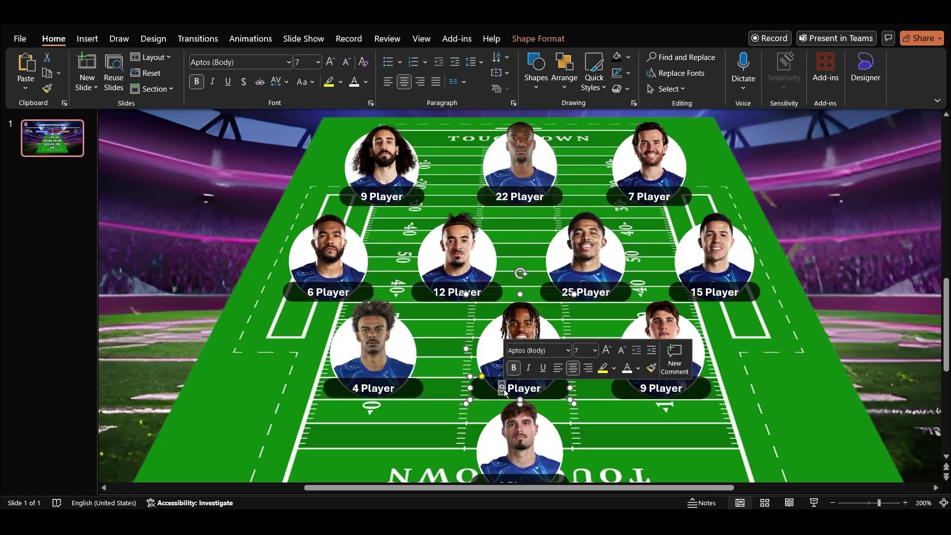
{"action": "type", "text": "1"}
{"action": "double_click", "coordinate": [644, 388]}
{"action": "type", "text": "5"}
{"action": "scroll", "coordinate": [630, 396], "scroll_direction": "down", "scroll_amount": 1}
{"action": "double_click", "coordinate": [502, 441]}
{"action": "type", "text": "6"}
- Move the three top-row players with their labels slightly up the field
{"action": "scroll", "coordinate": [630, 411], "scroll_direction": "down", "scroll_amount": 10}
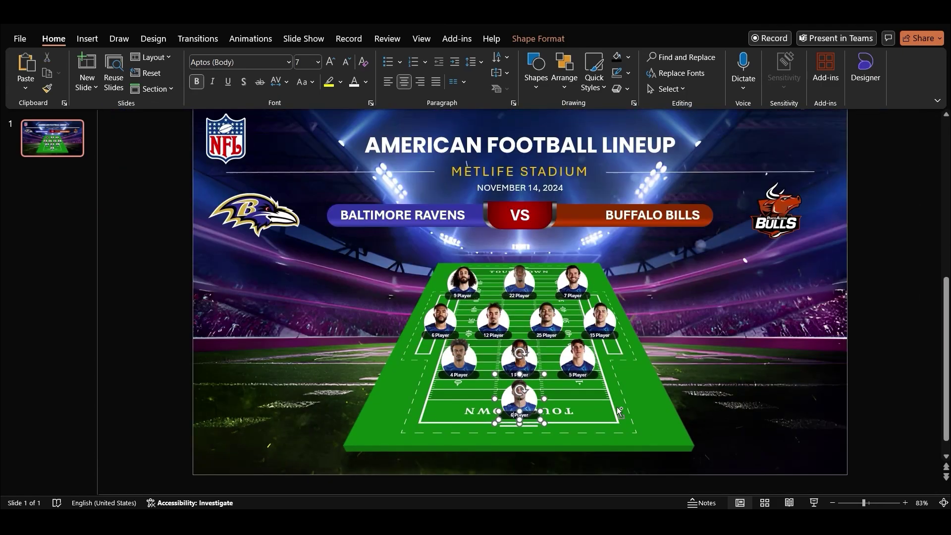
{"action": "left_click", "coordinate": [462, 280]}
{"action": "left_click", "coordinate": [520, 280], "text": "shift"}
{"action": "left_click", "coordinate": [573, 280], "text": "shift"}
{"action": "key", "text": "Up"}
{"action": "key", "text": "Up"}
{"action": "key", "text": "Up"}
- Move the second row, third row and bottom player with their labels slightly up to even out the row spacing
{"action": "left_click", "coordinate": [441, 319]}
{"action": "key", "text": "Up"}
{"action": "key", "text": "Up"}
{"action": "key", "text": "Up"}
{"action": "left_click", "coordinate": [579, 360], "text": "shift"}
{"action": "left_click_drag", "start_coordinate": [580, 360], "coordinate": [580, 352]}
{"action": "left_click_drag", "start_coordinate": [518, 397], "coordinate": [518, 394]}
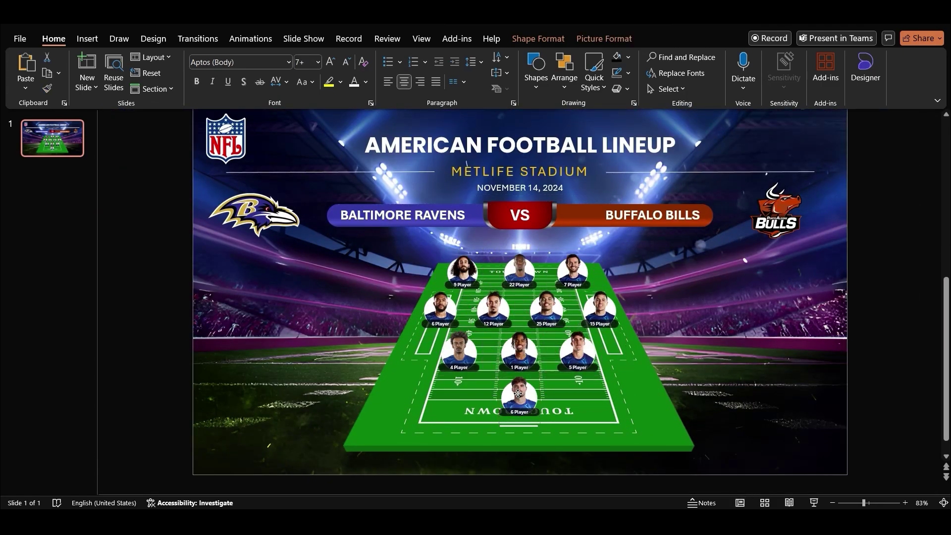
{"action": "left_click", "coordinate": [564, 69]}
{"action": "left_click", "coordinate": [595, 178]}
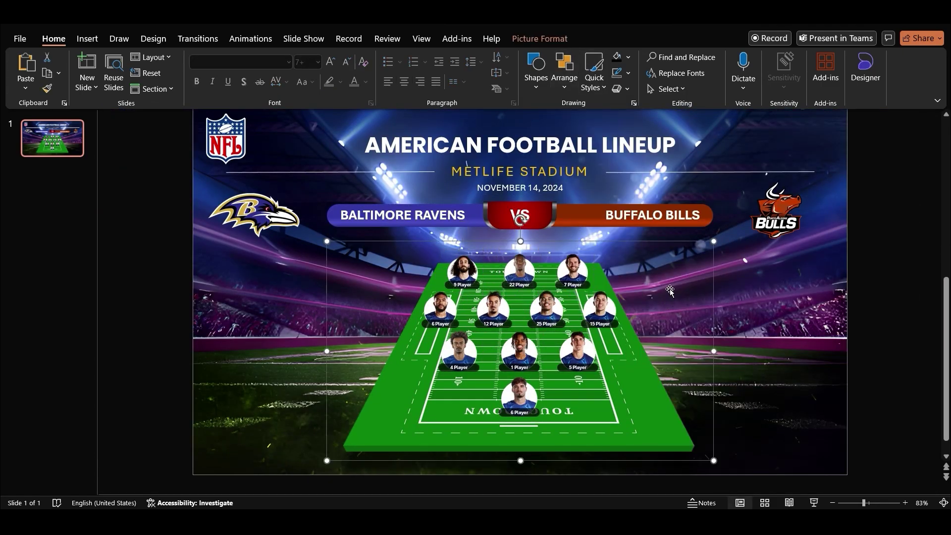
{"action": "left_click", "coordinate": [288, 297]}
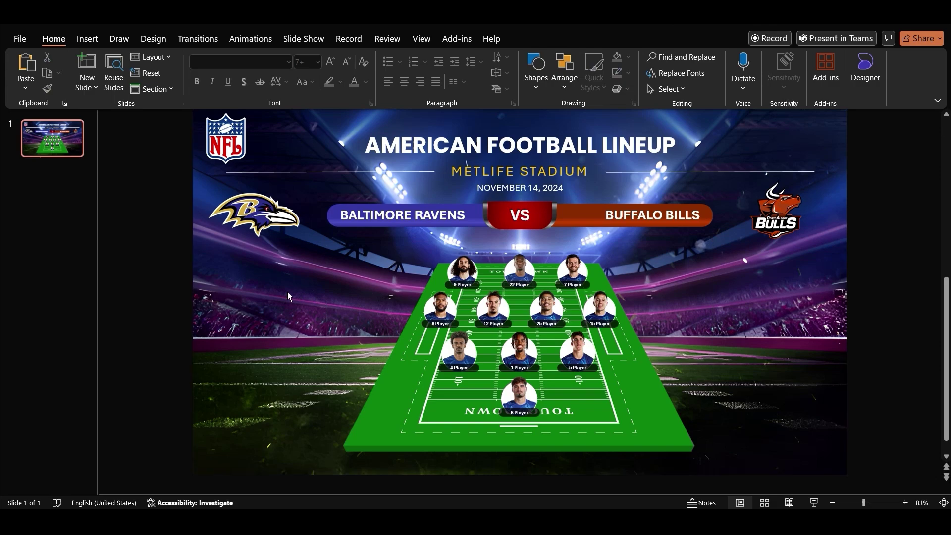
- Draw a rounded rectangle about 2.23 by 0.45 inches below the Ravens logo and label it SUBSTITUTES
{"action": "left_click", "coordinate": [536, 79]}
{"action": "left_click", "coordinate": [602, 119]}
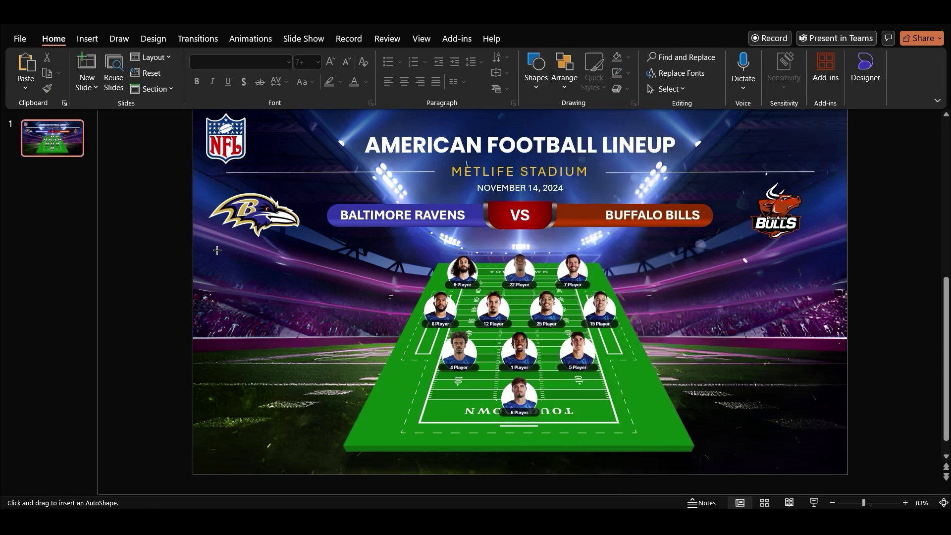
{"action": "left_click_drag", "start_coordinate": [308, 270], "coordinate": [325, 263]}
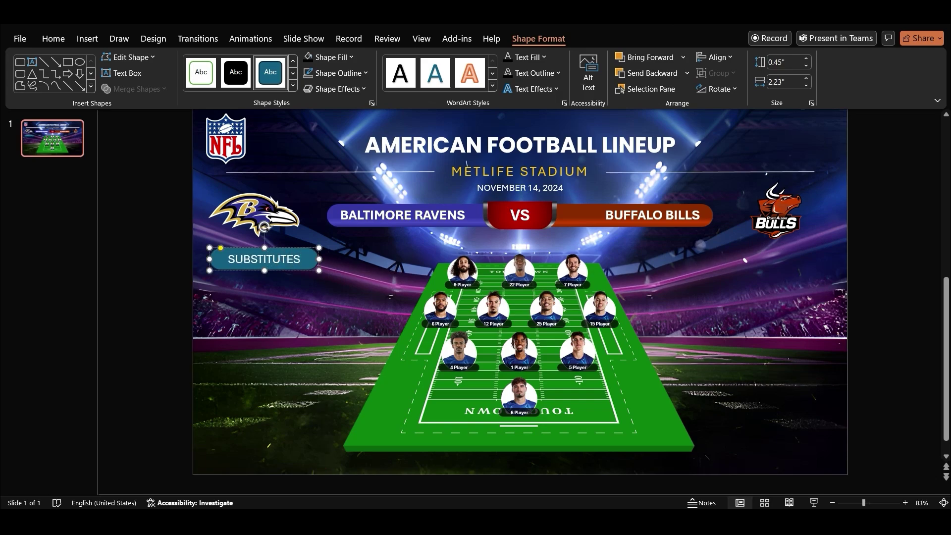
- Format the SUBSTITUTES shape with bold text, slide background fill and a white inner centre shadow with 9 pt blur
{"action": "right_click", "coordinate": [304, 248]}
{"action": "left_click", "coordinate": [347, 480]}
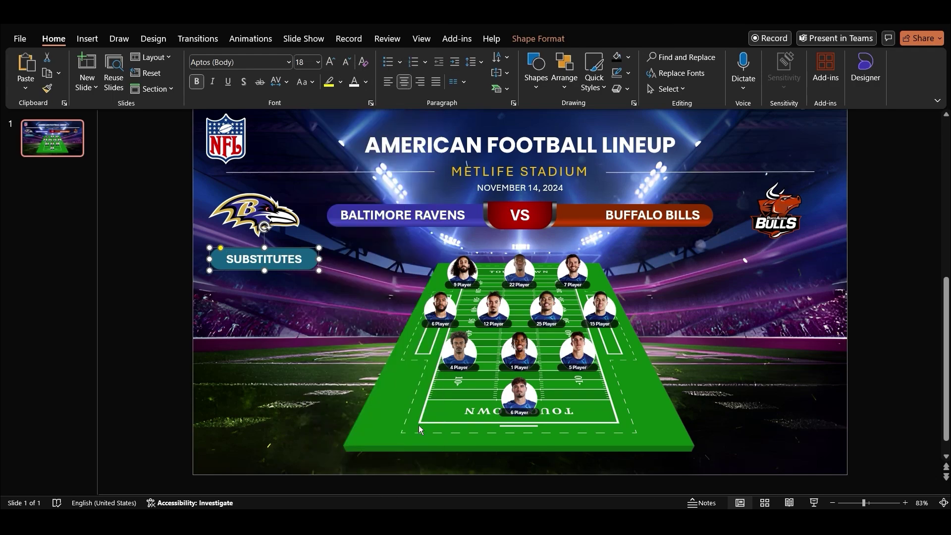
{"action": "left_click", "coordinate": [914, 219]}
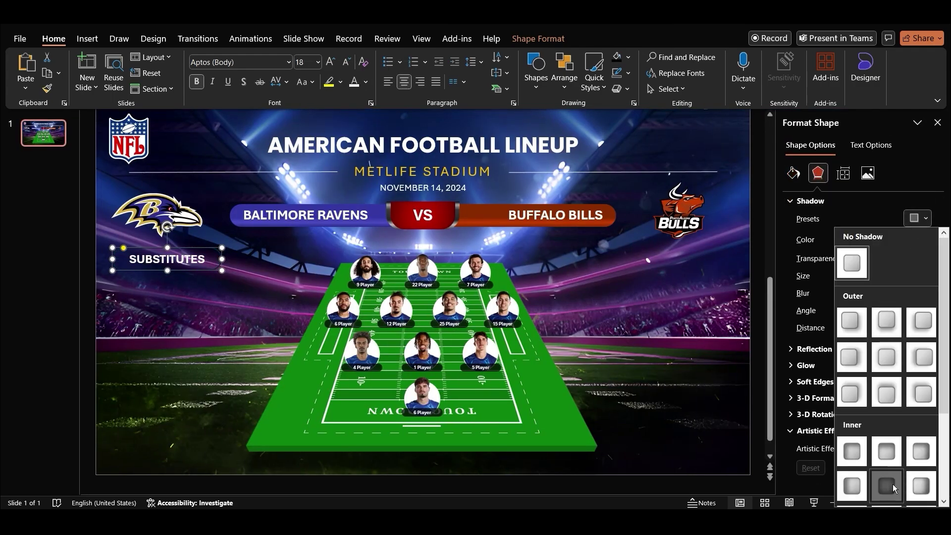
{"action": "left_click", "coordinate": [890, 358]}
{"action": "left_click", "coordinate": [919, 239]}
{"action": "left_click", "coordinate": [856, 299]}
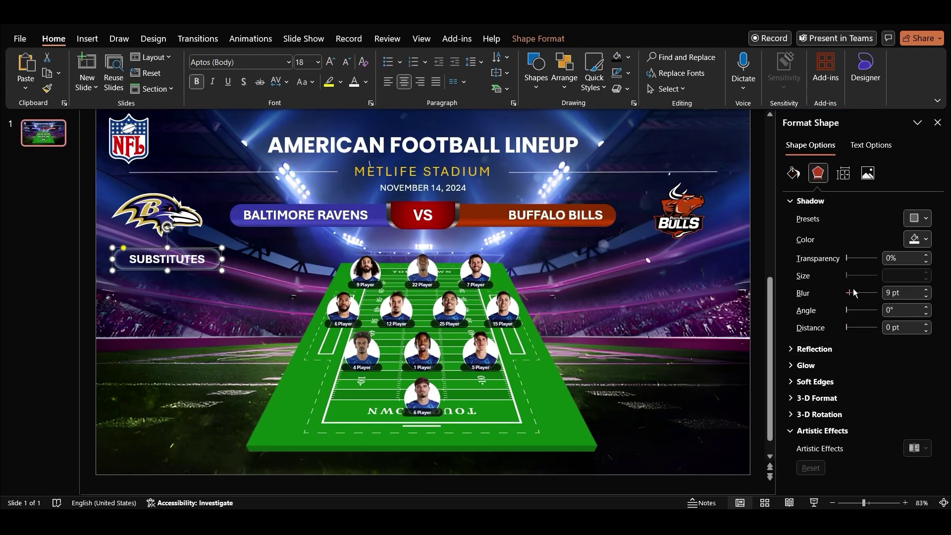
- Remove the outline from the SUBSTITUTES shape
{"action": "left_click", "coordinate": [793, 173]}
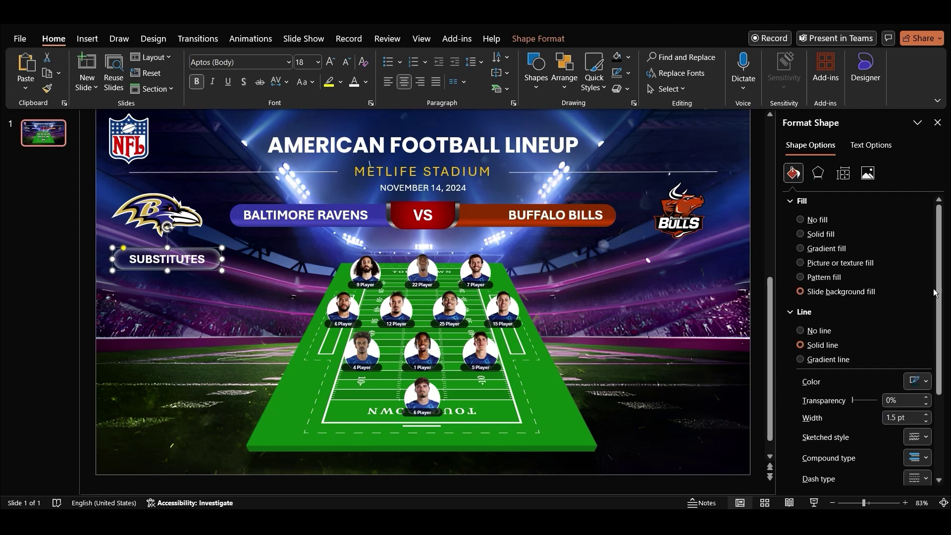
{"action": "left_click", "coordinate": [822, 331]}
{"action": "left_click", "coordinate": [206, 303]}
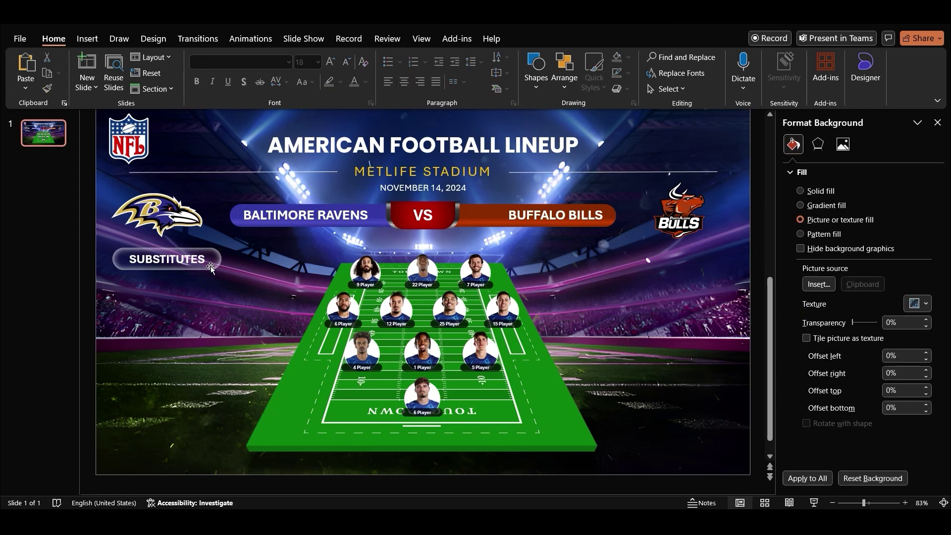
- Duplicate the SUBSTITUTES shape directly below itself and fill the copy with the blue sampled from the Baltimore Ravens bar
{"action": "left_click", "coordinate": [210, 266]}
{"action": "left_click", "coordinate": [937, 122]}
{"action": "left_click_drag", "start_coordinate": [308, 269], "coordinate": [308, 296], "text": "ctrl+shift"}
{"action": "left_click", "coordinate": [629, 57]}
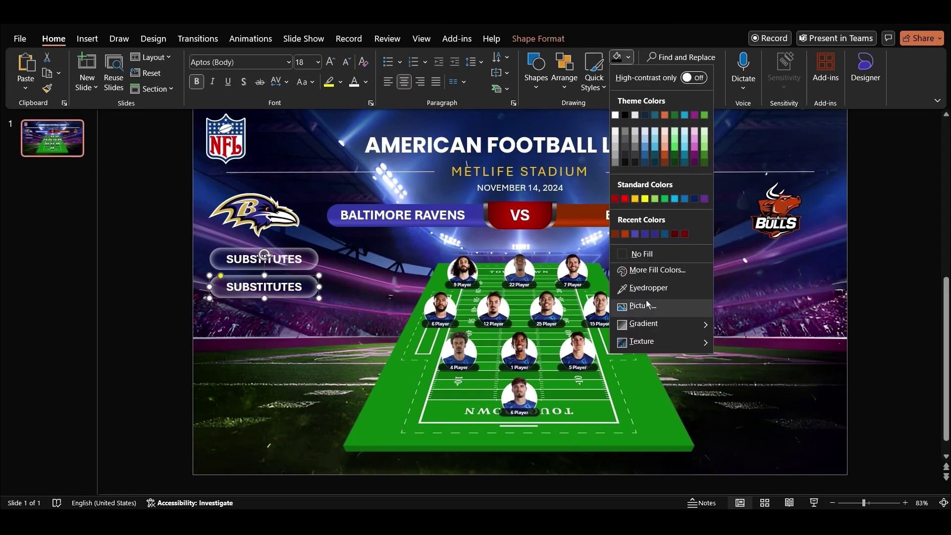
{"action": "left_click", "coordinate": [646, 287]}
{"action": "left_click", "coordinate": [480, 211]}
- Remove the inner shadow from the blue copy below the SUBSTITUTES heading
{"action": "right_click", "coordinate": [307, 292]}
{"action": "left_click", "coordinate": [346, 417]}
{"action": "left_click", "coordinate": [917, 219]}
{"action": "left_click", "coordinate": [793, 252]}
- Reduce the blue bar's height slightly and replace its text with "22. Player Name" at 16 pt
{"action": "left_click_drag", "start_coordinate": [167, 298], "coordinate": [168, 294]}
{"action": "double_click", "coordinate": [167, 292]}
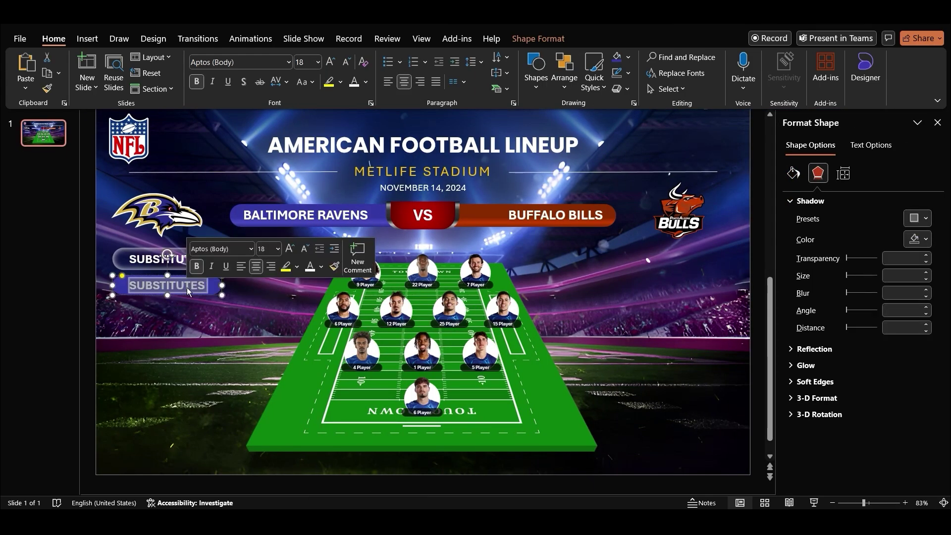
{"action": "type", "text": "22. Player Name"}
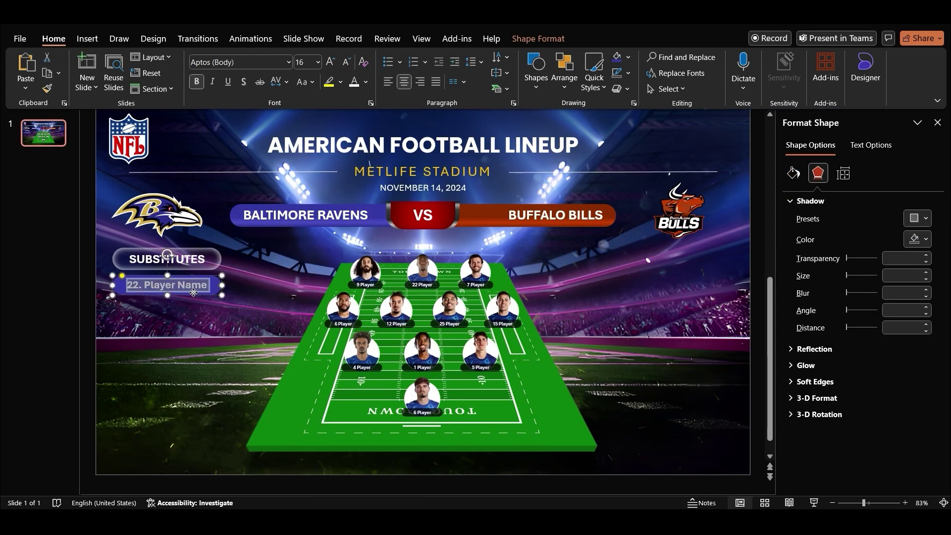
- Set the blue player bar's text to 14 pt with 0" top and bottom margins, and reduce the bar's height slightly
{"action": "left_click", "coordinate": [347, 62]}
{"action": "left_click_drag", "start_coordinate": [168, 295], "coordinate": [212, 312]}
{"action": "left_click", "coordinate": [497, 73]}
{"action": "left_click", "coordinate": [526, 210]}
{"action": "left_click", "coordinate": [925, 356]}
{"action": "left_click", "coordinate": [926, 339]}
- Duplicate the blue player bar downward into an evenly spaced list of six and renumber the copies 7, 6, 12, 25 and 15
{"action": "key", "text": "ctrl+d"}
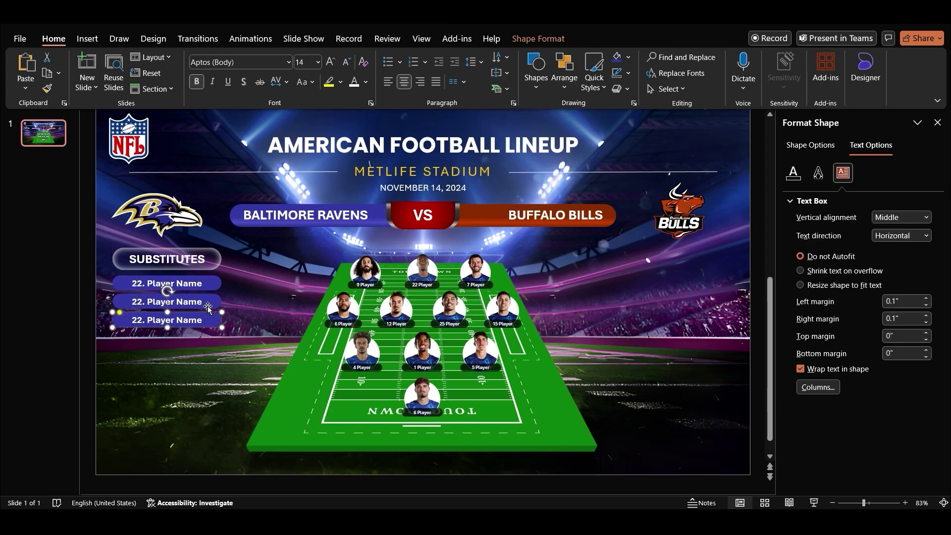
{"action": "key", "text": "ctrl+d"}
{"action": "key", "text": "ctrl+d"}
{"action": "key", "text": "ctrl+d"}
{"action": "double_click", "coordinate": [138, 320]}
{"action": "type", "text": "6"}
{"action": "double_click", "coordinate": [137, 338]}
{"action": "type", "text": "12"}
{"action": "double_click", "coordinate": [137, 356]}
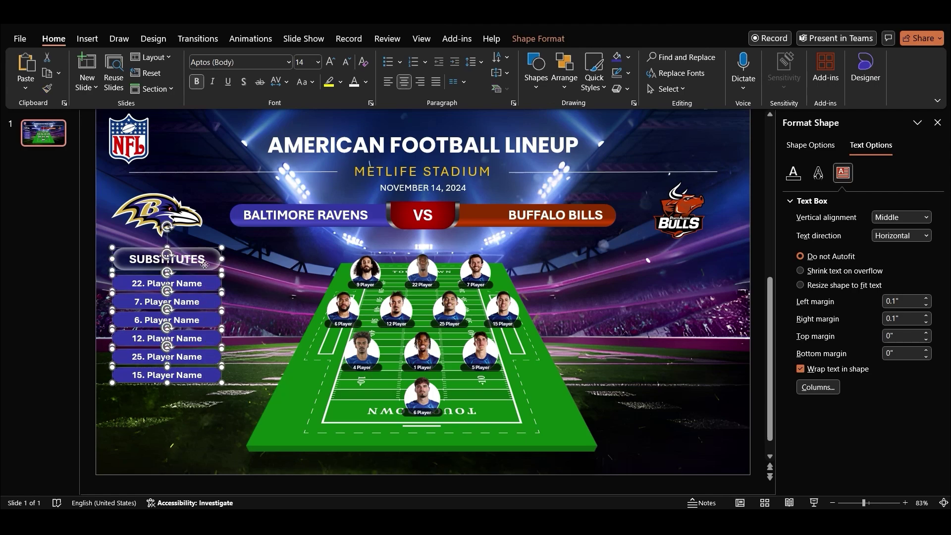
- Align the SUBSTITUTES heading and the six player bars below it on their centres
{"action": "left_click", "coordinate": [564, 75]}
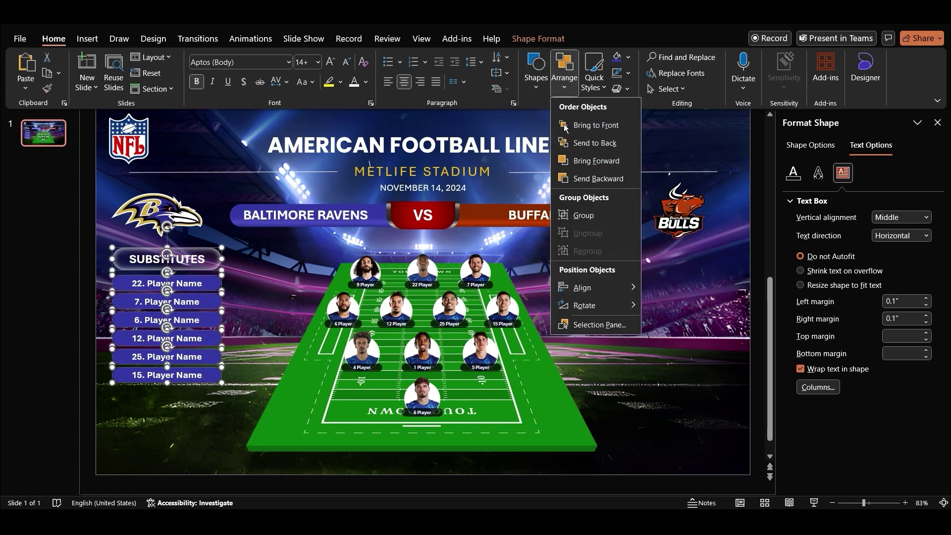
{"action": "mouse_move", "coordinate": [576, 292]}
{"action": "left_click", "coordinate": [644, 305]}
{"action": "left_click", "coordinate": [238, 301]}
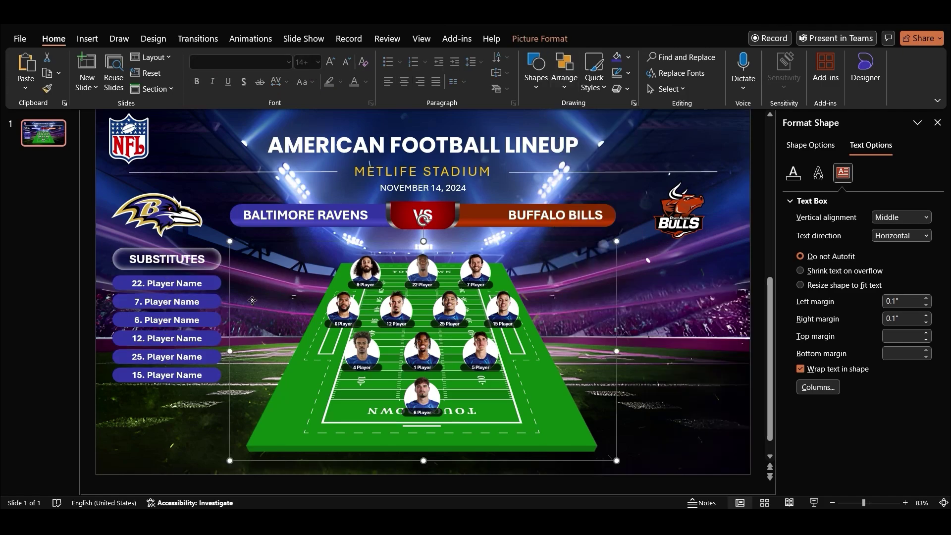
{"action": "left_click", "coordinate": [127, 299]}
- Close the formatting pane, widen the slide thumbnails and duplicate slide 1
{"action": "left_click", "coordinate": [48, 139]}
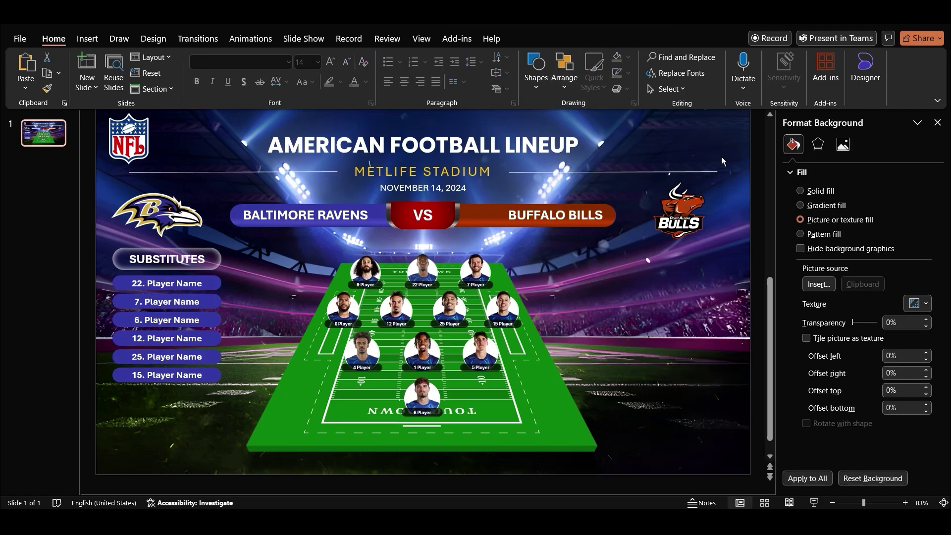
{"action": "left_click", "coordinate": [938, 123]}
{"action": "left_click_drag", "start_coordinate": [79, 149], "coordinate": [96, 150]}
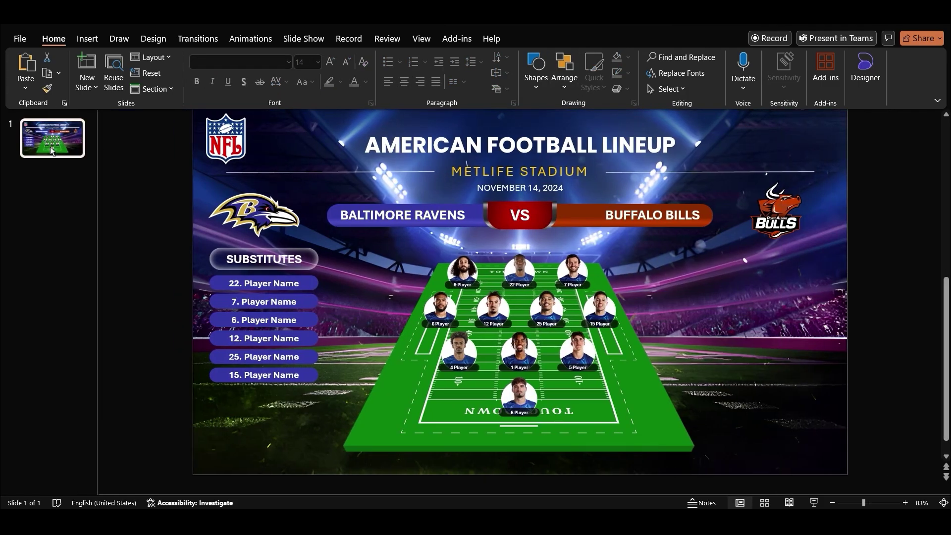
{"action": "key", "text": "ctrl+d"}
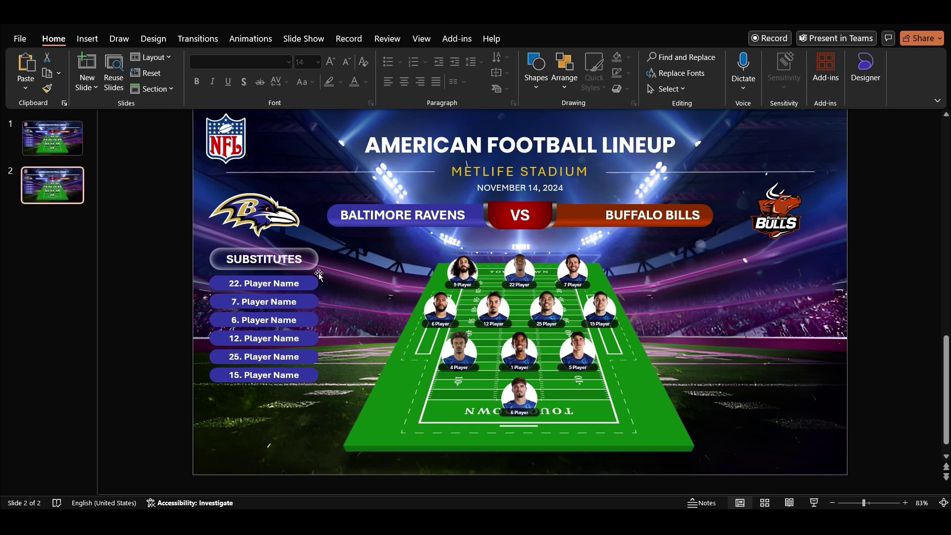
- Copy the SUBSTITUTES heading's formatting to the Baltimore Ravens bar on slide 2 and set its left text margin to 0.2"
{"action": "left_click", "coordinate": [308, 261]}
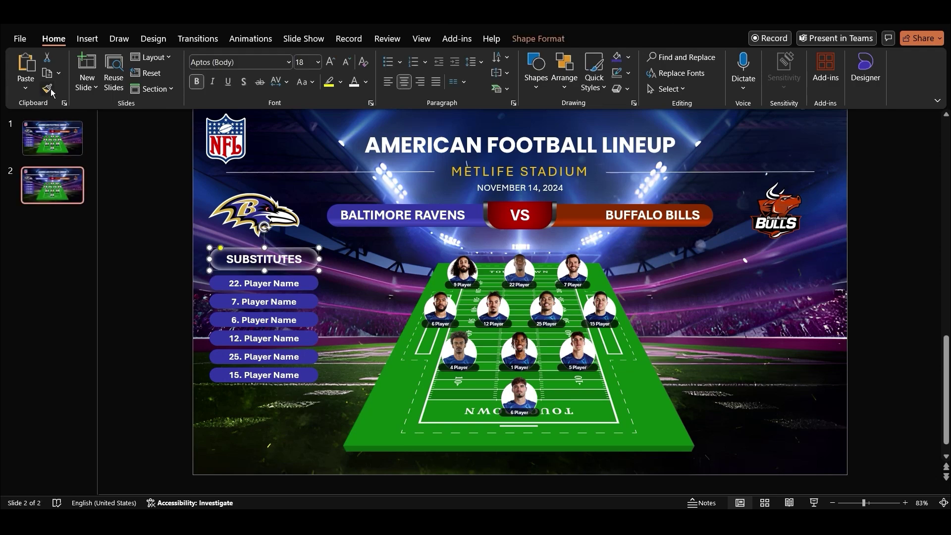
{"action": "left_click", "coordinate": [335, 221]}
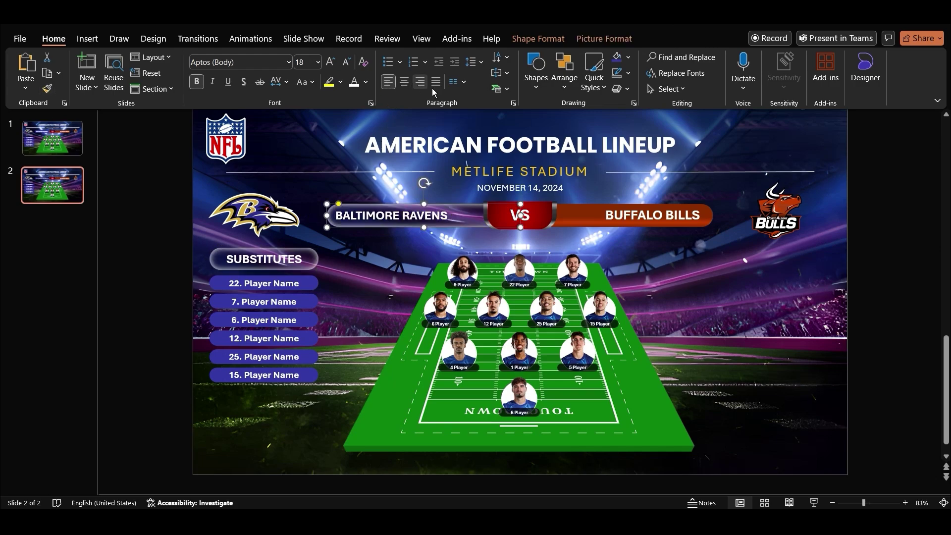
{"action": "left_click", "coordinate": [501, 85]}
{"action": "left_click", "coordinate": [538, 215]}
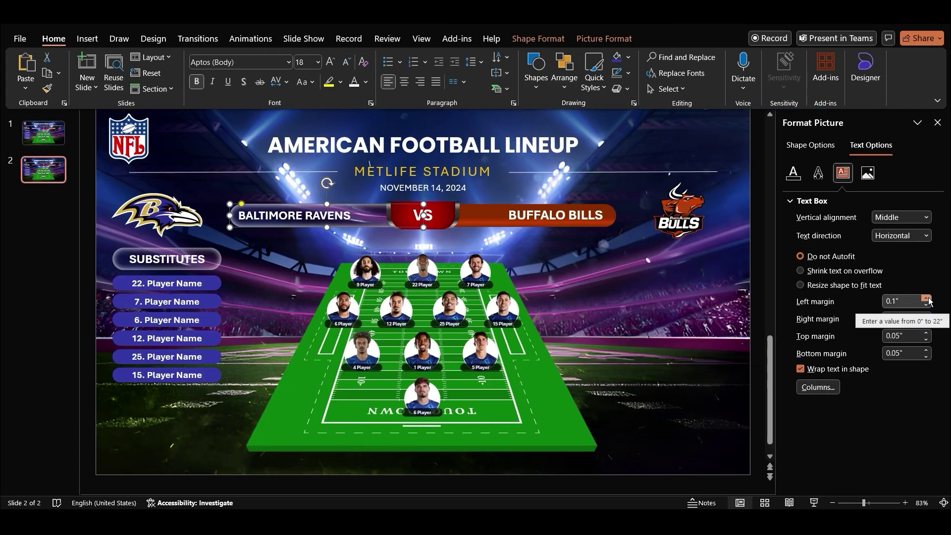
{"action": "left_click", "coordinate": [927, 299]}
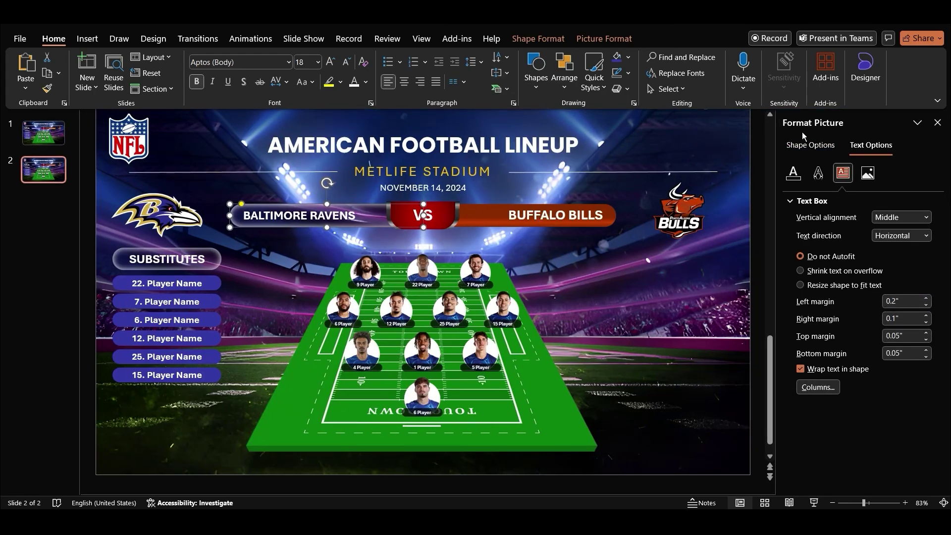
- Fill the Baltimore Ravens bar on slide 2 with the slide background
{"action": "left_click", "coordinate": [804, 148]}
{"action": "left_click", "coordinate": [794, 175]}
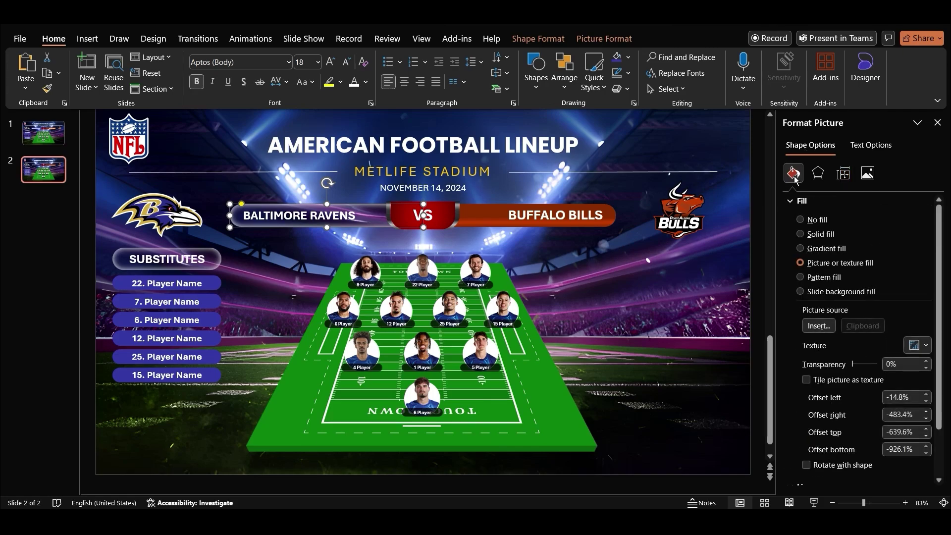
{"action": "left_click", "coordinate": [833, 292]}
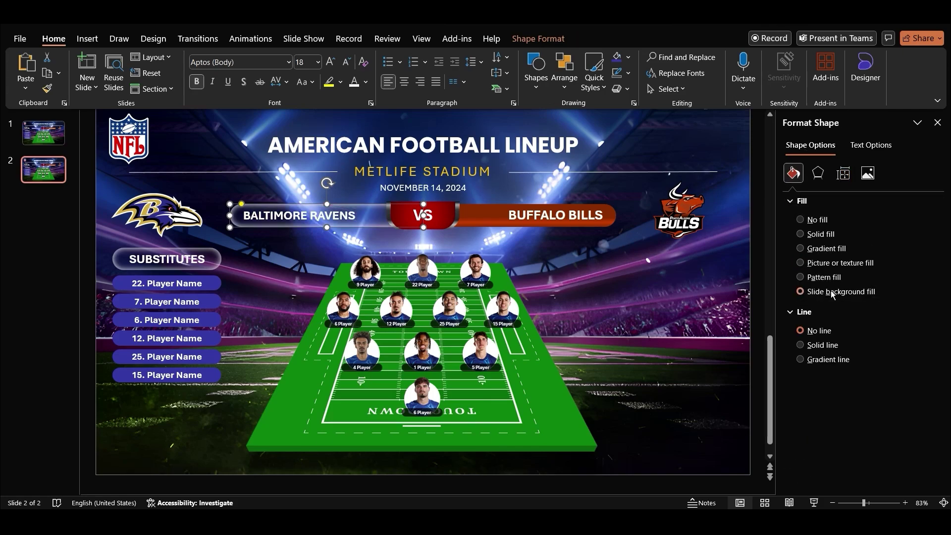
- Move the SUBSTITUTES heading and its six player bars straight across the slide to sit below the Bulls logo
{"action": "scroll", "coordinate": [272, 262], "scroll_direction": "down", "scroll_amount": 1}
{"action": "left_click", "coordinate": [183, 292]}
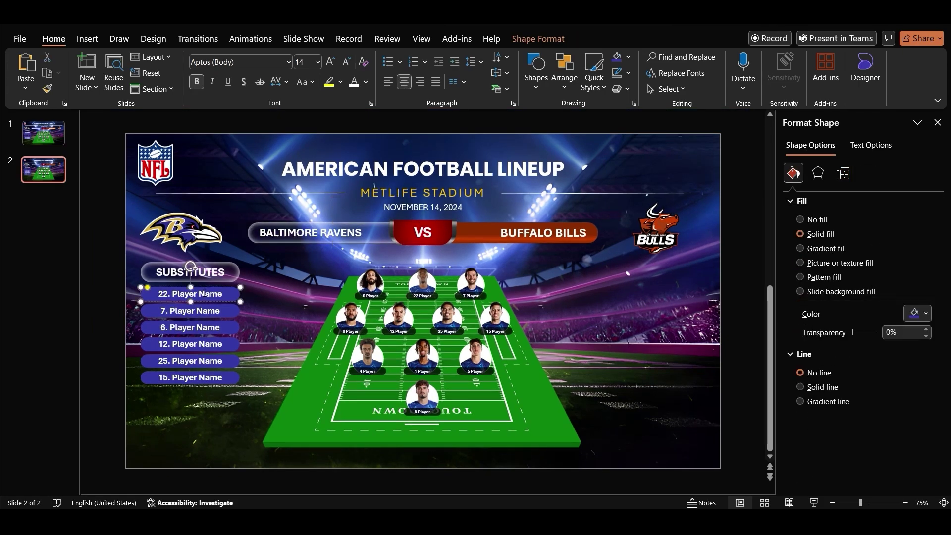
{"action": "left_click_drag", "start_coordinate": [101, 256], "coordinate": [254, 398]}
{"action": "left_click_drag", "start_coordinate": [228, 350], "coordinate": [693, 350]}
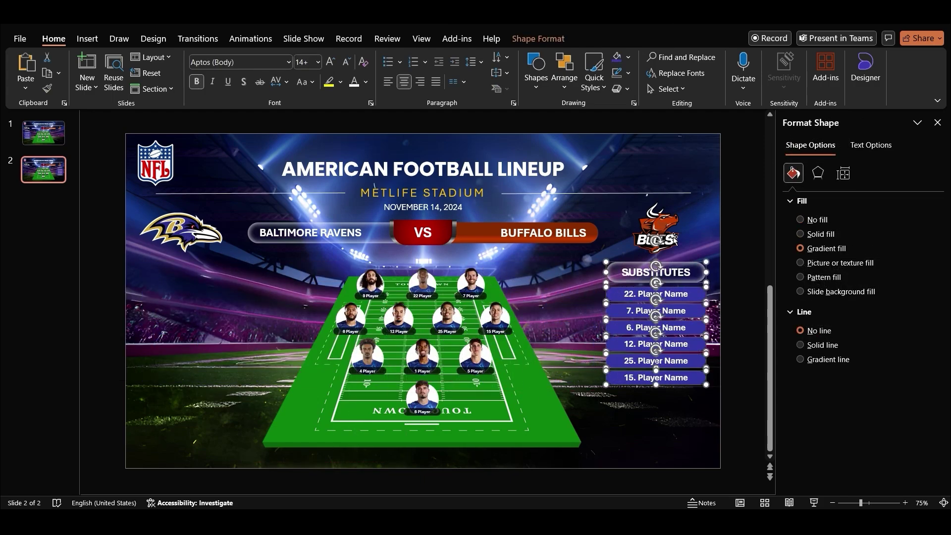
{"action": "left_click", "coordinate": [729, 253]}
- Fill the six substitute player bars on slide 2 with the orange sampled from the Buffalo Bills bar
{"action": "left_click", "coordinate": [693, 294]}
{"action": "left_click", "coordinate": [693, 311], "text": "shift"}
{"action": "left_click", "coordinate": [693, 327], "text": "shift"}
{"action": "left_click", "coordinate": [694, 357], "text": "shift"}
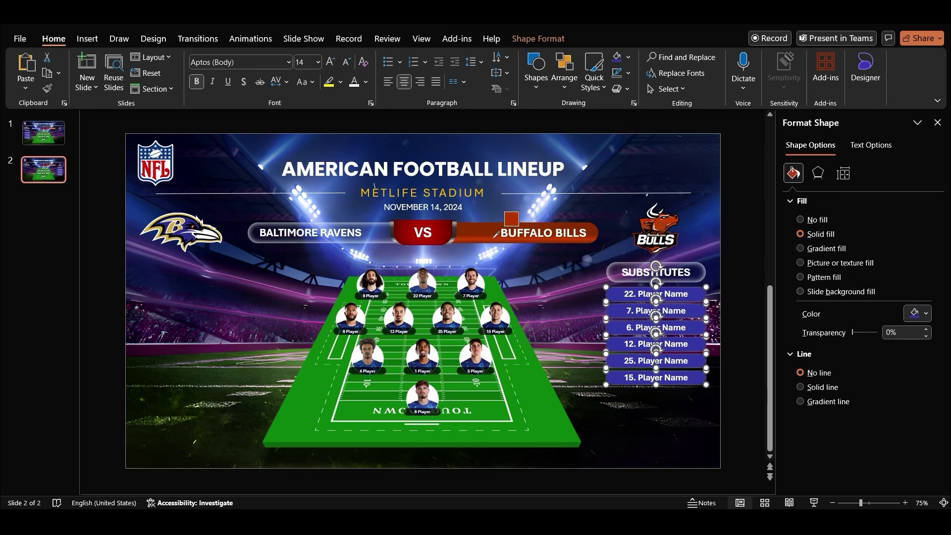
{"action": "left_click", "coordinate": [496, 235]}
{"action": "left_click", "coordinate": [730, 315]}
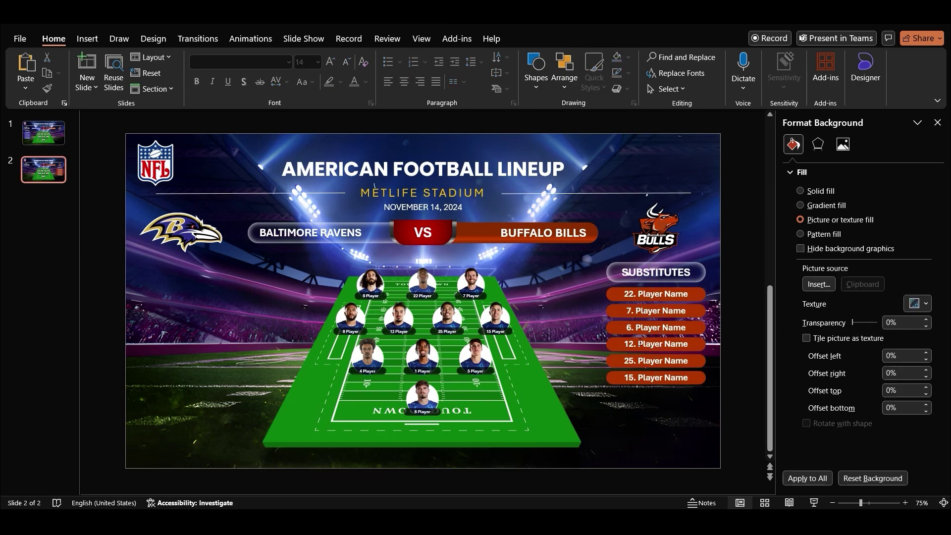
- On slide 1, copy the SUBSTITUTES heading's formatting to the Buffalo Bills bar and set its right text margin to 0.2"
{"action": "left_click", "coordinate": [33, 131]}
{"action": "left_click", "coordinate": [232, 273]}
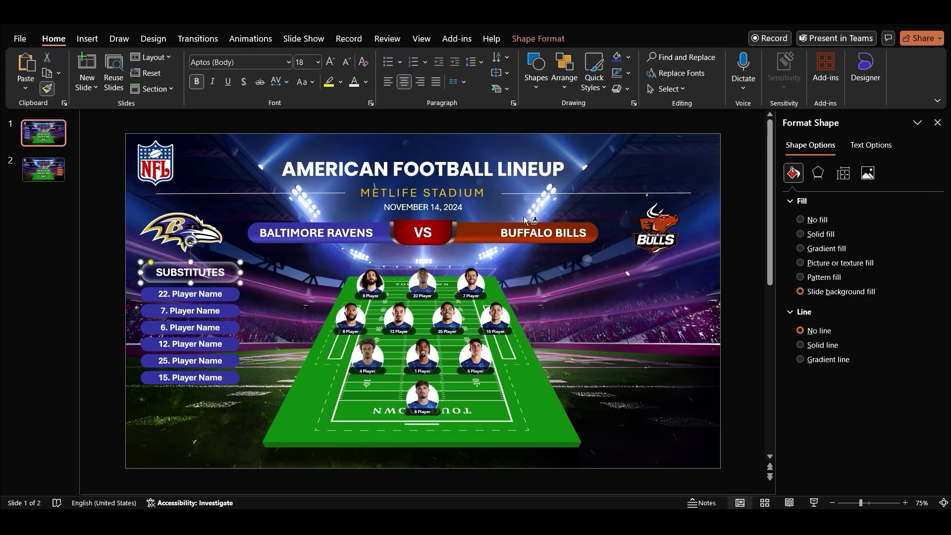
{"action": "left_click", "coordinate": [591, 233]}
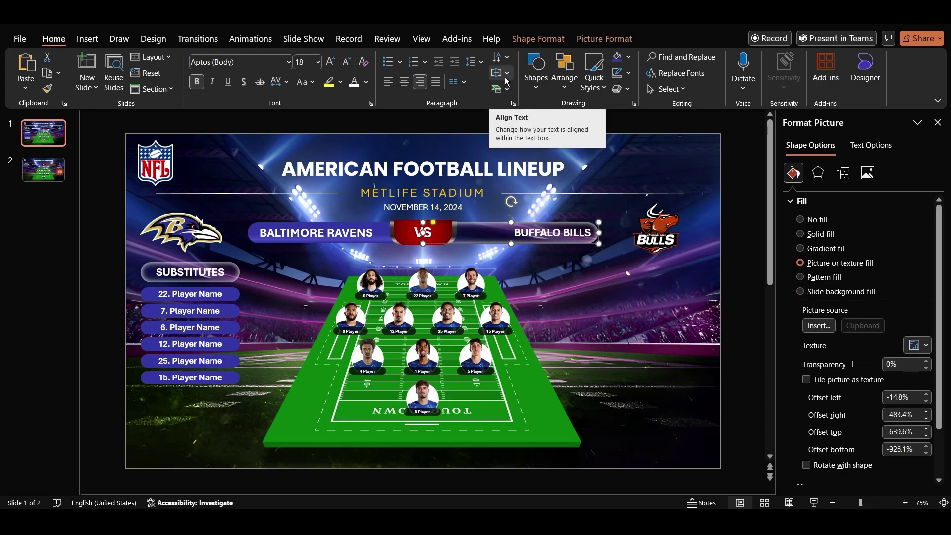
{"action": "left_click", "coordinate": [928, 316]}
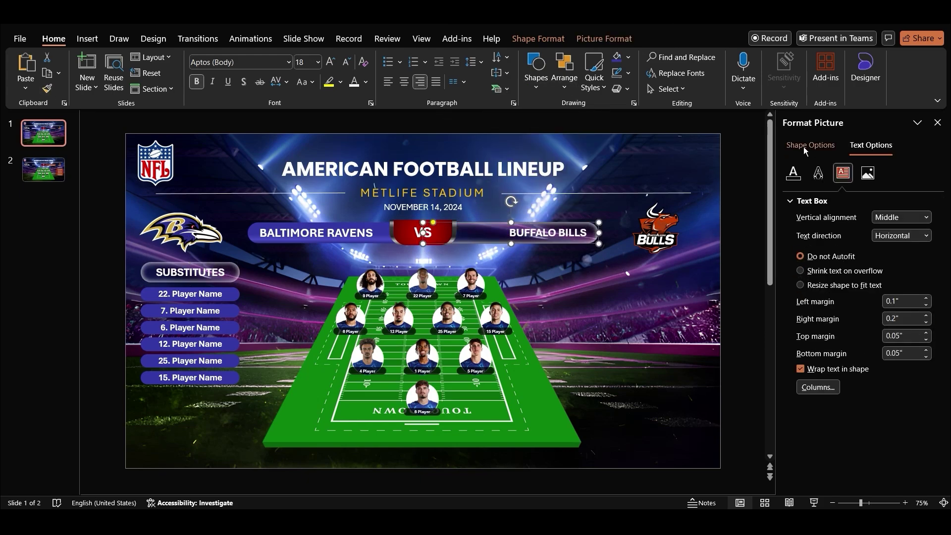
- Fill slide 1's Buffalo Bills bar with the slide background and close the formatting pane
{"action": "left_click", "coordinate": [810, 145]}
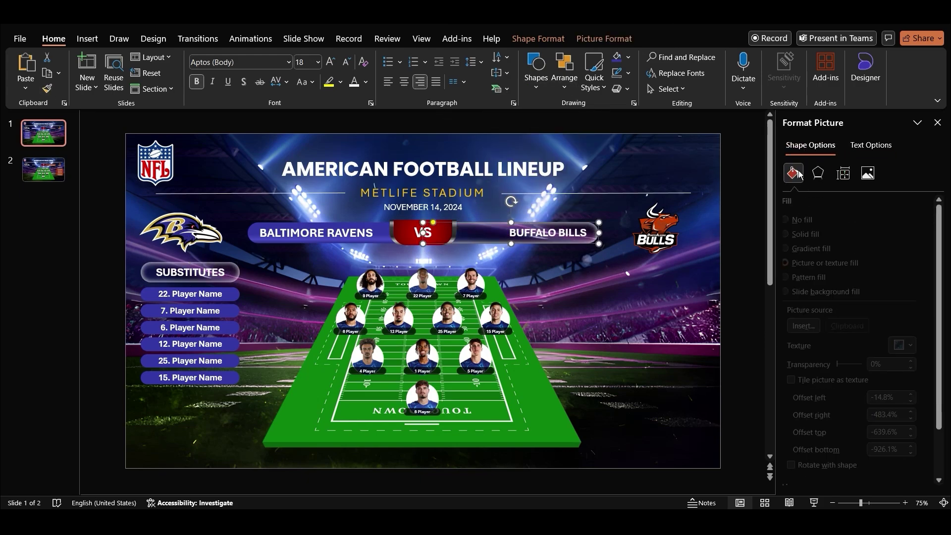
{"action": "left_click", "coordinate": [836, 293]}
{"action": "left_click", "coordinate": [938, 123]}
{"action": "left_click", "coordinate": [69, 234]}
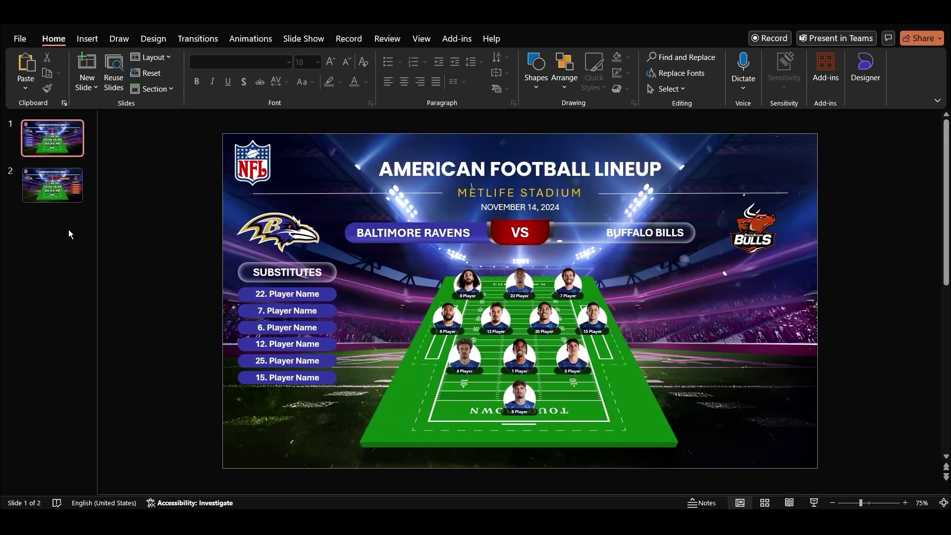
- On slide 2, replace the 9 Player photo with 1c4a3896-de3e-4c69-aa22-fda2b3134a9c.png from the Team A folder
{"action": "left_click", "coordinate": [59, 192]}
{"action": "left_click", "coordinate": [471, 285]}
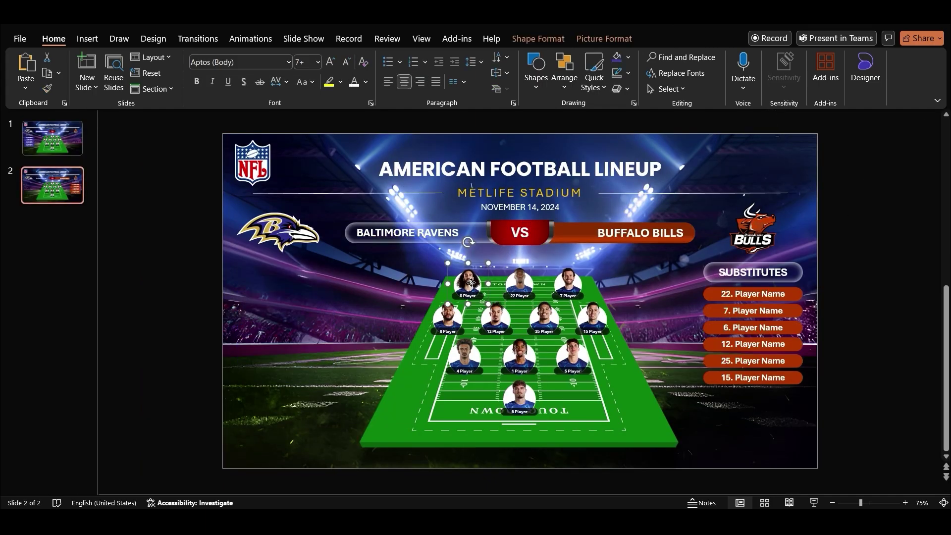
{"action": "right_click", "coordinate": [471, 285]}
{"action": "mouse_move", "coordinate": [496, 293]}
{"action": "left_click", "coordinate": [674, 298]}
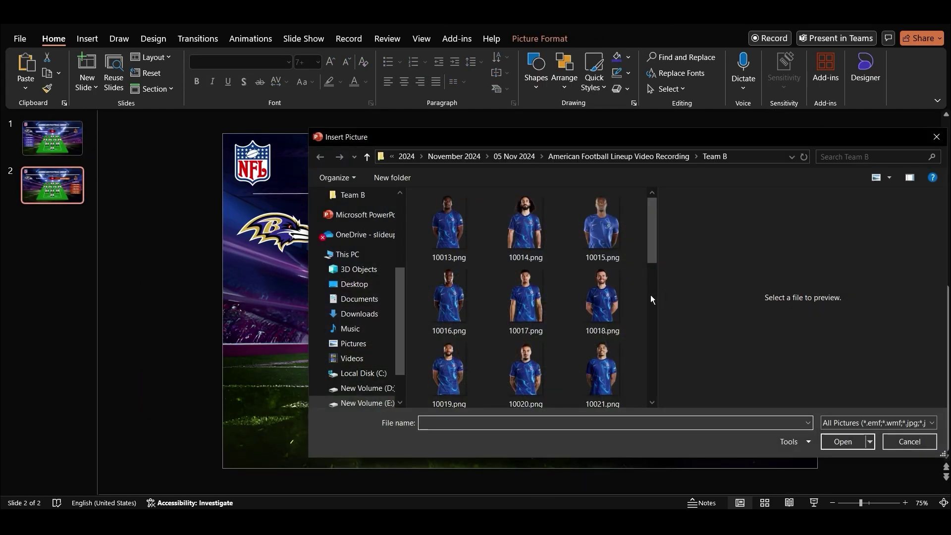
{"action": "left_click", "coordinate": [366, 159]}
{"action": "double_click", "coordinate": [441, 238]}
{"action": "double_click", "coordinate": [441, 238]}
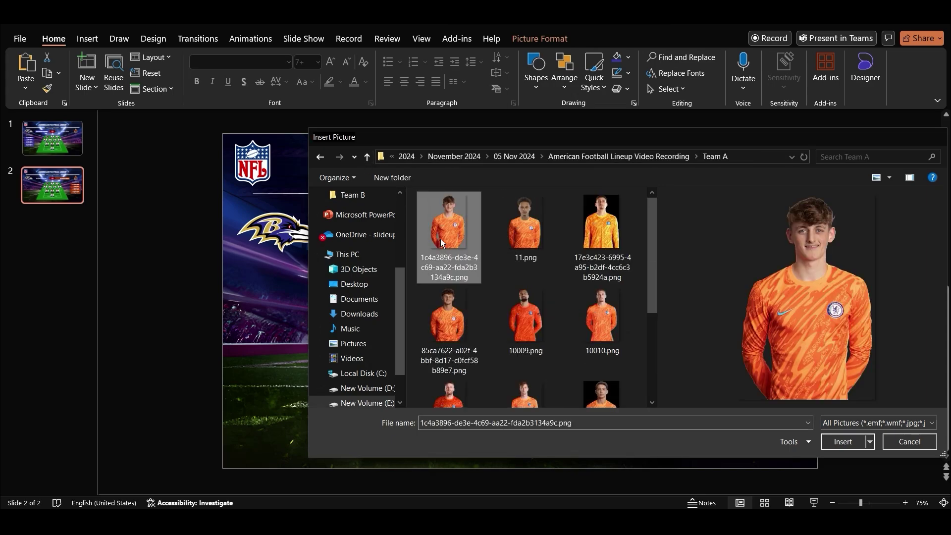
- Enlarge and reposition the 9 Player photo inside its circular crop so the head and shoulders fill the circle
{"action": "scroll", "coordinate": [470, 287], "scroll_direction": "up", "scroll_amount": 10, "text": "ctrl"}
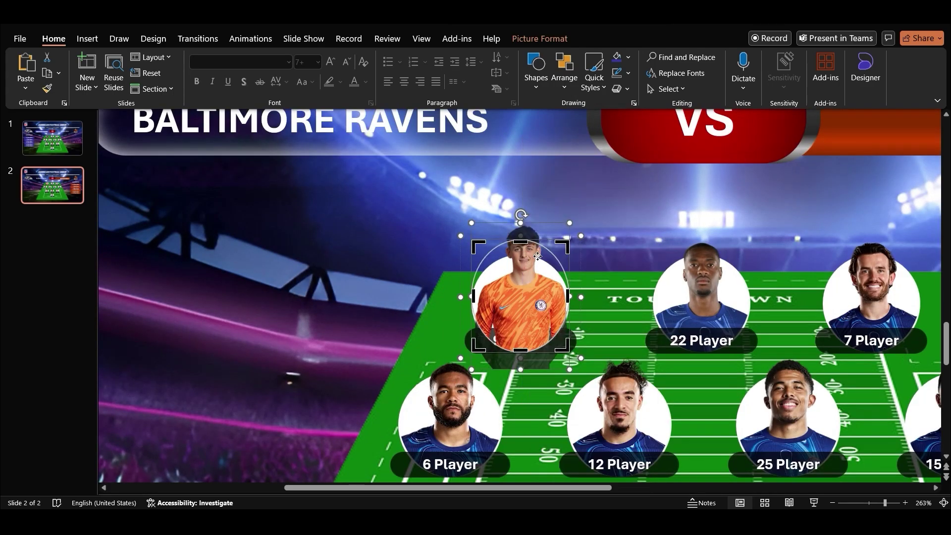
{"action": "right_click", "coordinate": [542, 279]}
{"action": "left_click", "coordinate": [515, 275]}
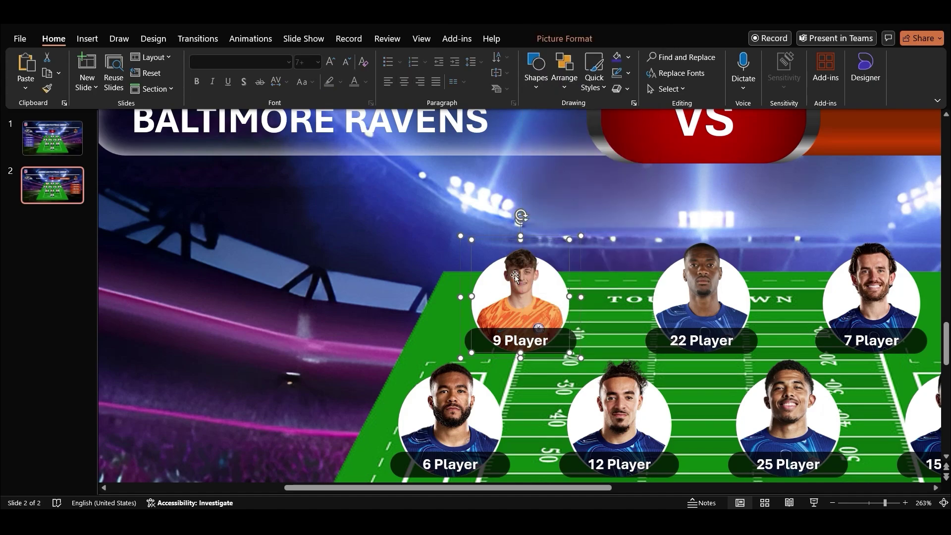
{"action": "right_click", "coordinate": [515, 275]}
{"action": "left_click", "coordinate": [556, 154]}
{"action": "left_click_drag", "start_coordinate": [568, 393], "coordinate": [593, 430]}
{"action": "left_click_drag", "start_coordinate": [560, 377], "coordinate": [560, 402]}
{"action": "left_click_drag", "start_coordinate": [594, 455], "coordinate": [579, 432]}
{"action": "left_click_drag", "start_coordinate": [531, 372], "coordinate": [536, 378]}
{"action": "left_click", "coordinate": [536, 378]}
- Replace the 22 Player photo on slide 2 with 11.png from the Team A folder
{"action": "left_click", "coordinate": [700, 293]}
{"action": "right_click", "coordinate": [705, 293]}
{"action": "mouse_move", "coordinate": [758, 294]}
{"action": "left_click", "coordinate": [640, 294]}
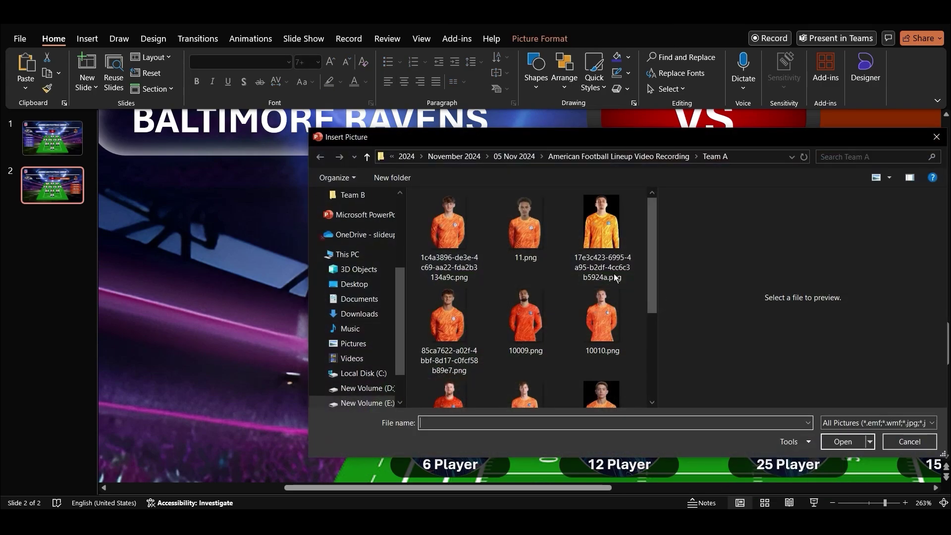
{"action": "double_click", "coordinate": [526, 226]}
- Adjust the 22 Player photo inside its circular crop so the head and shoulders fill the circle
{"action": "right_click", "coordinate": [709, 317]}
{"action": "left_click", "coordinate": [746, 155]}
{"action": "left_click_drag", "start_coordinate": [594, 489], "coordinate": [666, 489]}
{"action": "mouse_move", "coordinate": [545, 347]}
{"action": "left_mouse_down"}
{"action": "mouse_move", "coordinate": [545, 373]}
{"action": "mouse_move", "coordinate": [580, 424]}
{"action": "mouse_move", "coordinate": [532, 338]}
{"action": "left_mouse_up"}
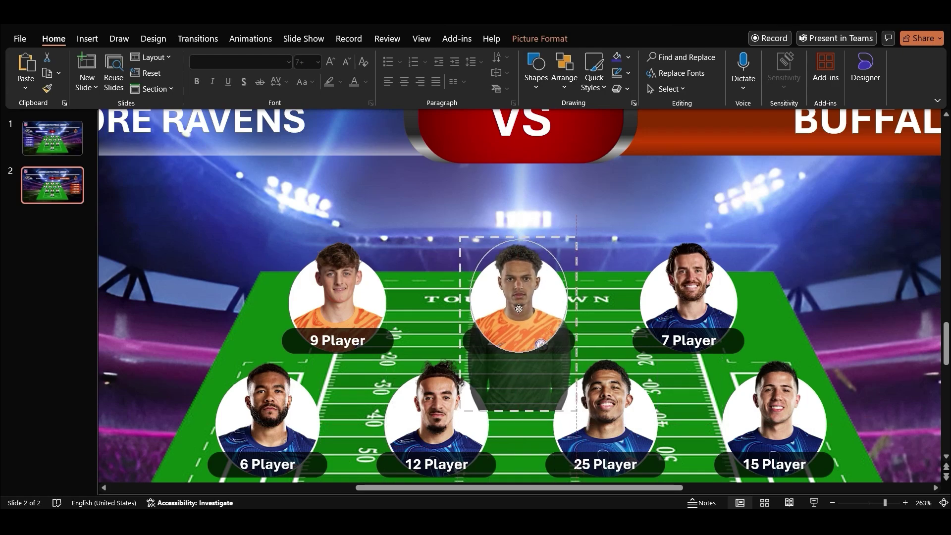
{"action": "left_click", "coordinate": [594, 281]}
- Replace the 7 Player photo with 17e3c423-6995-4a95-b2df-4cc6c3b5924a.png and enlarge it inside its circular crop to show head and shoulders
{"action": "right_click", "coordinate": [699, 275]}
{"action": "left_click", "coordinate": [866, 300]}
{"action": "double_click", "coordinate": [601, 229]}
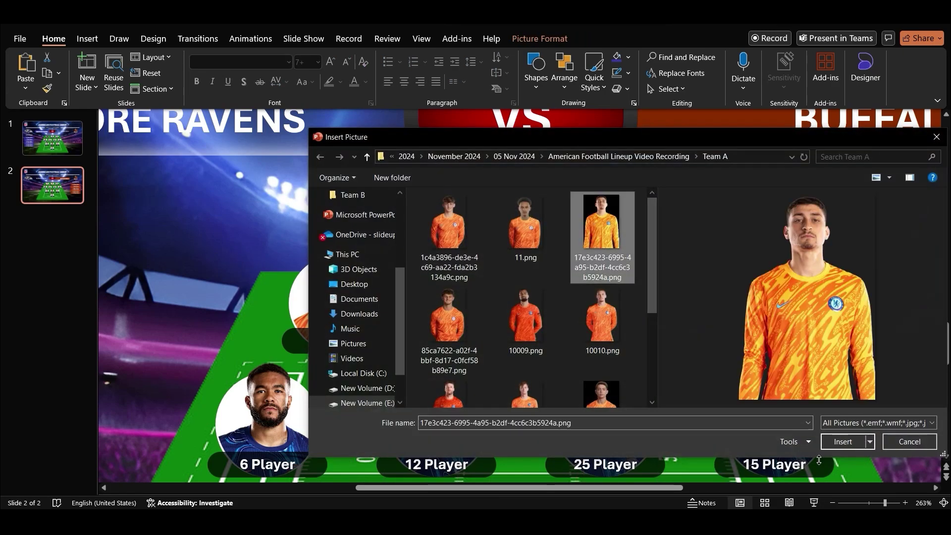
{"action": "right_click", "coordinate": [712, 285]}
{"action": "left_click", "coordinate": [753, 159]}
{"action": "left_click_drag", "start_coordinate": [720, 227], "coordinate": [721, 250]}
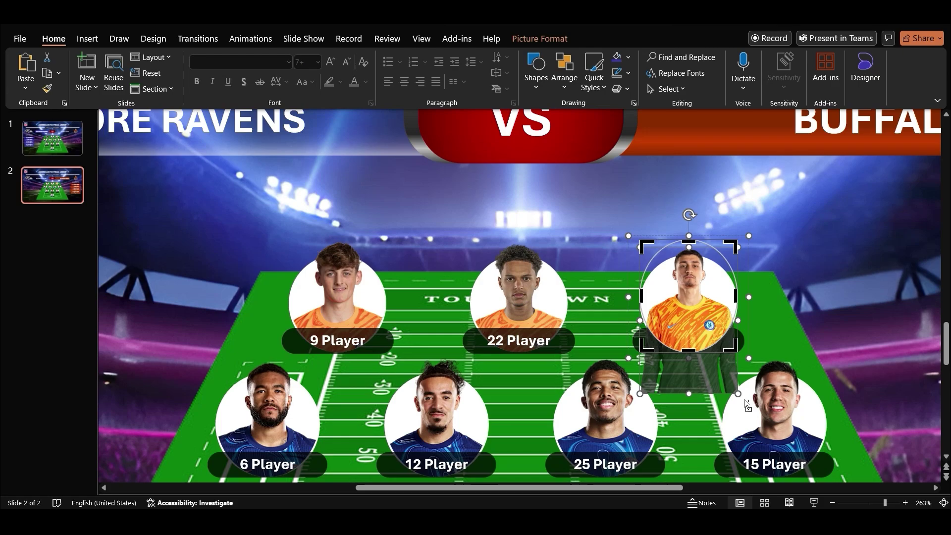
{"action": "left_click_drag", "start_coordinate": [738, 393], "coordinate": [757, 438]}
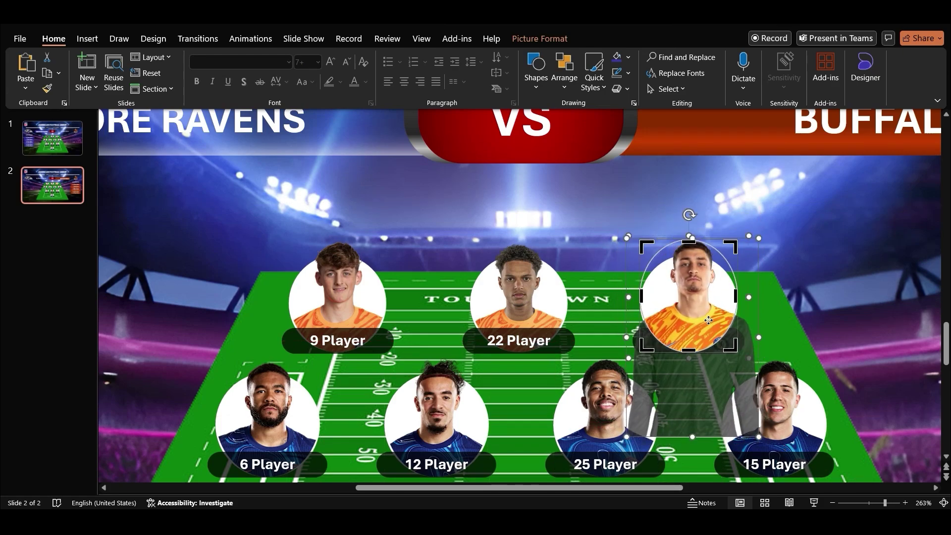
- Replace the 6 Player photo in the second row with the next orange-jersey picture from the Team A folder
{"action": "left_click", "coordinate": [261, 410]}
{"action": "scroll", "coordinate": [265, 368], "scroll_direction": "down", "scroll_amount": 1}
{"action": "right_click", "coordinate": [266, 368]}
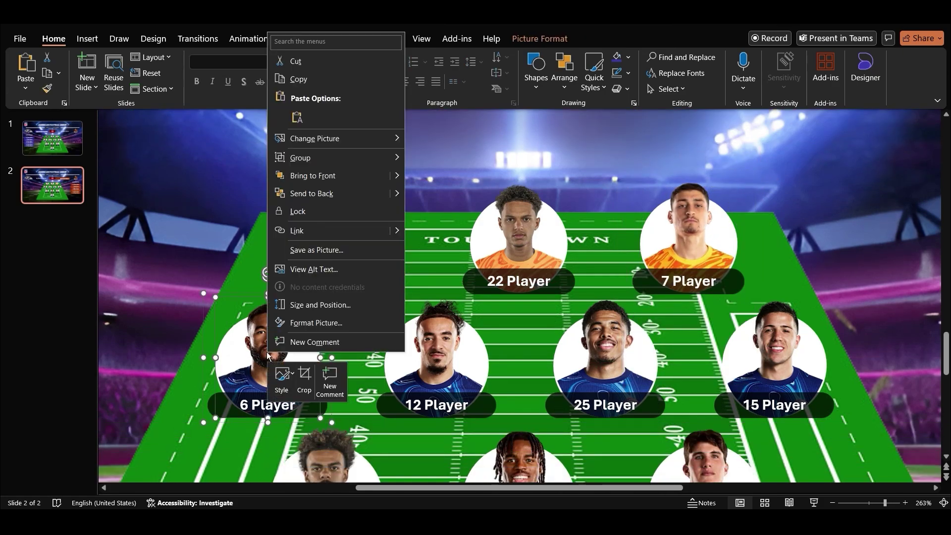
{"action": "mouse_move", "coordinate": [317, 140]}
{"action": "left_click", "coordinate": [435, 143]}
{"action": "double_click", "coordinate": [461, 336]}
- Enlarge and reposition the second-row 6 Player photo inside its circular crop to frame the head and shoulders
{"action": "scroll", "coordinate": [407, 356], "scroll_direction": "down", "scroll_amount": 1}
{"action": "right_click", "coordinate": [285, 335]}
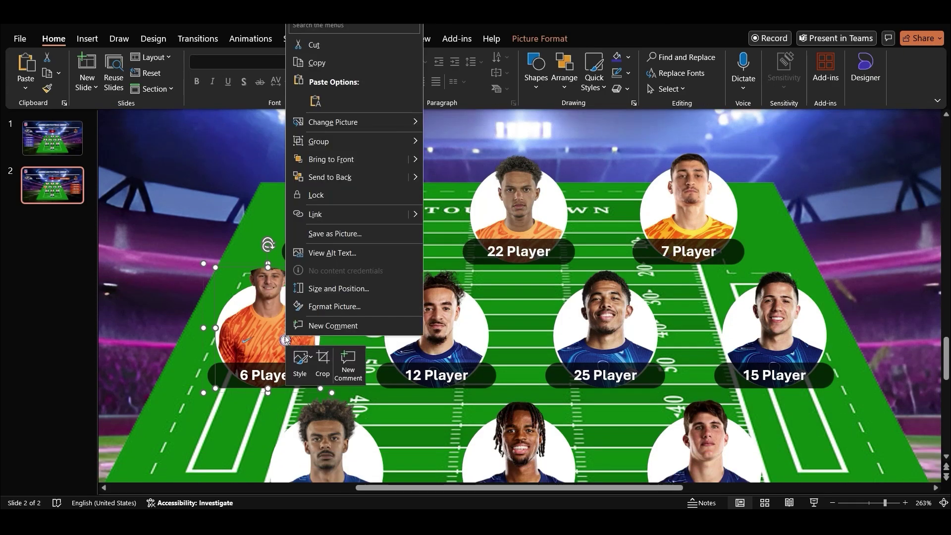
{"action": "left_click", "coordinate": [323, 365]}
{"action": "left_click_drag", "start_coordinate": [321, 424], "coordinate": [341, 465]}
{"action": "left_click_drag", "start_coordinate": [284, 369], "coordinate": [283, 375]}
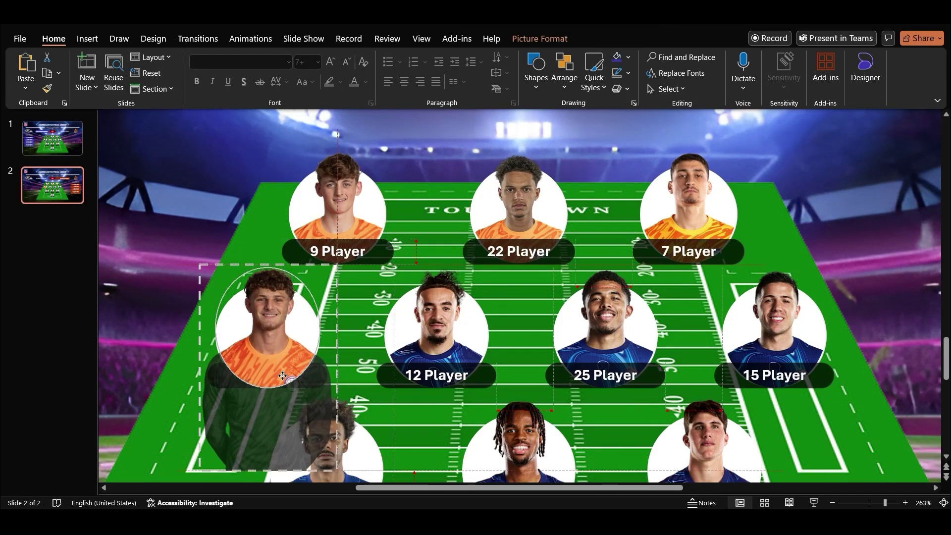
- Replace the 12 Player photo with 10009.png and reposition it inside its circular crop to show head and shoulders
{"action": "left_click", "coordinate": [451, 311]}
{"action": "right_click", "coordinate": [451, 311]}
{"action": "mouse_move", "coordinate": [590, 293]}
{"action": "left_click", "coordinate": [630, 293]}
{"action": "left_click", "coordinate": [518, 326]}
{"action": "double_click", "coordinate": [518, 325]}
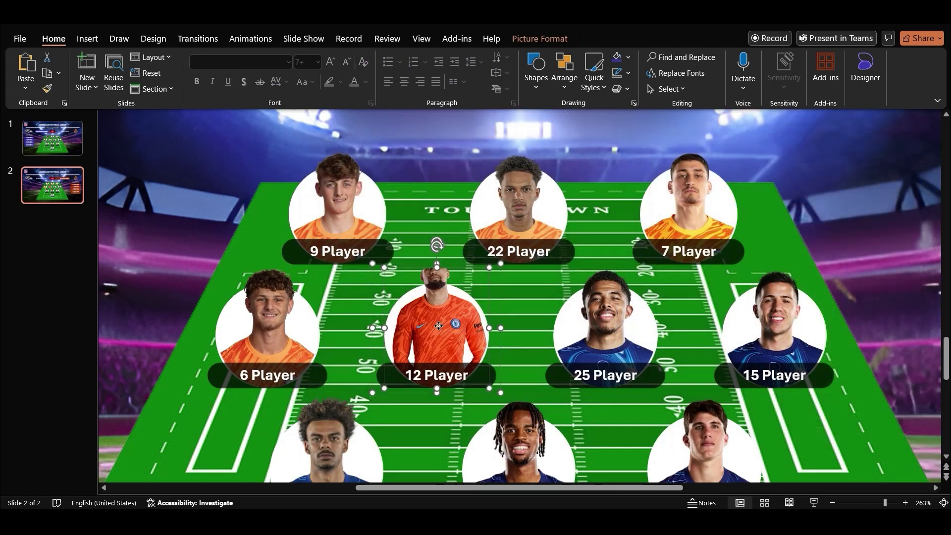
{"action": "scroll", "coordinate": [520, 295], "scroll_direction": "down", "scroll_amount": 1}
{"action": "left_click_drag", "start_coordinate": [442, 271], "coordinate": [441, 278]}
- Replace the 25 Player photo in the second row with 10010.png from the Team A folder
{"action": "left_click", "coordinate": [615, 303]}
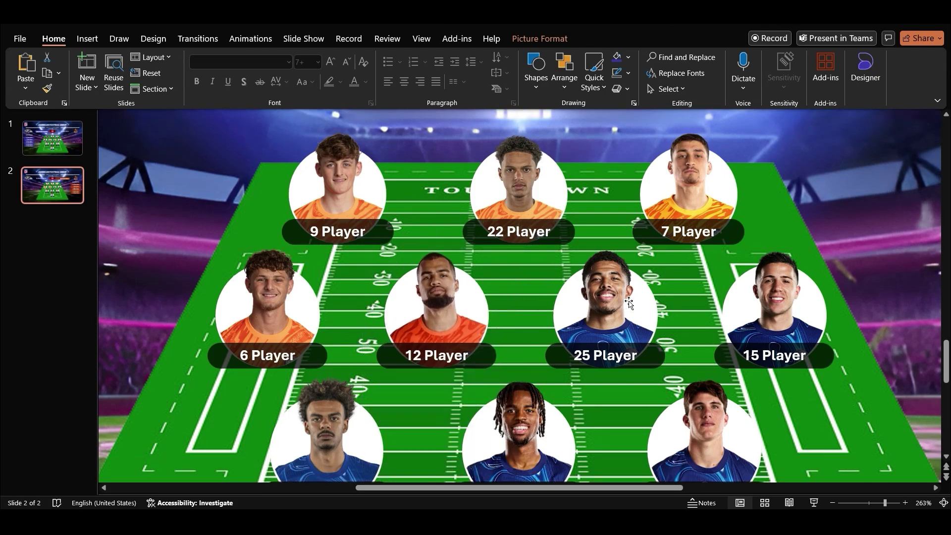
{"action": "right_click", "coordinate": [619, 303]}
{"action": "mouse_move", "coordinate": [675, 293]}
{"action": "left_click", "coordinate": [798, 293]}
{"action": "double_click", "coordinate": [603, 325]}
- Enlarge and reposition the 25 Player photo inside its circular crop to frame the head and shoulders
{"action": "right_click", "coordinate": [618, 325]}
{"action": "left_click", "coordinate": [680, 349]}
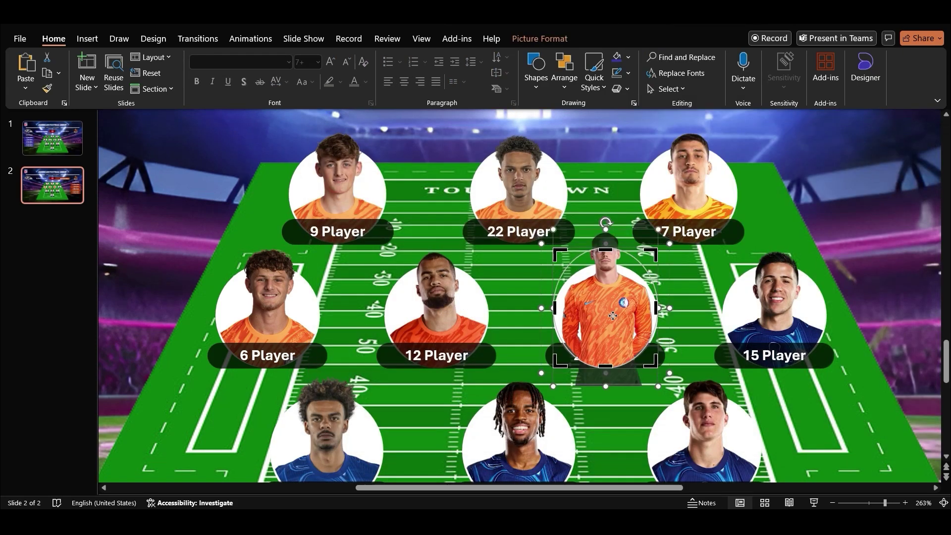
{"action": "left_click_drag", "start_coordinate": [619, 307], "coordinate": [620, 333]}
{"action": "left_click_drag", "start_coordinate": [554, 417], "coordinate": [534, 454]}
{"action": "left_click_drag", "start_coordinate": [628, 328], "coordinate": [626, 344]}
- Replace the 15 Player photo in the second row with 10011.png from the Team A folder
{"action": "left_click", "coordinate": [763, 319]}
{"action": "right_click", "coordinate": [776, 315]}
{"action": "mouse_move", "coordinate": [800, 293]}
{"action": "left_click", "coordinate": [721, 293]}
{"action": "left_click", "coordinate": [448, 389]}
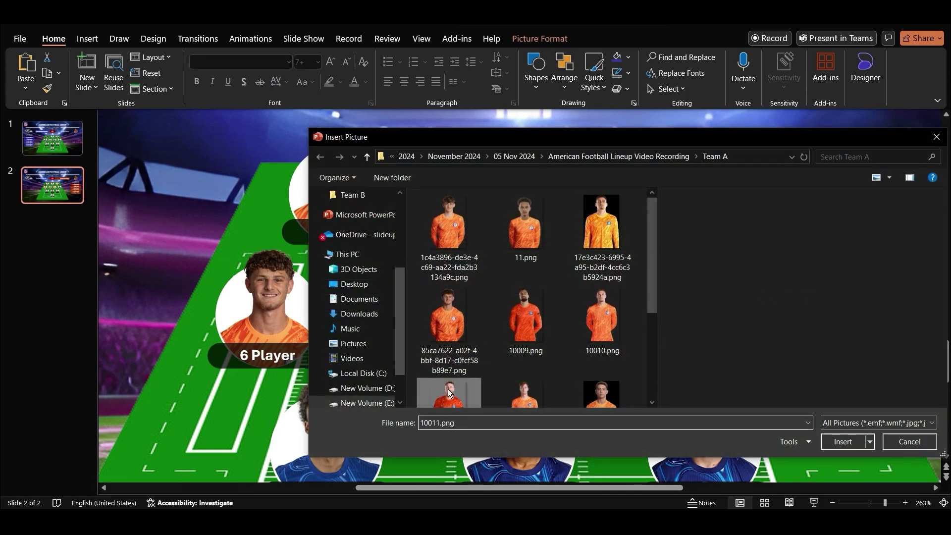
{"action": "double_click", "coordinate": [448, 393]}
- Enlarge and reposition the 15 Player photo inside its circular crop to frame the head and shoulders
{"action": "double_click", "coordinate": [723, 293]}
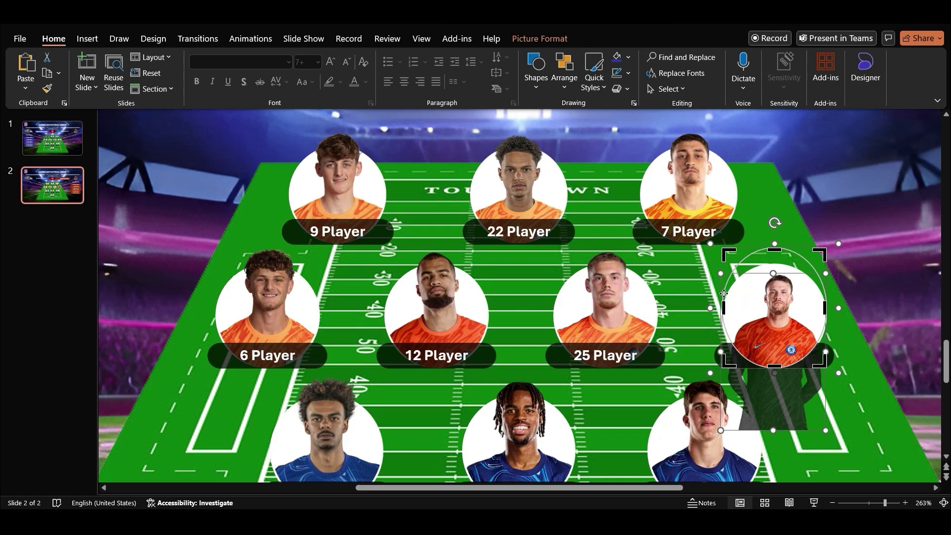
{"action": "left_click_drag", "start_coordinate": [721, 273], "coordinate": [696, 236]}
{"action": "mouse_move", "coordinate": [788, 307]}
{"action": "left_mouse_down"}
{"action": "mouse_move", "coordinate": [783, 328]}
{"action": "mouse_move", "coordinate": [781, 319]}
{"action": "left_mouse_up"}
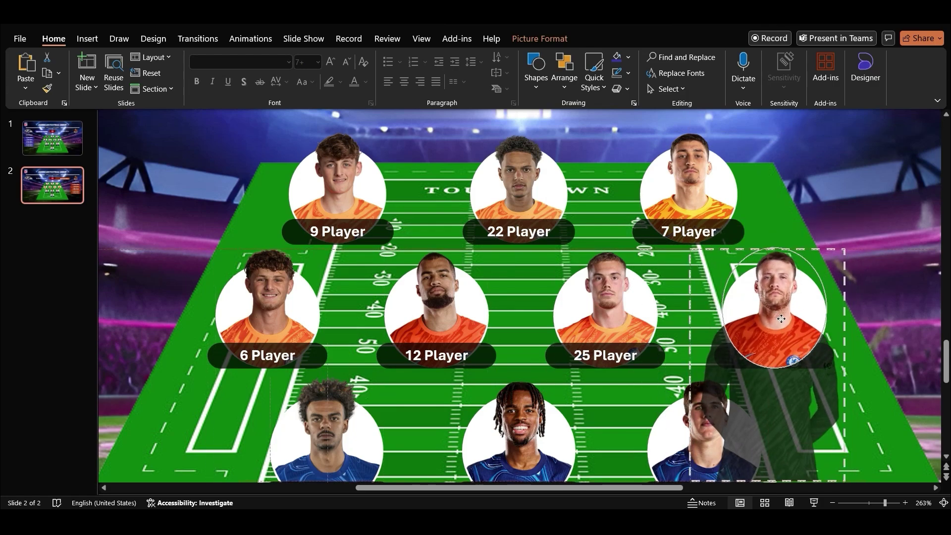
{"action": "key", "text": "Escape"}
- Replace the 4 Player photo in the third row with 10012.png from the Team A folder
{"action": "scroll", "coordinate": [657, 386], "scroll_direction": "down", "scroll_amount": 2}
{"action": "right_click", "coordinate": [340, 312]}
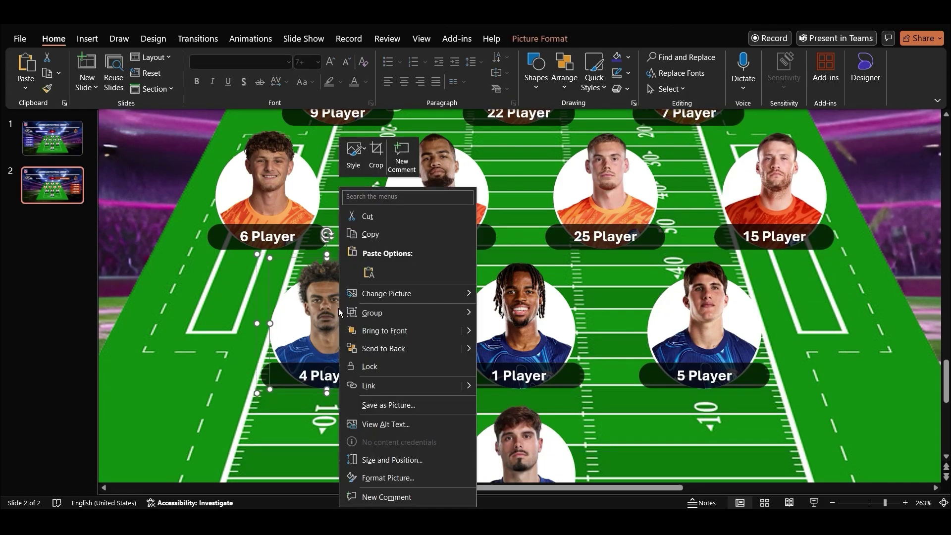
{"action": "mouse_move", "coordinate": [387, 294]}
{"action": "left_click", "coordinate": [511, 295]}
{"action": "double_click", "coordinate": [526, 351]}
- Enlarge and reposition the 4 Player photo inside its circular crop to frame the head and shoulders
{"action": "double_click", "coordinate": [331, 354]}
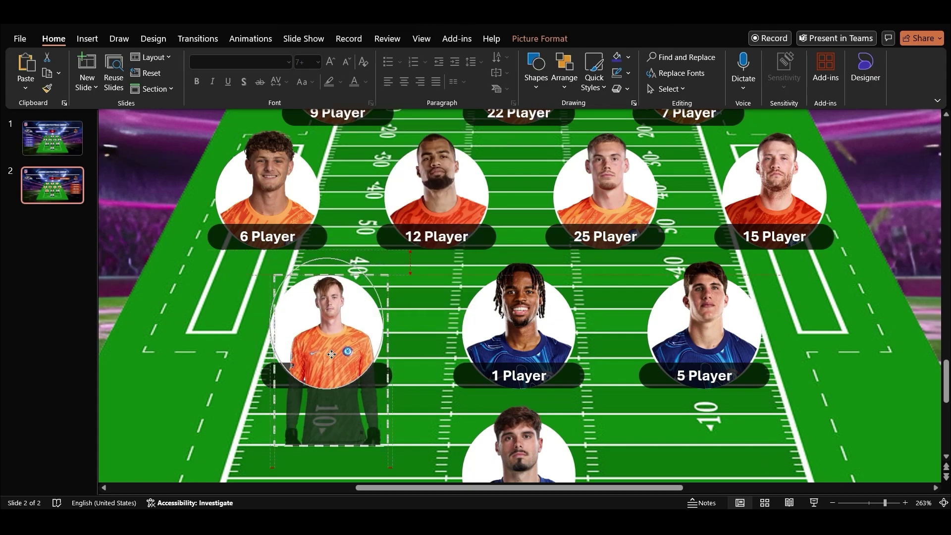
{"action": "left_click_drag", "start_coordinate": [388, 275], "coordinate": [416, 234]}
{"action": "left_click_drag", "start_coordinate": [347, 331], "coordinate": [347, 354]}
{"action": "left_click_drag", "start_coordinate": [411, 259], "coordinate": [420, 249]}
{"action": "left_click_drag", "start_coordinate": [349, 342], "coordinate": [350, 354]}
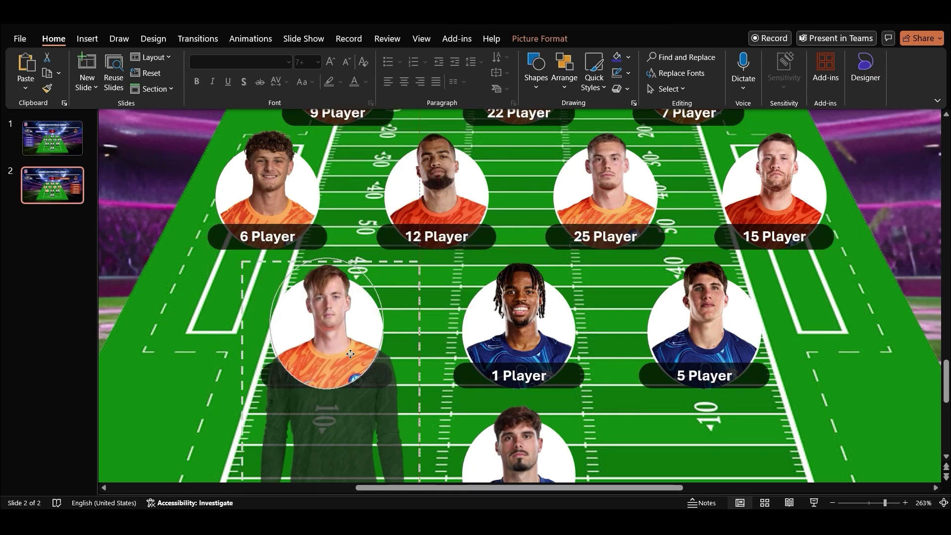
{"action": "left_click", "coordinate": [437, 310]}
- Replace the 1 Player photo with 503680dd-ccdf-4b18-ac28-a462e27f3cd5.png and enlarge it inside its circular crop to show head and shoulders
{"action": "right_click", "coordinate": [508, 322]}
{"action": "mouse_move", "coordinate": [560, 294]}
{"action": "left_click", "coordinate": [684, 295]}
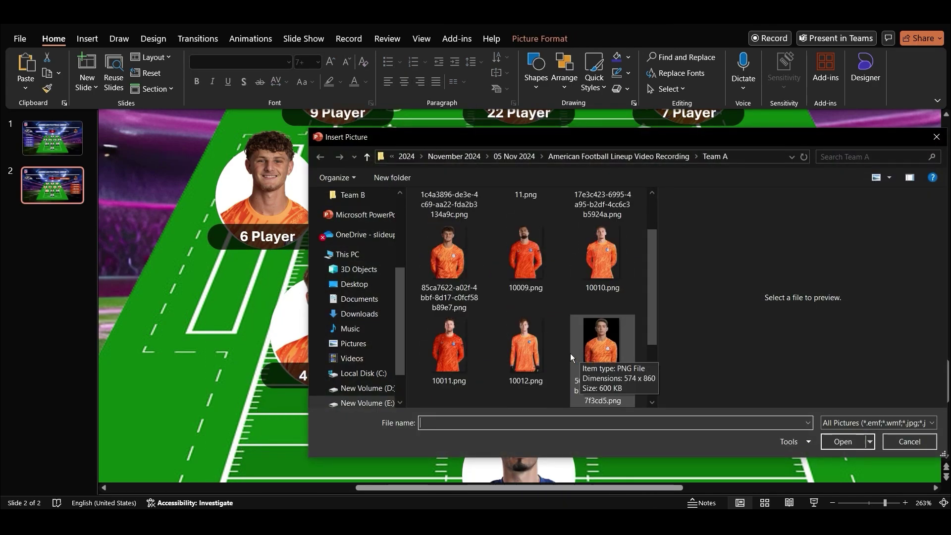
{"action": "double_click", "coordinate": [571, 353]}
{"action": "double_click", "coordinate": [595, 266]}
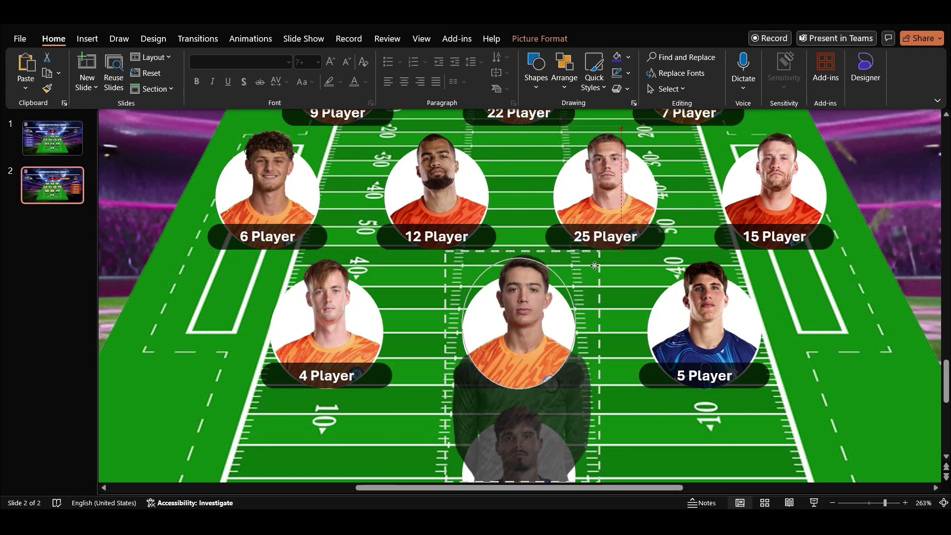
{"action": "left_click", "coordinate": [609, 294]}
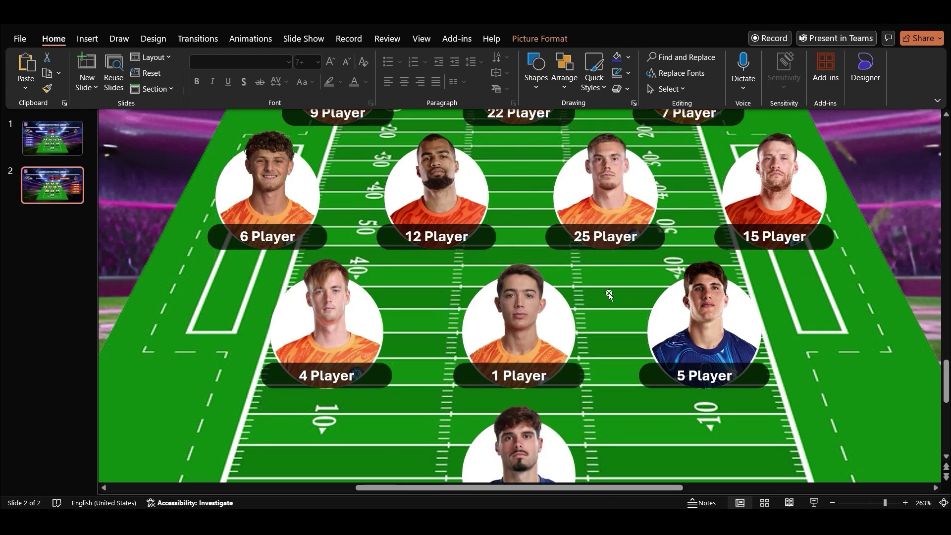
- Replace the 5 Player photo with the next orange-jersey picture from the Team A folder and enlarge it inside its circular crop
{"action": "right_click", "coordinate": [700, 317]}
{"action": "mouse_move", "coordinate": [712, 295]}
{"action": "left_click", "coordinate": [662, 294]}
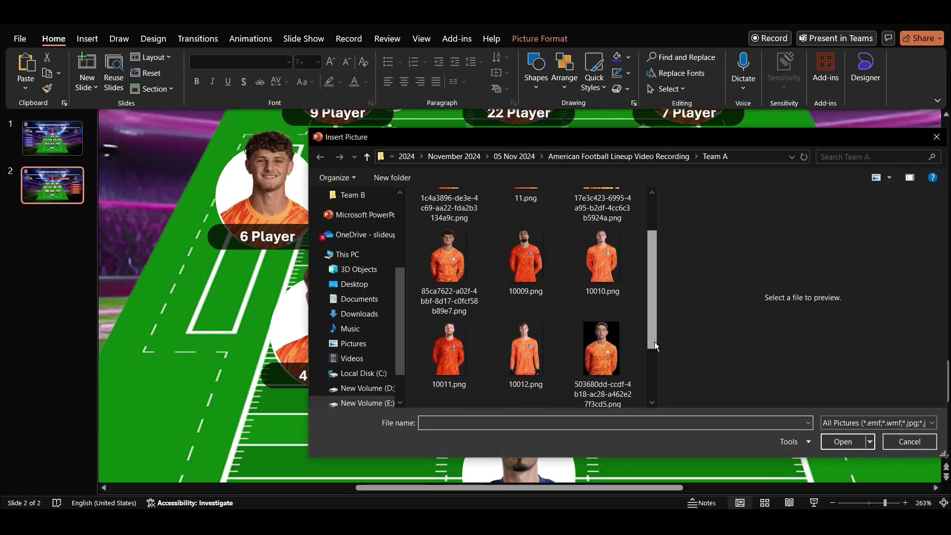
{"action": "key", "text": "Return"}
{"action": "double_click", "coordinate": [715, 332]}
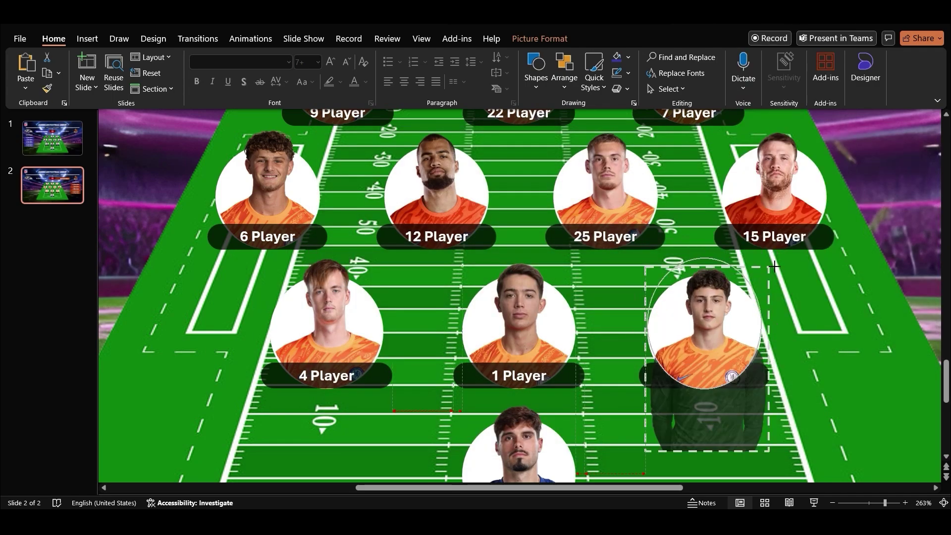
{"action": "left_click", "coordinate": [834, 348]}
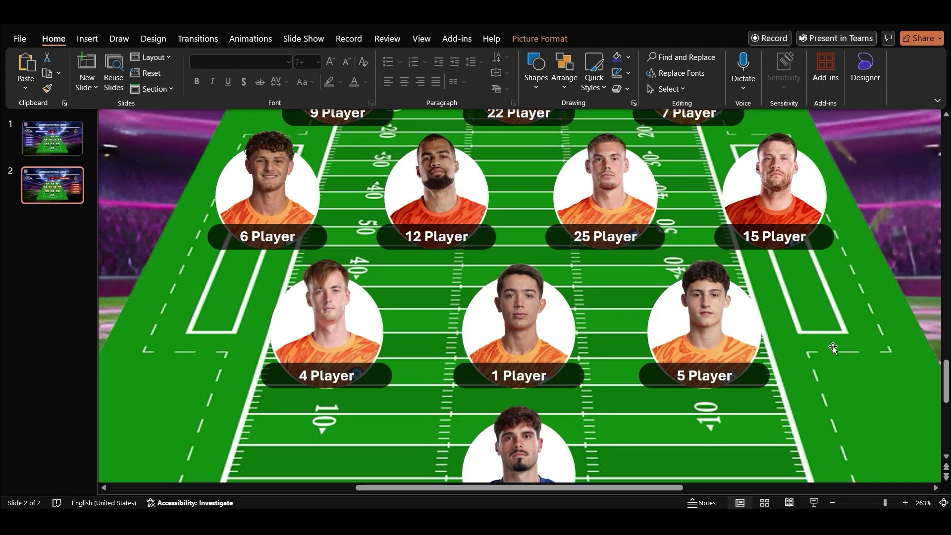
- Replace the lowest 6 Player photo, alone in the last row, with another orange-jersey picture from the Team A folder
{"action": "scroll", "coordinate": [834, 344], "scroll_direction": "down", "scroll_amount": 3}
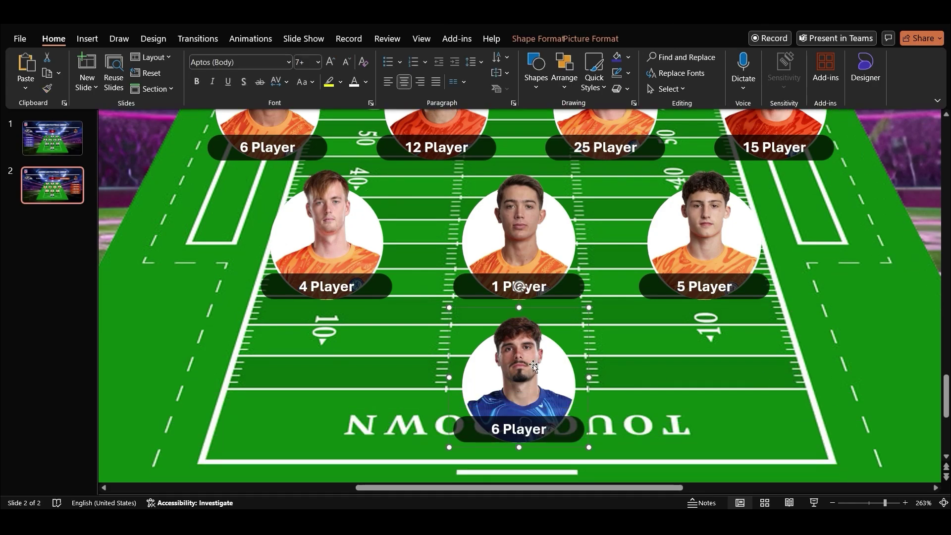
{"action": "right_click", "coordinate": [530, 369]}
{"action": "mouse_move", "coordinate": [595, 150]}
{"action": "left_click", "coordinate": [698, 153]}
{"action": "scroll", "coordinate": [602, 257], "scroll_direction": "down", "scroll_amount": 3}
{"action": "left_click", "coordinate": [525, 342]}
{"action": "left_click", "coordinate": [842, 441]}
- Enlarge and reposition the last-row 6 Player photo inside its circular crop to frame the head and shoulders
{"action": "right_click", "coordinate": [516, 381]}
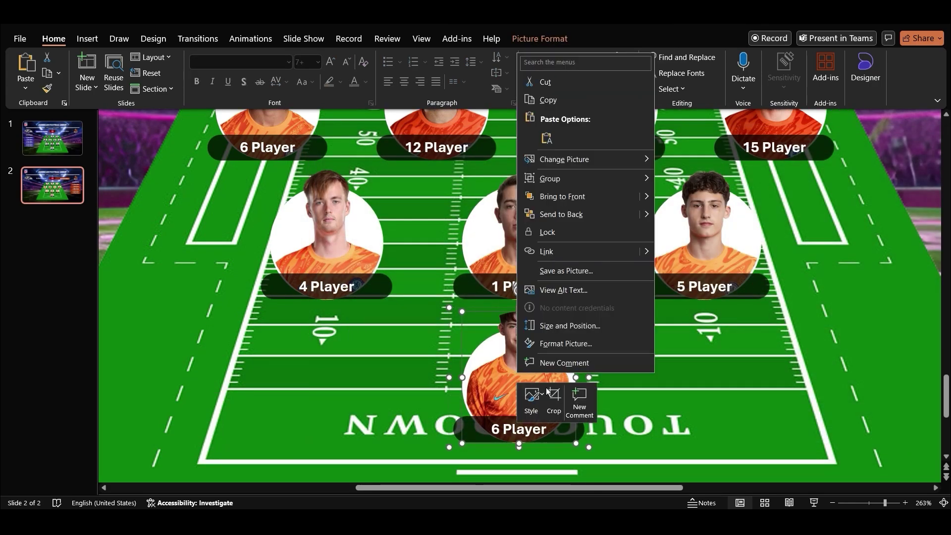
{"action": "left_click", "coordinate": [552, 399]}
{"action": "scroll", "coordinate": [550, 377], "scroll_direction": "down", "scroll_amount": 1}
{"action": "left_click_drag", "start_coordinate": [519, 317], "coordinate": [519, 338]}
{"action": "left_click_drag", "start_coordinate": [576, 426], "coordinate": [585, 439]}
{"action": "mouse_move", "coordinate": [537, 342]}
{"action": "left_mouse_down"}
{"action": "mouse_move", "coordinate": [537, 372]}
{"action": "mouse_move", "coordinate": [537, 356]}
{"action": "left_mouse_up"}
{"action": "left_click", "coordinate": [610, 318]}
{"action": "left_click", "coordinate": [524, 331]}
- Renumber the first four substitutes on slide 2 as 25, 15, 12 and 6, and the last one as 7
{"action": "mouse_move", "coordinate": [885, 503]}
{"action": "left_mouse_down"}
{"action": "mouse_move", "coordinate": [853, 503]}
{"action": "mouse_move", "coordinate": [869, 503]}
{"action": "left_mouse_up"}
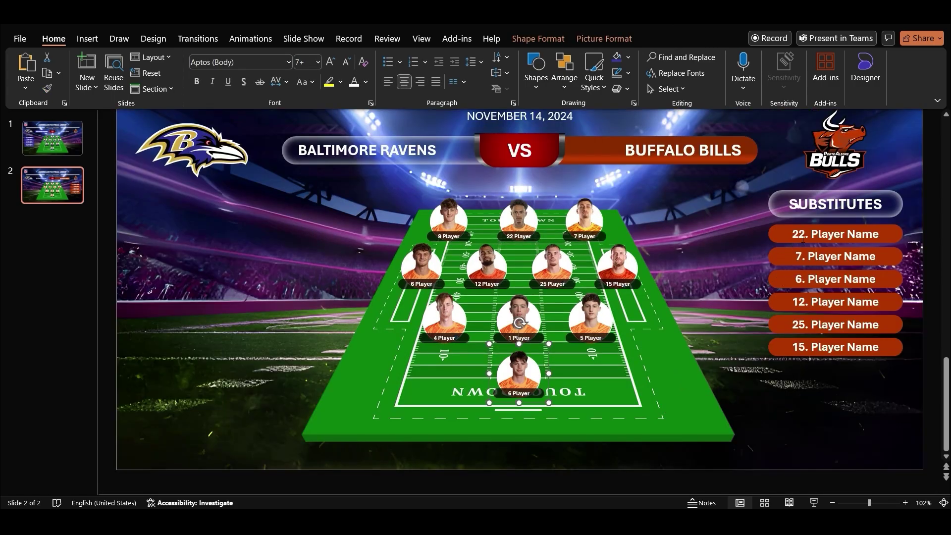
{"action": "double_click", "coordinate": [799, 234]}
{"action": "type", "text": "25"}
{"action": "double_click", "coordinate": [799, 256]}
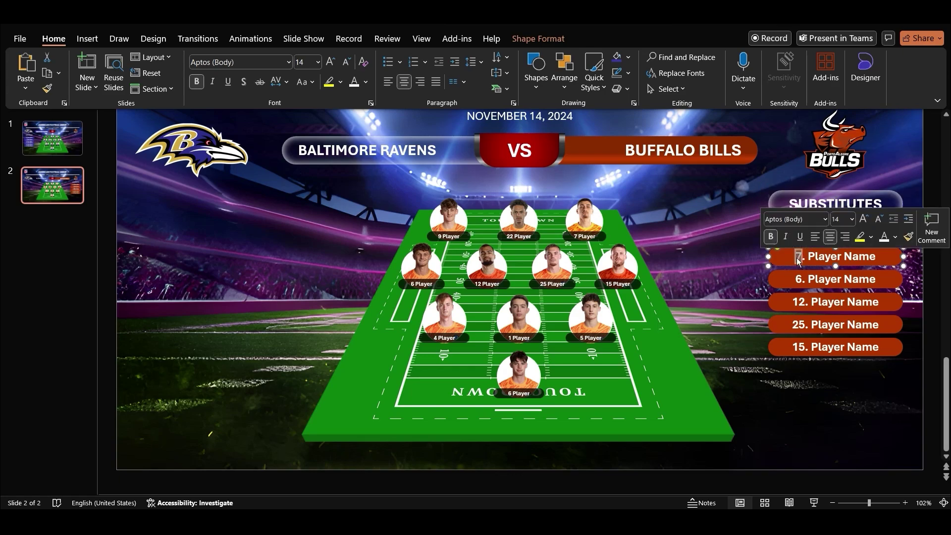
{"action": "double_click", "coordinate": [799, 278]}
{"action": "type", "text": "12"}
{"action": "double_click", "coordinate": [799, 301]}
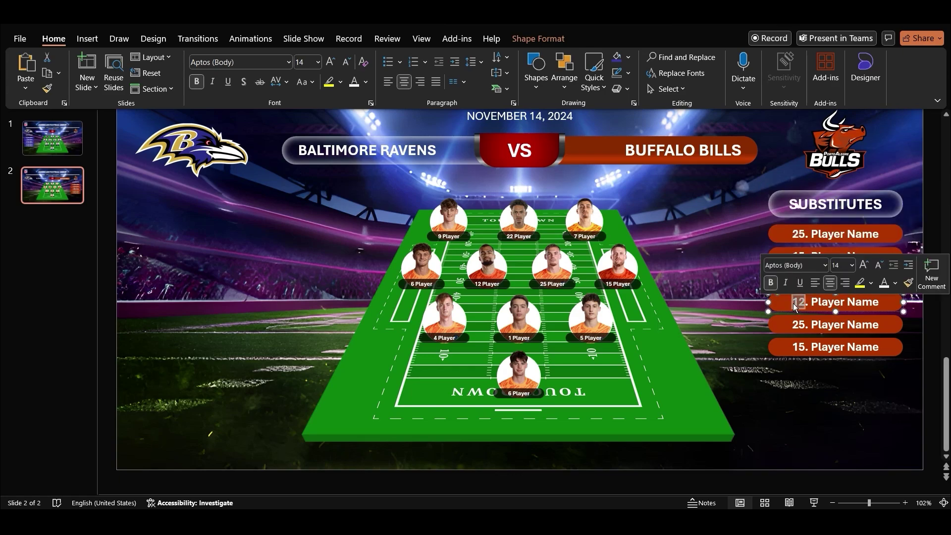
{"action": "type", "text": "6"}
{"action": "type", "text": "7"}
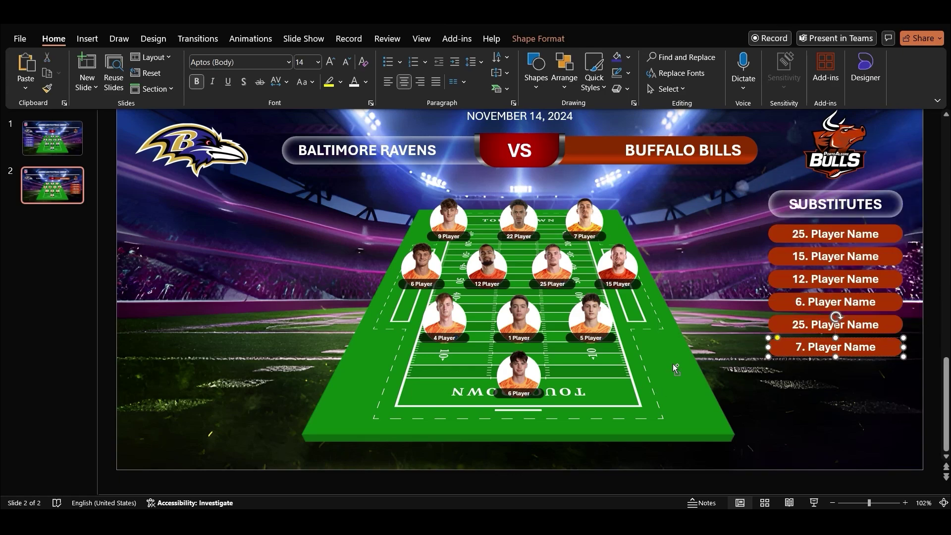
- Apply a Float In animation to the football field on slide 1 and set it to start With Previous
{"action": "scroll", "coordinate": [673, 364], "scroll_direction": "down", "scroll_amount": 3}
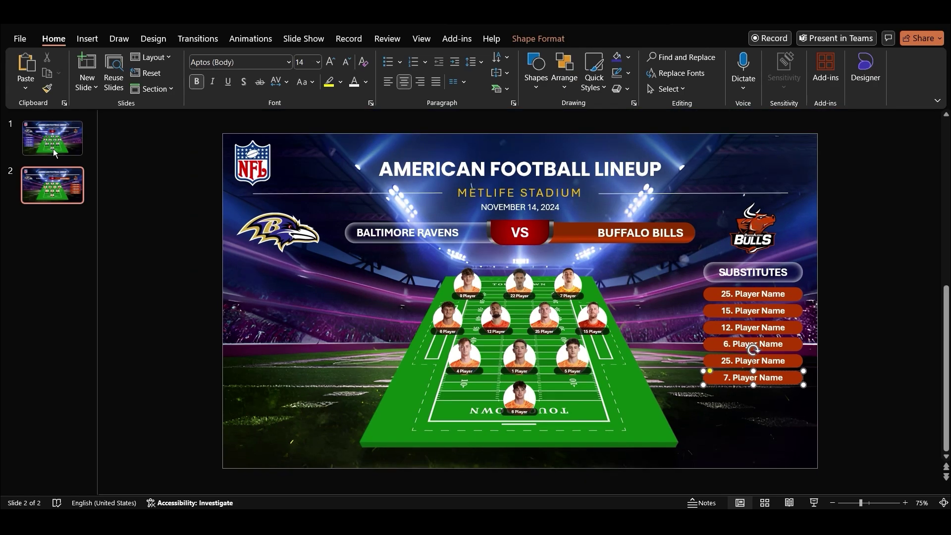
{"action": "left_click", "coordinate": [53, 149]}
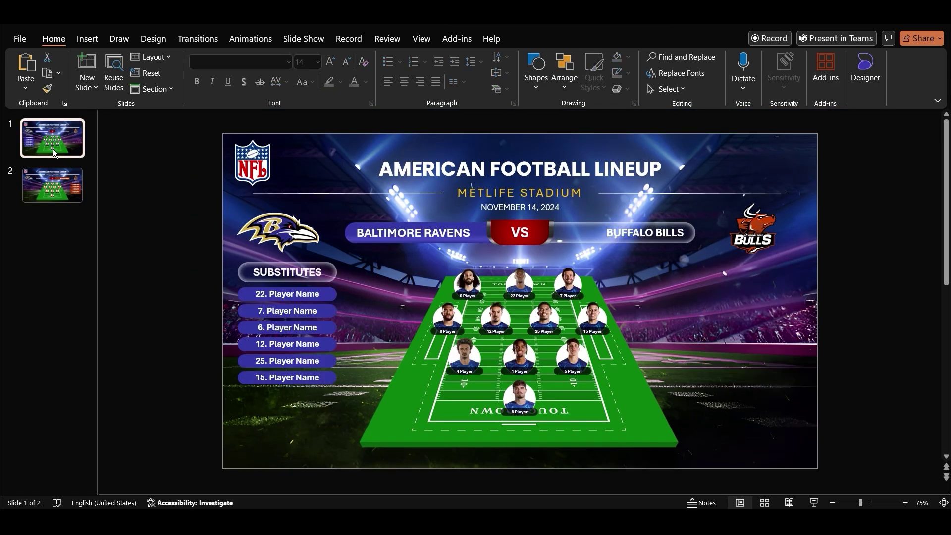
{"action": "left_click", "coordinate": [400, 438]}
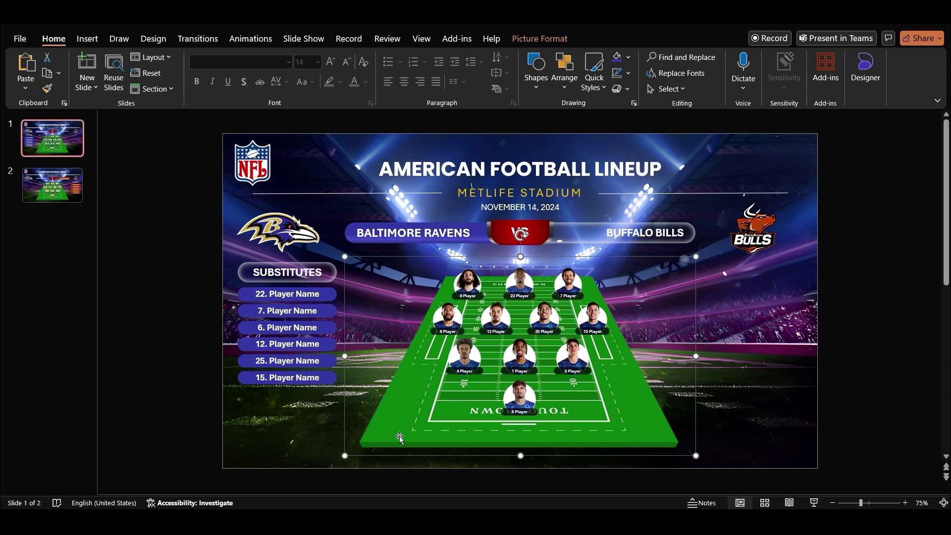
{"action": "left_click", "coordinate": [250, 39]}
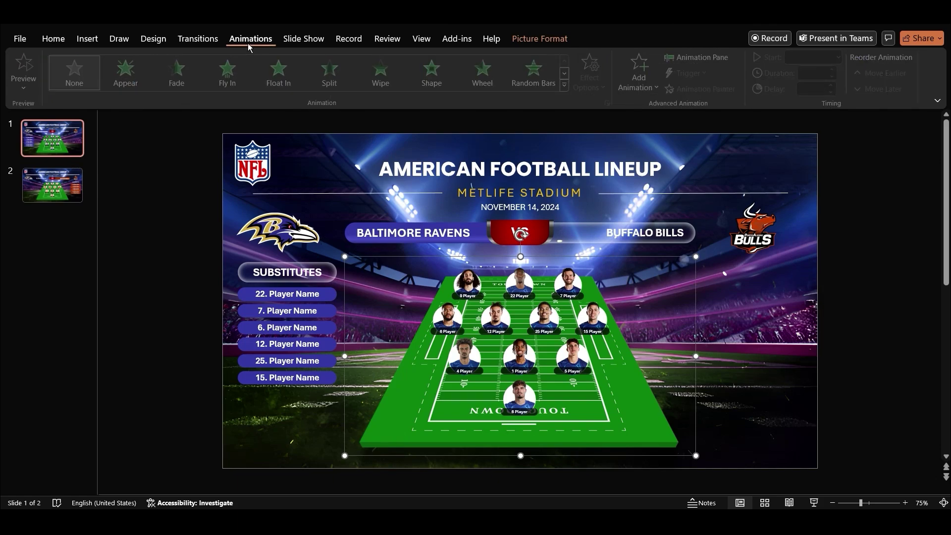
{"action": "left_click", "coordinate": [276, 79]}
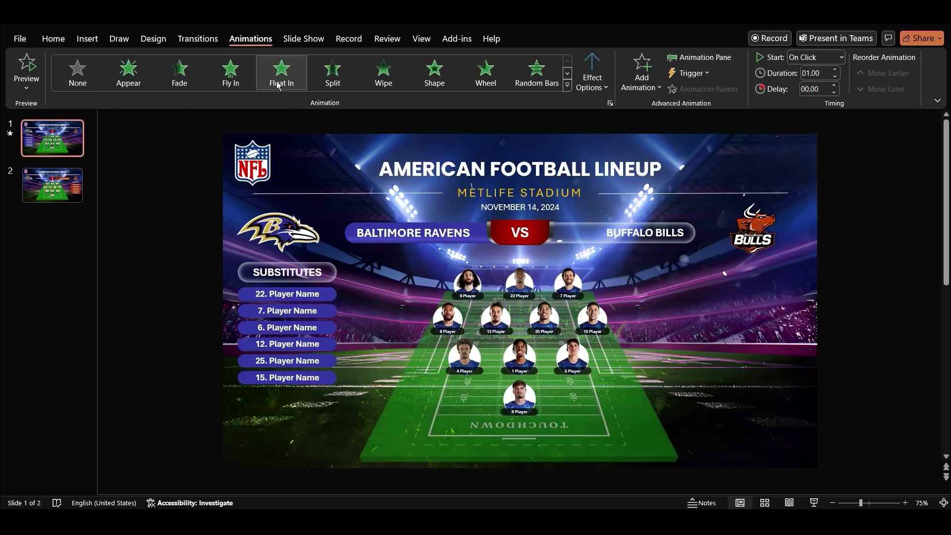
{"action": "left_click", "coordinate": [824, 59]}
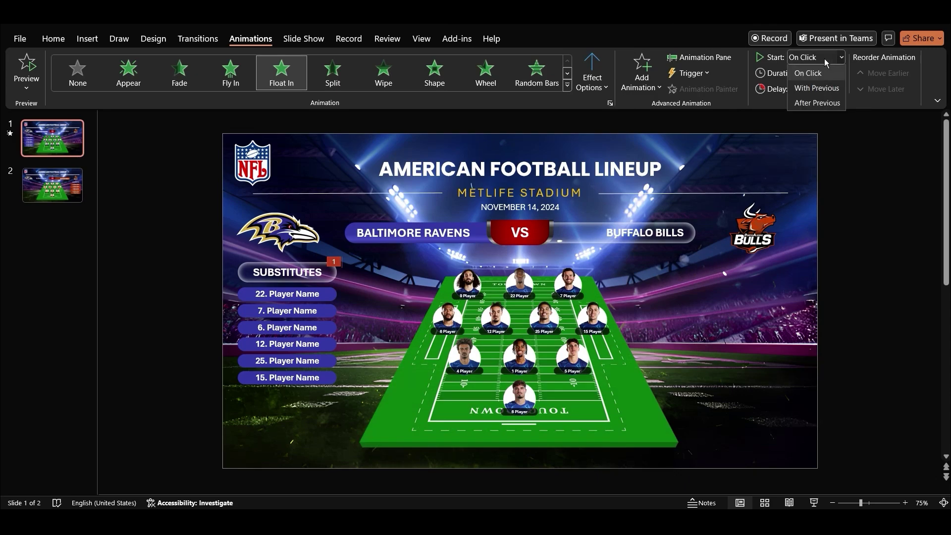
{"action": "left_click", "coordinate": [825, 88]}
- Apply the Float In animation with the Float Down direction to all eleven players on the slide 1 field
{"action": "left_click", "coordinate": [523, 292]}
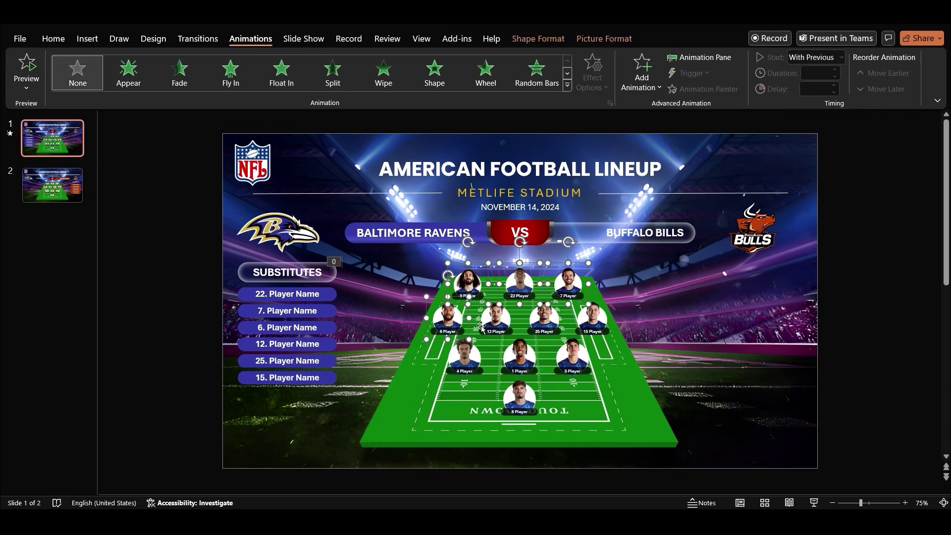
{"action": "left_click", "coordinate": [573, 322], "text": "shift"}
{"action": "left_click", "coordinate": [474, 358], "text": "shift"}
{"action": "left_click", "coordinate": [525, 360], "text": "shift"}
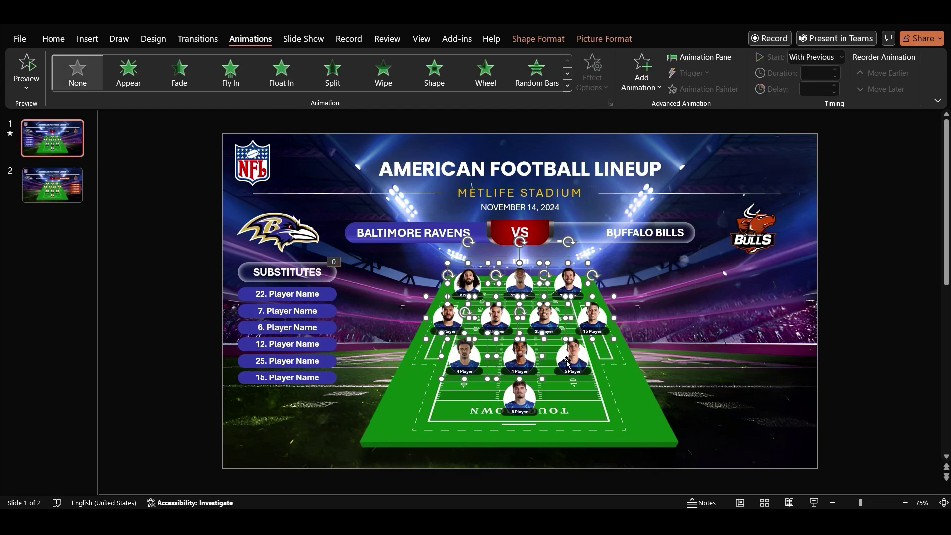
{"action": "left_click", "coordinate": [565, 360], "text": "shift"}
{"action": "left_click", "coordinate": [533, 402], "text": "shift"}
{"action": "left_click", "coordinate": [281, 72]}
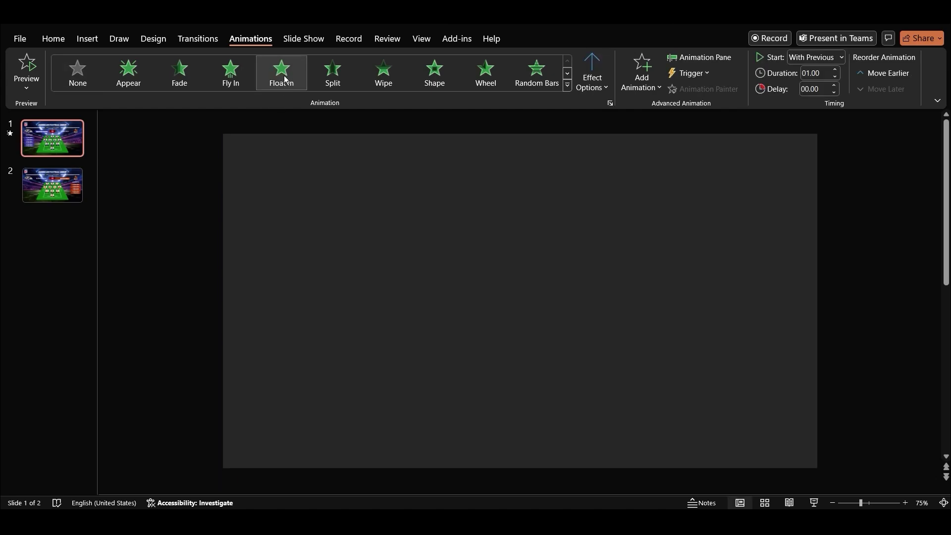
{"action": "left_click", "coordinate": [591, 85]}
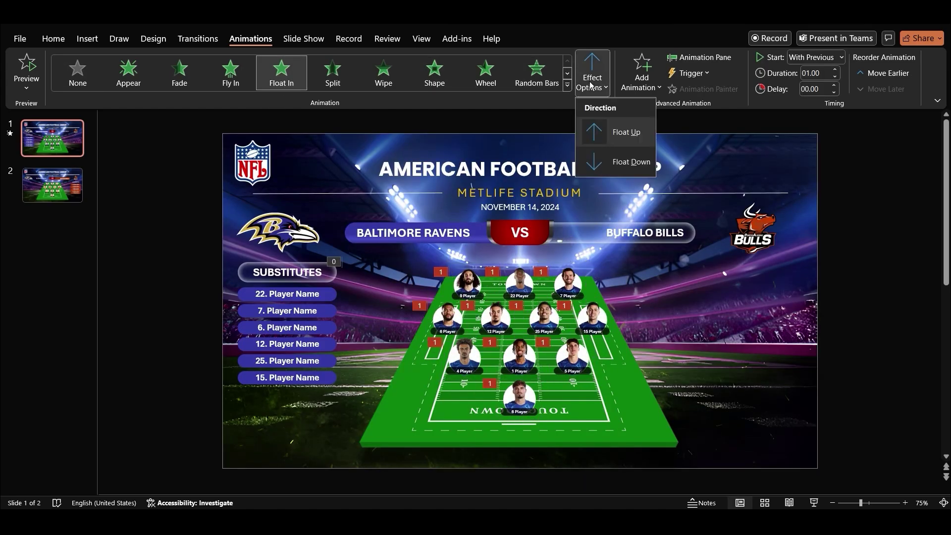
{"action": "left_click", "coordinate": [614, 161]}
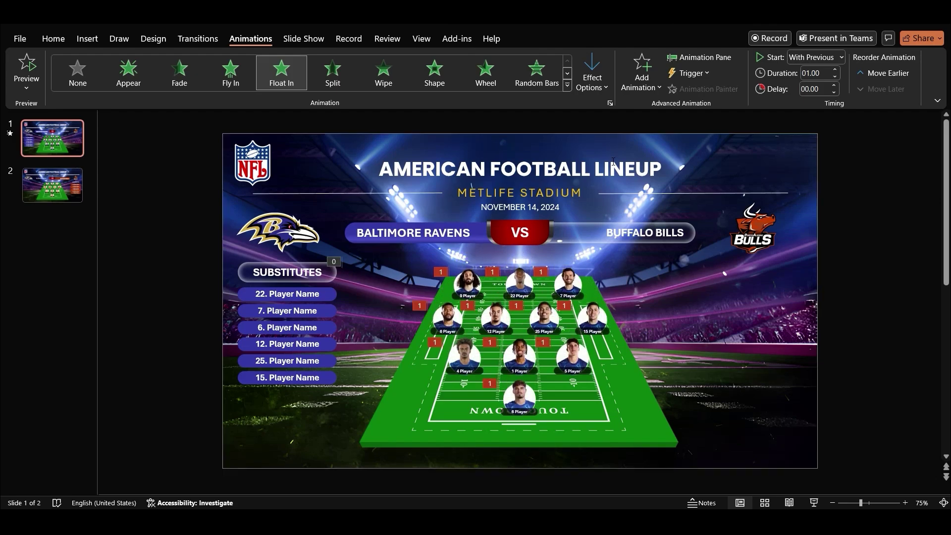
- Set the player animations to start With Previous and give the three players in the farthest row a delay of 00.25
{"action": "left_click", "coordinate": [815, 57]}
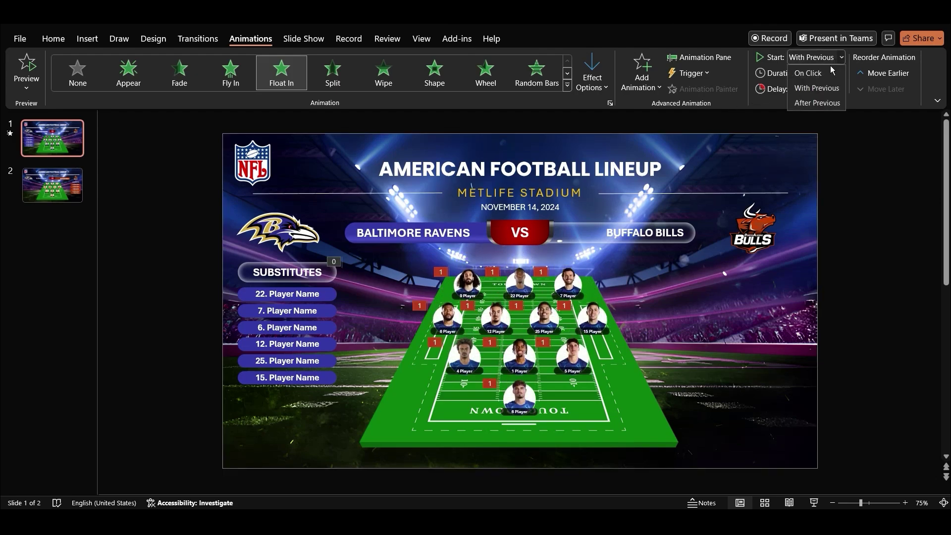
{"action": "left_click", "coordinate": [818, 82]}
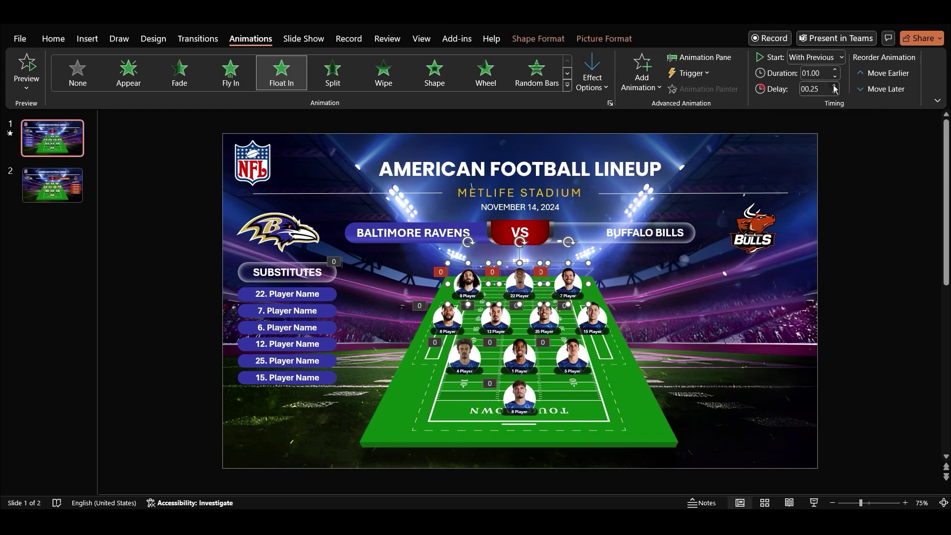
- Increase the animation delay row by row for the remaining three rows of players, giving the single player in the nearest row 01.00
{"action": "left_click", "coordinate": [455, 327]}
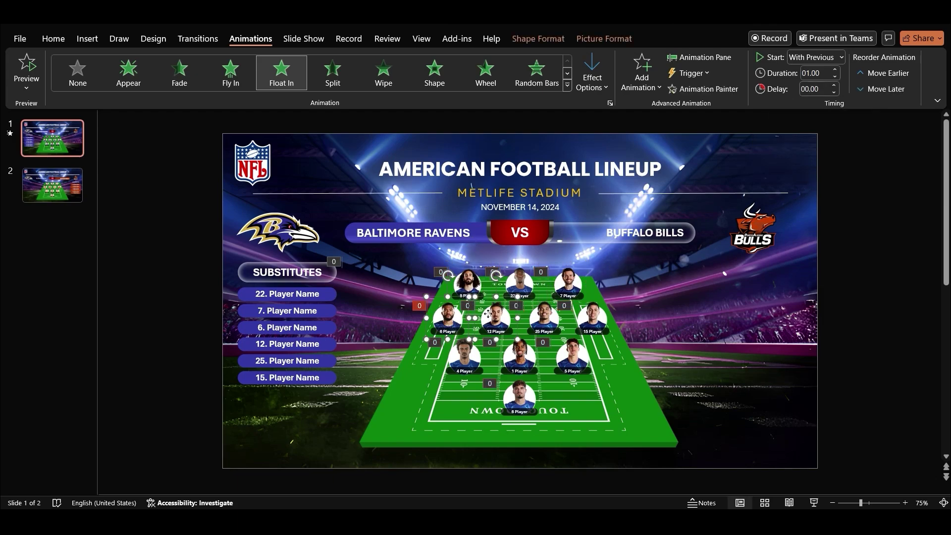
{"action": "left_click", "coordinate": [835, 86]}
{"action": "left_click", "coordinate": [471, 363]}
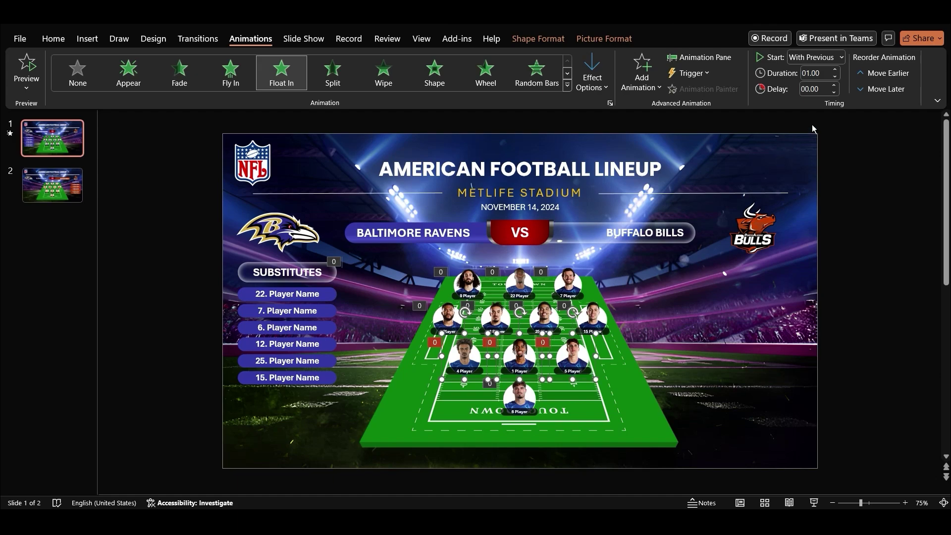
{"action": "left_click", "coordinate": [835, 91]}
{"action": "left_click", "coordinate": [519, 397]}
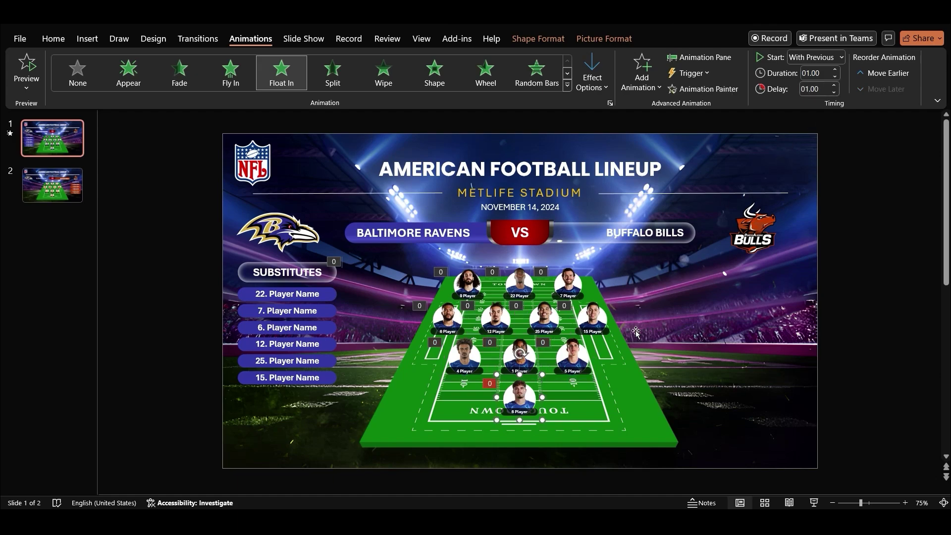
- Apply Float In with the Float Down direction to the Substitutes heading, starting With Previous with a delay of 00.25
{"action": "left_click", "coordinate": [316, 280]}
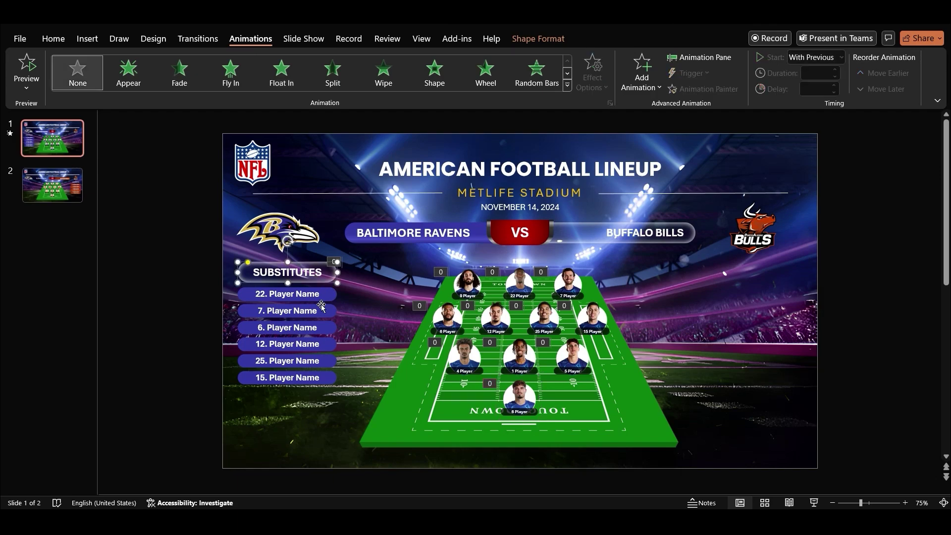
{"action": "left_click", "coordinate": [281, 72]}
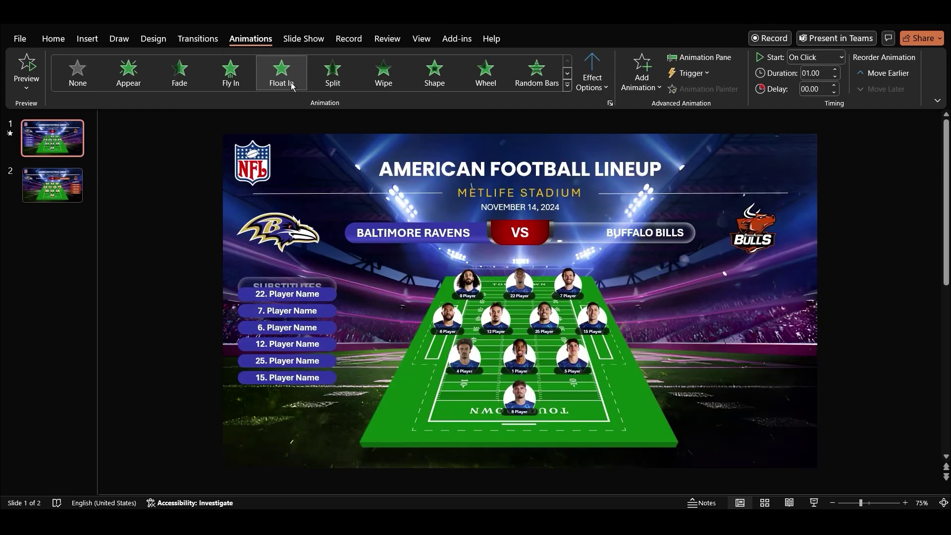
{"action": "left_click", "coordinate": [592, 78]}
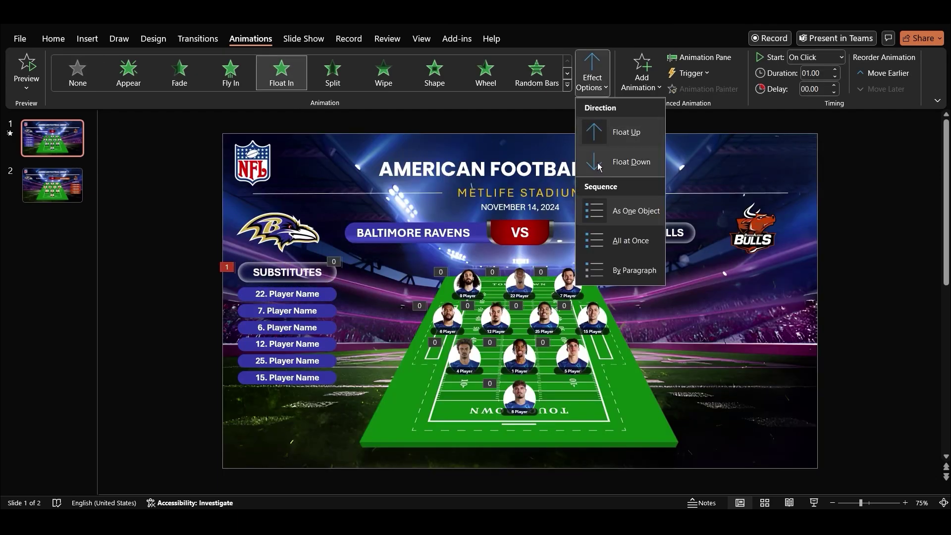
{"action": "left_click", "coordinate": [601, 164]}
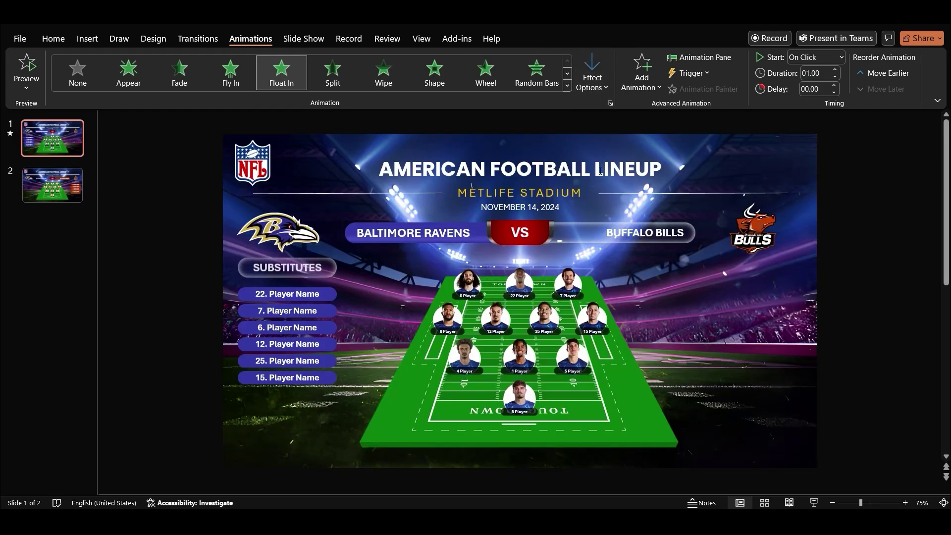
{"action": "left_click", "coordinate": [819, 60]}
{"action": "left_click", "coordinate": [814, 89]}
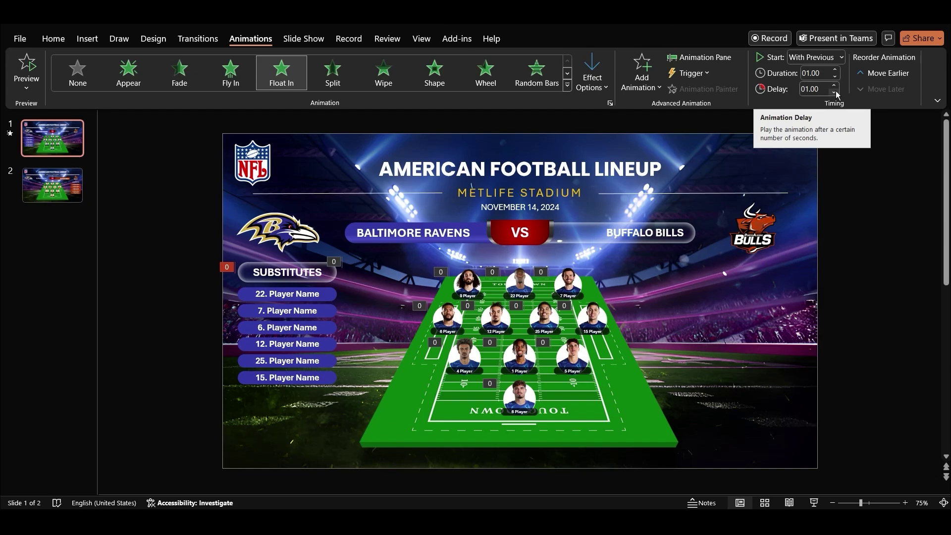
{"action": "left_click", "coordinate": [836, 92]}
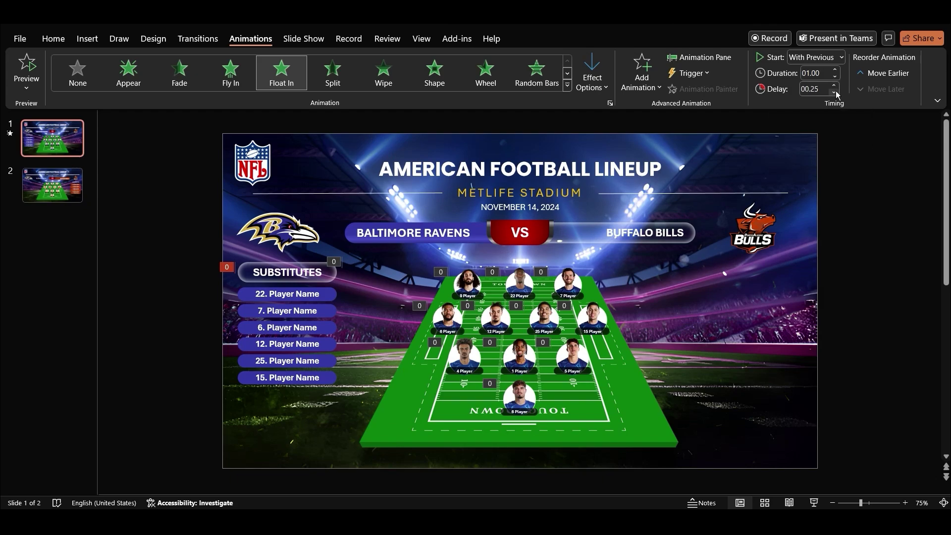
- Apply Float In with the Float Down direction to all six substitute names and set their duration to 01.25
{"action": "left_click", "coordinate": [320, 298]}
{"action": "left_click", "coordinate": [317, 311], "text": "shift"}
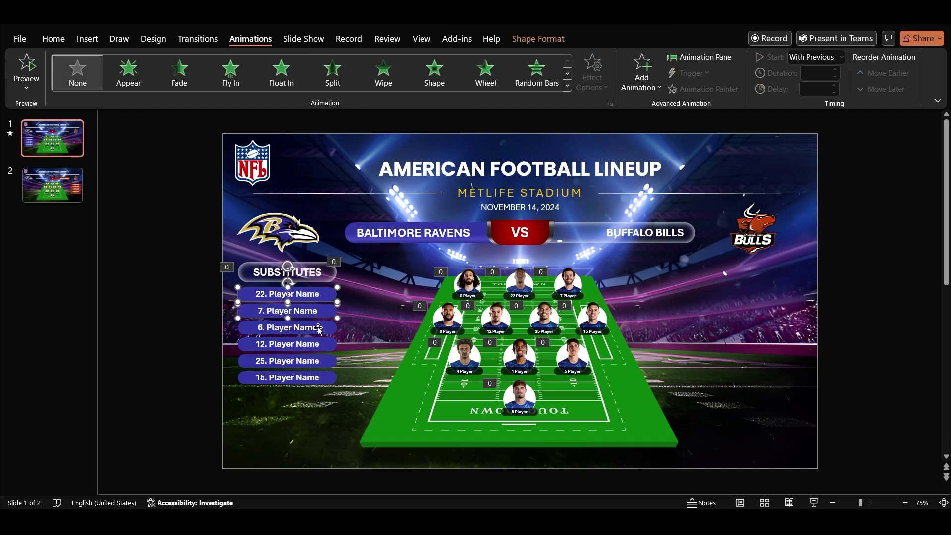
{"action": "left_click", "coordinate": [320, 329], "text": "shift"}
{"action": "left_click", "coordinate": [322, 346], "text": "shift"}
{"action": "left_click", "coordinate": [325, 362], "text": "shift"}
{"action": "left_click", "coordinate": [325, 379], "text": "shift"}
{"action": "left_click", "coordinate": [285, 79]}
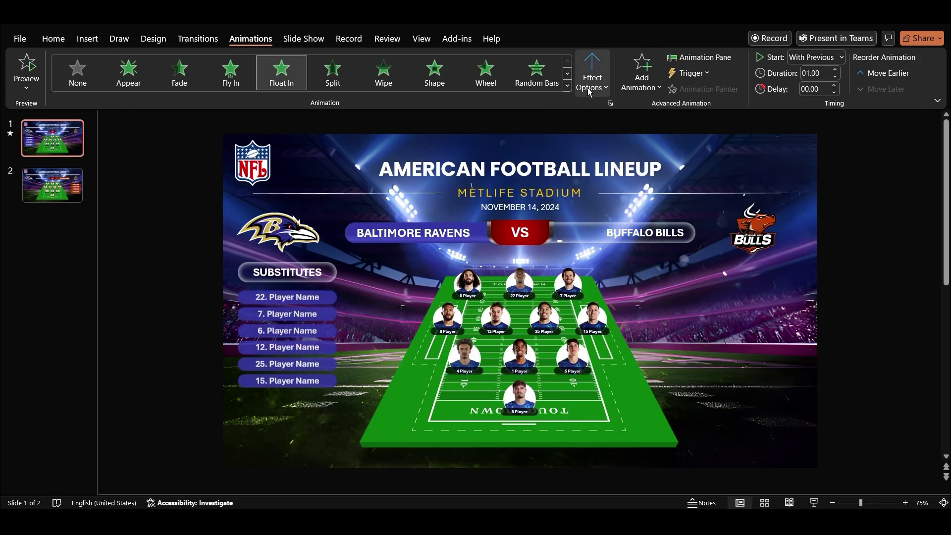
{"action": "left_click", "coordinate": [594, 79]}
{"action": "left_click", "coordinate": [612, 154]}
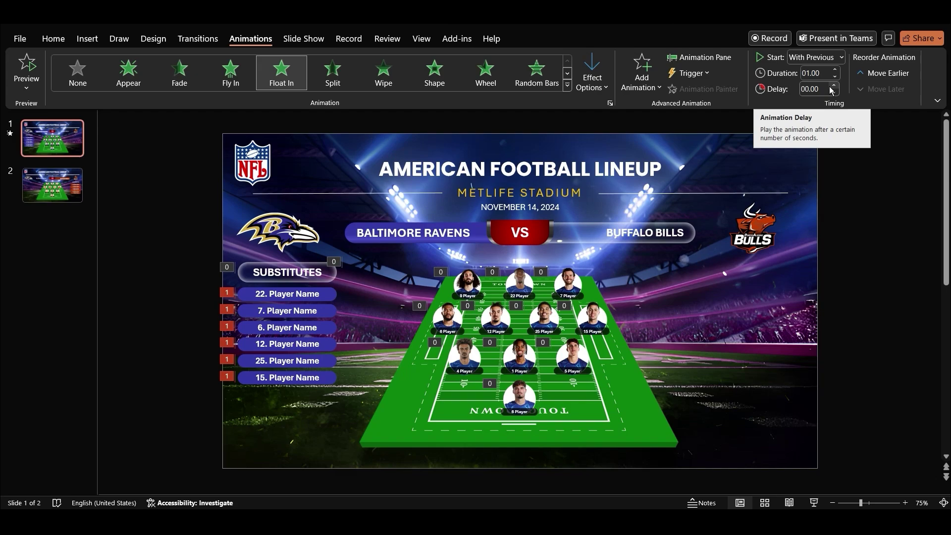
{"action": "left_click", "coordinate": [835, 70]}
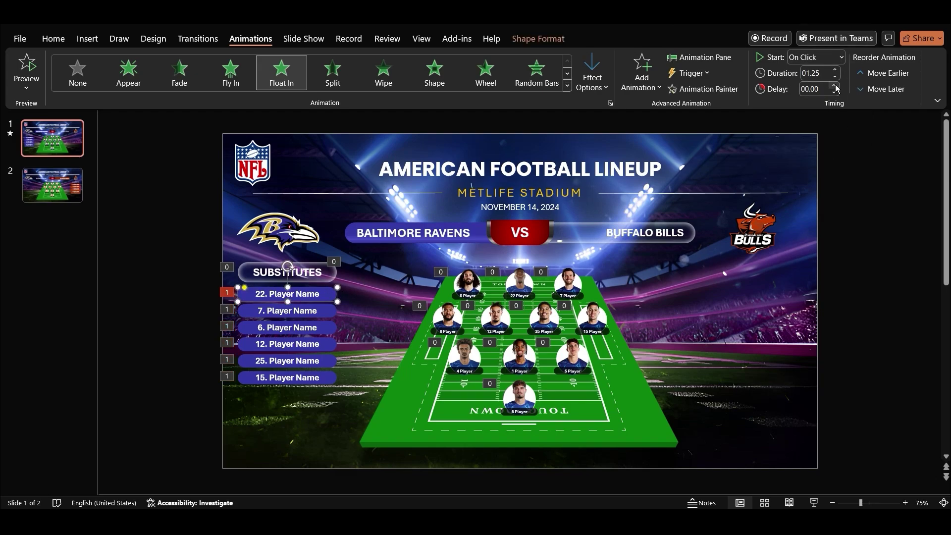
- Increase the animation delay of each substitute in turn down the list, reaching 01.75 for the last one
{"action": "left_click", "coordinate": [328, 313]}
{"action": "left_click", "coordinate": [835, 86]}
{"action": "left_click", "coordinate": [327, 328]}
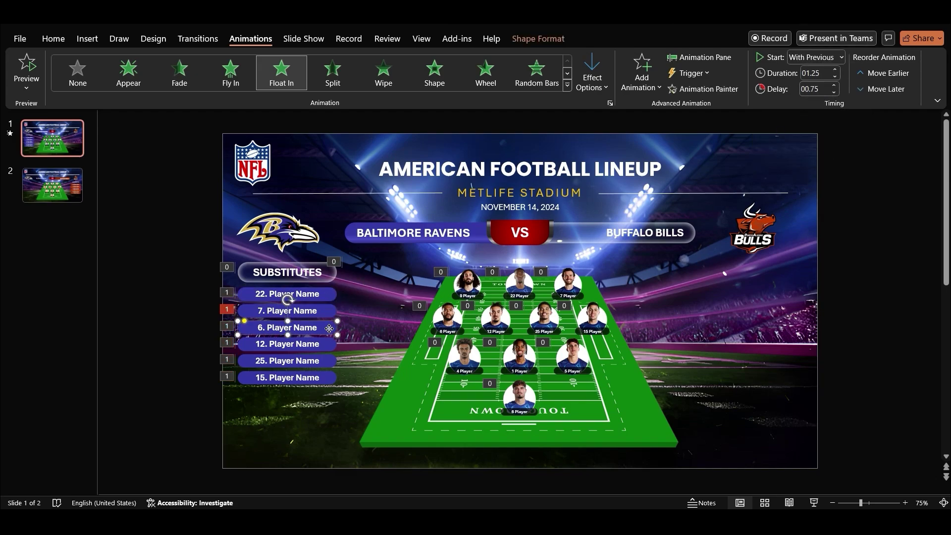
{"action": "left_click", "coordinate": [836, 86]}
{"action": "left_click", "coordinate": [836, 86]}
{"action": "left_click", "coordinate": [327, 345]}
{"action": "key", "text": "Tab"}
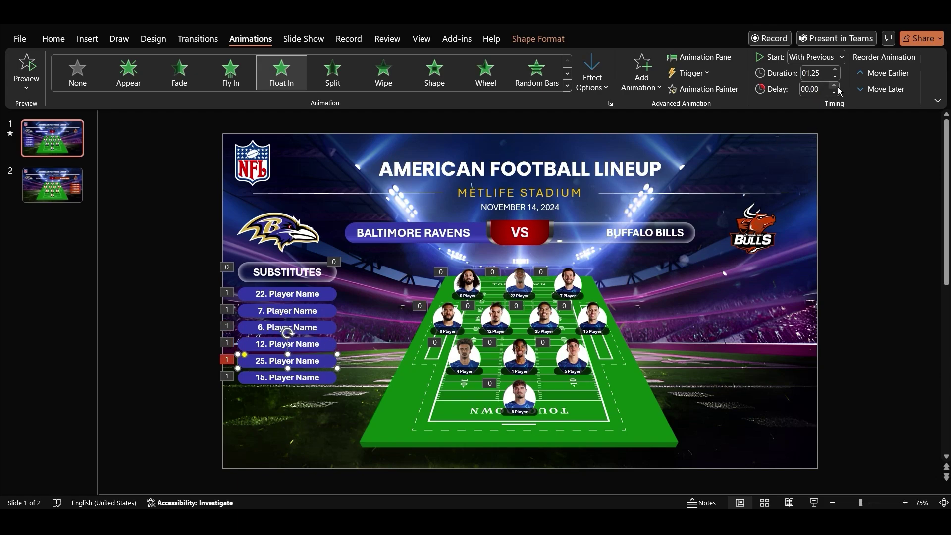
{"action": "key", "text": "Tab"}
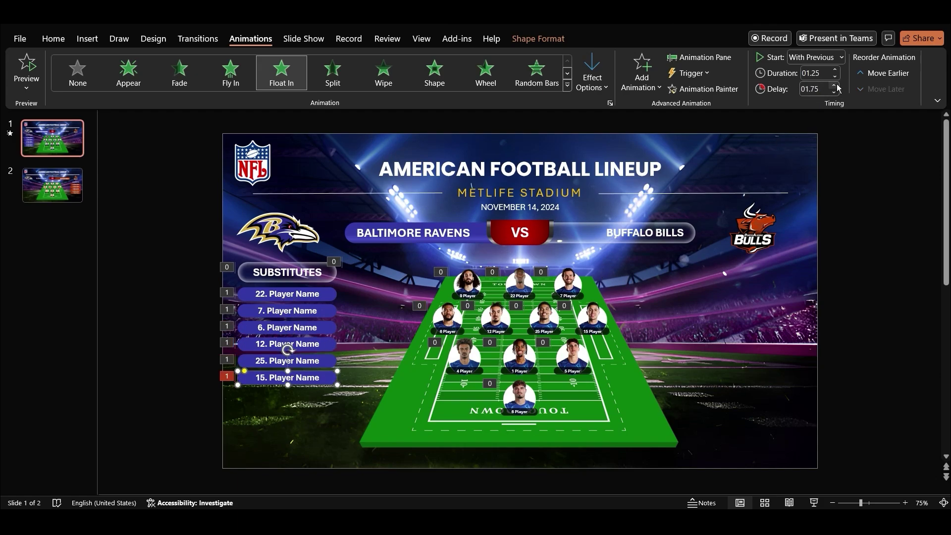
- Apply a Wipe animation with the From Right direction to the line left of the stadium name
{"action": "left_click", "coordinate": [425, 193]}
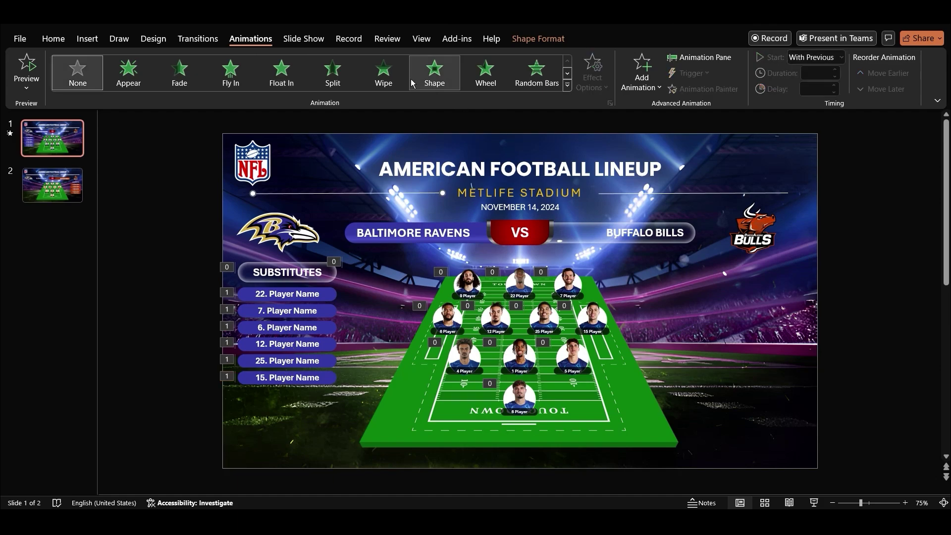
{"action": "left_click", "coordinate": [383, 81]}
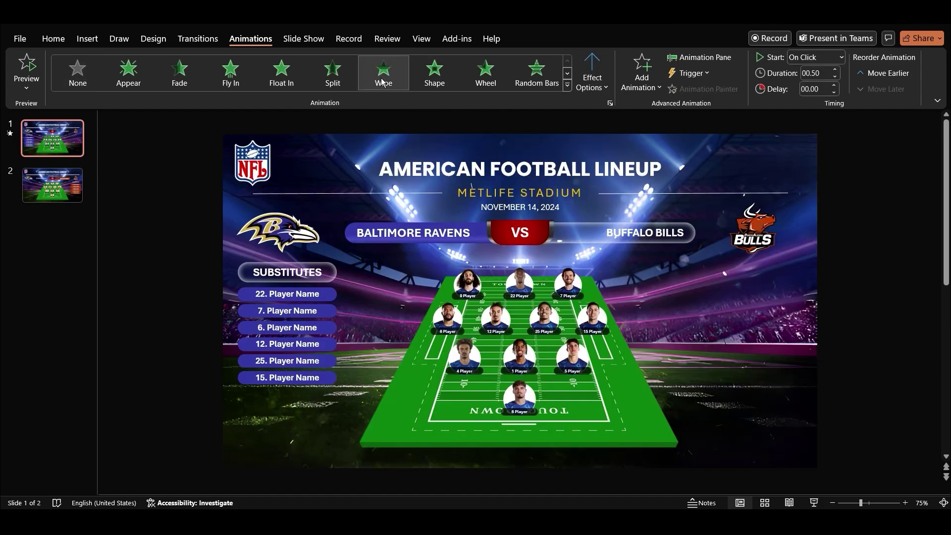
{"action": "left_click", "coordinate": [589, 89]}
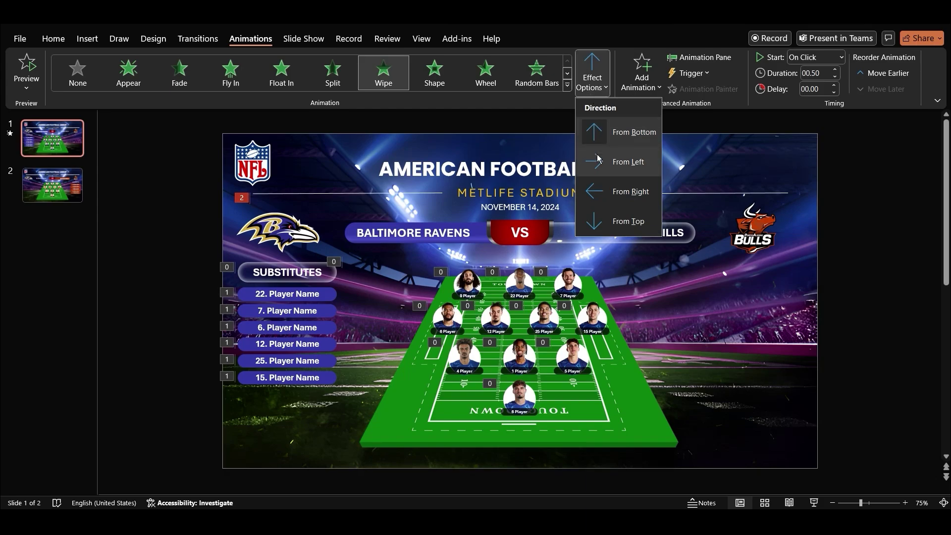
{"action": "left_click", "coordinate": [597, 189]}
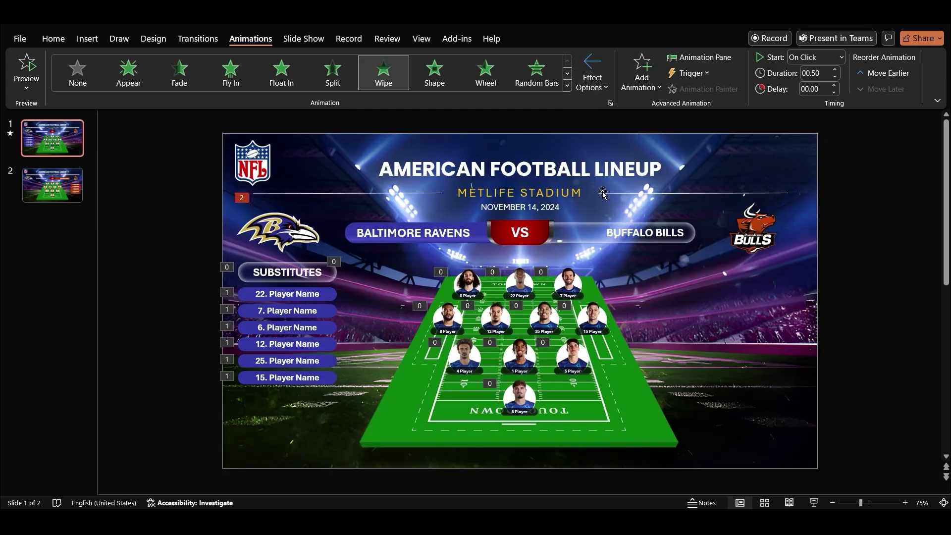
- Apply a Wipe animation with the From Left direction to the line right of the stadium name
{"action": "left_click", "coordinate": [601, 193]}
{"action": "left_click", "coordinate": [383, 74]}
{"action": "left_click", "coordinate": [592, 78]}
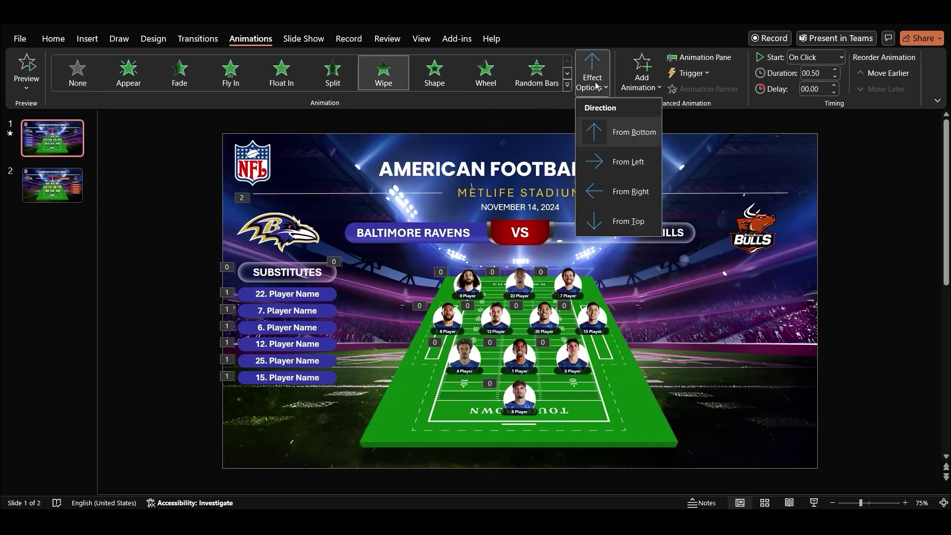
{"action": "left_click", "coordinate": [614, 158]}
- Set both line animations to start With Previous with a duration of 01.00 and a delay of 02.50
{"action": "left_click", "coordinate": [404, 190]}
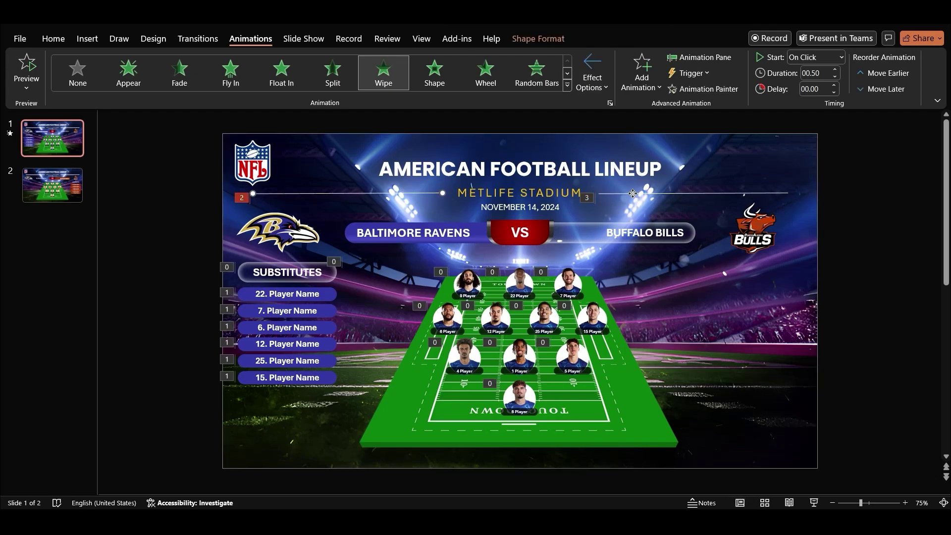
{"action": "left_click", "coordinate": [825, 58]}
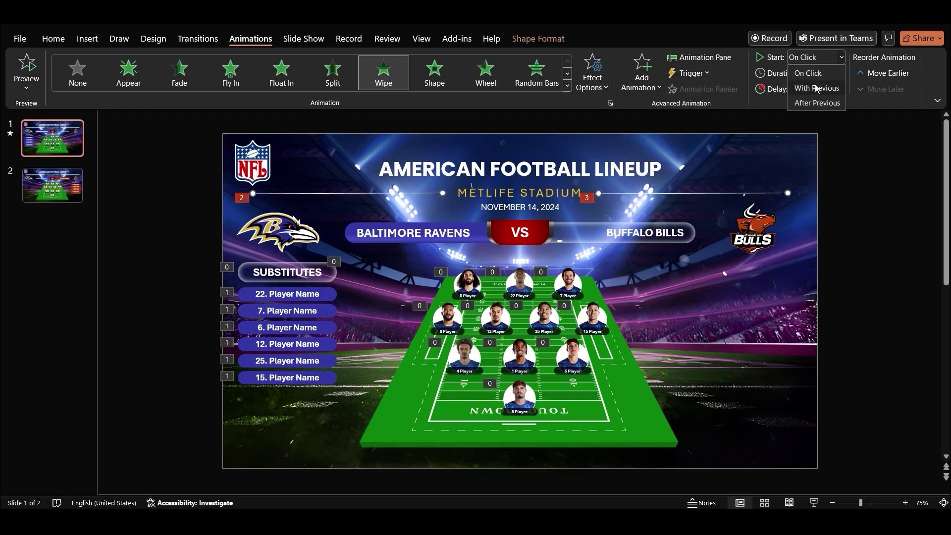
{"action": "left_click", "coordinate": [816, 88]}
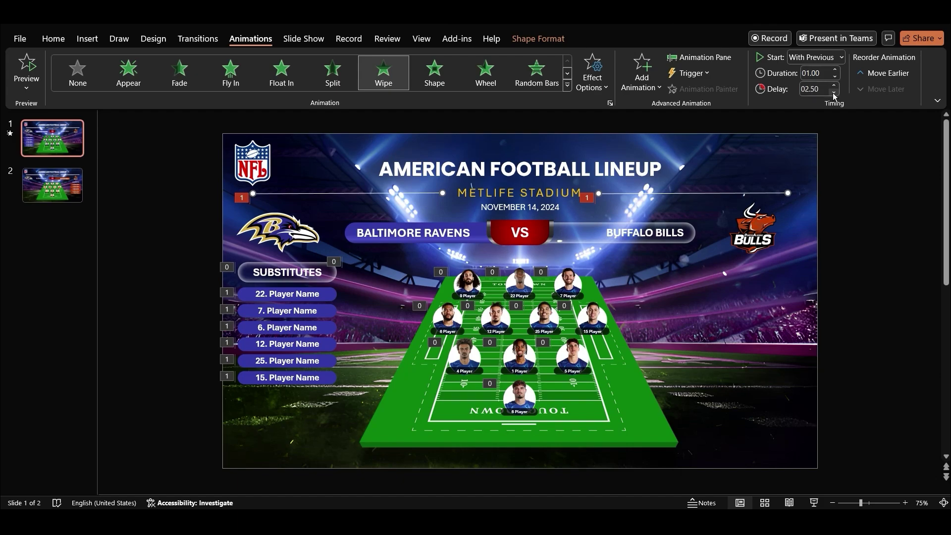
{"action": "left_click", "coordinate": [511, 127]}
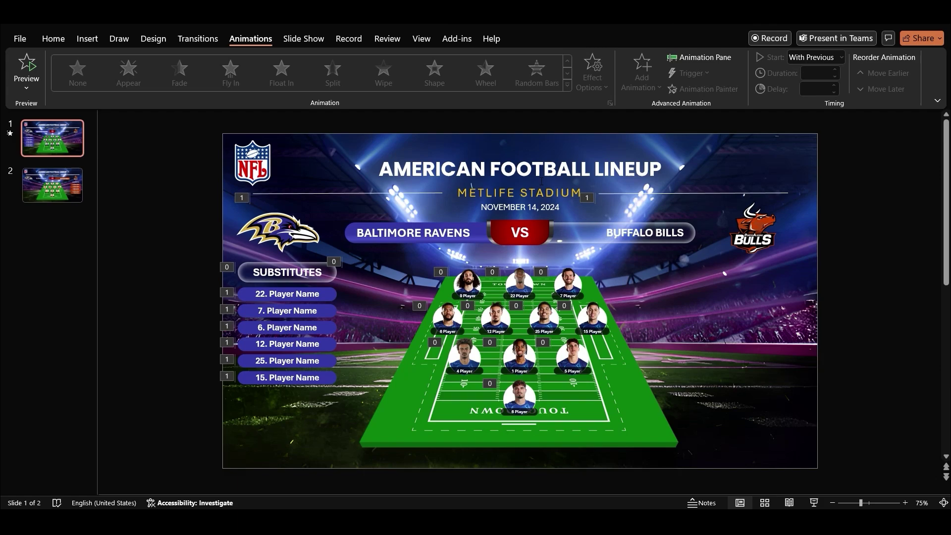
- Play slide 1 as a slide show, and set all six substitutes to start With Previous with a delay of 00.25
{"action": "left_click", "coordinate": [814, 503]}
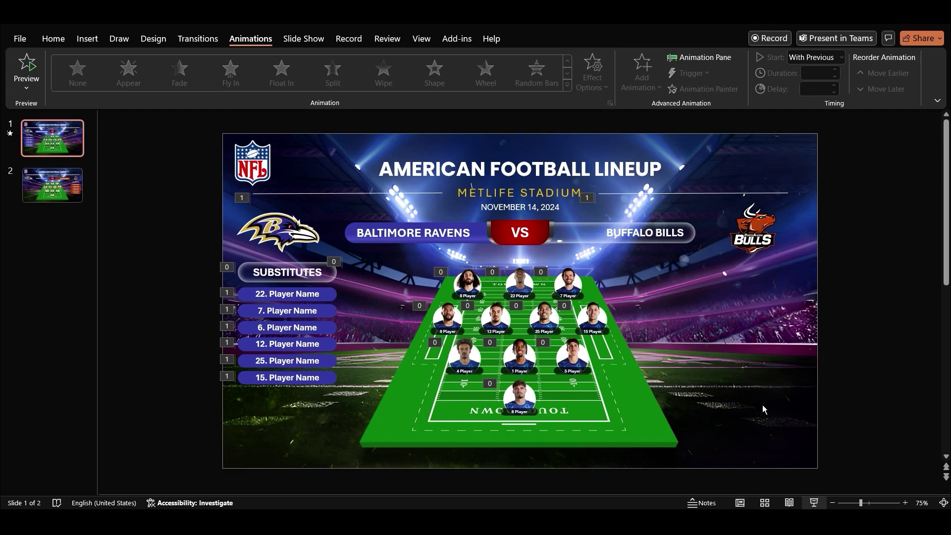
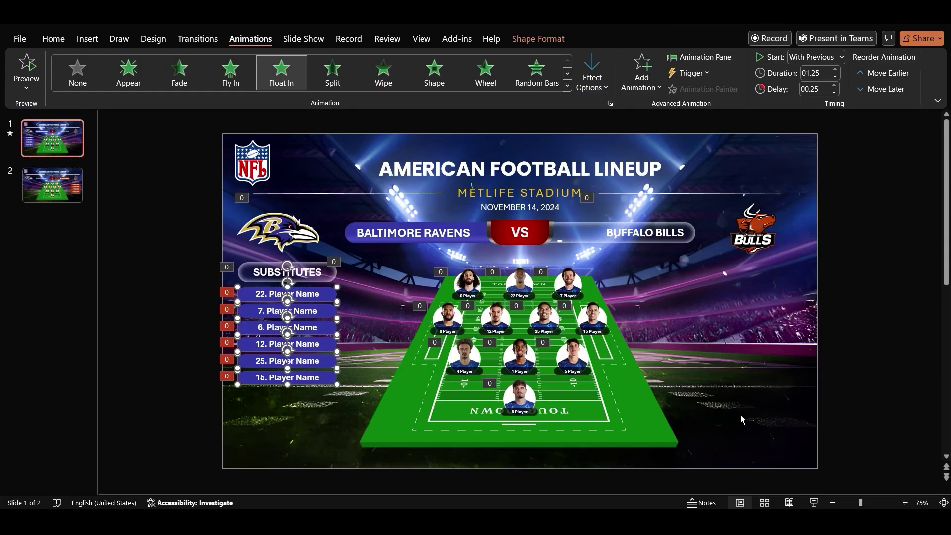
{"action": "left_click", "coordinate": [318, 272]}
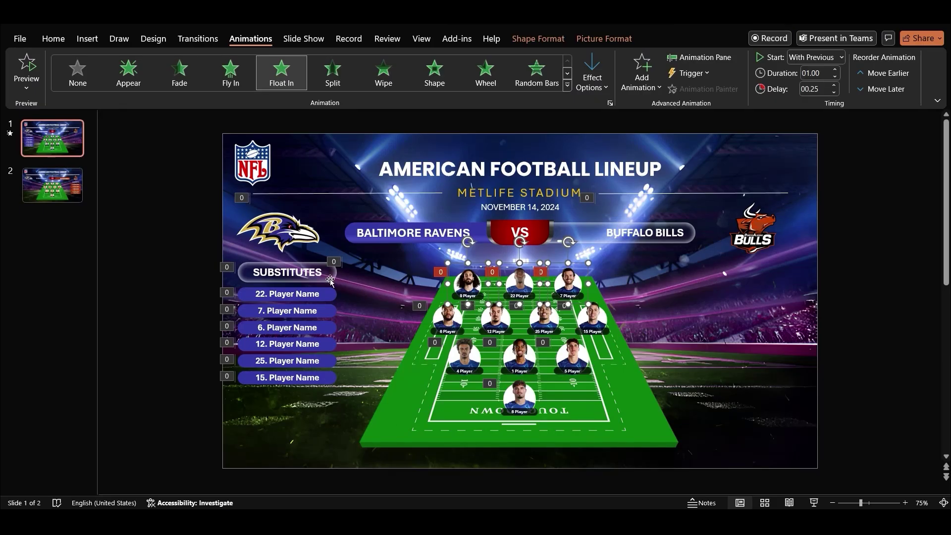
{"action": "left_click", "coordinate": [331, 279]}
{"action": "left_click", "coordinate": [324, 298]}
{"action": "left_click", "coordinate": [813, 503]}
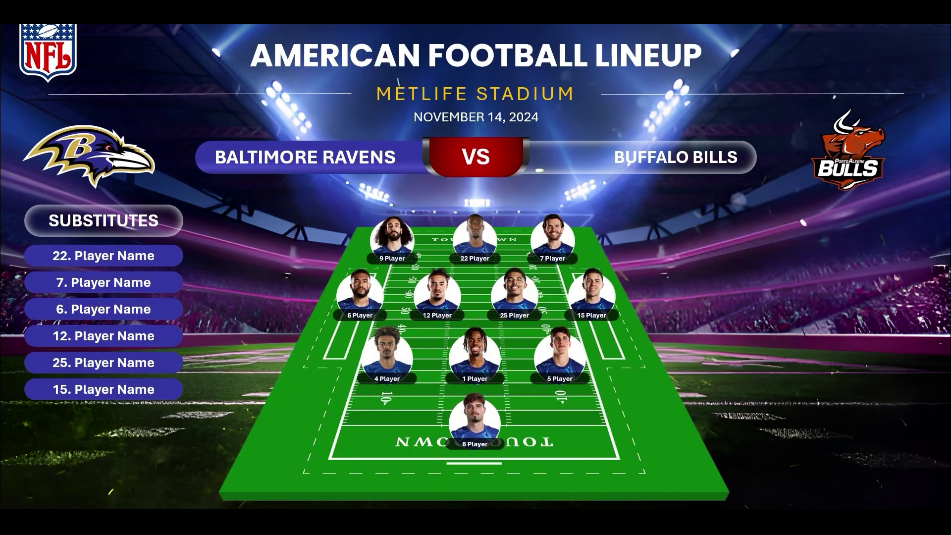
{"action": "key", "text": "Escape"}
- Stagger the six substitutes' animation delays down the list, ending at 01.75 for number 15, and preview slide 1 as a slide show
{"action": "left_click", "coordinate": [834, 85]}
{"action": "left_click", "coordinate": [319, 307]}
{"action": "left_click", "coordinate": [834, 86]}
{"action": "left_click", "coordinate": [319, 325]}
{"action": "left_click", "coordinate": [835, 85]}
{"action": "left_click", "coordinate": [320, 343]}
{"action": "left_click", "coordinate": [835, 85]}
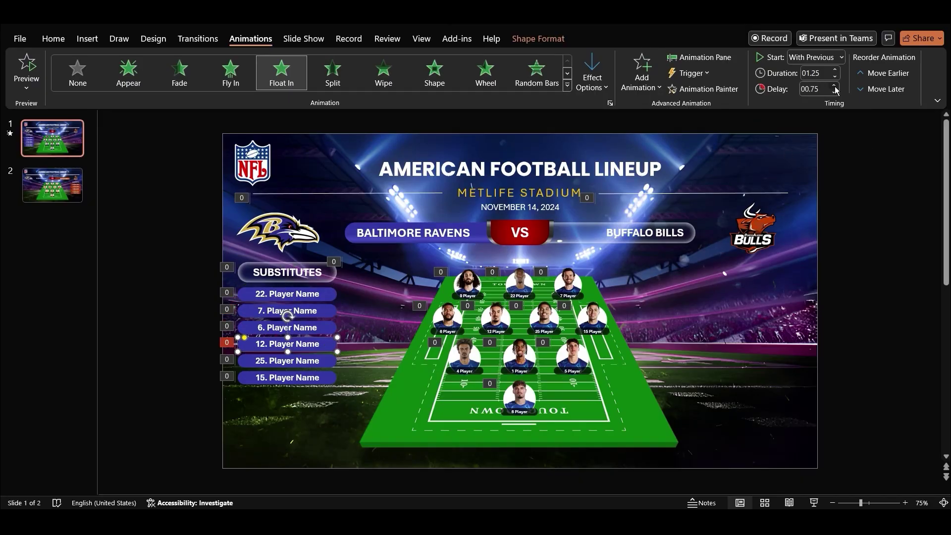
{"action": "left_click", "coordinate": [834, 86]}
{"action": "left_click", "coordinate": [319, 360]}
{"action": "left_click", "coordinate": [834, 86]}
{"action": "left_click", "coordinate": [320, 376]}
{"action": "left_click", "coordinate": [834, 85]}
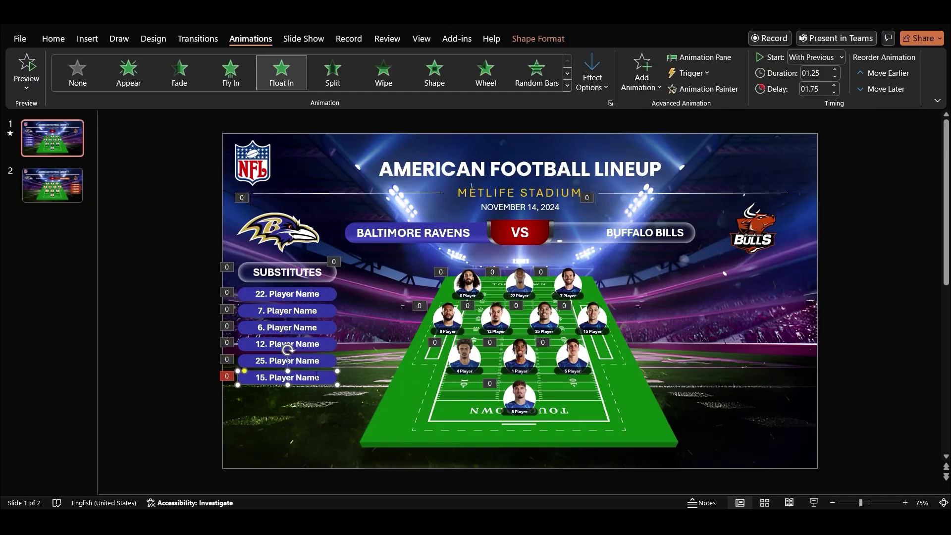
{"action": "key", "text": "shift+F5"}
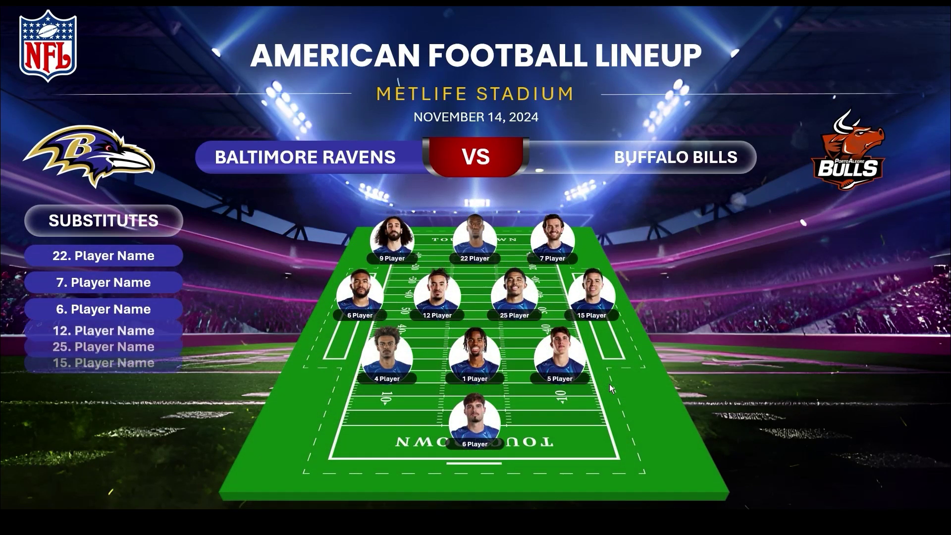
{"action": "key", "text": "Escape"}
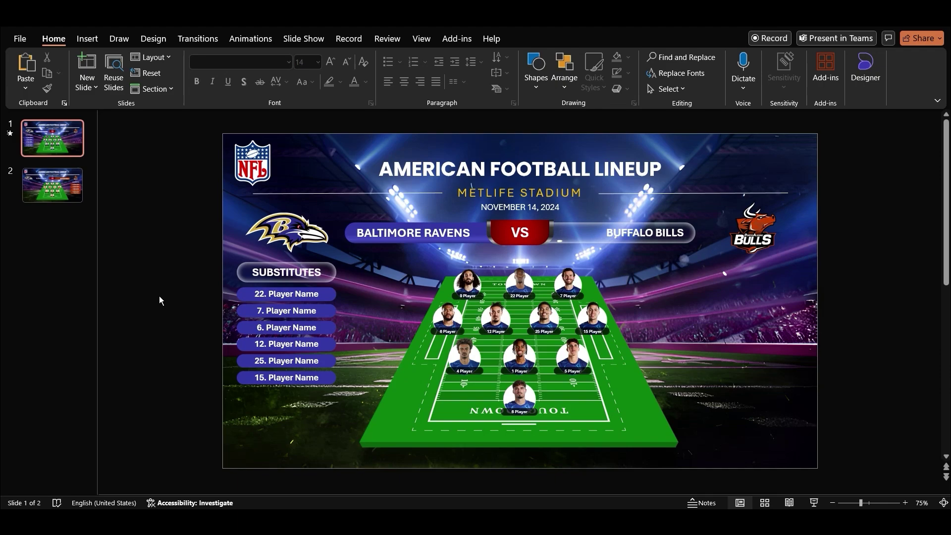
- Replace the football field picture on slide 2 with the animated field from slide 1, keeping it behind the players
{"action": "left_click", "coordinate": [68, 187]}
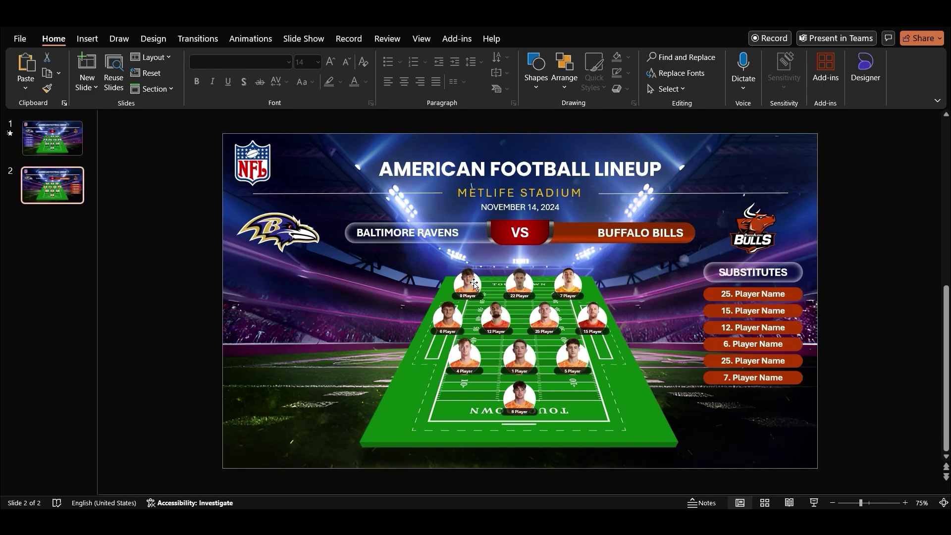
{"action": "scroll", "coordinate": [113, 212], "scroll_direction": "up", "scroll_amount": 1}
{"action": "scroll", "coordinate": [111, 213], "scroll_direction": "down", "scroll_amount": 1}
{"action": "left_click", "coordinate": [403, 421]}
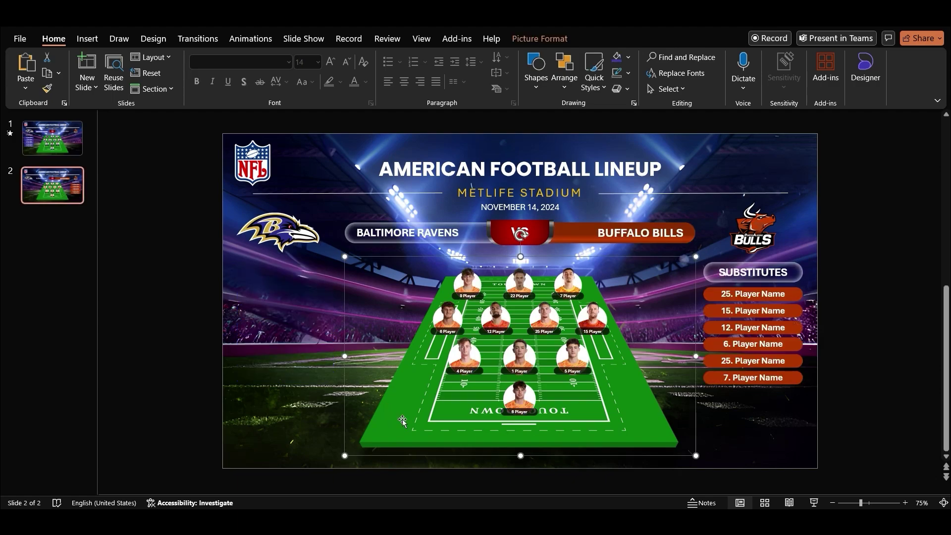
{"action": "key", "text": "Delete"}
{"action": "key", "text": "ctrl+z"}
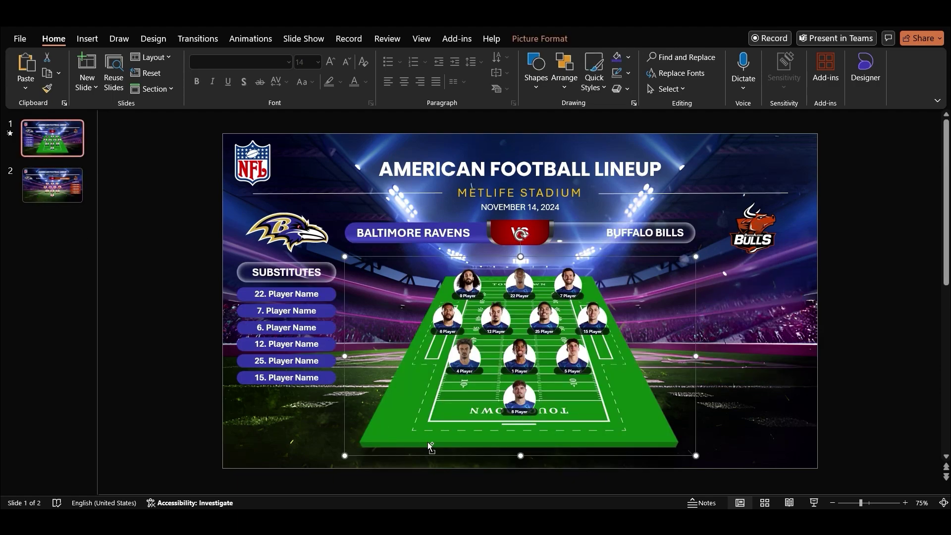
{"action": "key", "text": "Delete"}
{"action": "key", "text": "ctrl+z"}
{"action": "key", "text": "ctrl+z"}
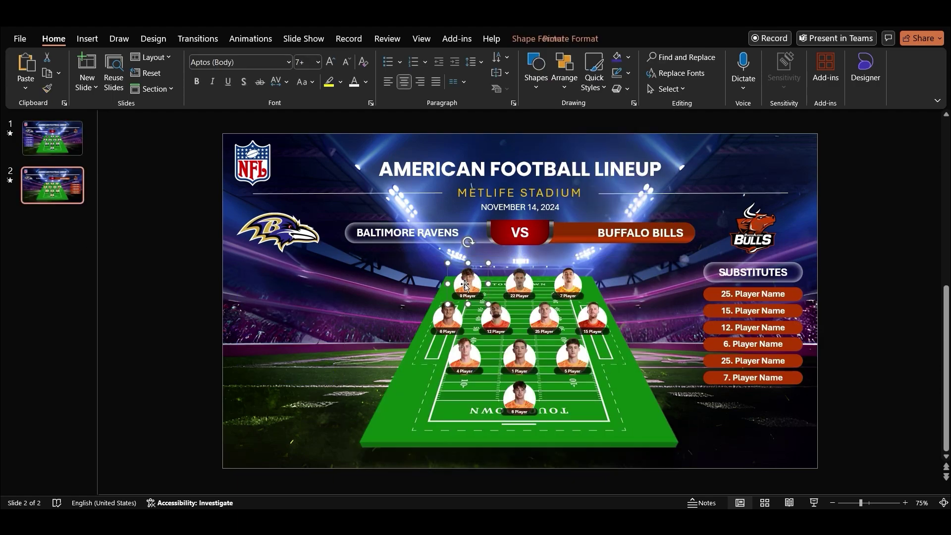
- Apply a Float In animation to all eleven players on slide 2 and choose its direction
{"action": "left_click", "coordinate": [448, 320], "text": "shift"}
{"action": "left_click", "coordinate": [543, 319], "text": "shift"}
{"action": "left_click", "coordinate": [591, 321], "text": "shift"}
{"action": "left_click", "coordinate": [465, 360], "text": "shift"}
{"action": "left_click", "coordinate": [520, 359], "text": "shift"}
{"action": "left_click", "coordinate": [572, 359], "text": "shift"}
{"action": "left_click", "coordinate": [516, 405], "text": "shift"}
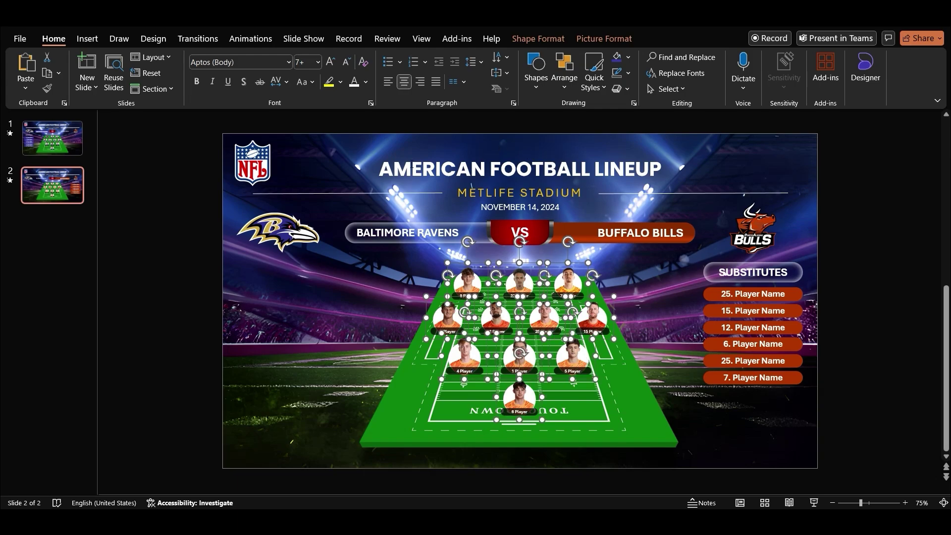
{"action": "left_click", "coordinate": [251, 42]}
{"action": "left_click", "coordinate": [237, 74]}
{"action": "left_click", "coordinate": [595, 79]}
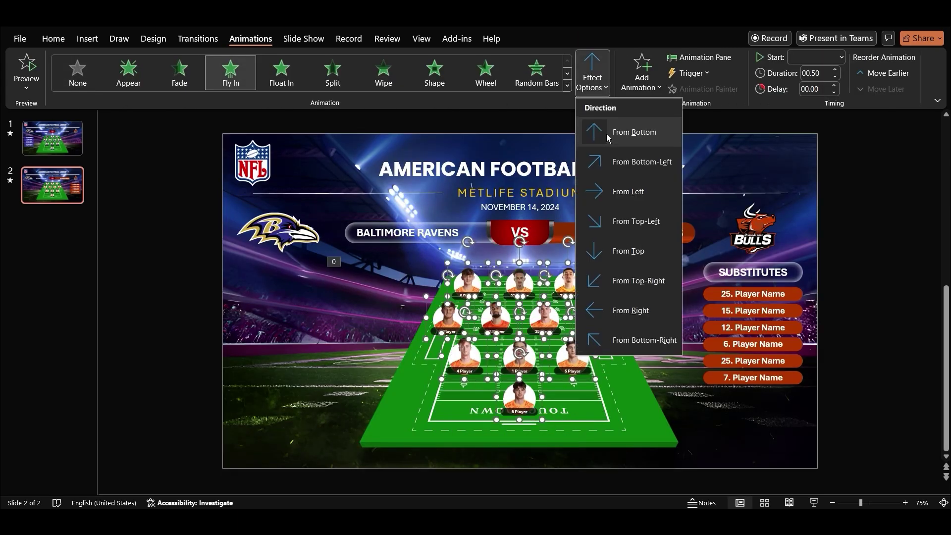
{"action": "left_click", "coordinate": [287, 79]}
{"action": "left_click", "coordinate": [605, 84]}
{"action": "left_click", "coordinate": [630, 161]}
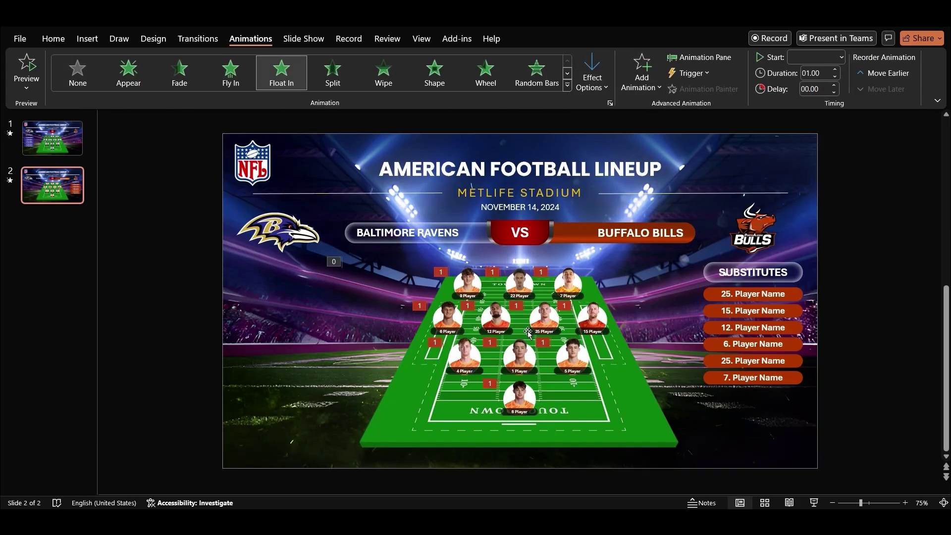
- Set all eleven player animations on slide 2 to start With Previous with a duration of 01.25
{"action": "left_click", "coordinate": [841, 58]}
{"action": "left_click", "coordinate": [817, 88]}
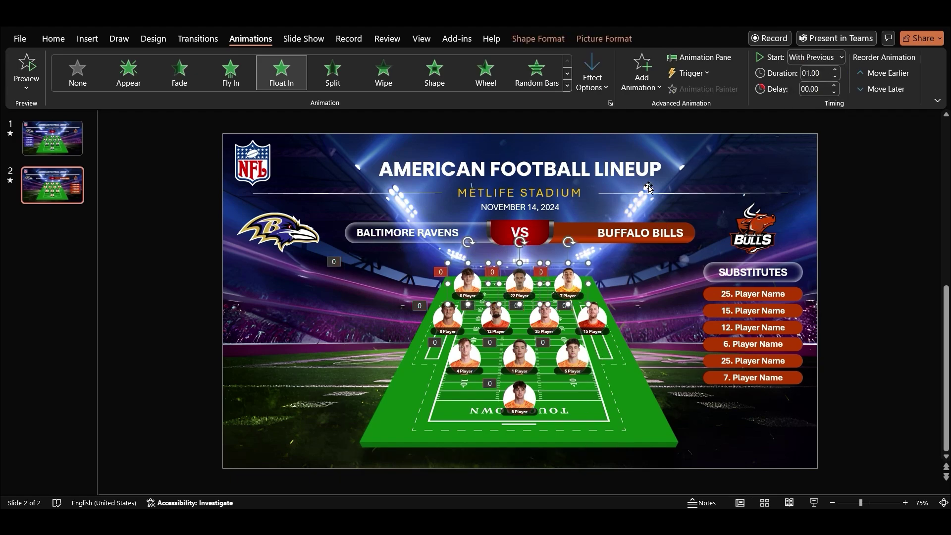
{"action": "left_click_drag", "start_coordinate": [240, 289], "coordinate": [644, 420]}
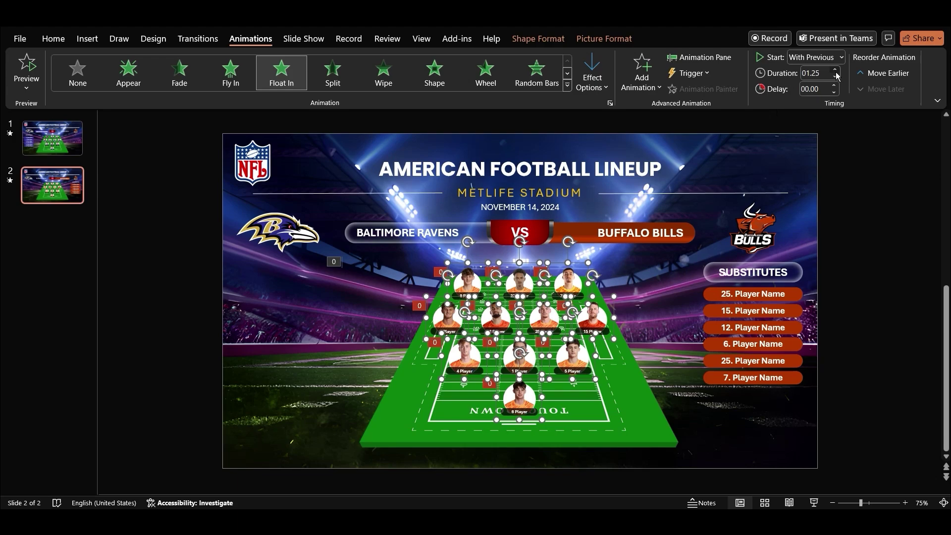
- Set the three top-row players' animation delay to 00.25 and increase the delay of the four second-row players
{"action": "left_click_drag", "start_coordinate": [261, 321], "coordinate": [614, 251]}
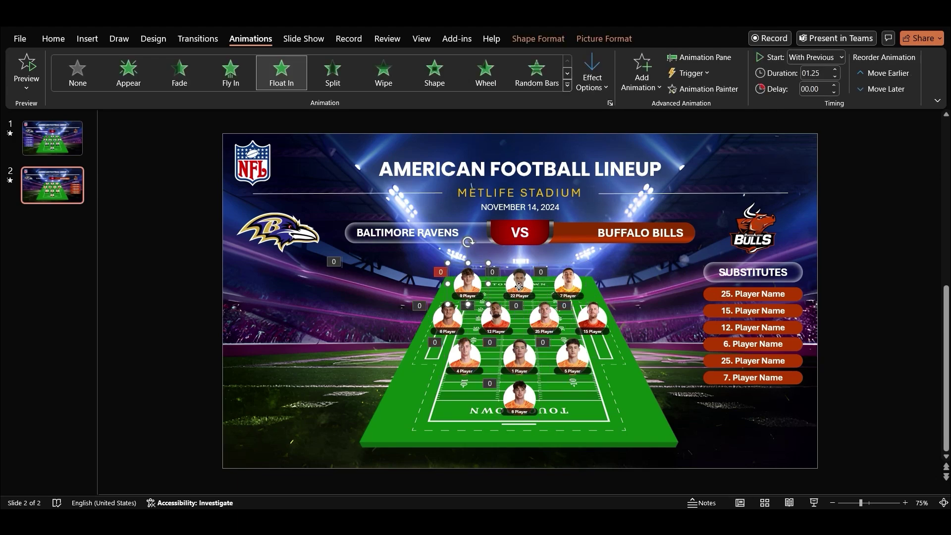
{"action": "left_click", "coordinate": [834, 86]}
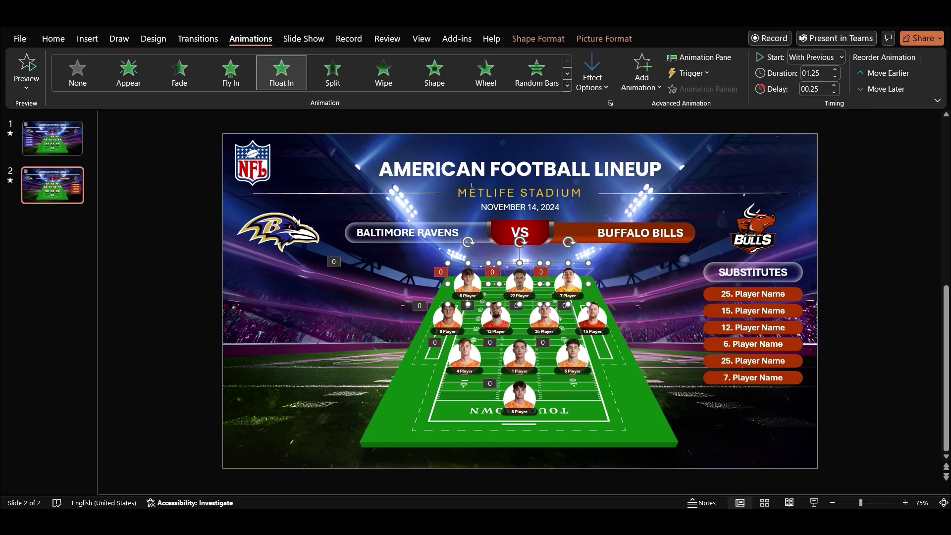
{"action": "left_click", "coordinate": [448, 319]}
{"action": "left_click", "coordinate": [495, 319], "text": "shift"}
{"action": "left_click", "coordinate": [544, 318], "text": "shift"}
{"action": "left_click", "coordinate": [592, 319], "text": "shift"}
{"action": "double_click", "coordinate": [835, 86]}
- Increase the third-row players' animation delay, set the last player's delay to 01.00, and preview slide 2 as a slide show
{"action": "left_click", "coordinate": [465, 358]}
{"action": "left_click", "coordinate": [505, 359], "text": "shift"}
{"action": "left_click", "coordinate": [570, 358], "text": "shift"}
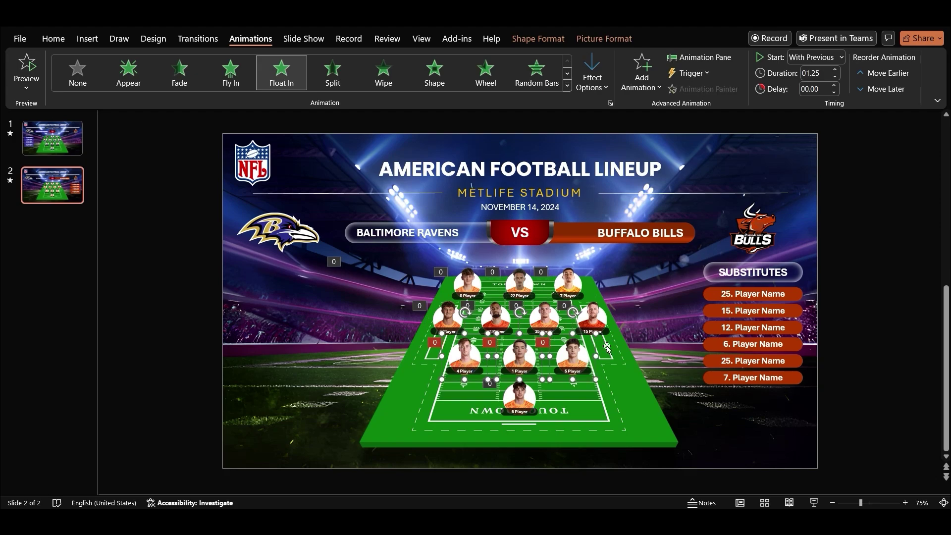
{"action": "left_click", "coordinate": [835, 86]}
{"action": "left_click", "coordinate": [526, 398]}
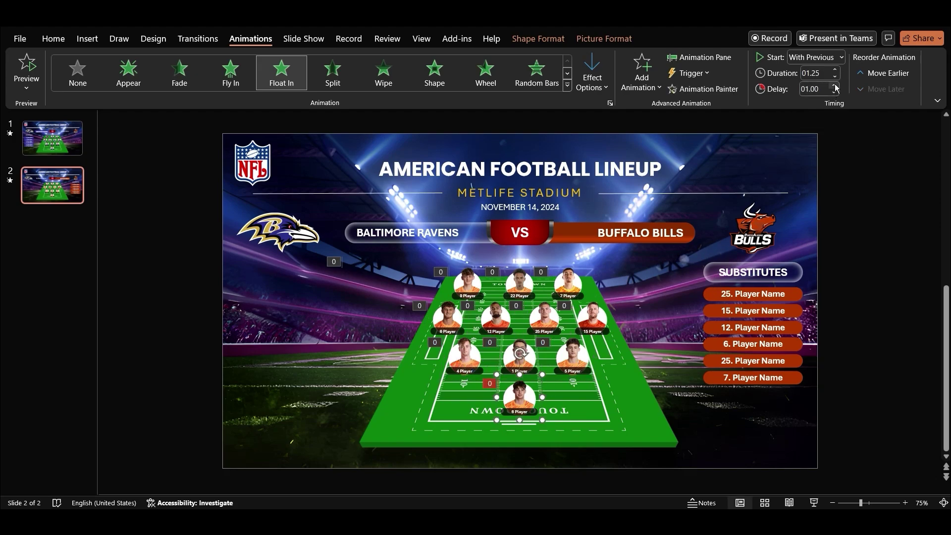
{"action": "left_click", "coordinate": [814, 502]}
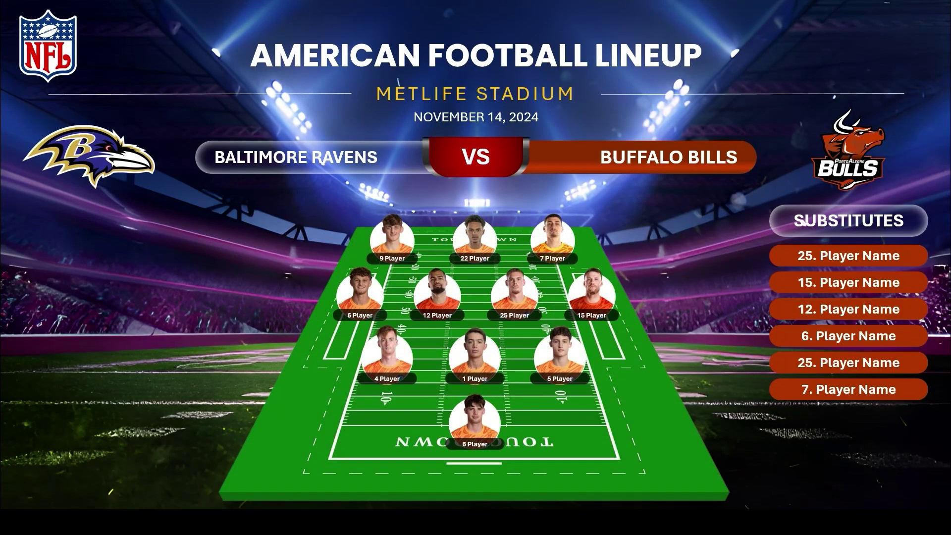
{"action": "key", "text": "Escape"}
- Copy the animated substitutes heading and six name bars from slide 1 onto slide 2
{"action": "left_click", "coordinate": [70, 149]}
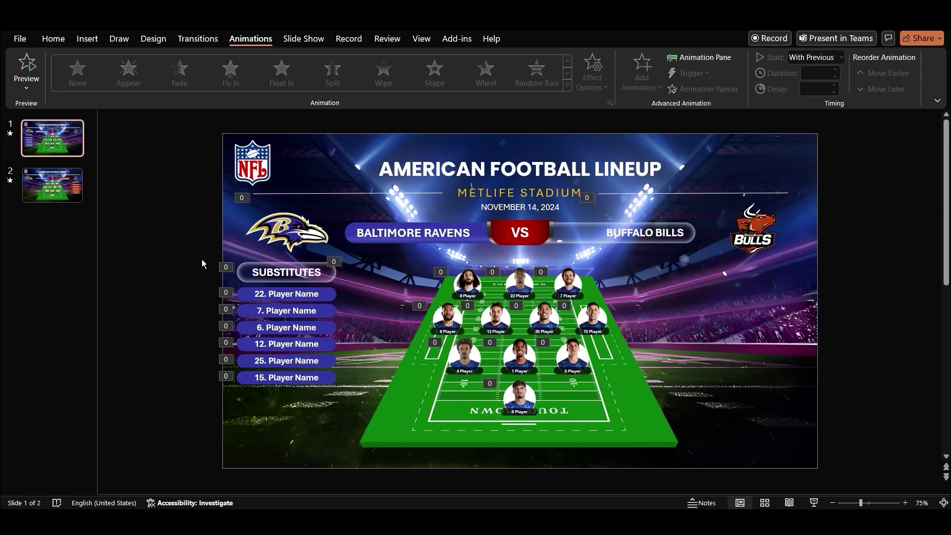
{"action": "left_click_drag", "start_coordinate": [200, 255], "coordinate": [356, 397]}
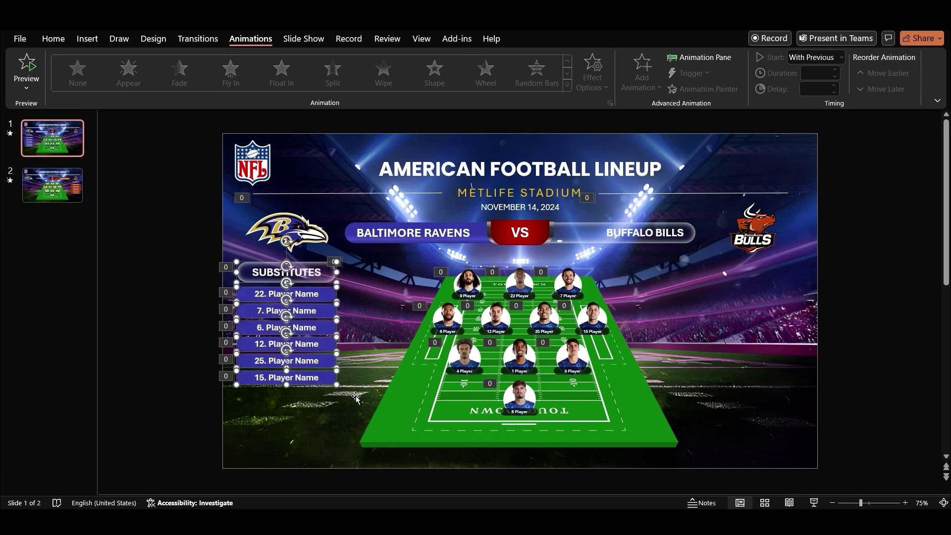
{"action": "left_click", "coordinate": [75, 185]}
{"action": "key", "text": "ctrl+v"}
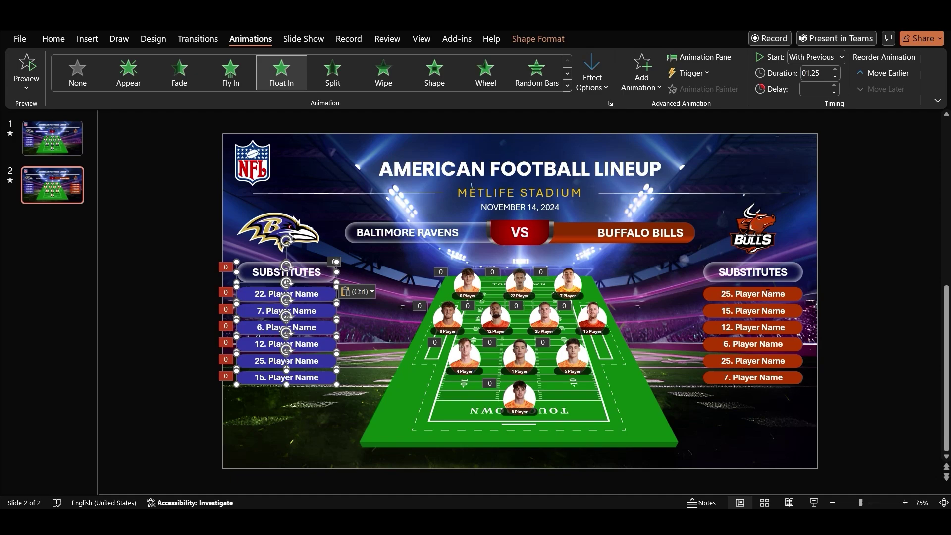
- Move the original orange substitutes list off slide 2 and place the copied blue list under the Bulls logo
{"action": "left_click_drag", "start_coordinate": [848, 258], "coordinate": [685, 397]}
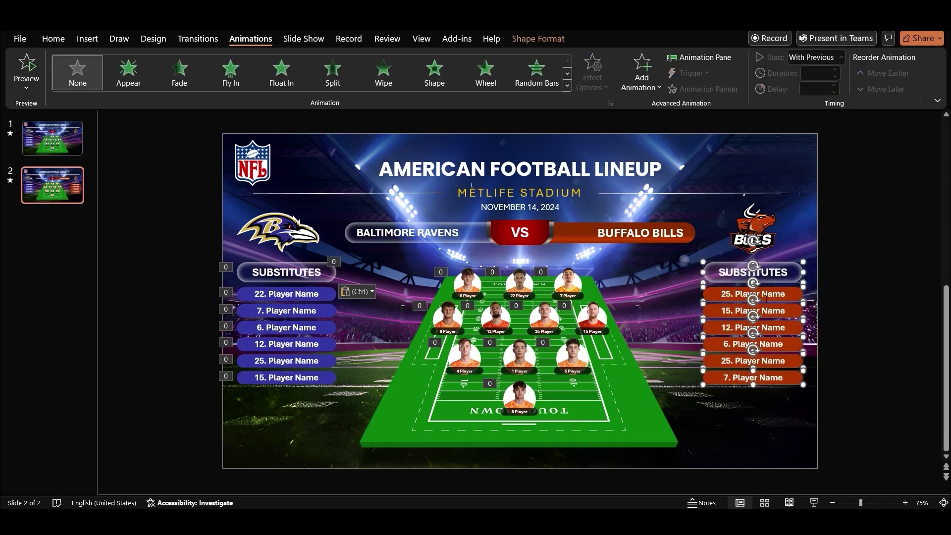
{"action": "left_click_drag", "start_coordinate": [785, 266], "coordinate": [917, 267]}
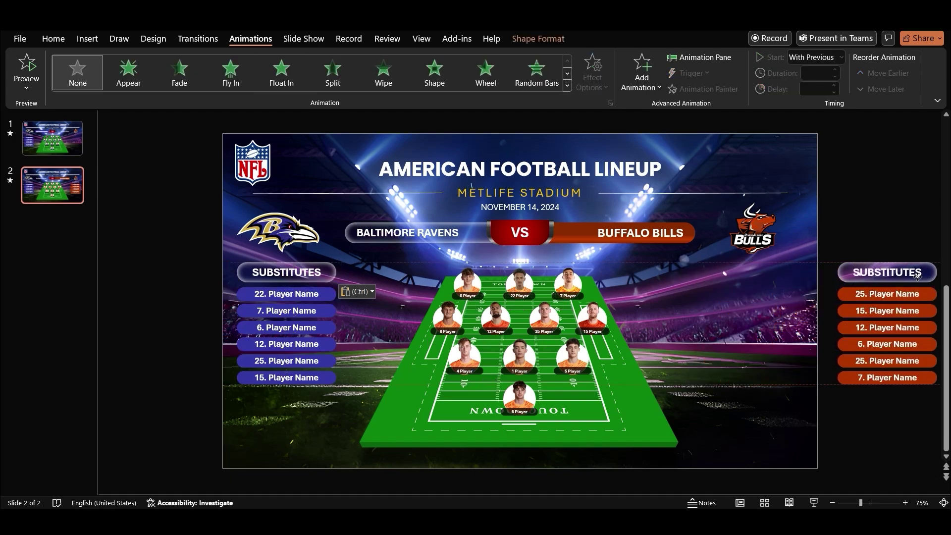
{"action": "left_click_drag", "start_coordinate": [165, 257], "coordinate": [377, 406]}
{"action": "left_click_drag", "start_coordinate": [328, 293], "coordinate": [793, 339]}
{"action": "scroll", "coordinate": [858, 445], "scroll_direction": "down", "scroll_amount": 1}
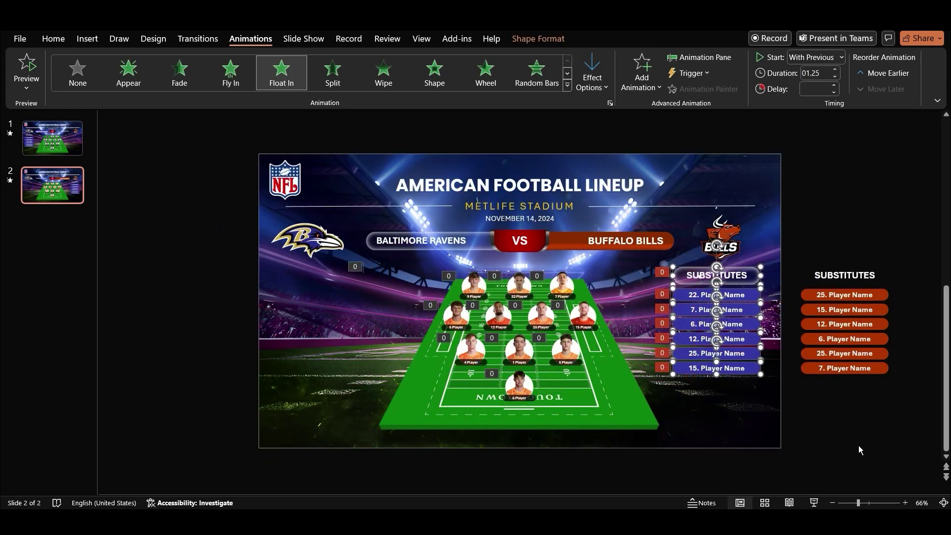
- Align the copied substitutes list and the Bulls logo with each other using Align Center
{"action": "left_click", "coordinate": [726, 236], "text": "shift"}
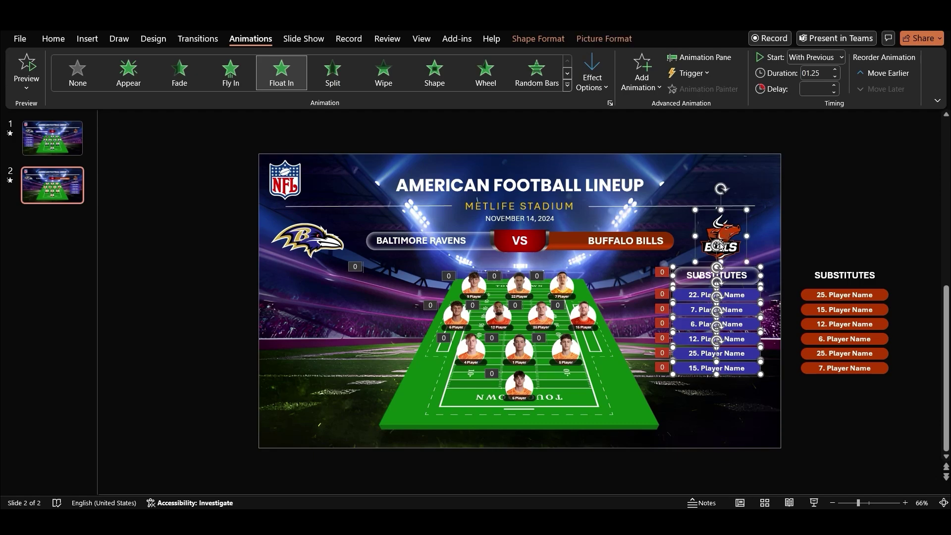
{"action": "left_click", "coordinate": [597, 39]}
{"action": "left_click", "coordinate": [746, 58]}
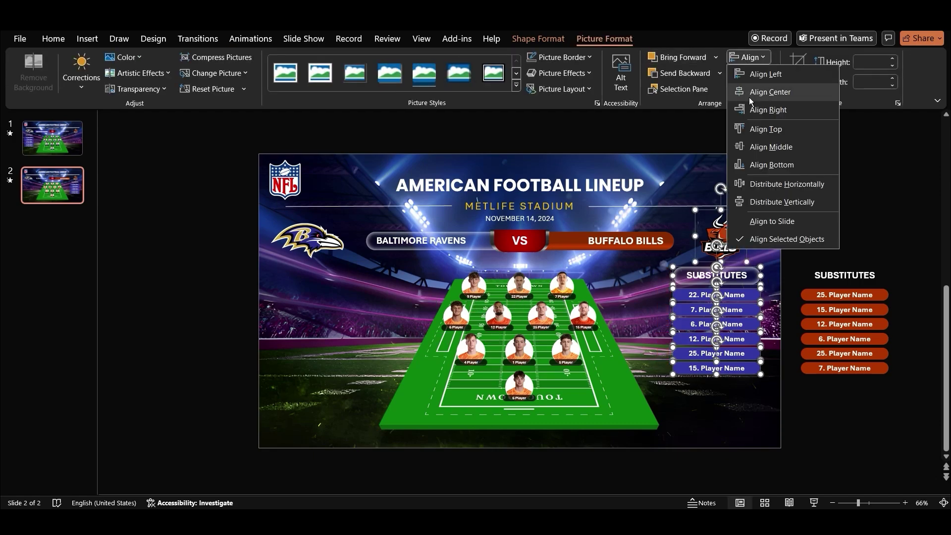
{"action": "left_click", "coordinate": [751, 92]}
{"action": "left_click", "coordinate": [820, 229]}
- Fill the six copied substitute bars with the orange sampled from the original list beside the slide
{"action": "left_click_drag", "start_coordinate": [789, 388], "coordinate": [693, 340]}
{"action": "left_click", "coordinate": [628, 58]}
{"action": "left_click", "coordinate": [640, 297]}
{"action": "left_click", "coordinate": [818, 292]}
- Renumber the copied substitutes to match the original list: 25, 15, 12, 6, 25 and 7
{"action": "left_click", "coordinate": [697, 295]}
{"action": "type", "text": "515126"}
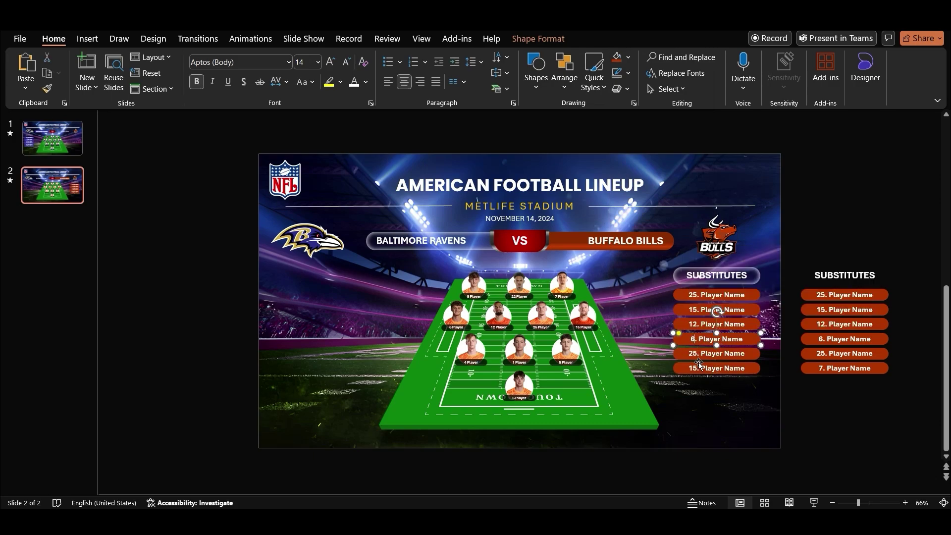
{"action": "double_click", "coordinate": [693, 369]}
{"action": "type", "text": "8"}
{"action": "key", "text": "BackSpace"}
{"action": "type", "text": "7"}
{"action": "left_click", "coordinate": [891, 403]}
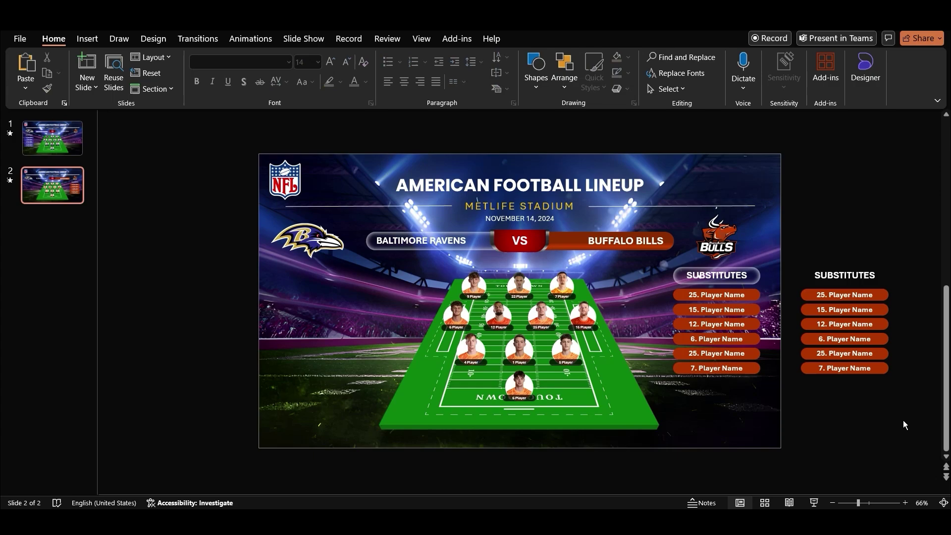
- Delete the off-slide substitutes list and give both title lines a Wipe starting With Previous, duration 01.00, delay 01.50
{"action": "left_click_drag", "start_coordinate": [902, 421], "coordinate": [783, 237]}
{"action": "key", "text": "Delete"}
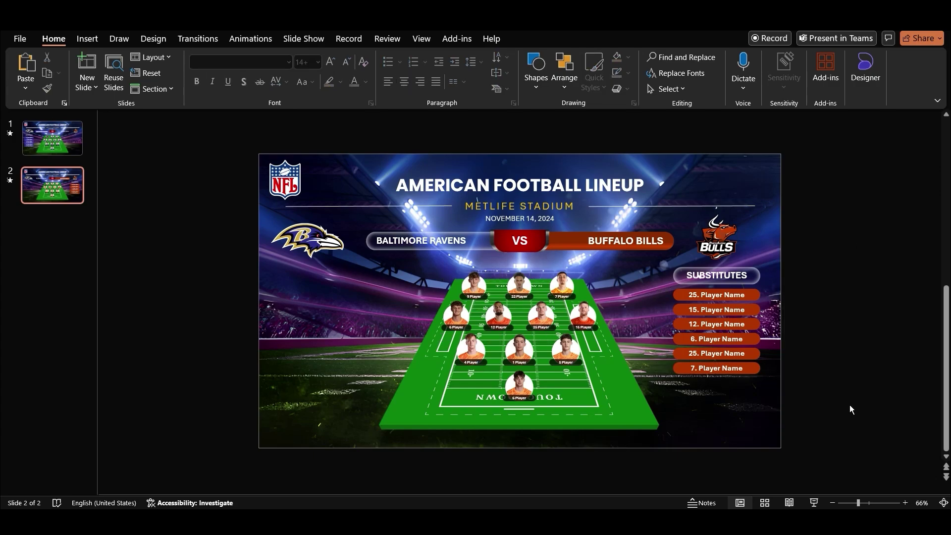
{"action": "left_click", "coordinate": [251, 38]}
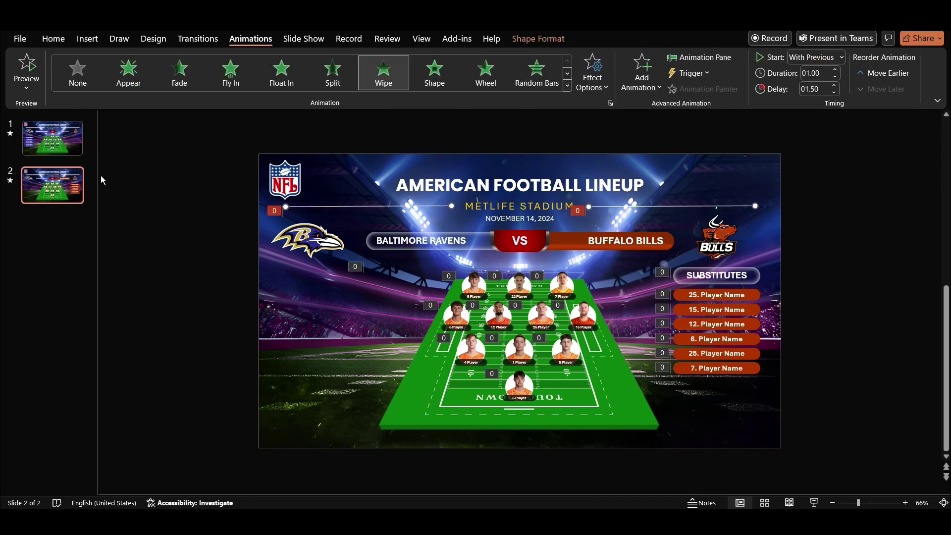
- Add a click action to the Buffalo Bills label on slide 1 that links to Next Slide
{"action": "left_click", "coordinate": [52, 138]}
{"action": "left_click", "coordinate": [567, 246]}
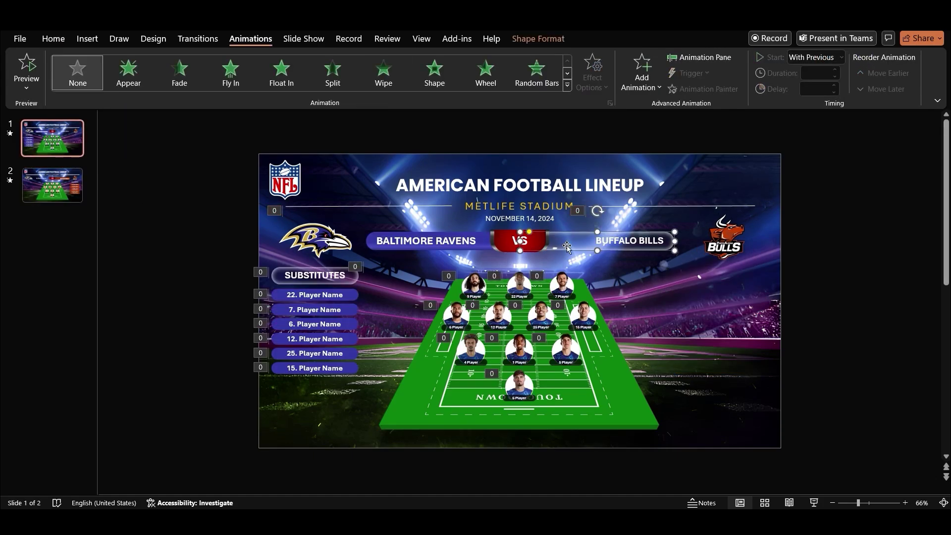
{"action": "left_click", "coordinate": [88, 40]}
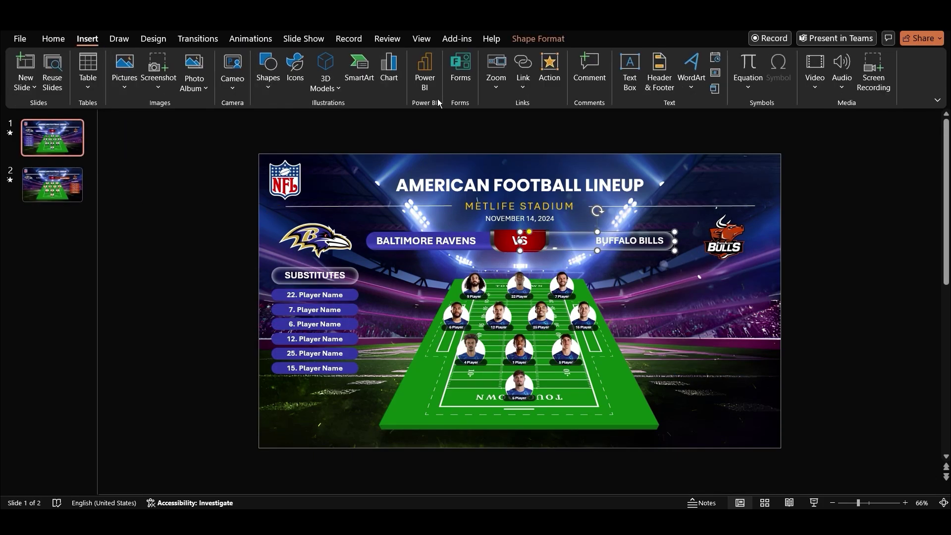
{"action": "left_click", "coordinate": [548, 78]}
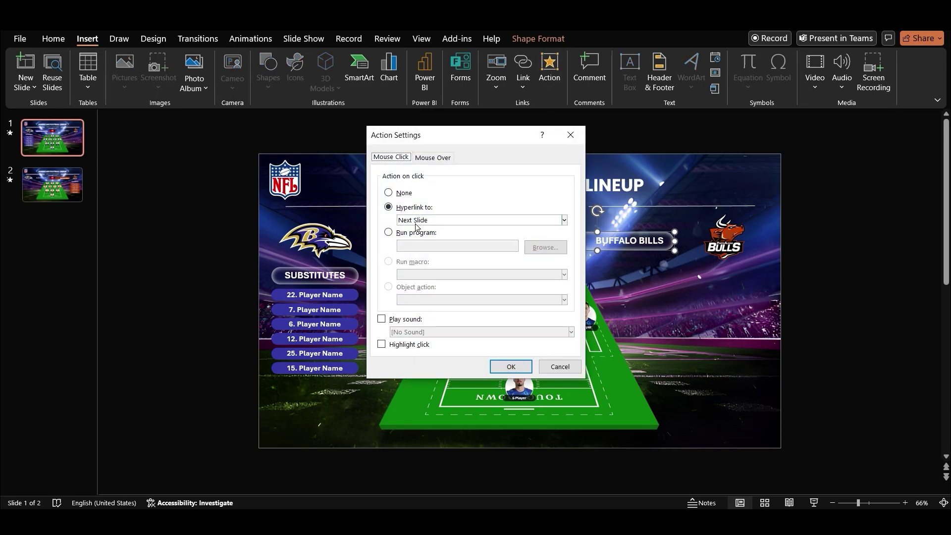
{"action": "left_click", "coordinate": [503, 371]}
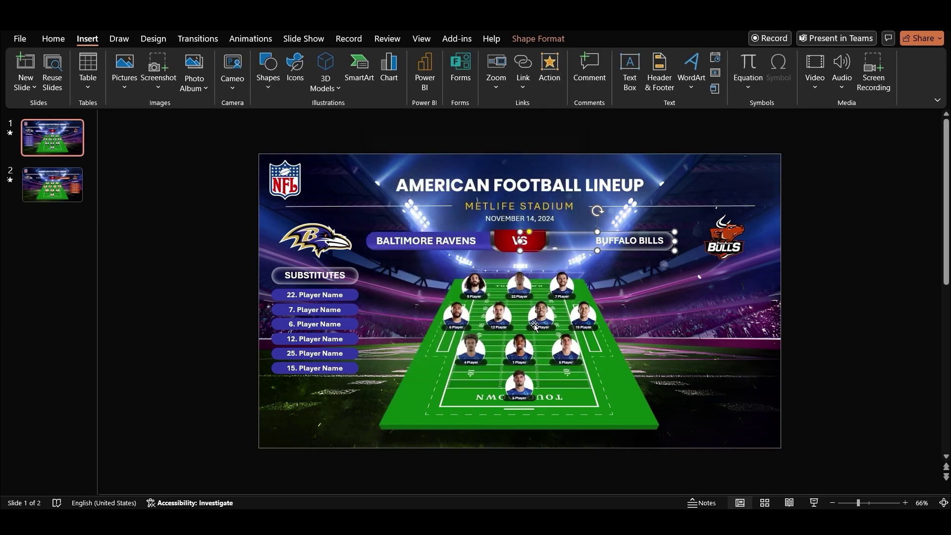
- Add a click action to the Baltimore Ravens label on slide 2 that links to Previous Slide, and return to slide 1
{"action": "left_click", "coordinate": [31, 189]}
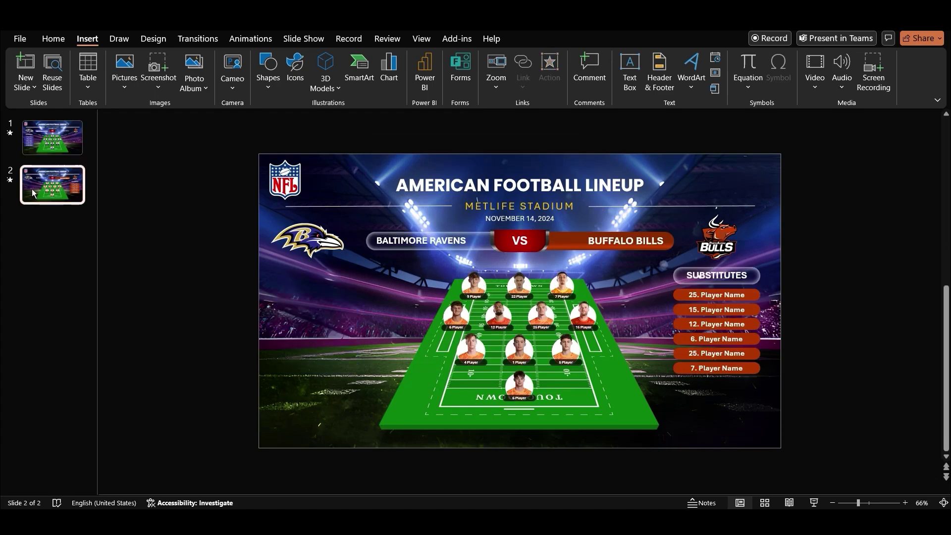
{"action": "left_click", "coordinate": [468, 237]}
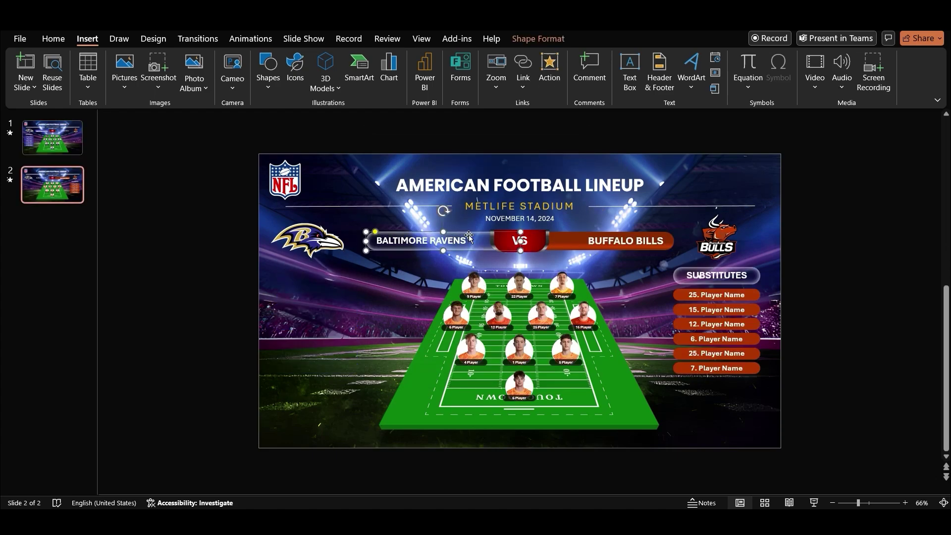
{"action": "left_click", "coordinate": [549, 69]}
{"action": "left_click", "coordinate": [411, 207]}
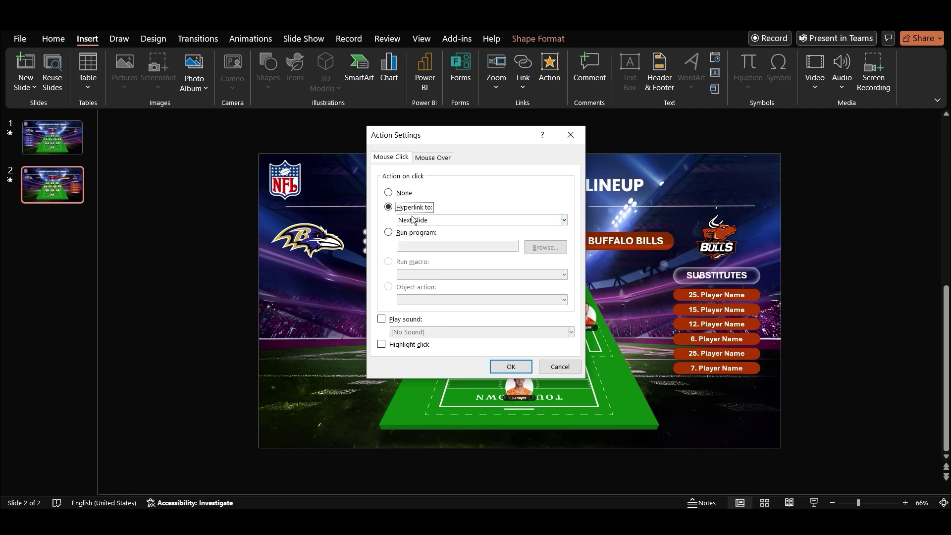
{"action": "left_click", "coordinate": [417, 222]}
{"action": "left_click", "coordinate": [423, 244]}
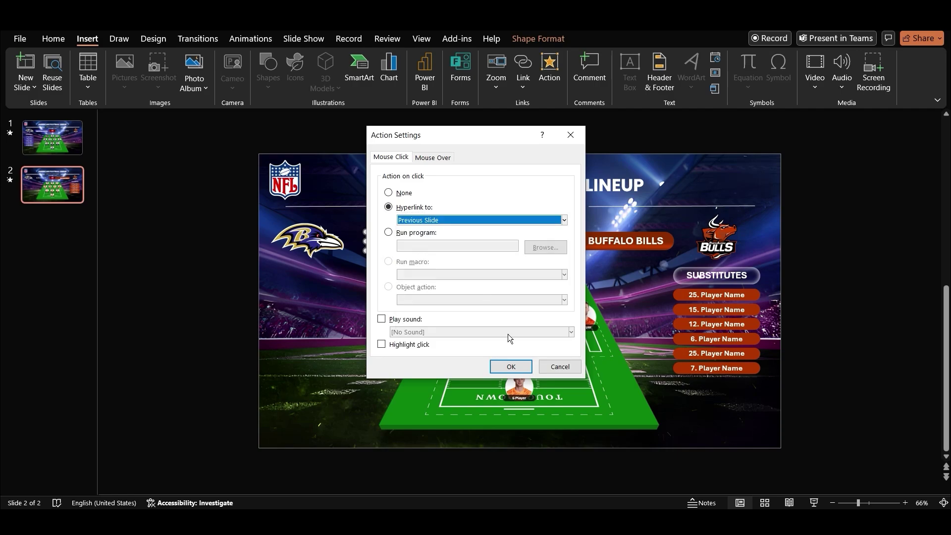
{"action": "left_click", "coordinate": [507, 367]}
{"action": "left_click", "coordinate": [77, 149]}
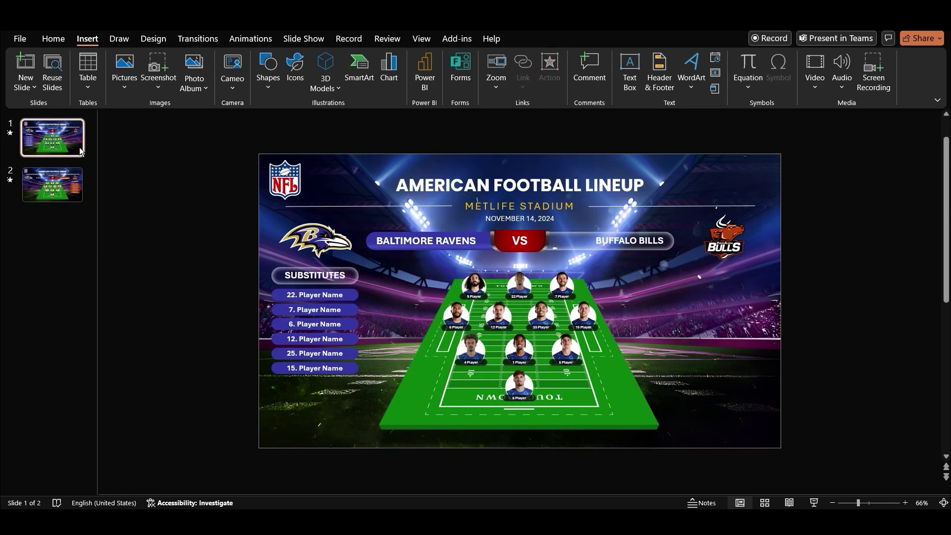
- Run the slide show from slide 1 and test the Buffalo Bills and Baltimore Ravens links, then end the show
{"action": "left_click", "coordinate": [814, 503]}
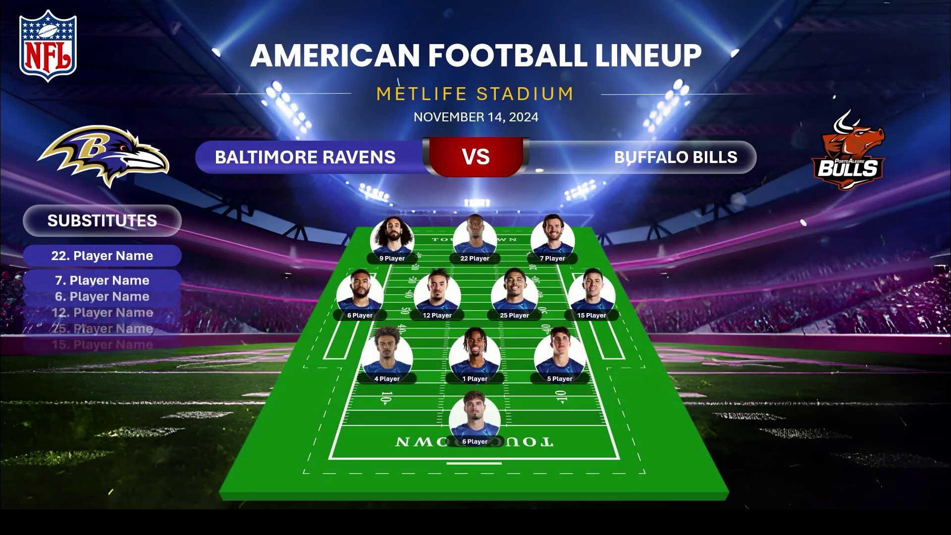
{"action": "left_click", "coordinate": [613, 168]}
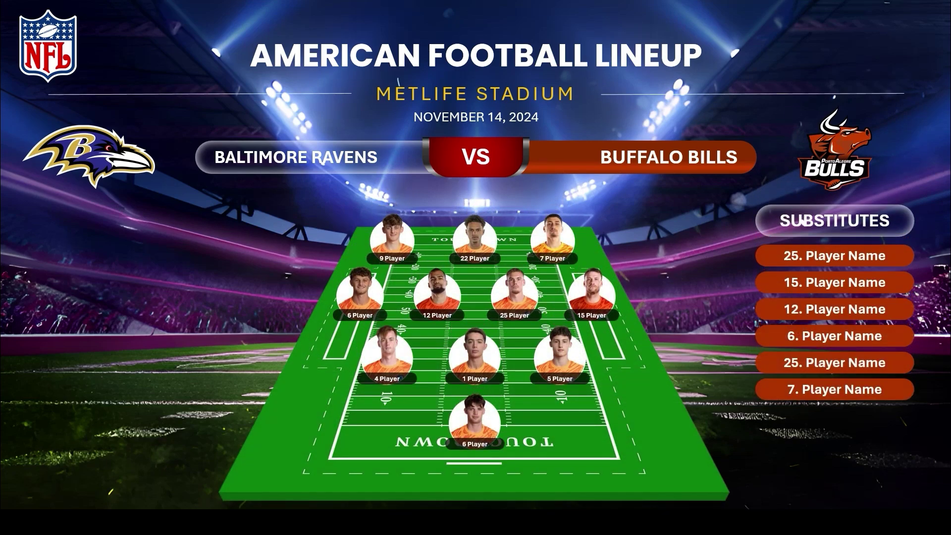
{"action": "left_click", "coordinate": [298, 171]}
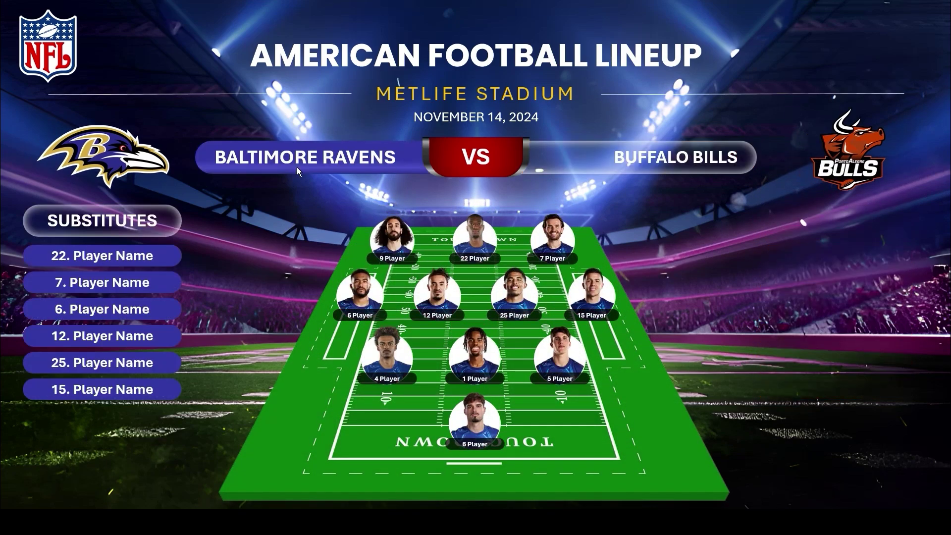
{"action": "key", "text": "Escape"}
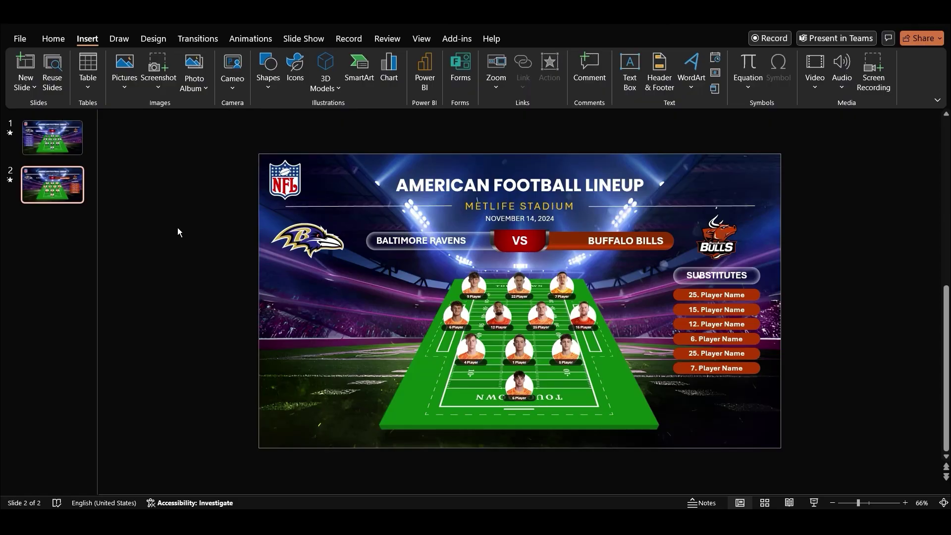
- Apply the Blur artistic effect with a radius of 10 to the background picture of slide 1
{"action": "left_click", "coordinate": [74, 133]}
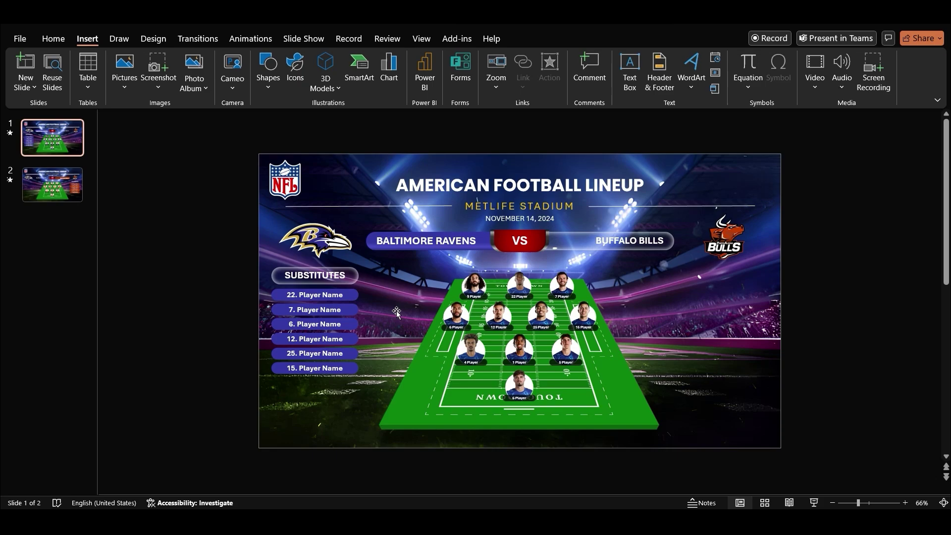
{"action": "right_click", "coordinate": [357, 179]}
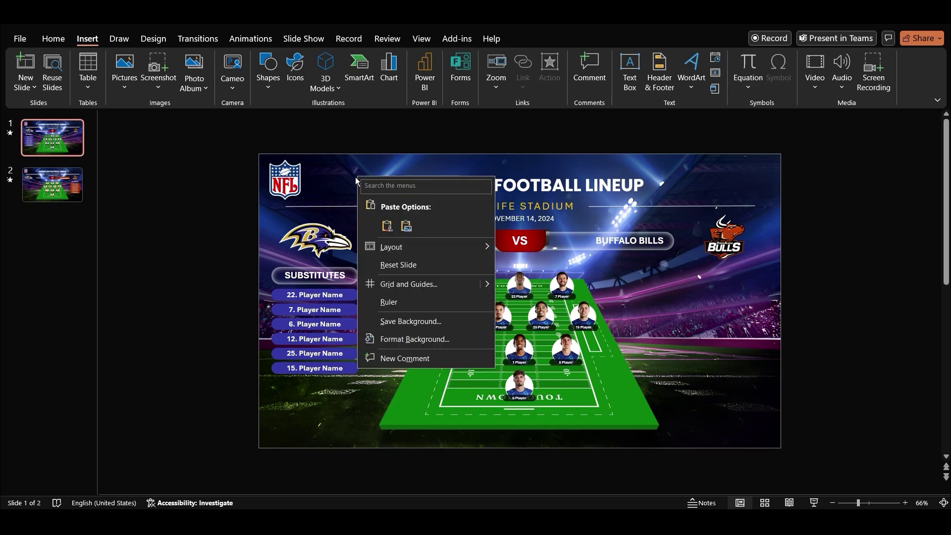
{"action": "left_click", "coordinate": [388, 340]}
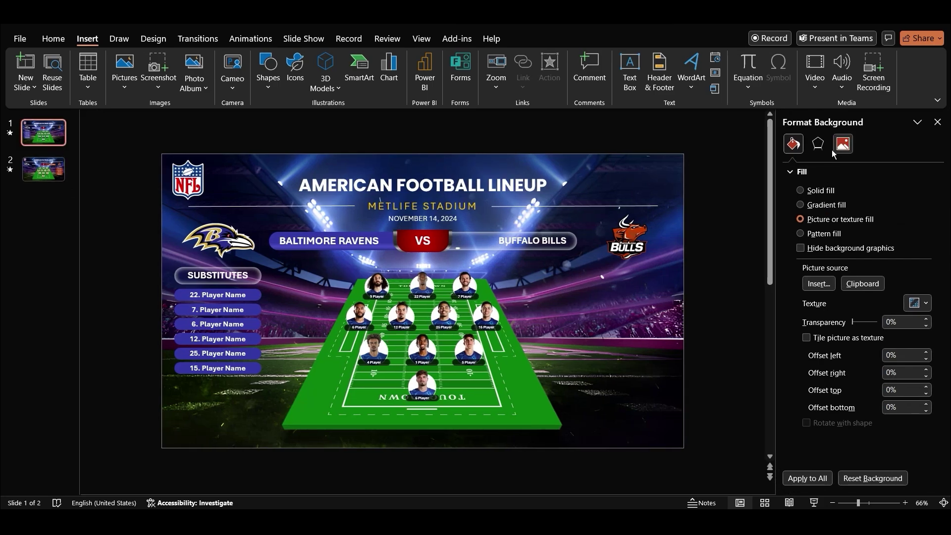
{"action": "left_click", "coordinate": [819, 145]}
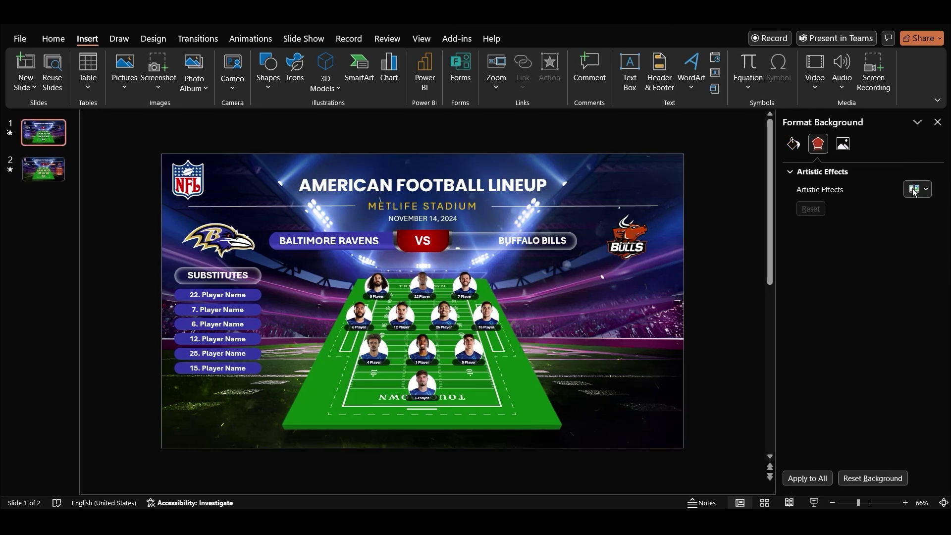
{"action": "left_click", "coordinate": [914, 191]}
{"action": "left_click", "coordinate": [930, 242]}
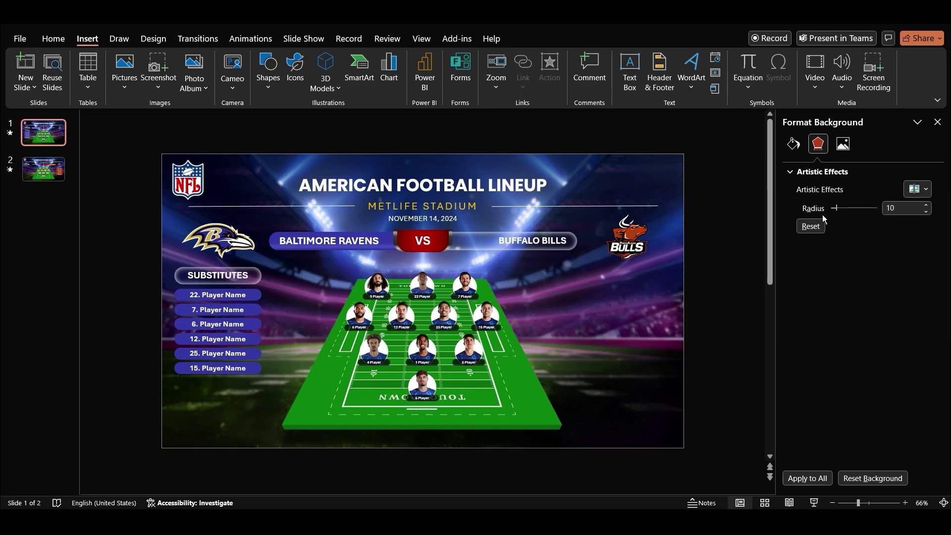
{"action": "left_click", "coordinate": [937, 123]}
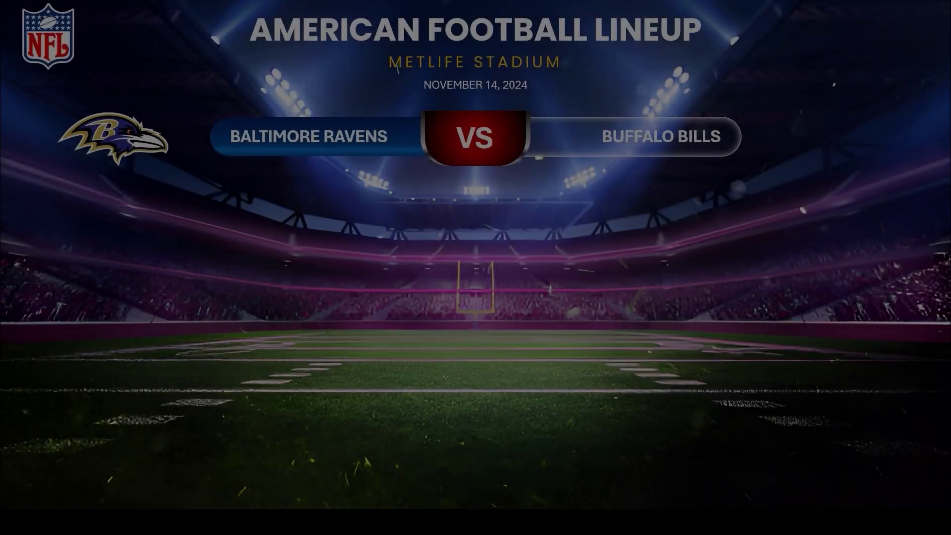